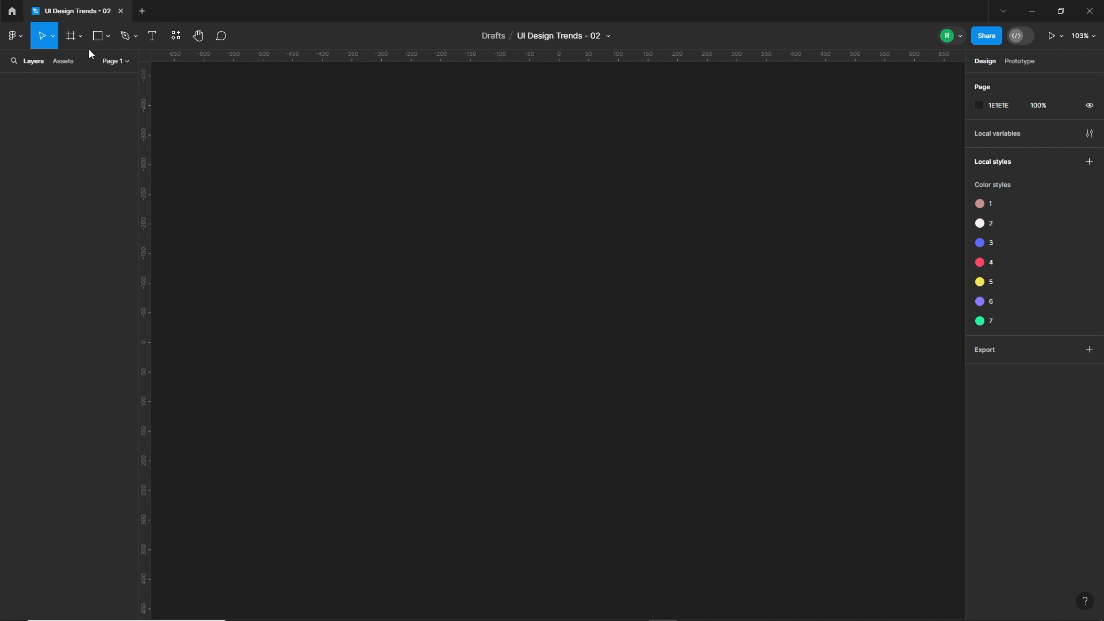
Create an iPhone 14 & 15 Pro Max frame and give it a one-column layout grid with a margin of 20.
left_click(71, 37)
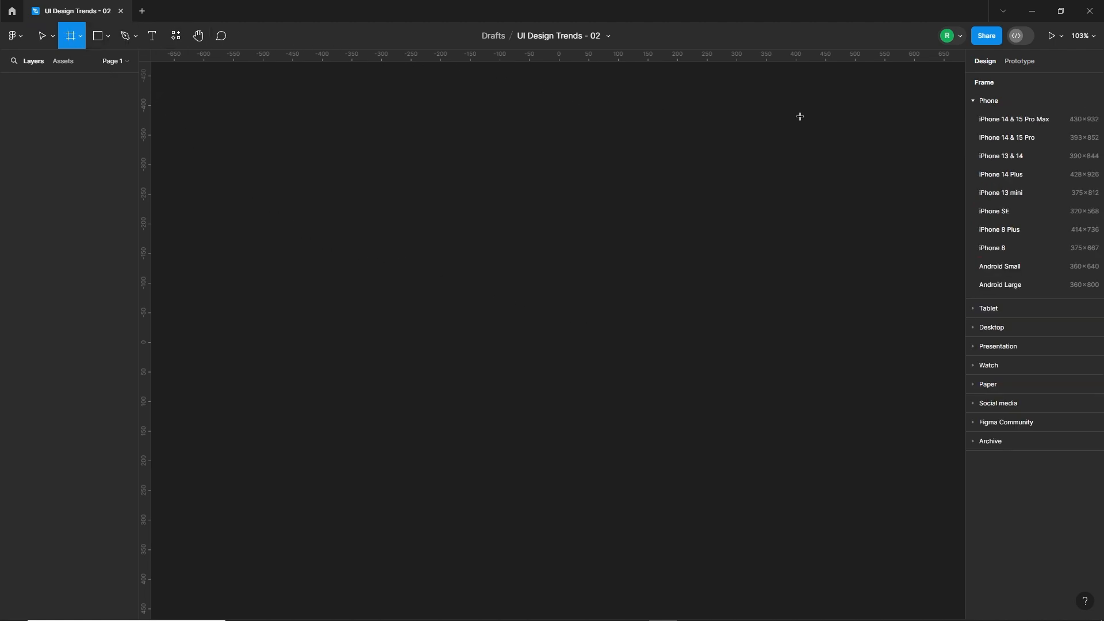
left_click(1013, 120)
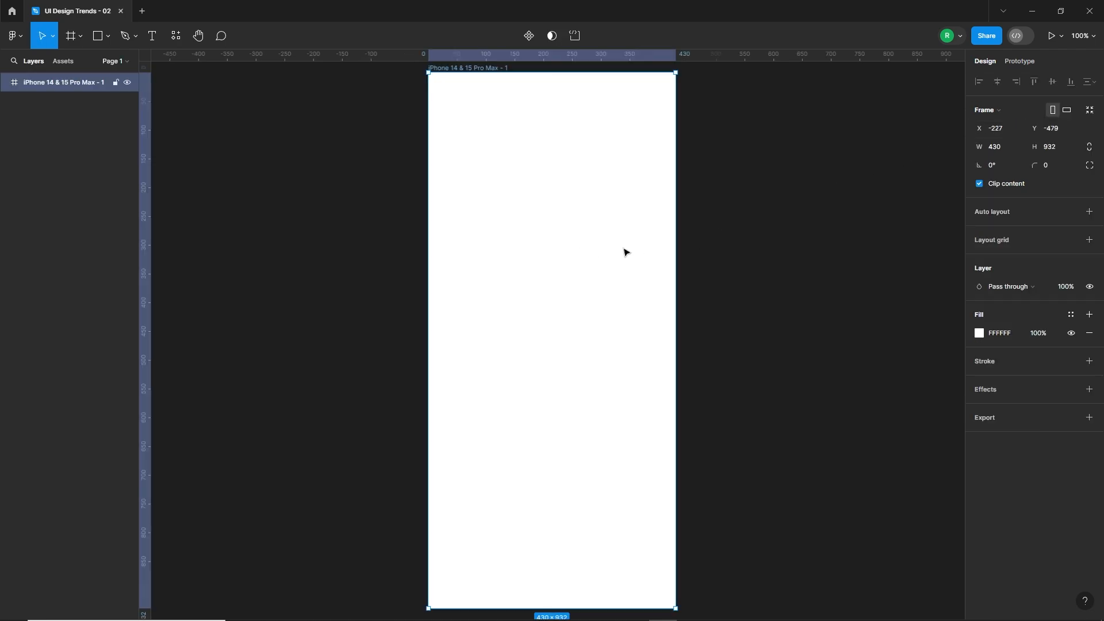
left_click(1089, 240)
left_click(979, 258)
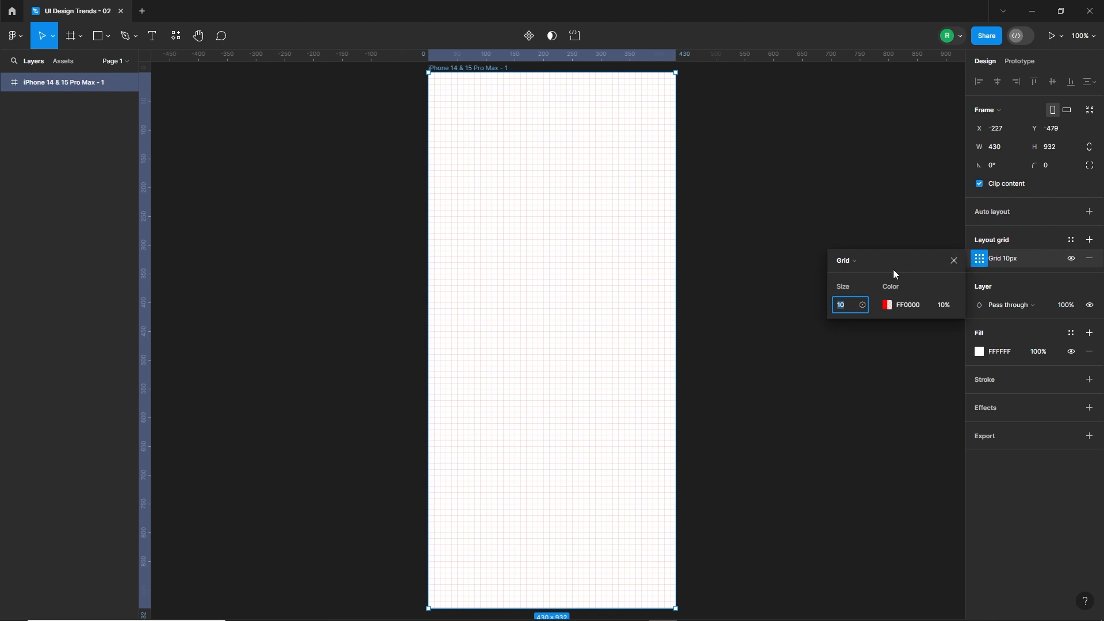
left_click(843, 260)
left_click(853, 272)
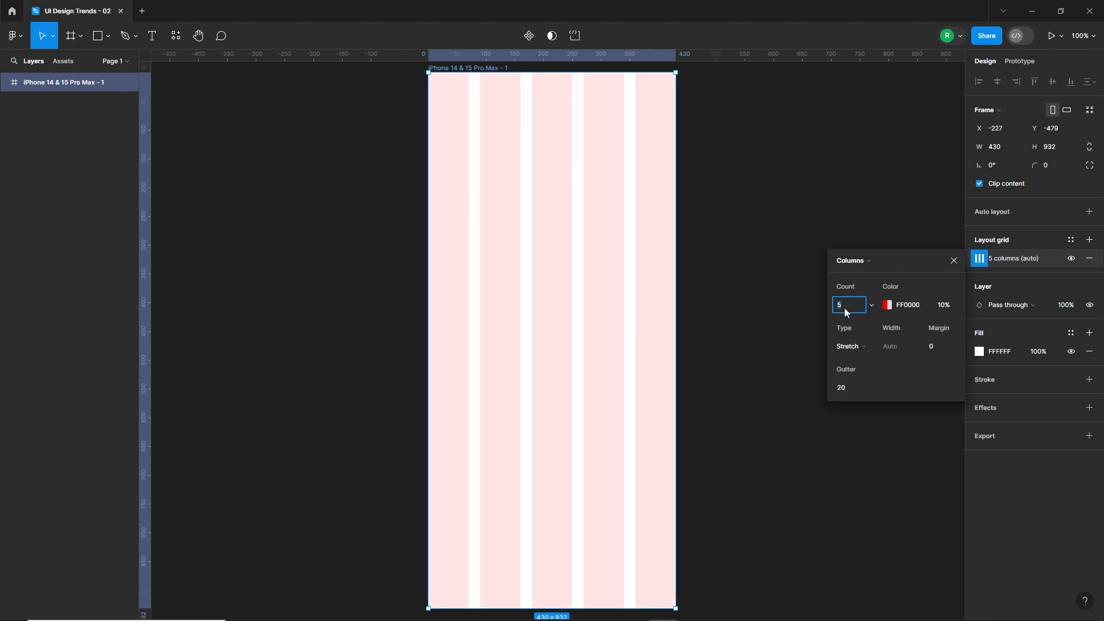
left_click(941, 348)
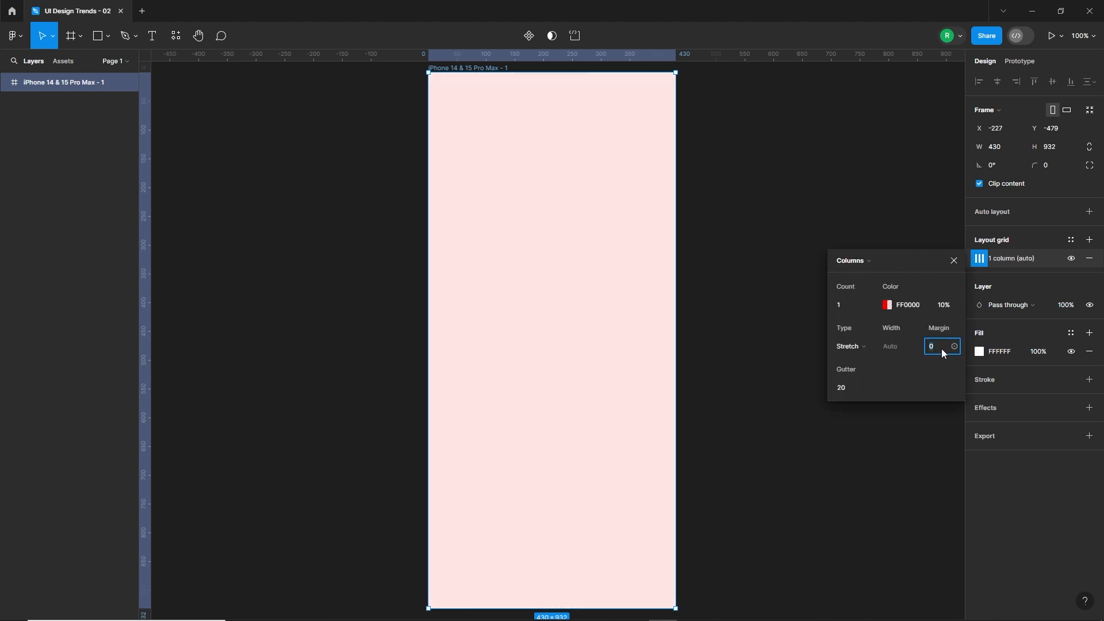
type("20")
key("Return")
left_click(725, 326)
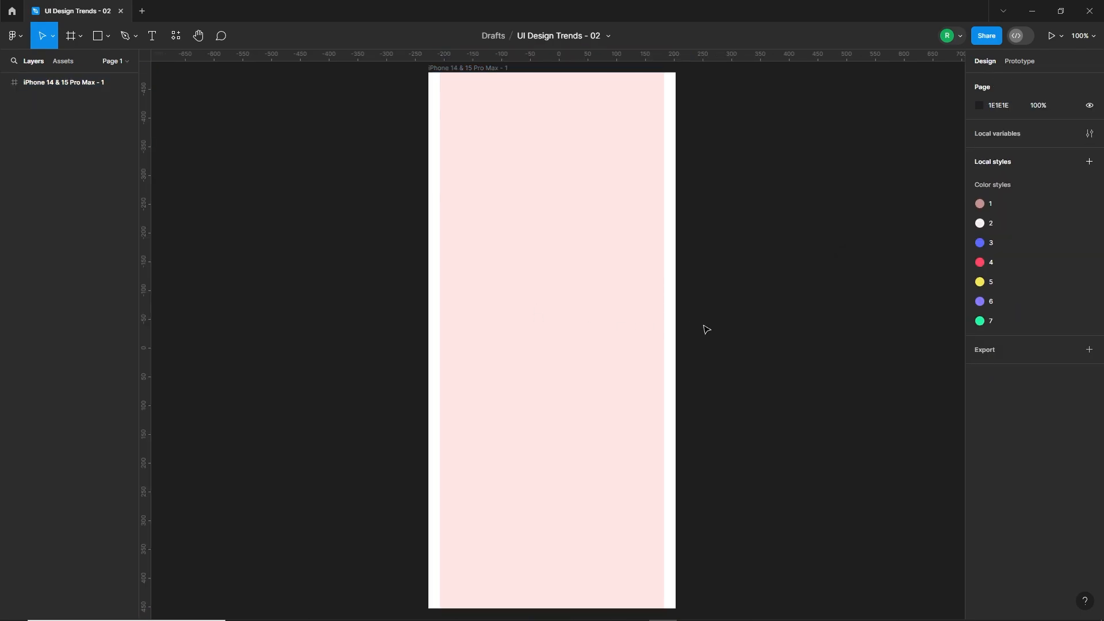
Paste the copied status bar into the frame and place it across the upper edge at Y 20.
left_click(543, 87)
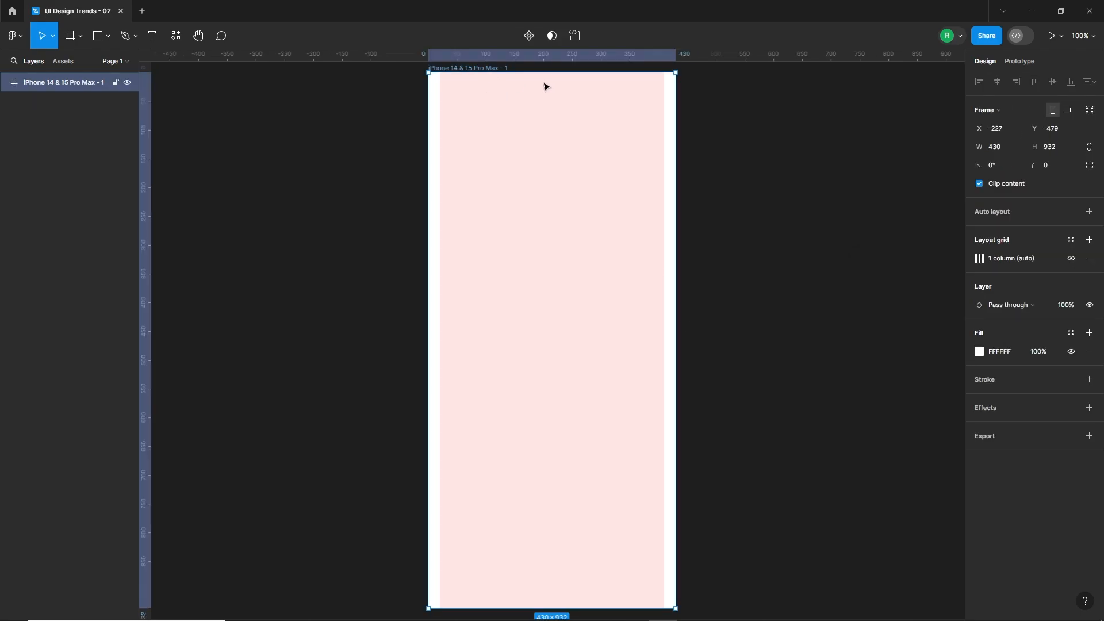
key("ctrl+v")
left_click(568, 121)
left_click(615, 91)
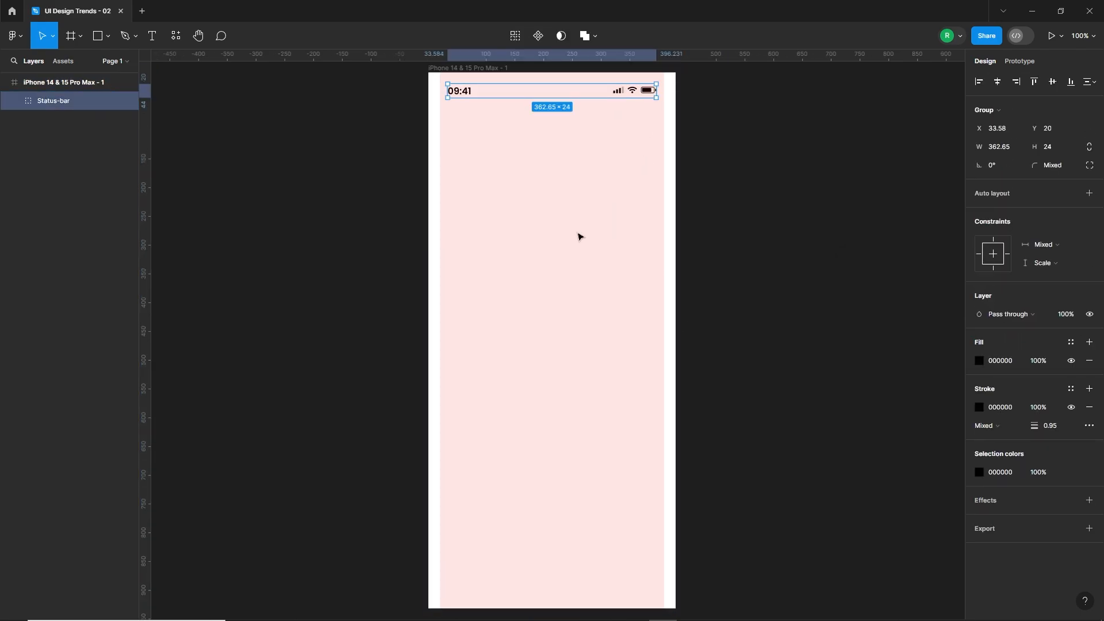
left_click(577, 233)
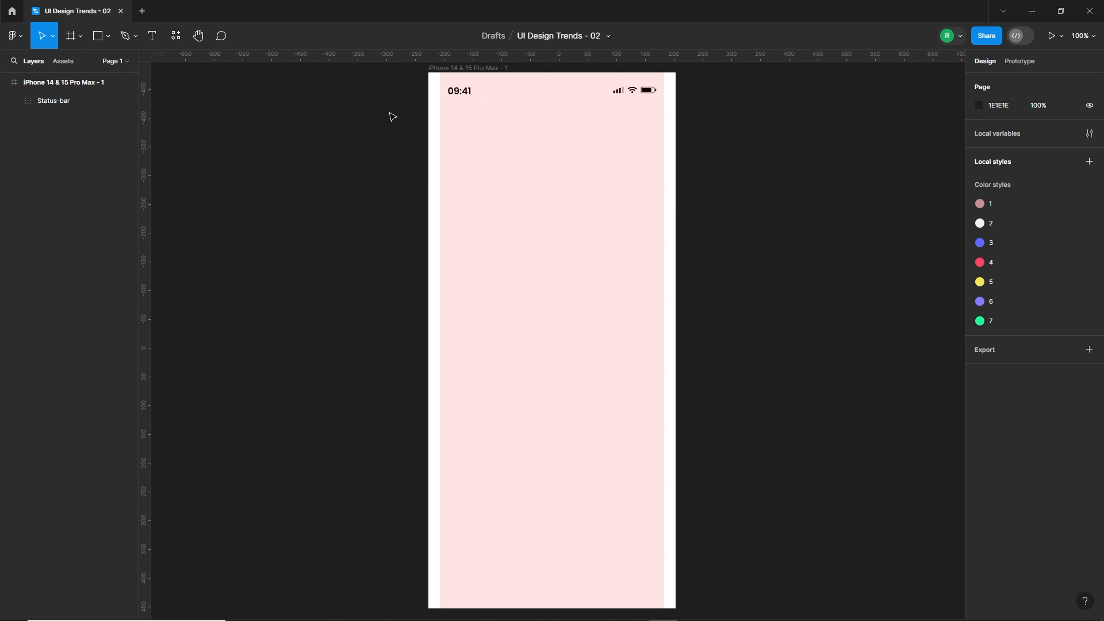
Add a text box about 248 × 72 below the status bar reading "Hire the best talent for your project".
key("t")
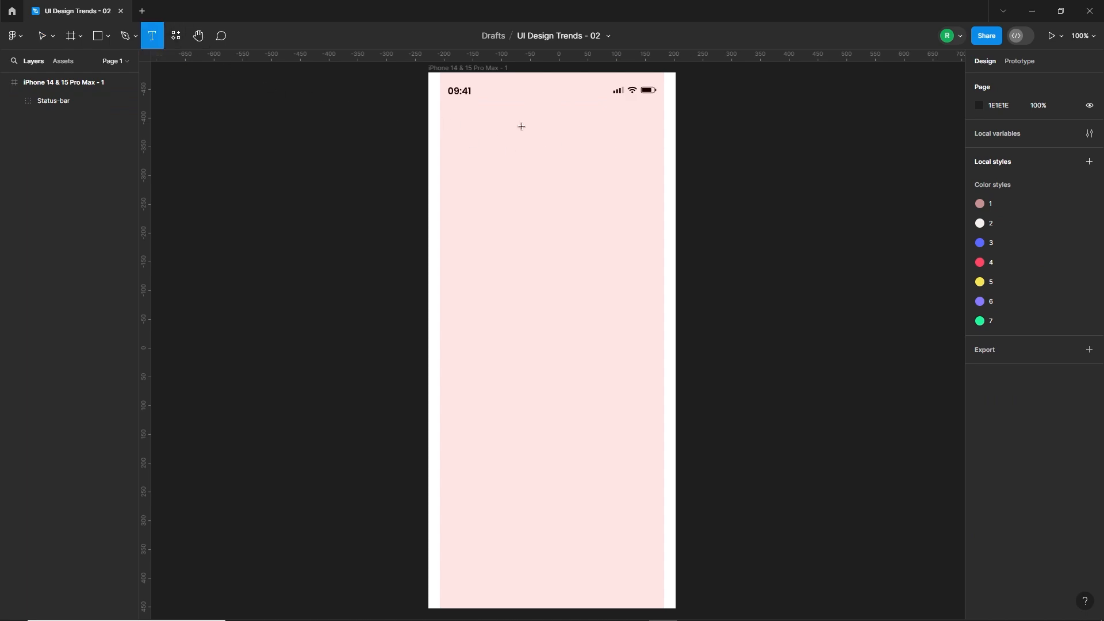
left_click_drag(521, 126, 664, 168)
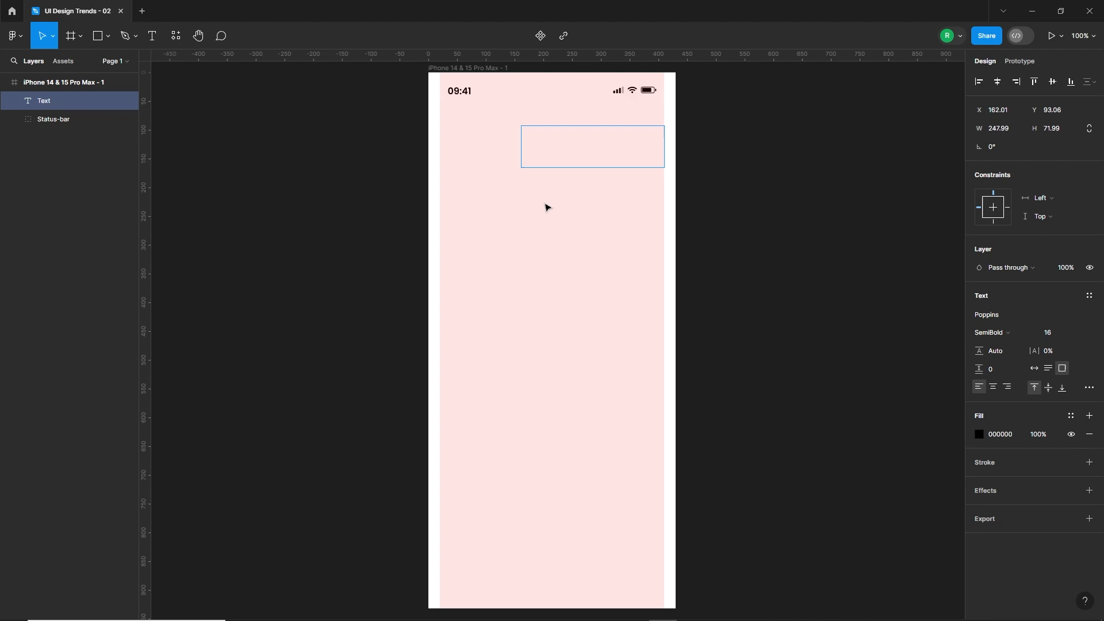
type("Hire the best talent")
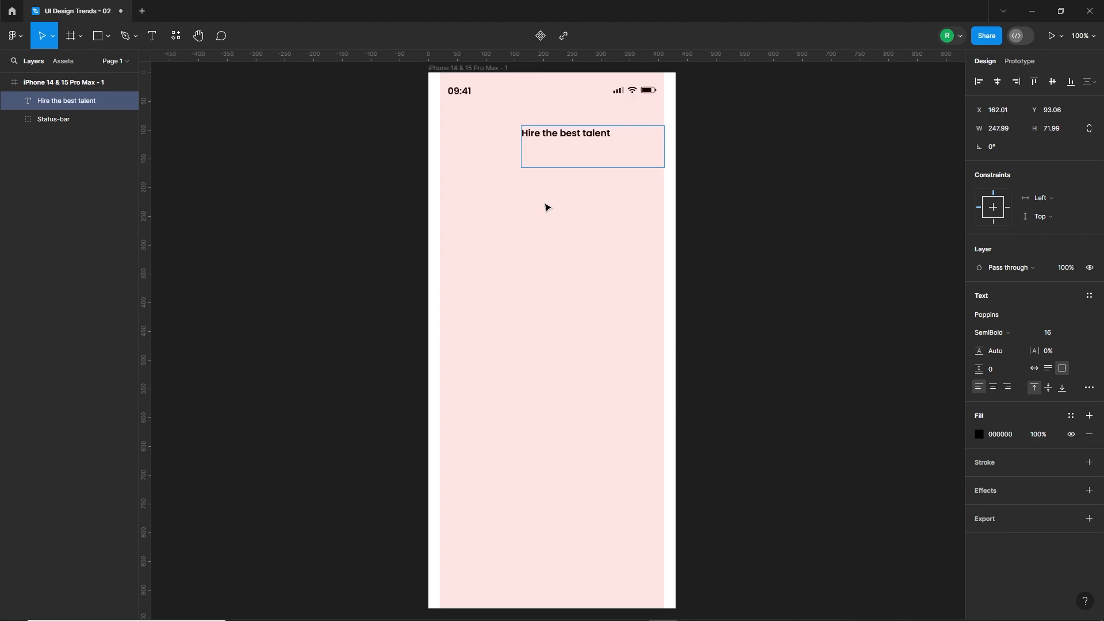
type(" for your project")
key("Escape")
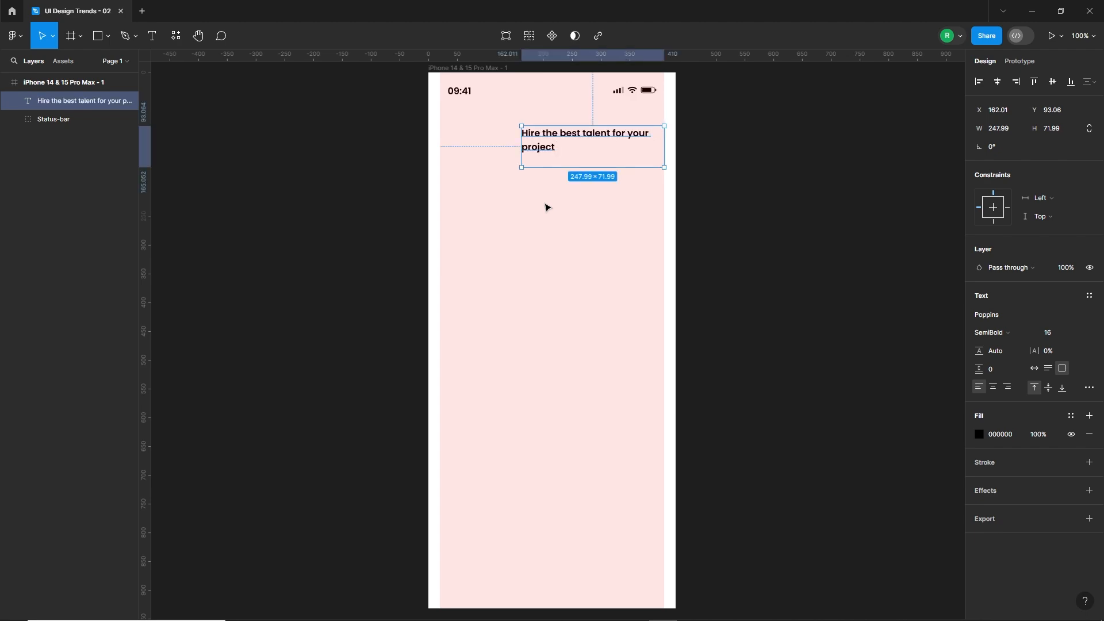
Set the heading's font to Sora ExtraBold at size 24.
left_click(996, 315)
type("sora")
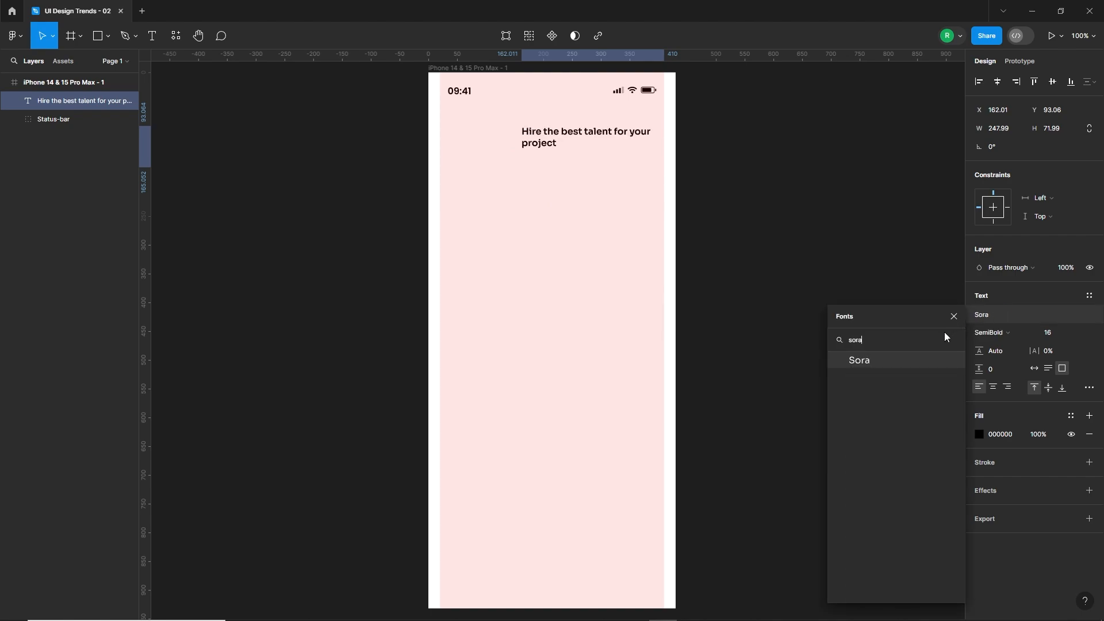
left_click(914, 360)
left_click(992, 332)
left_click(999, 357)
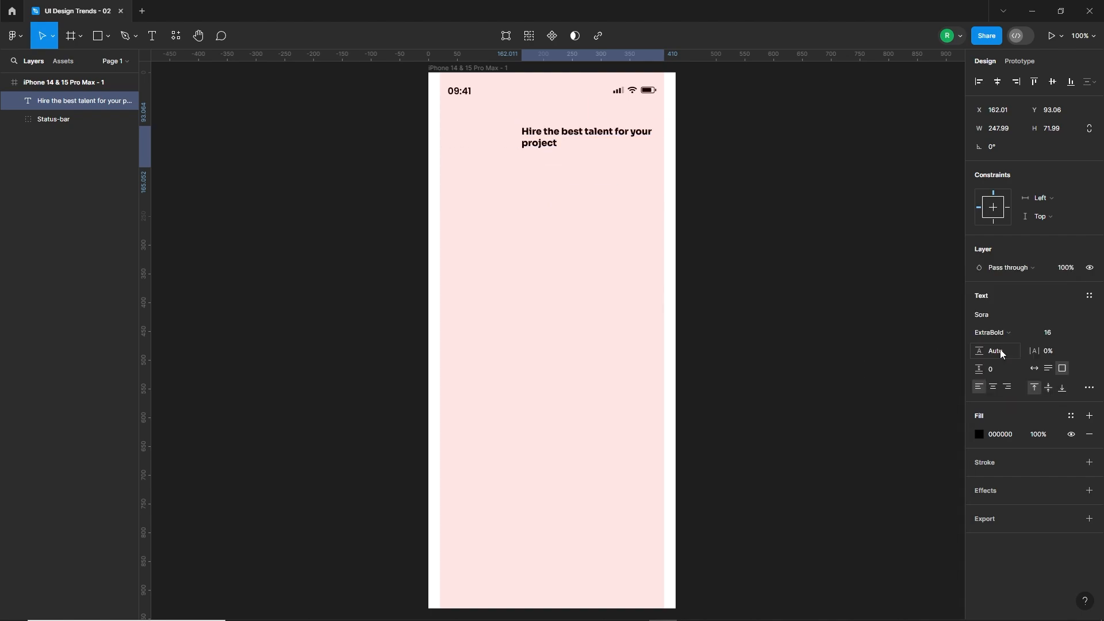
left_click(1057, 333)
type("24")
key("Return")
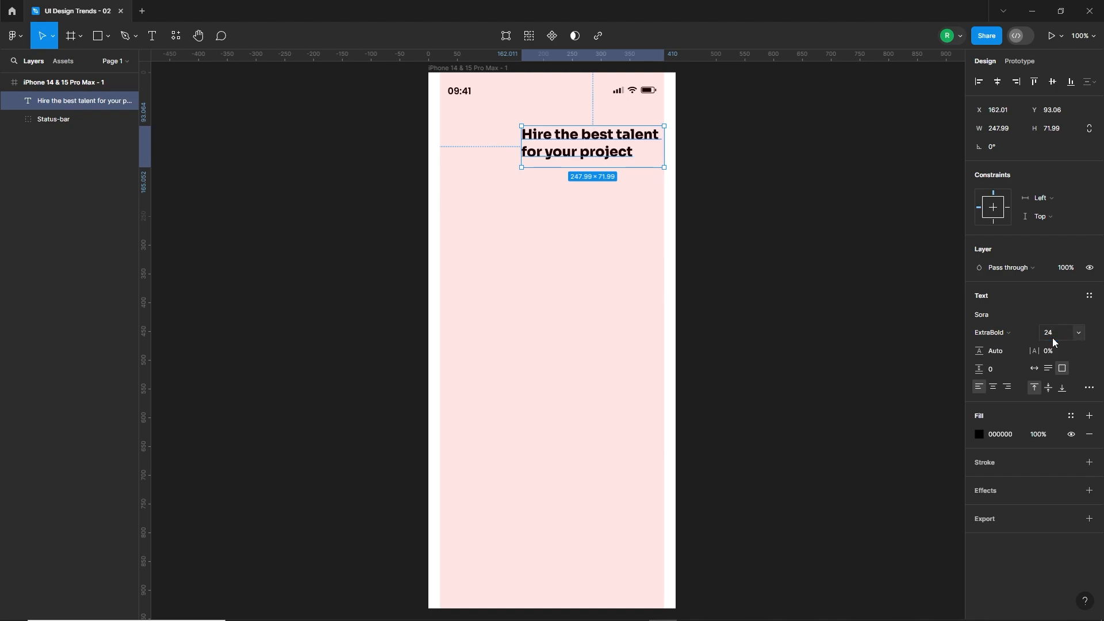
Change the heading's letter case to title case.
left_click(1089, 387)
left_click(939, 499)
left_click(563, 200)
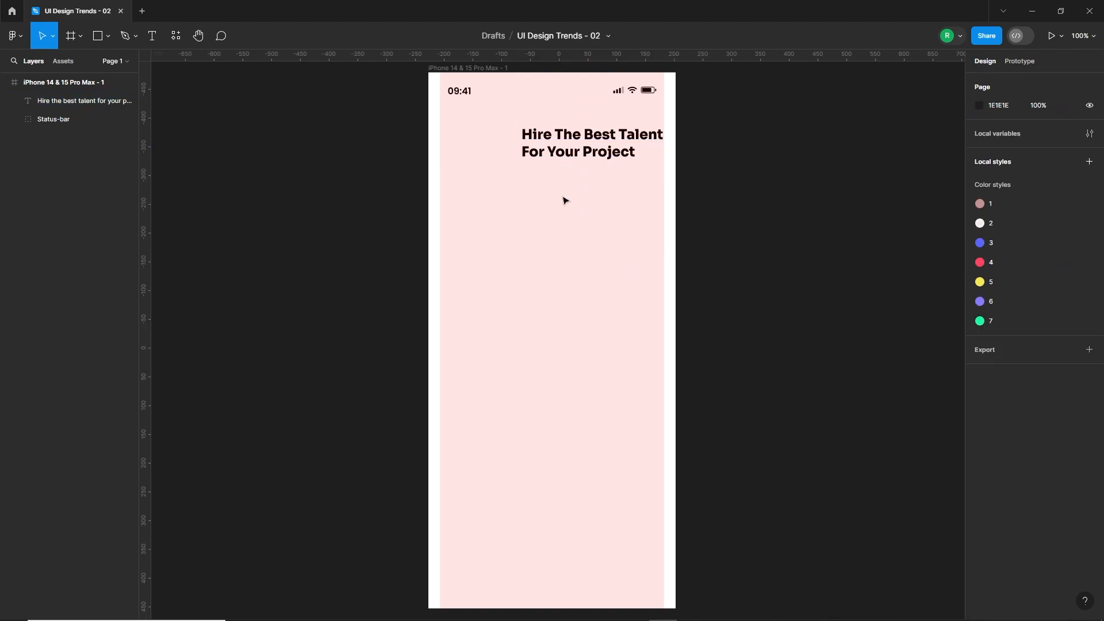
Colour the words "For Your Project" in the heading with the dusty pink local colour C49292.
double_click(554, 152)
left_click(554, 152)
left_click_drag(521, 153, 651, 153)
left_click(979, 435)
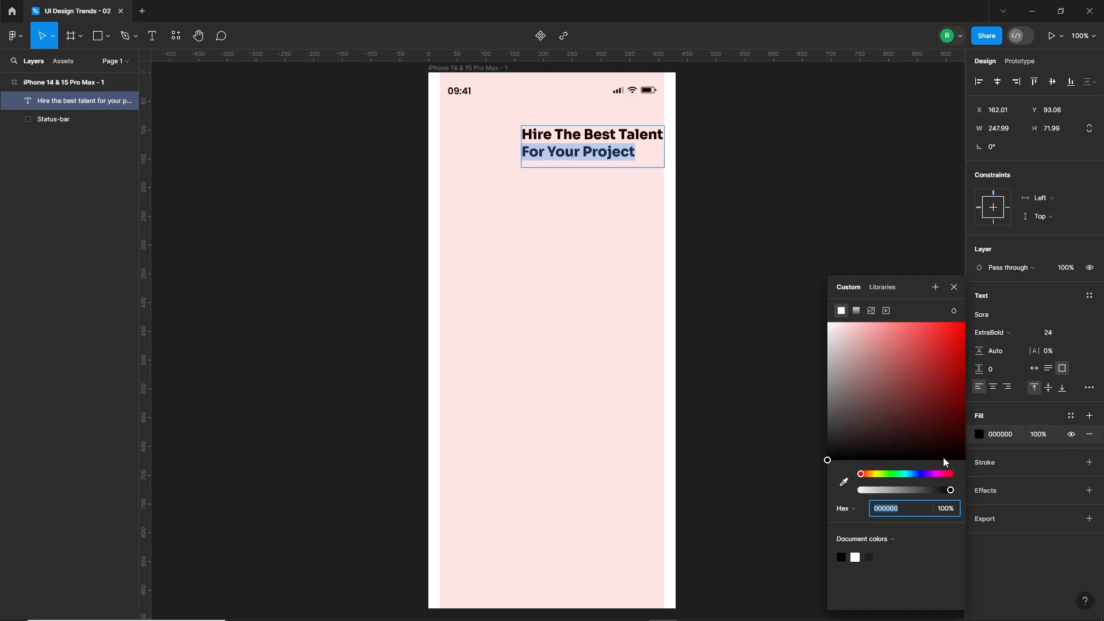
left_click(884, 544)
left_click(845, 551)
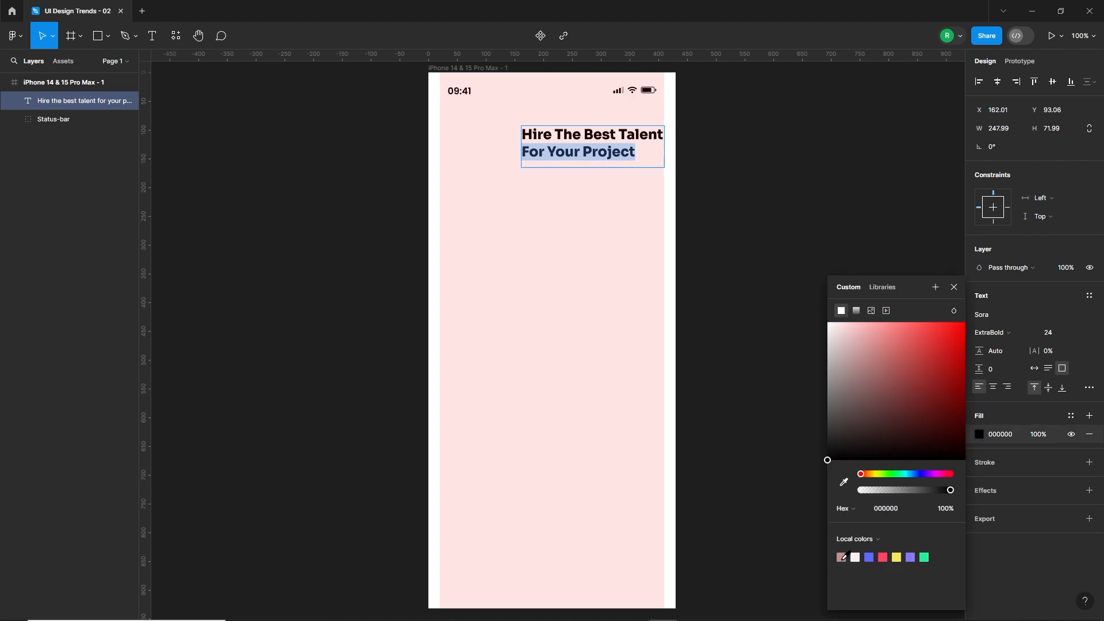
left_click(842, 557)
left_click(555, 204)
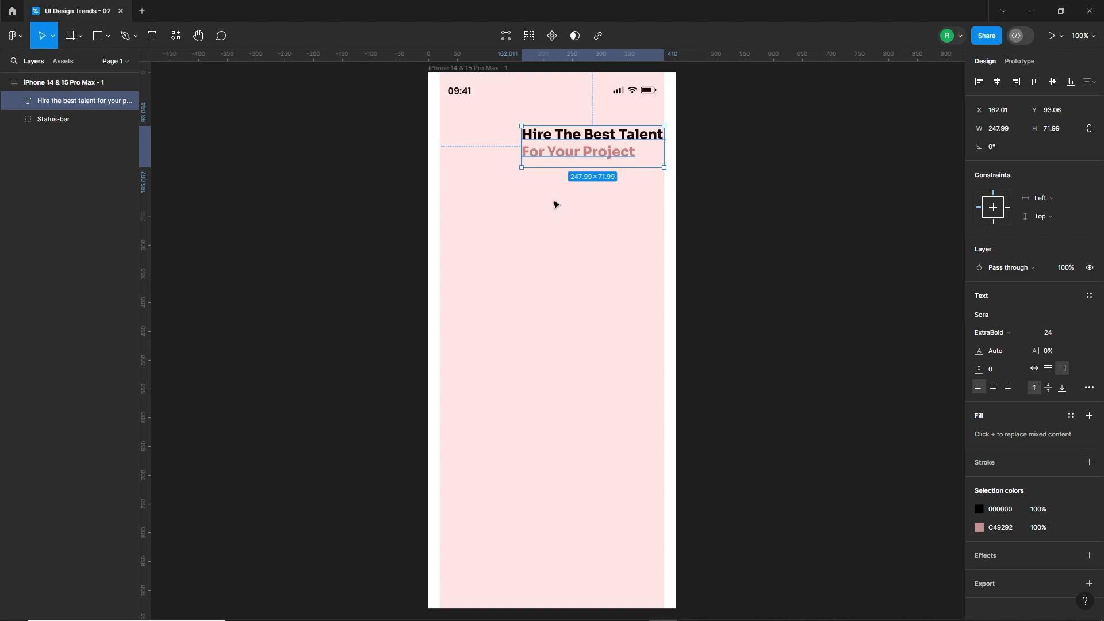
left_click(555, 205)
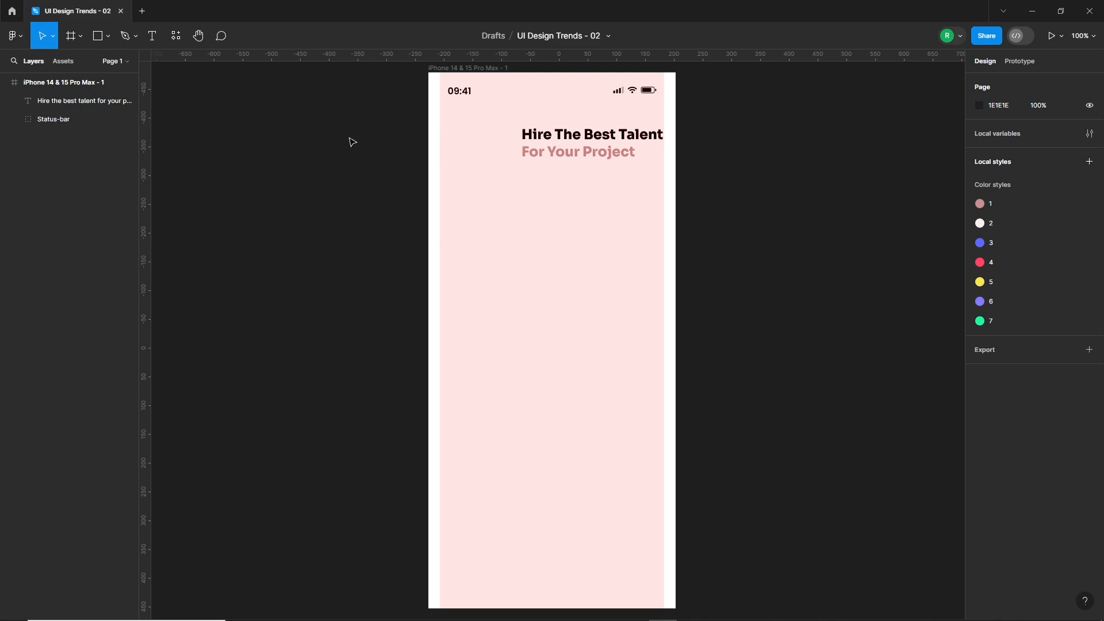
Draw a tall sidebar rectangle about 86 × 835 along the frame's left margin, below the status bar.
left_click(101, 36)
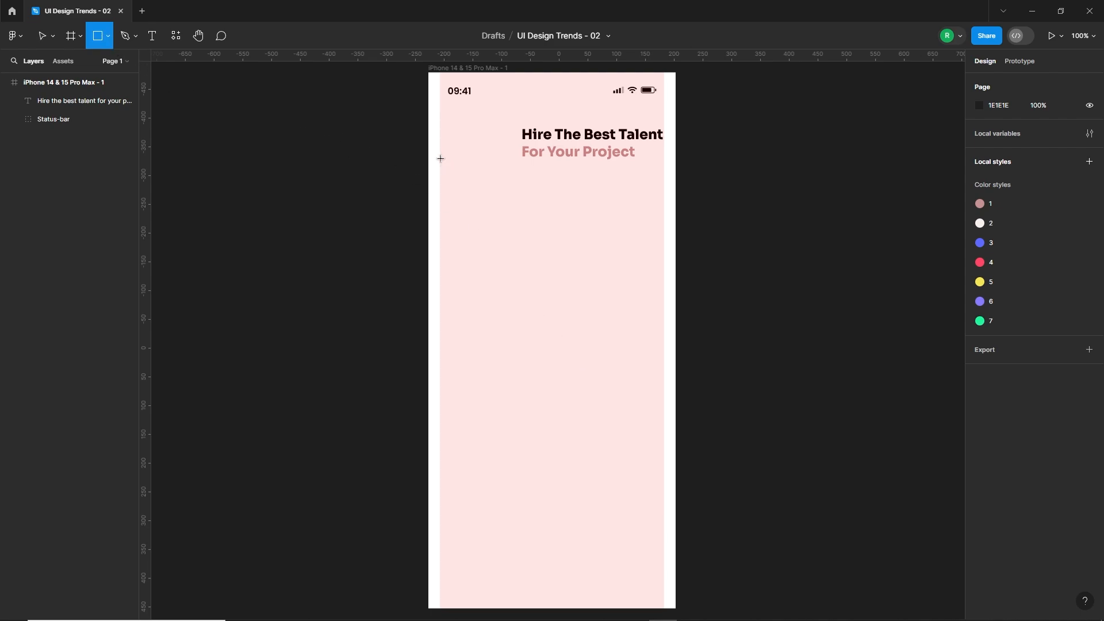
left_click_drag(442, 132, 481, 599)
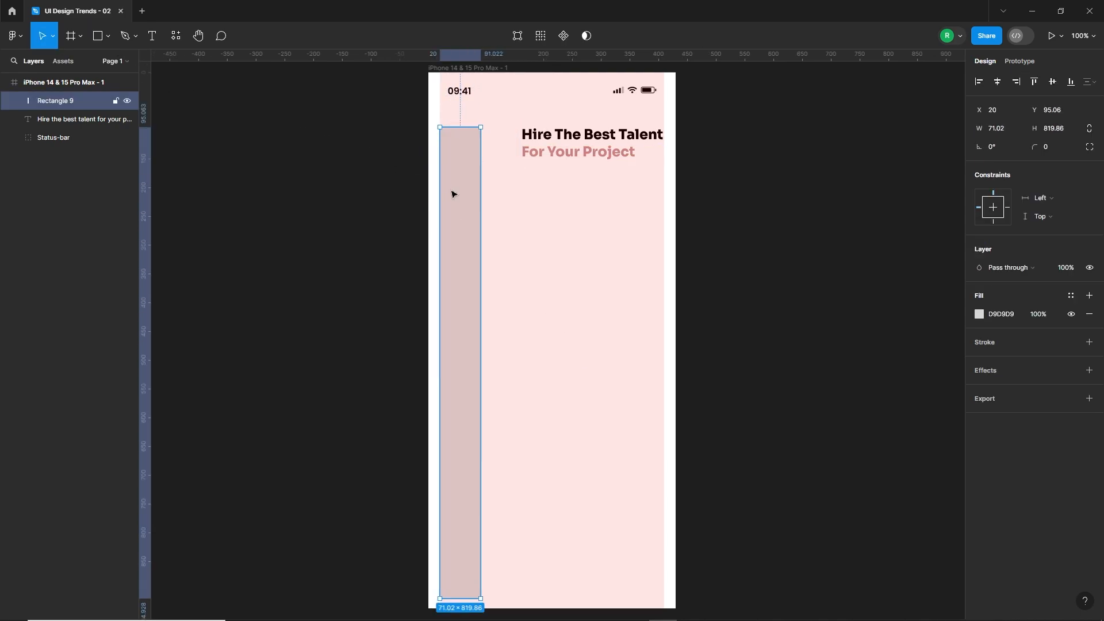
left_click_drag(461, 128, 459, 119)
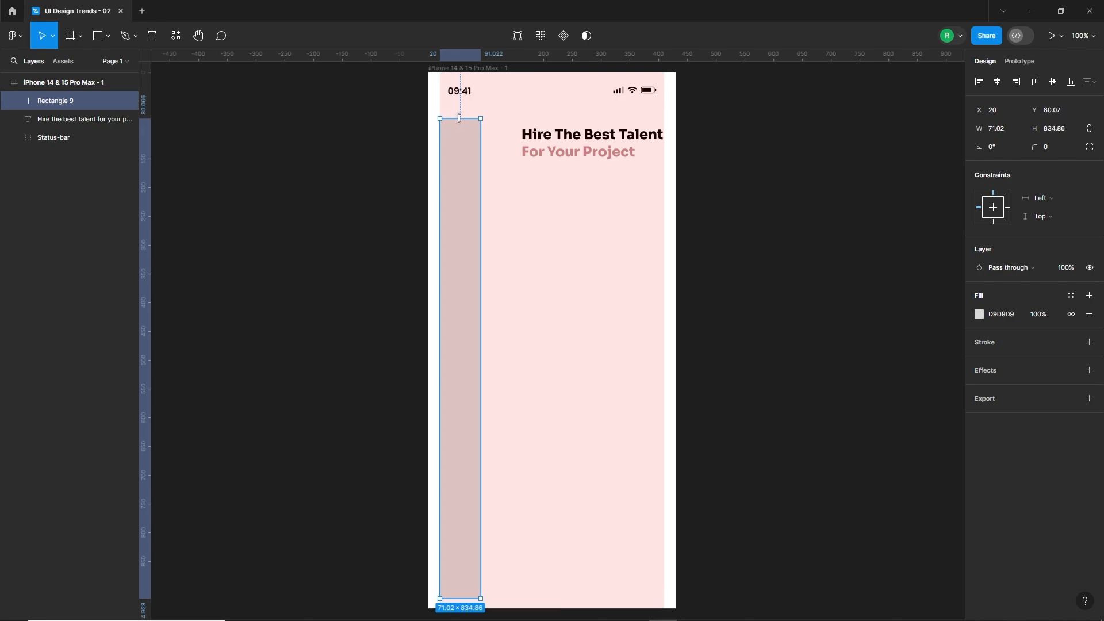
left_click_drag(481, 340, 490, 339)
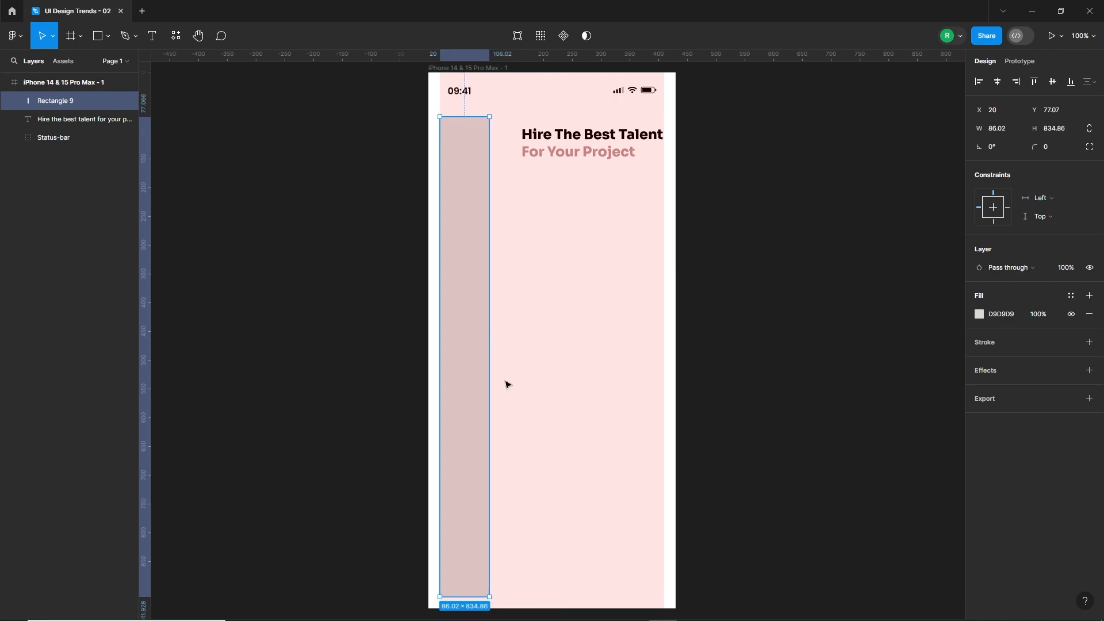
Set the sidebar rectangle's corner radius to 15.
left_click(507, 382)
left_click(471, 366)
left_click(1054, 148)
key("Return")
left_click(541, 325)
Hide the column layout grid of the iPhone frame.
left_click(472, 323)
left_click(587, 312)
left_click(1070, 258)
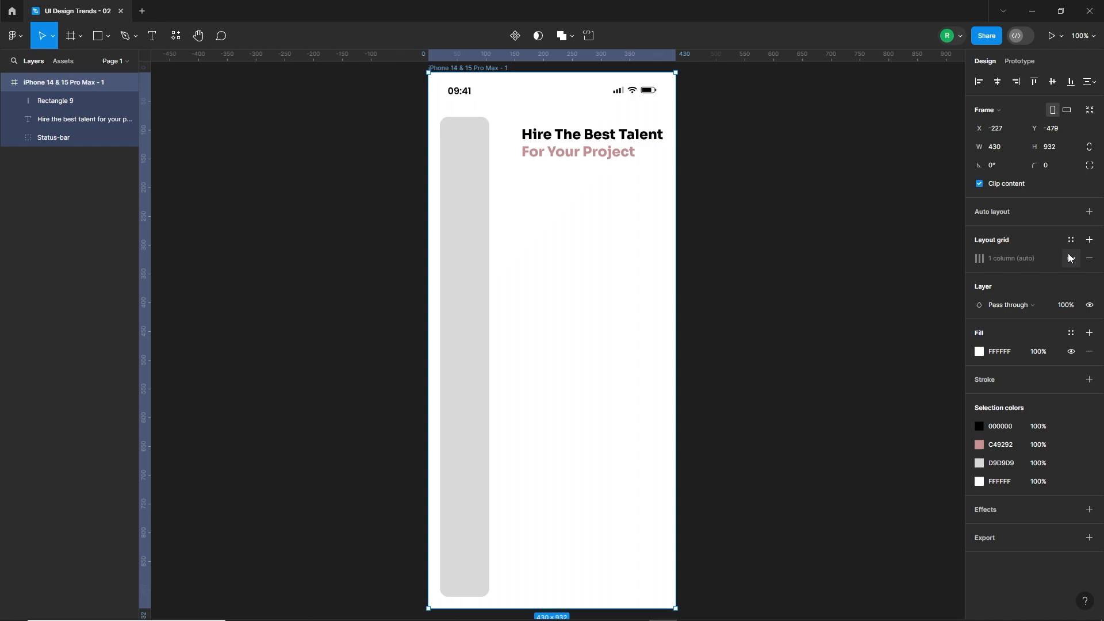
Fill the sidebar rectangle with the pale off-white local colour style 2.
left_click(472, 346)
left_click(979, 314)
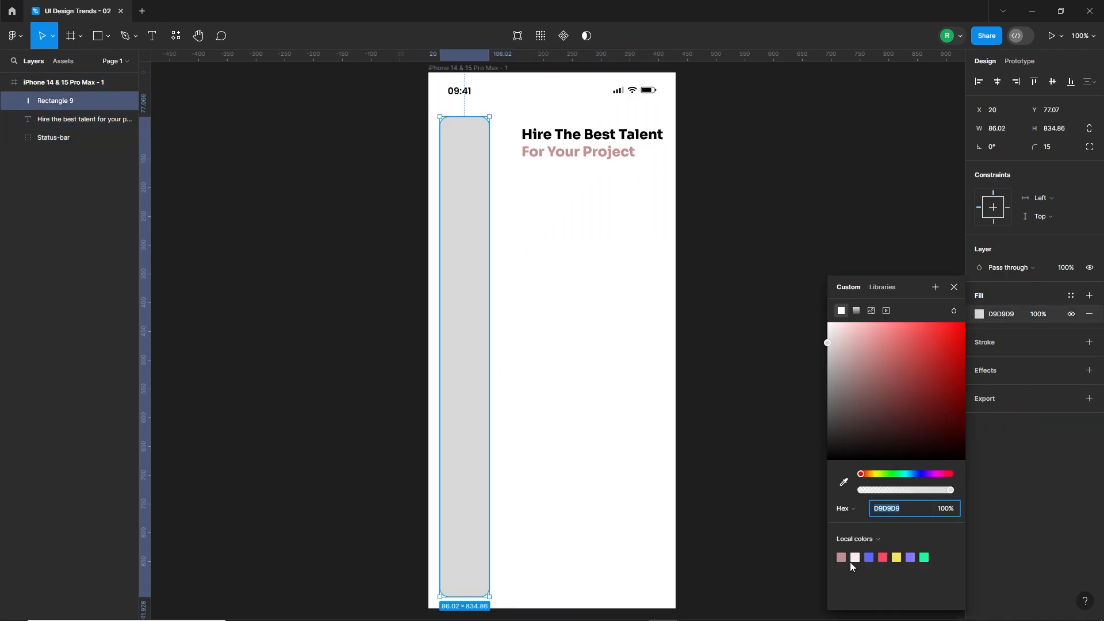
left_click(855, 555)
left_click(580, 441)
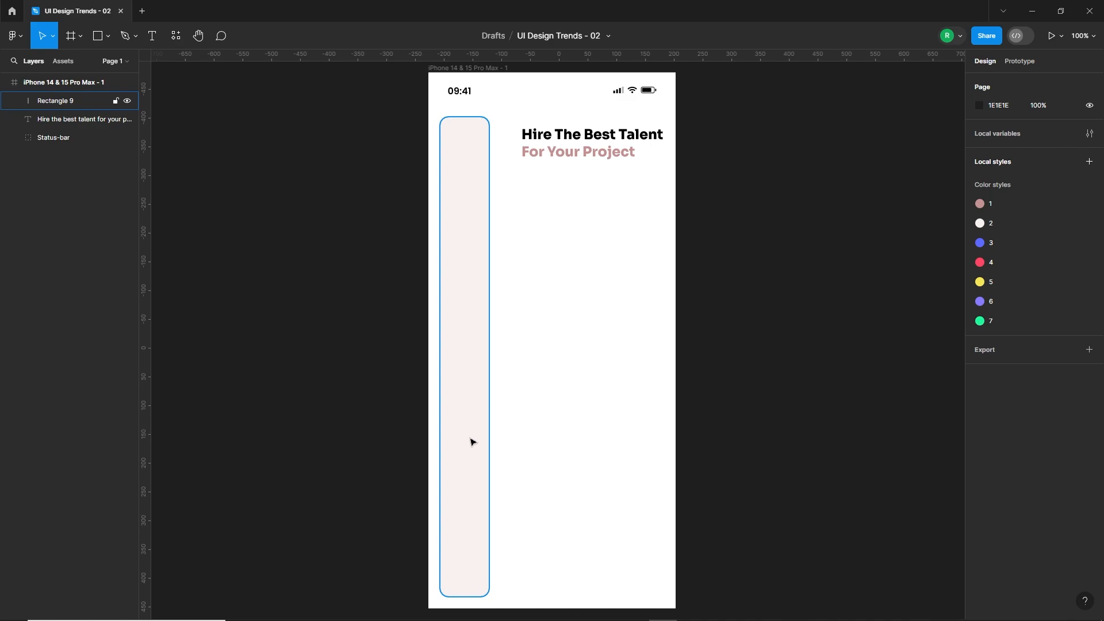
Add a text label reading "UI/UX Designer" over the lower part of the sidebar.
left_click(153, 36)
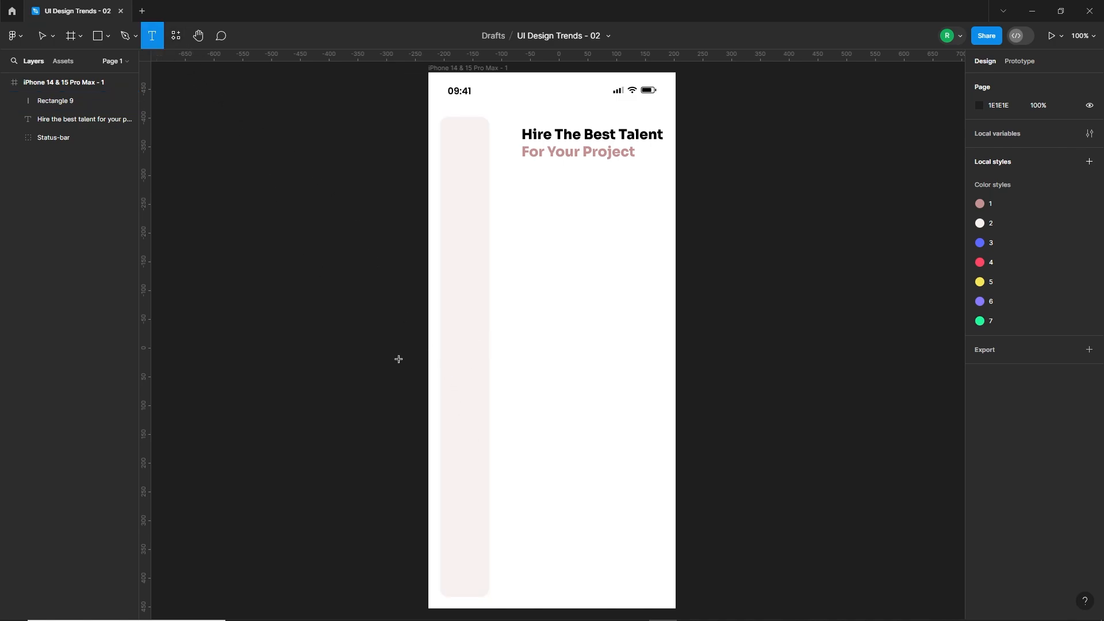
left_click(462, 447)
type("UI")
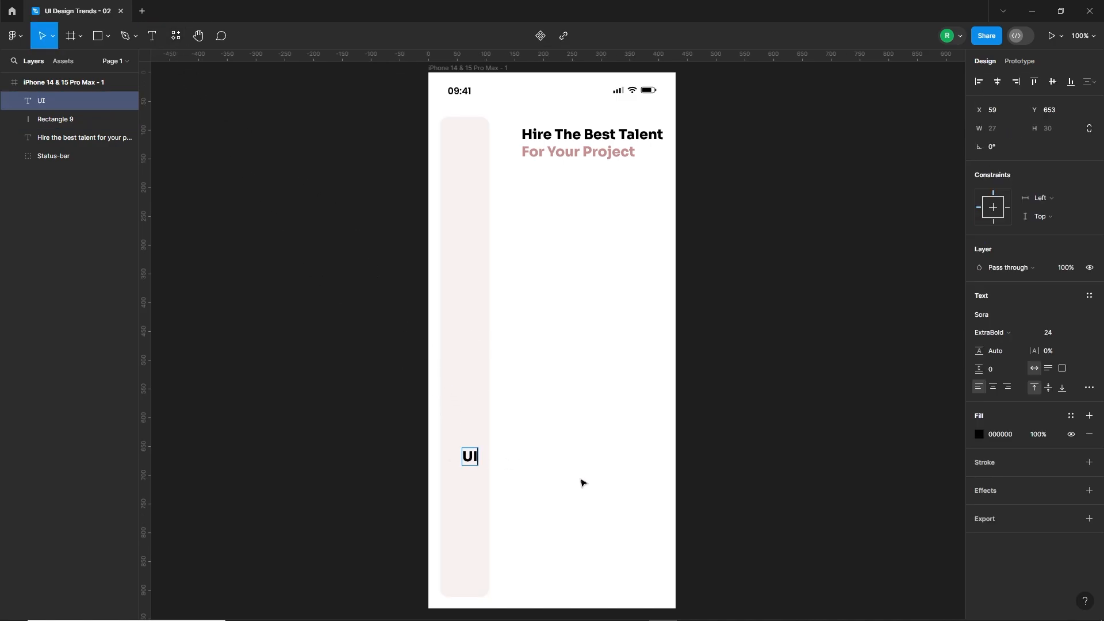
type("/UX Designer")
key("Escape")
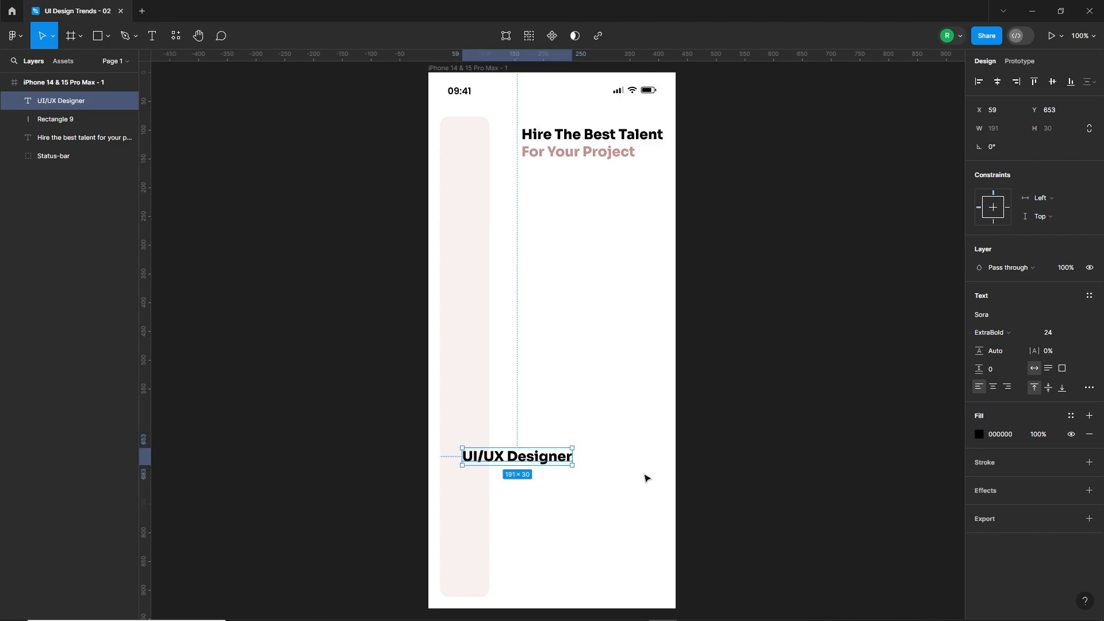
Set the "UI/UX Designer" label to font size 18 and Regular weight.
left_click(1063, 334)
type("18")
key("Return")
left_click(991, 332)
left_click(1003, 294)
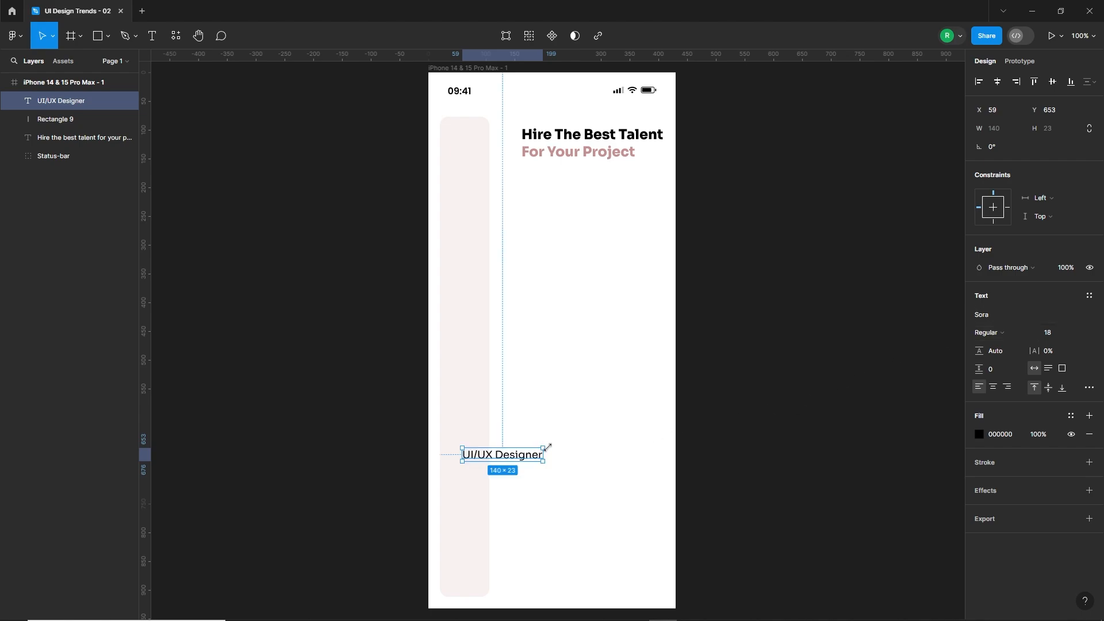
Rotate the "UI/UX Designer" label to 90° and centre it in the sidebar with a copy 63 px above it.
left_click_drag(548, 444, 496, 406)
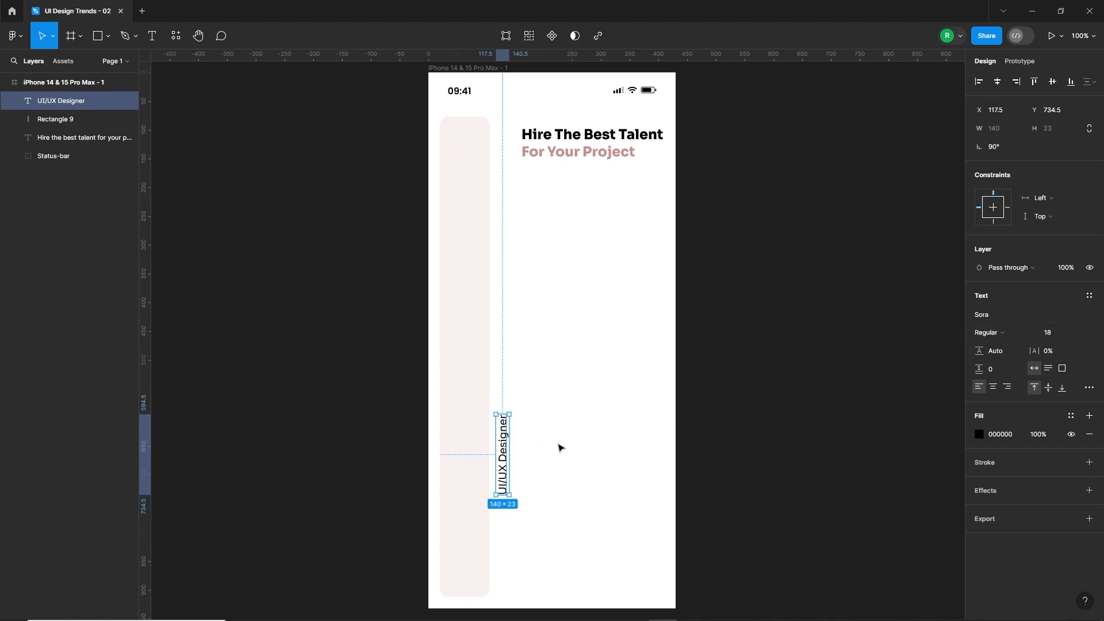
left_click(562, 446)
left_click_drag(503, 458, 469, 368)
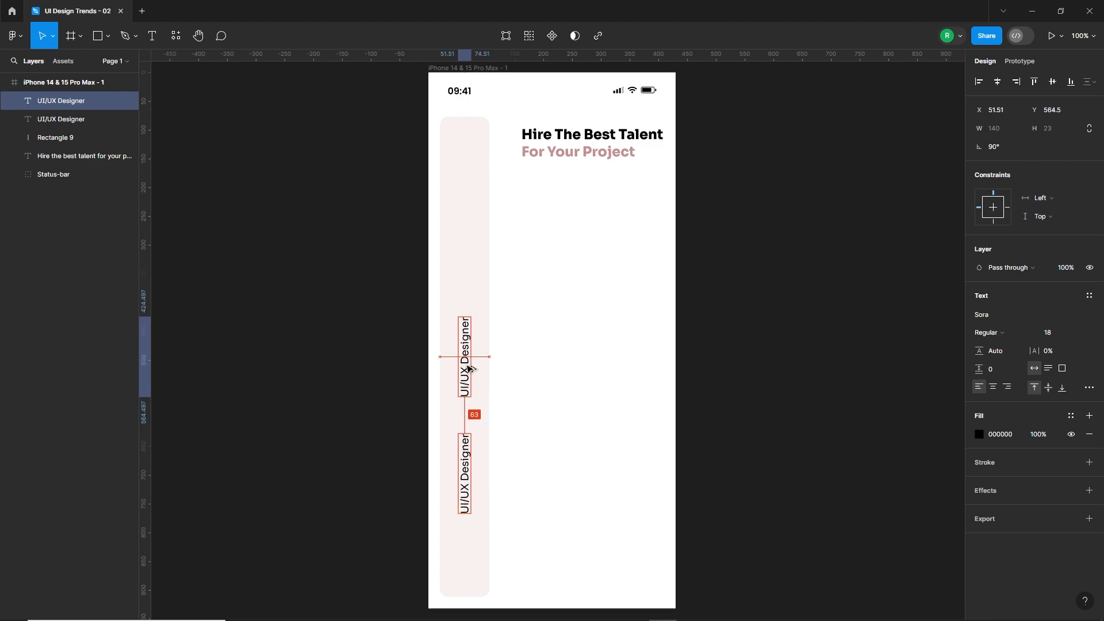
Retitle the upper label copy "Web Developer", add two more copies above it and name the nearer one "APP Developer".
double_click(465, 356)
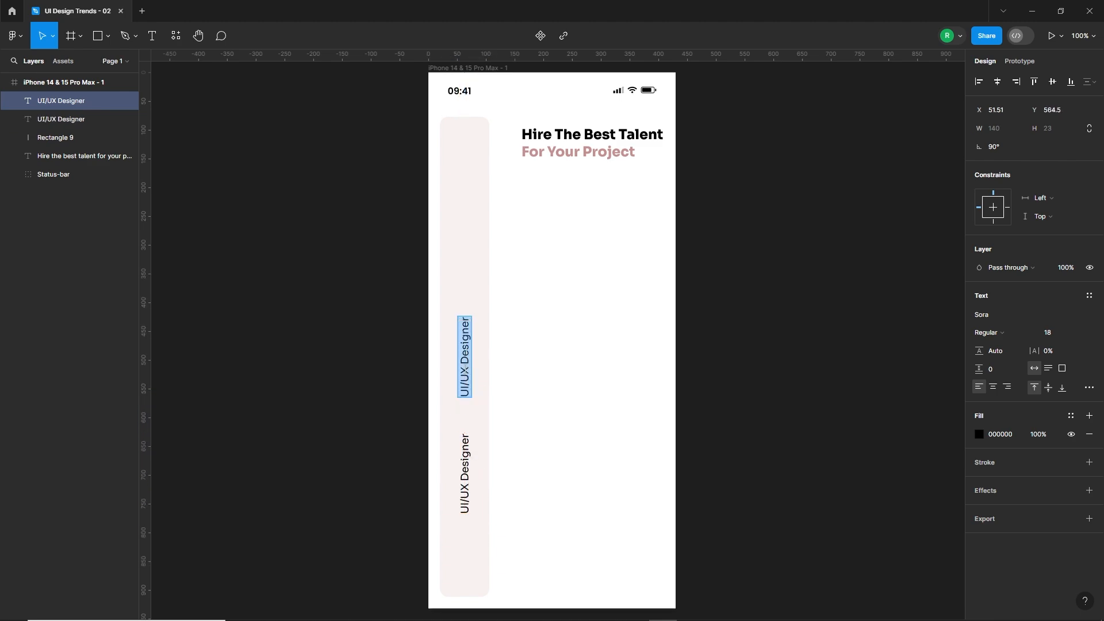
type("Web Developer")
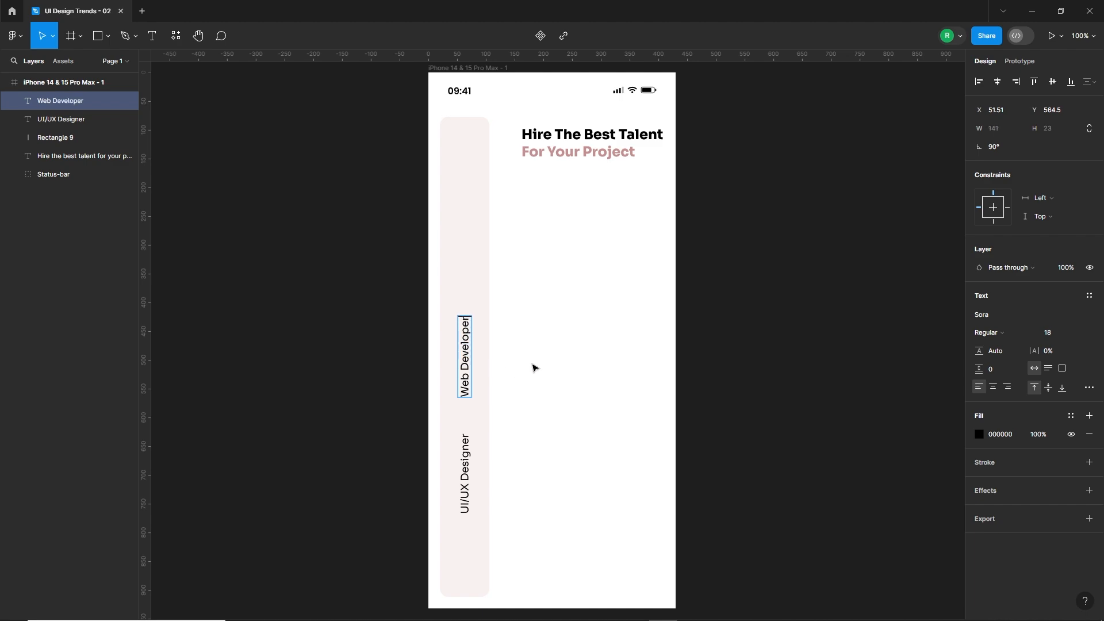
left_click_drag(471, 362, 476, 170)
double_click(468, 245)
type("APP Developer")
key("Escape")
Change the topmost sidebar label's text to "Animation Designer".
double_click(464, 171)
type("A")
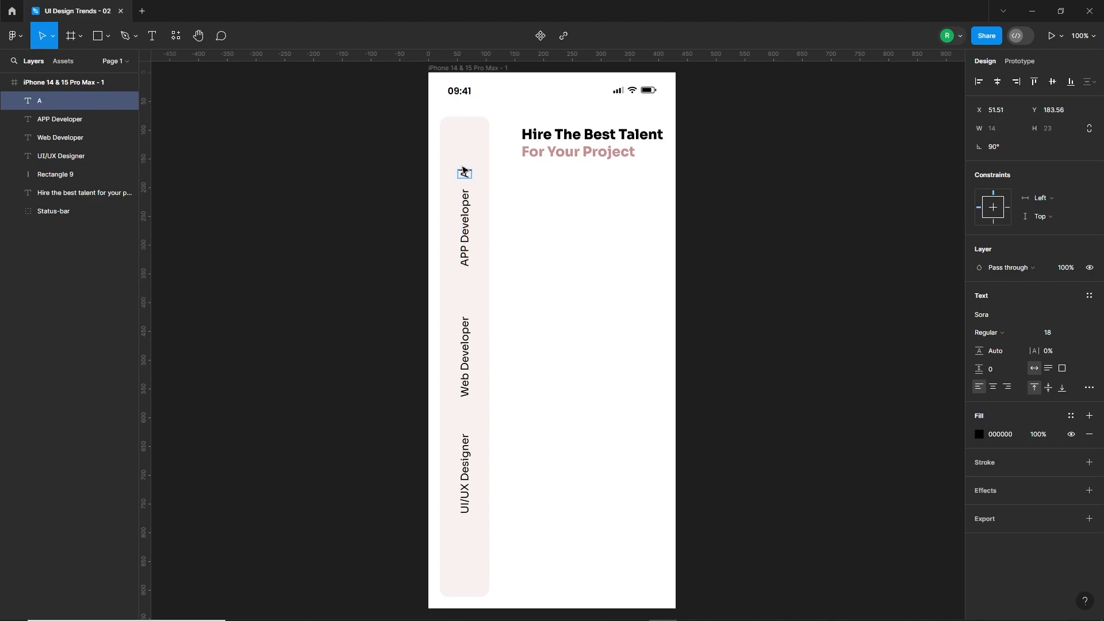
type("nimation Designer")
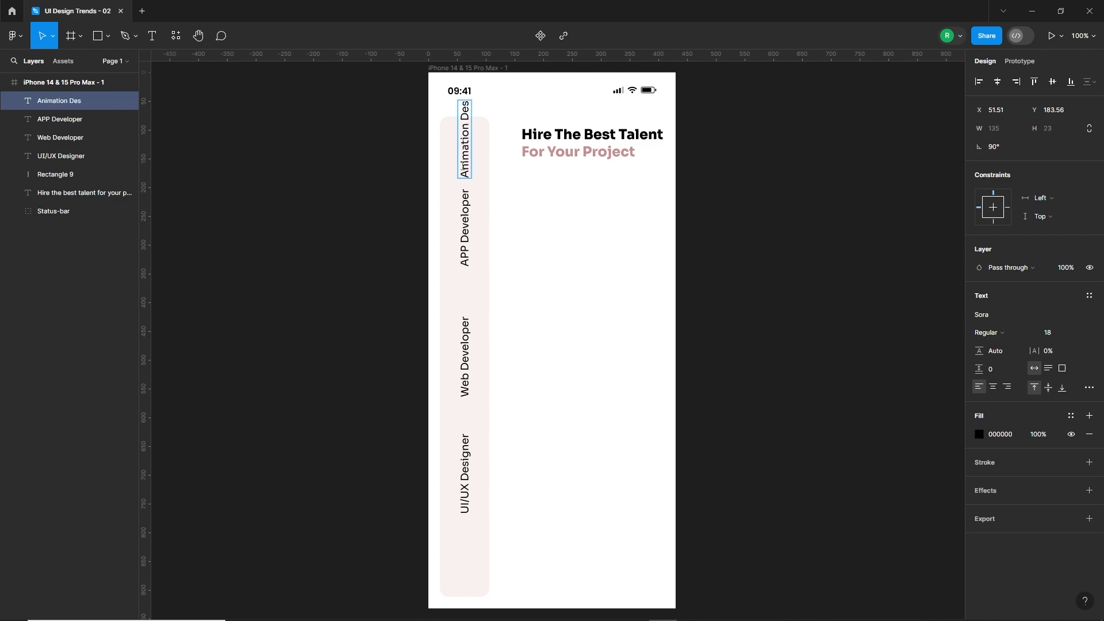
key("Escape")
Copy the "UI/UX Designer" label to the sidebar's lower end, retitled "Graphic Designer" and running past the frame edge.
scroll(515, 316, "down", 2)
scroll(505, 345, "down", 1)
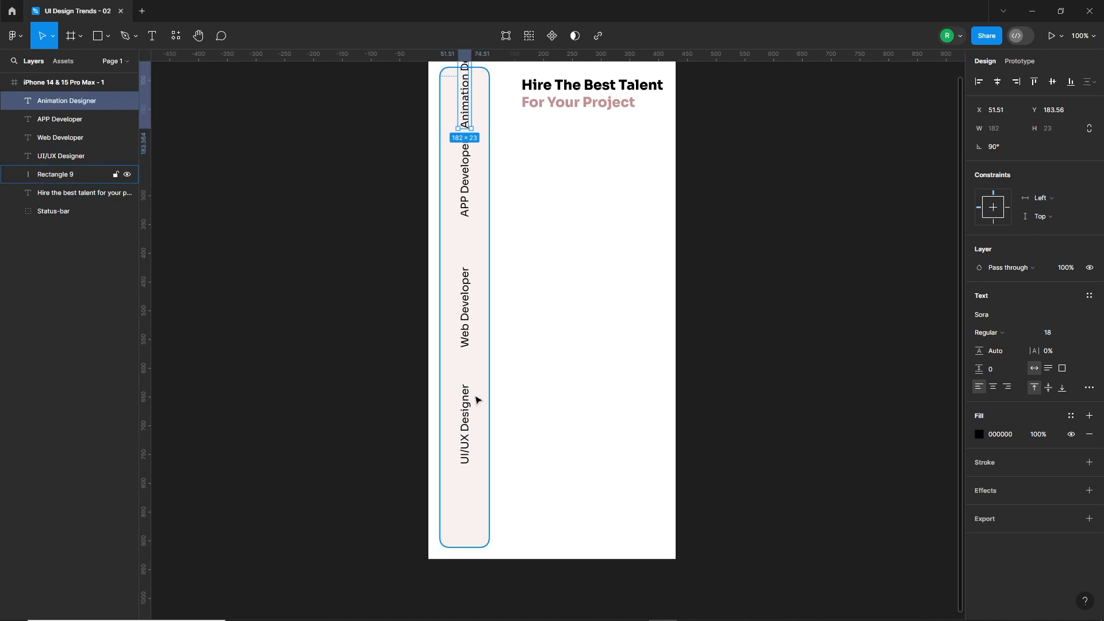
left_click(464, 433)
left_click_drag(463, 433, 462, 537)
double_click(462, 536)
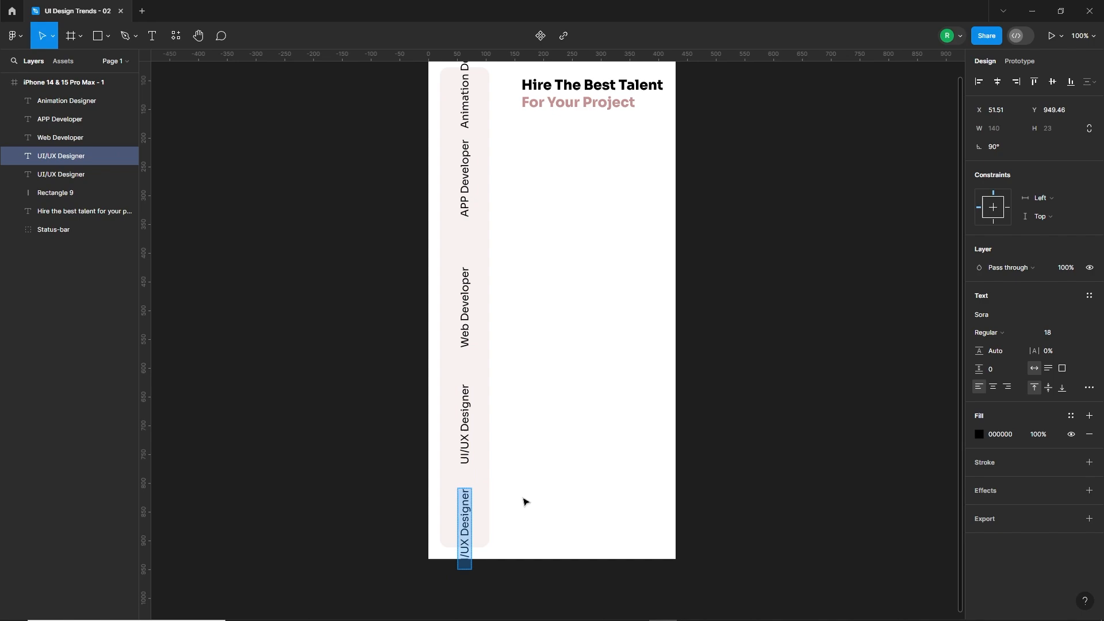
type("Graphic Designer")
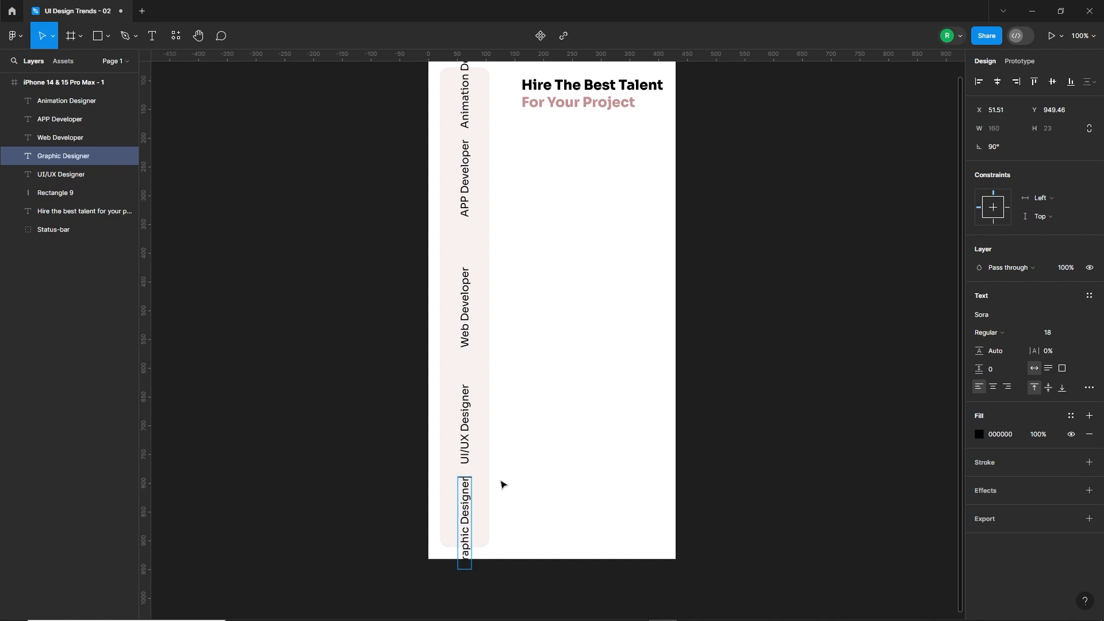
key("Escape")
left_click(540, 489)
left_click_drag(466, 504, 466, 534)
Move the "Animation Designer" label up about 24 px and distribute the vertical spacing of all five category labels.
scroll(534, 449, "up", 3)
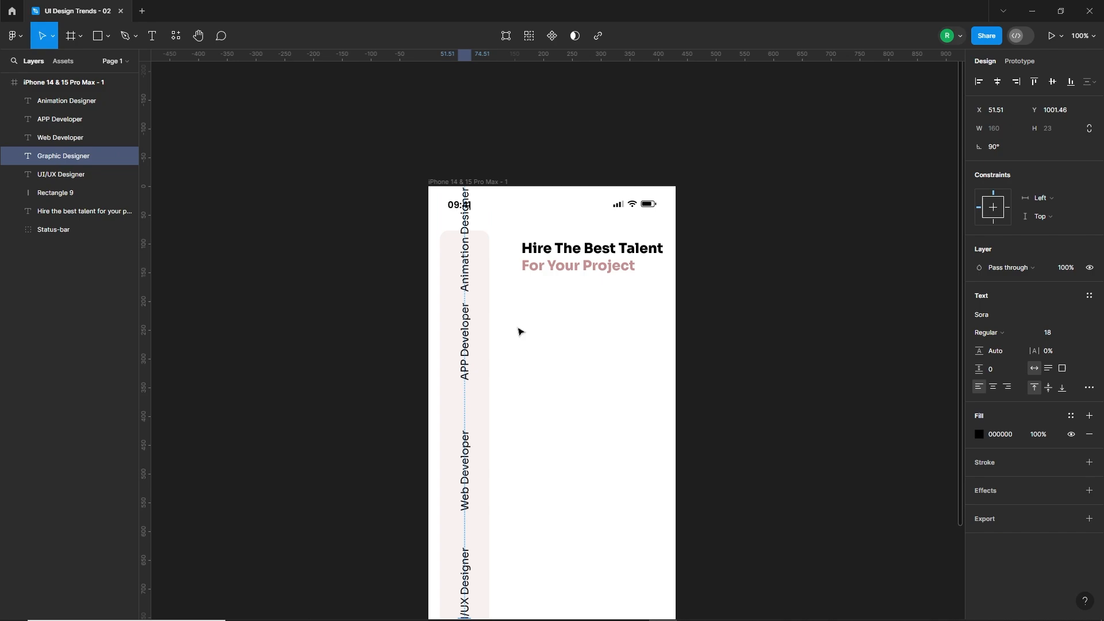
left_click(468, 271)
scroll(571, 322, "down", 2)
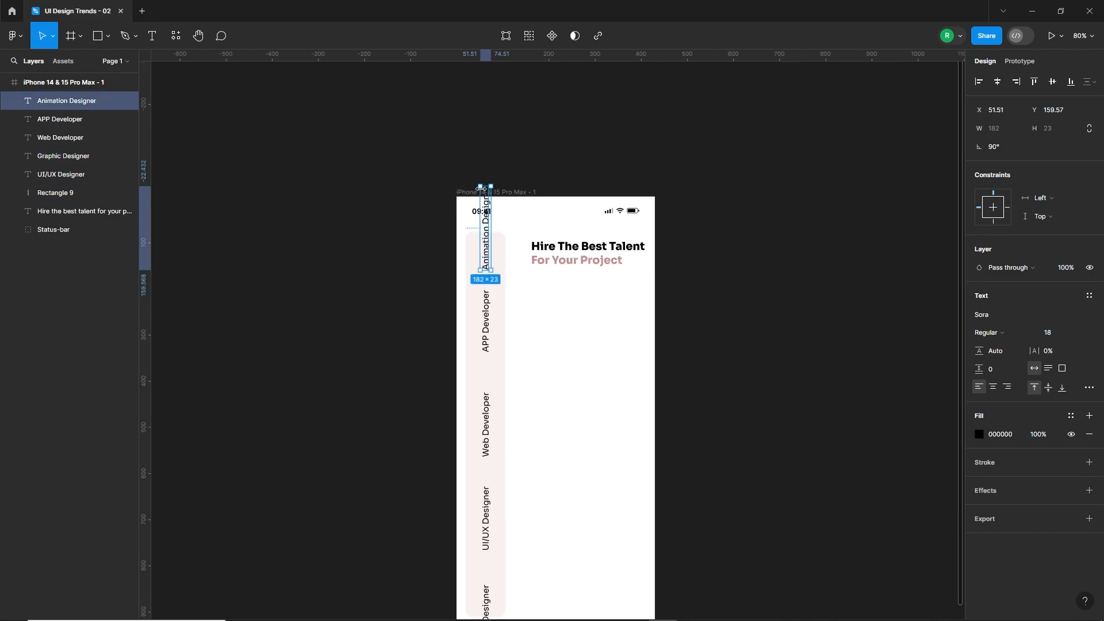
scroll(569, 321, "down", 1)
left_click(489, 276, "shift")
left_click(489, 380, "shift")
left_click(485, 472, "shift")
left_click(485, 566, "shift")
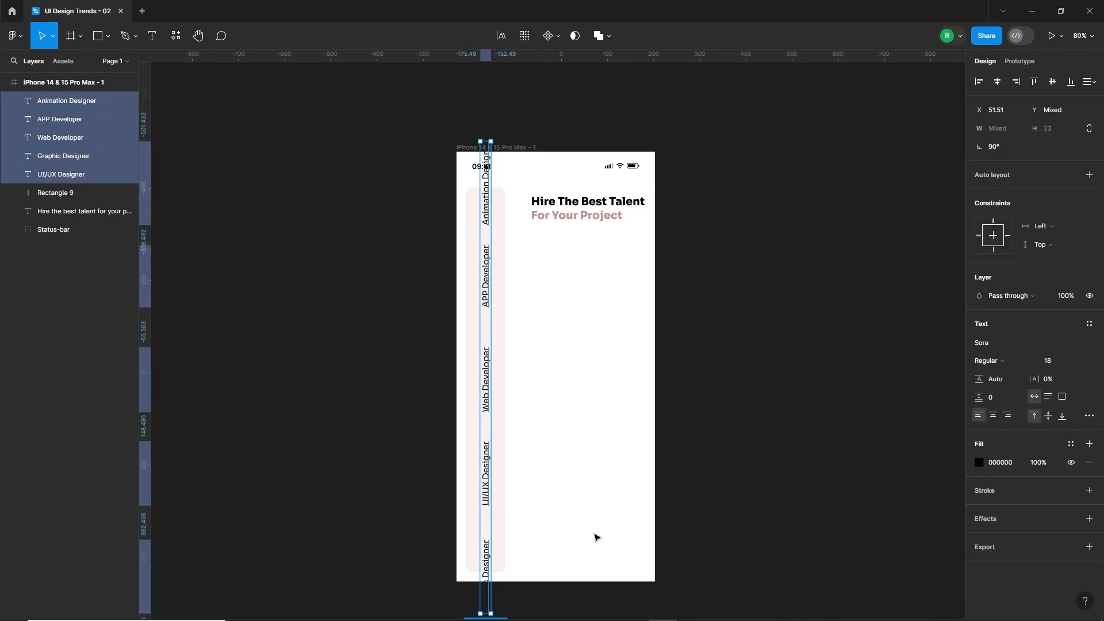
left_click(1092, 85)
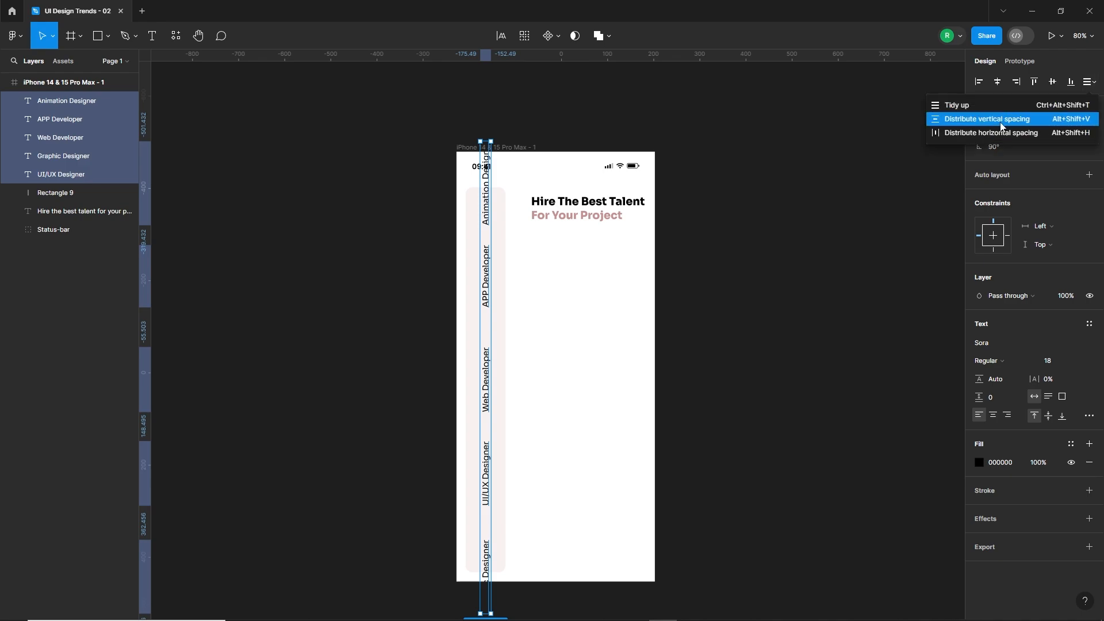
left_click(954, 117)
key("shift+Up")
key("shift+Up")
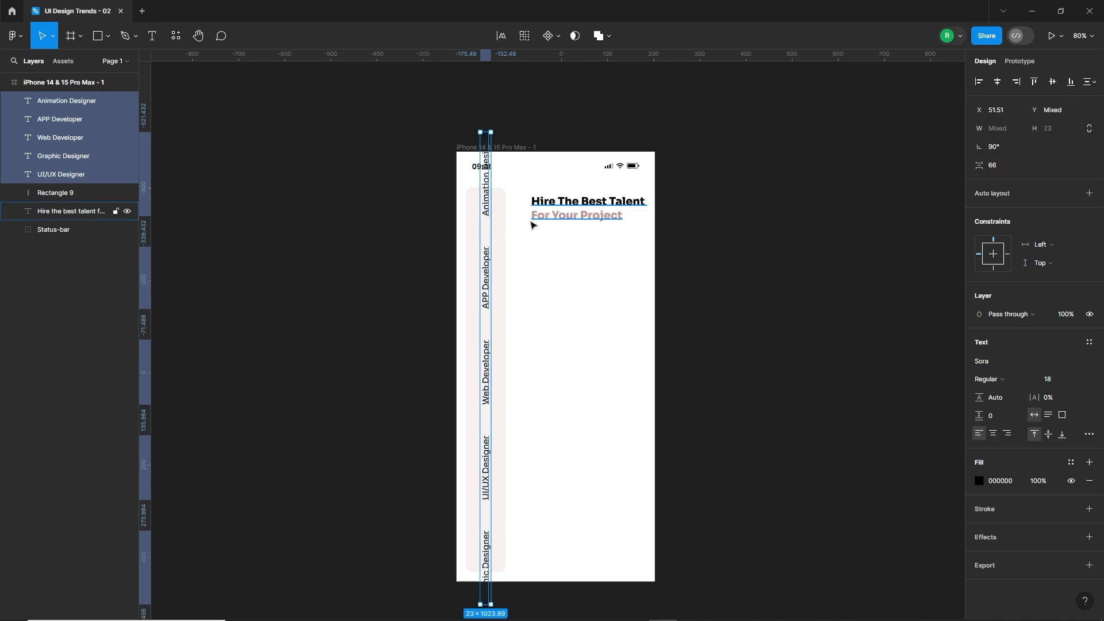
key("shift+Down")
key("shift+Down")
left_click(534, 320)
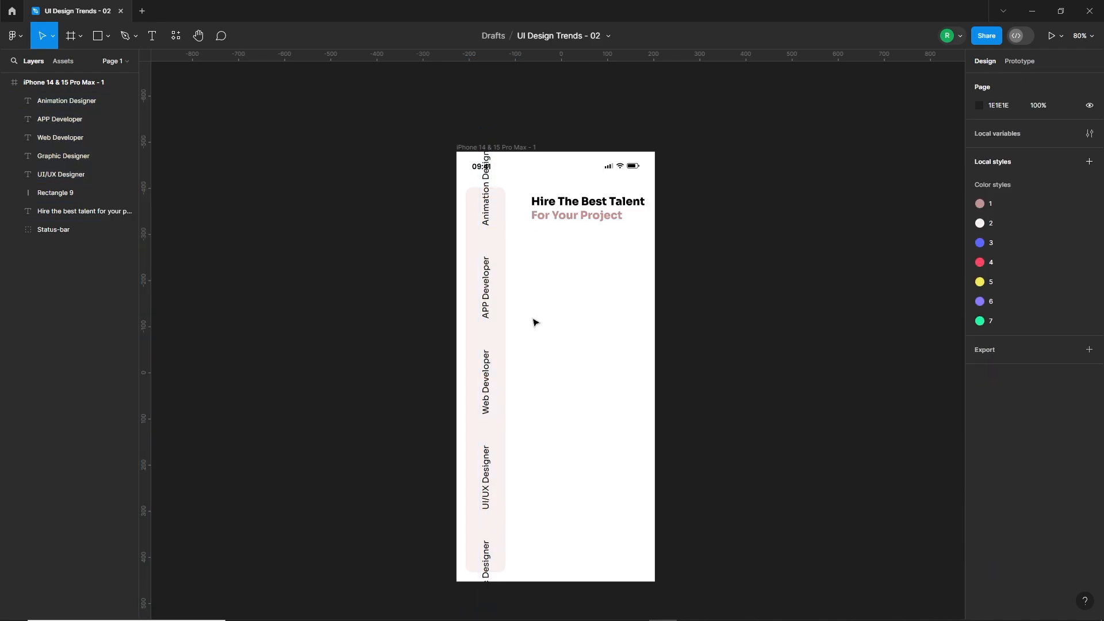
Duplicate the sidebar rectangle in place and group the five category labels.
left_click(499, 328)
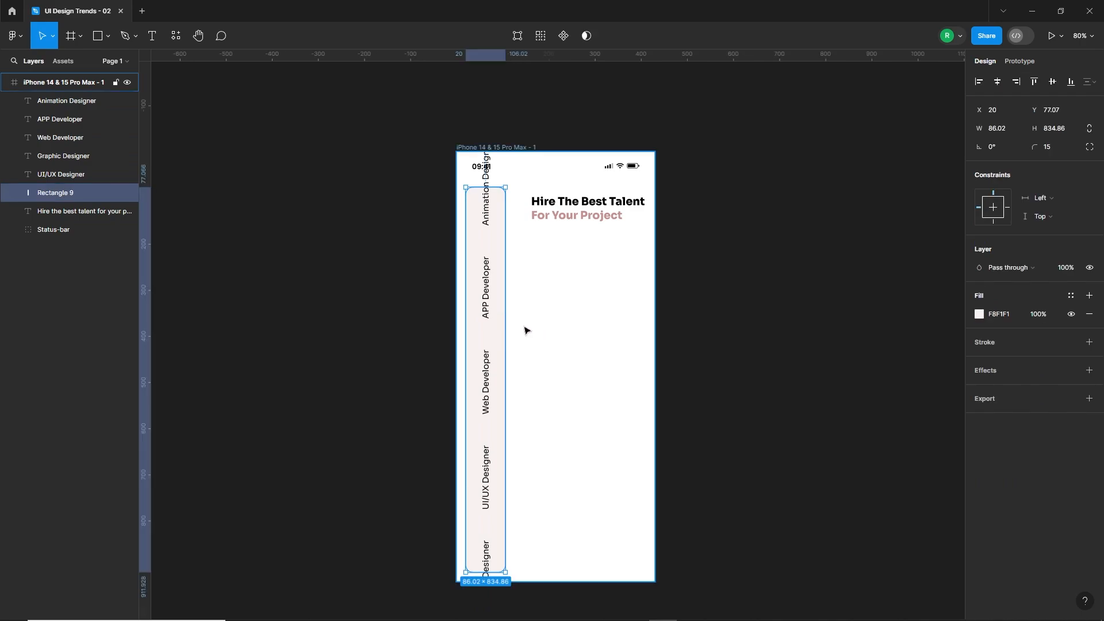
key("ctrl+d")
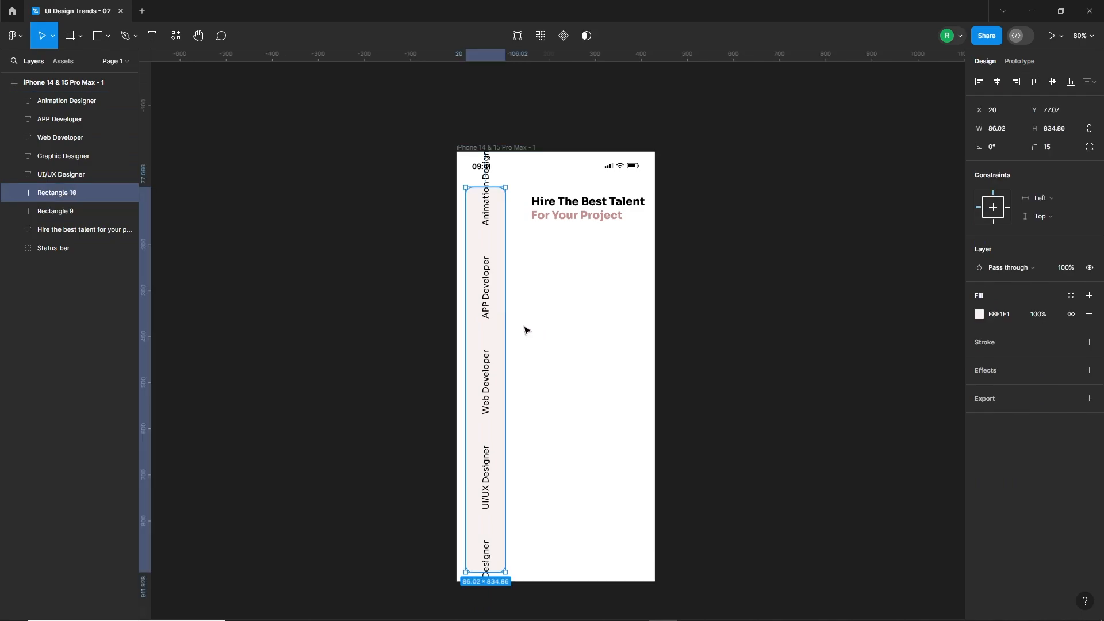
left_click(488, 218)
left_click(486, 293, "shift")
left_click(486, 391, "shift")
left_click(485, 489, "shift")
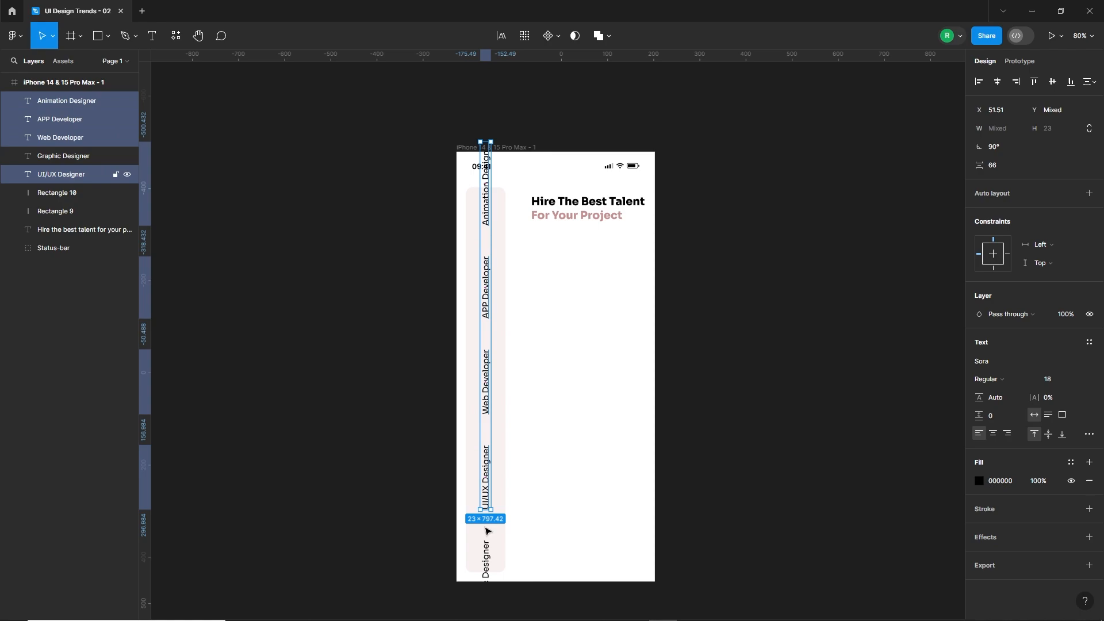
left_click(487, 543, "shift")
key("ctrl+g")
Mask the group of category labels with the duplicated sidebar rectangle.
left_click(502, 497, "shift")
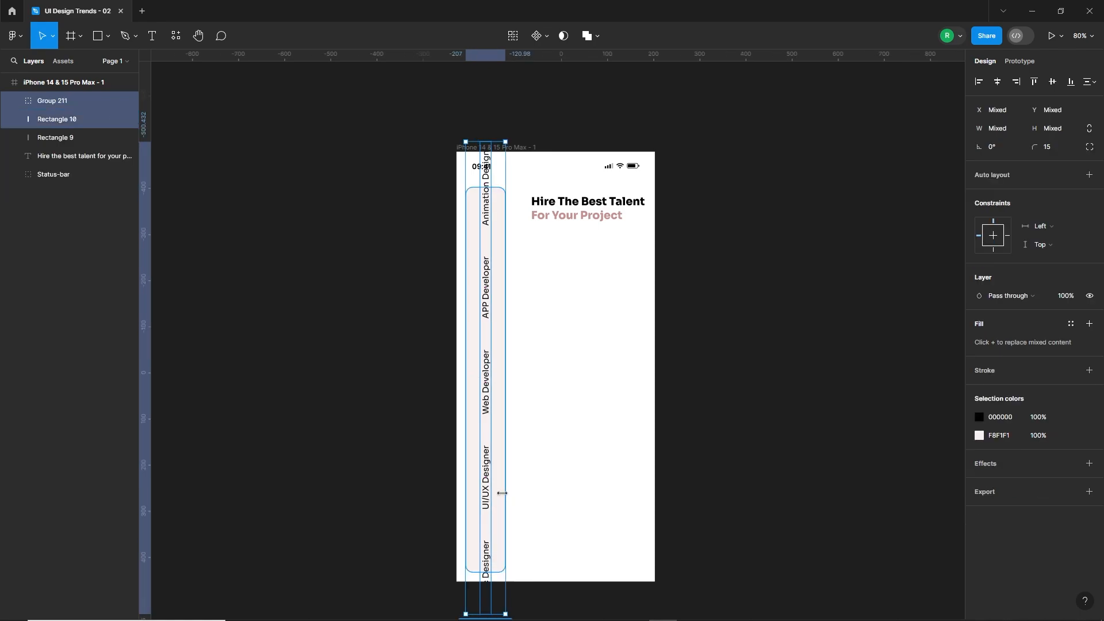
right_click(501, 494)
left_click(537, 463)
key("Escape")
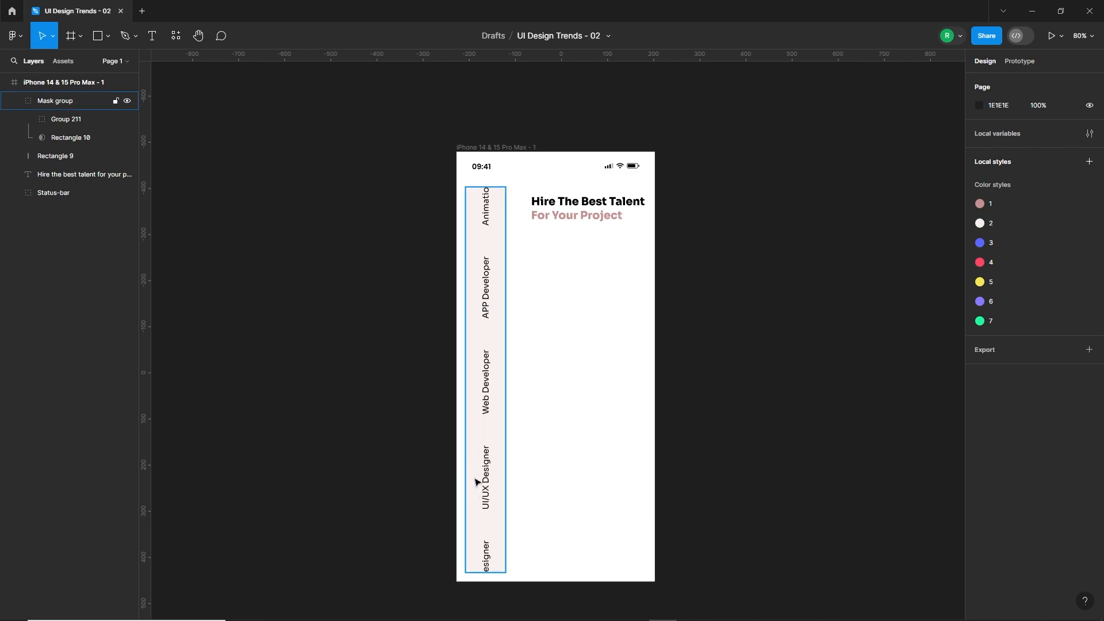
Draw a square of about 47 px in the blank area beside the sidebar, with a 000000 stroke and no fill.
left_click(98, 45)
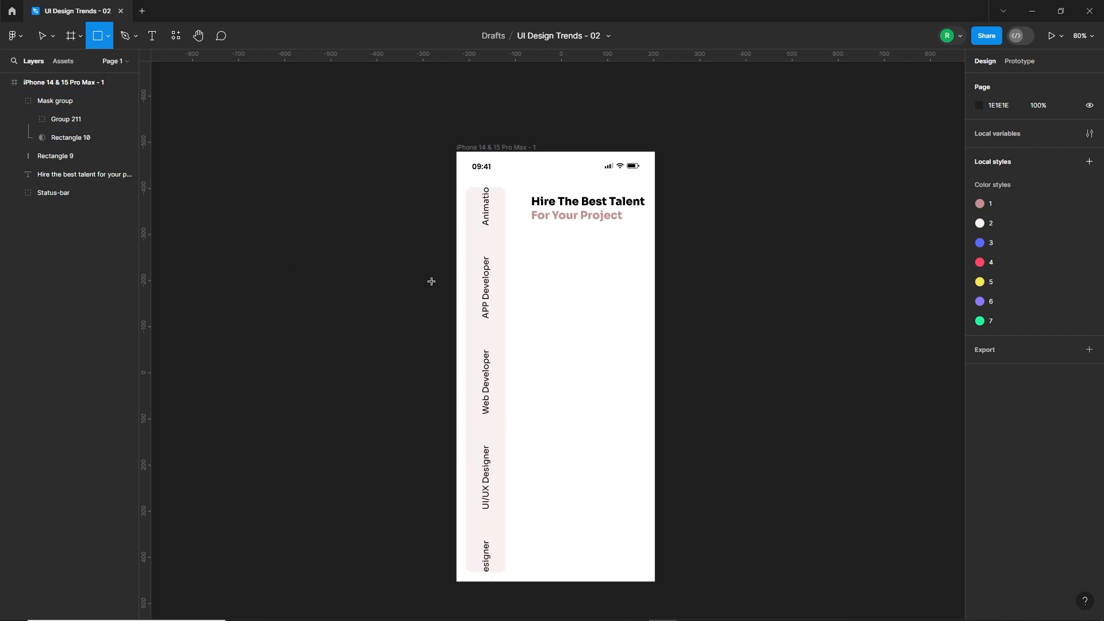
left_click_drag(535, 360, 556, 383)
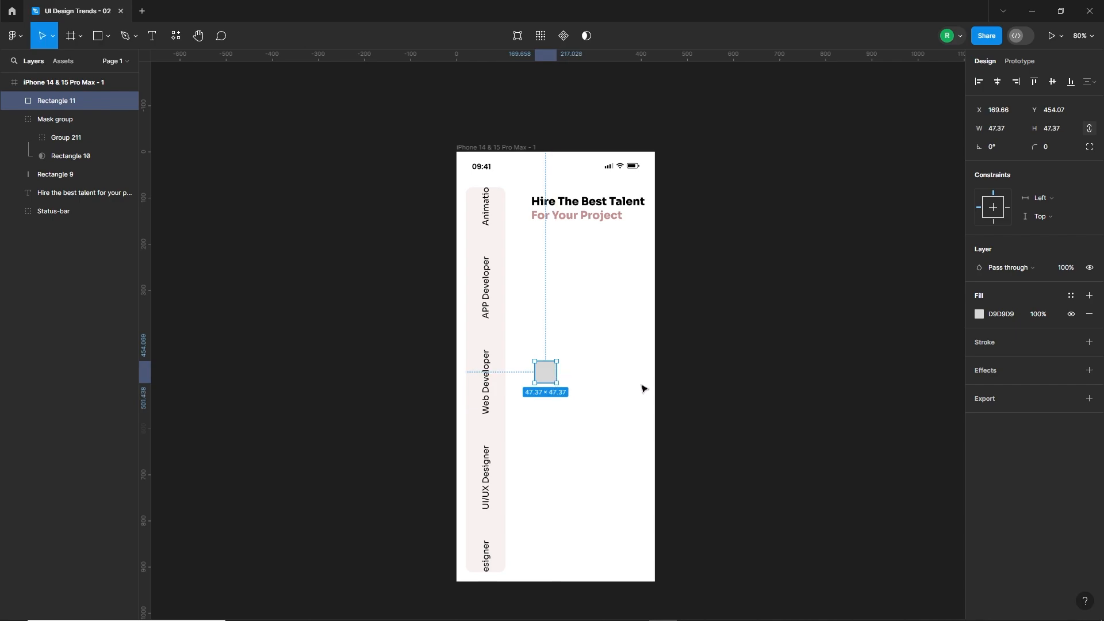
left_click(1088, 342)
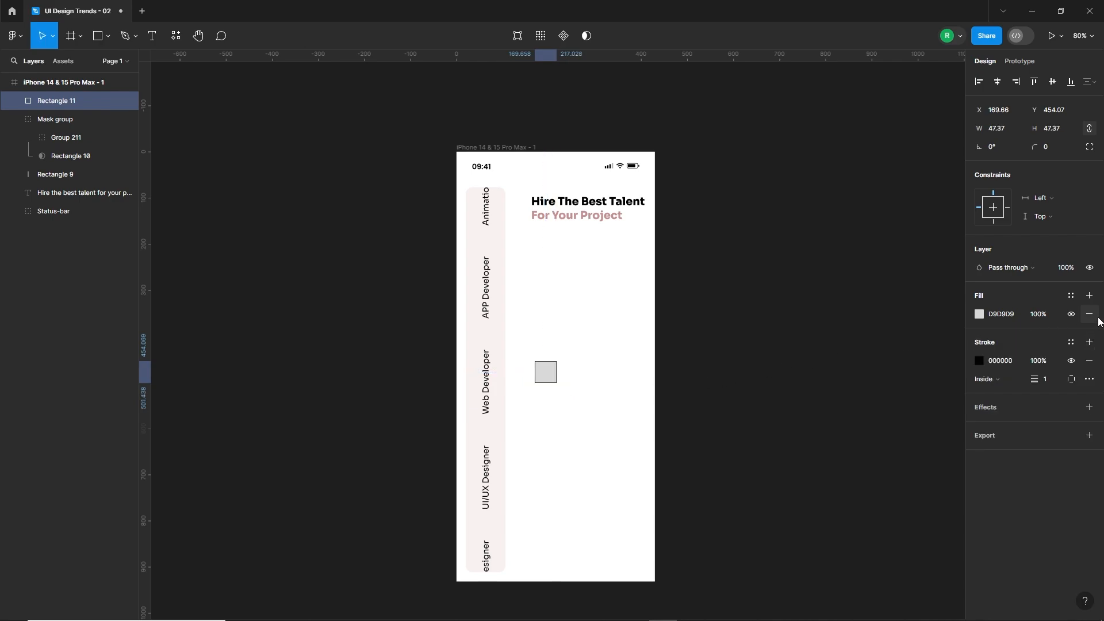
left_click(1089, 314)
left_click(542, 380)
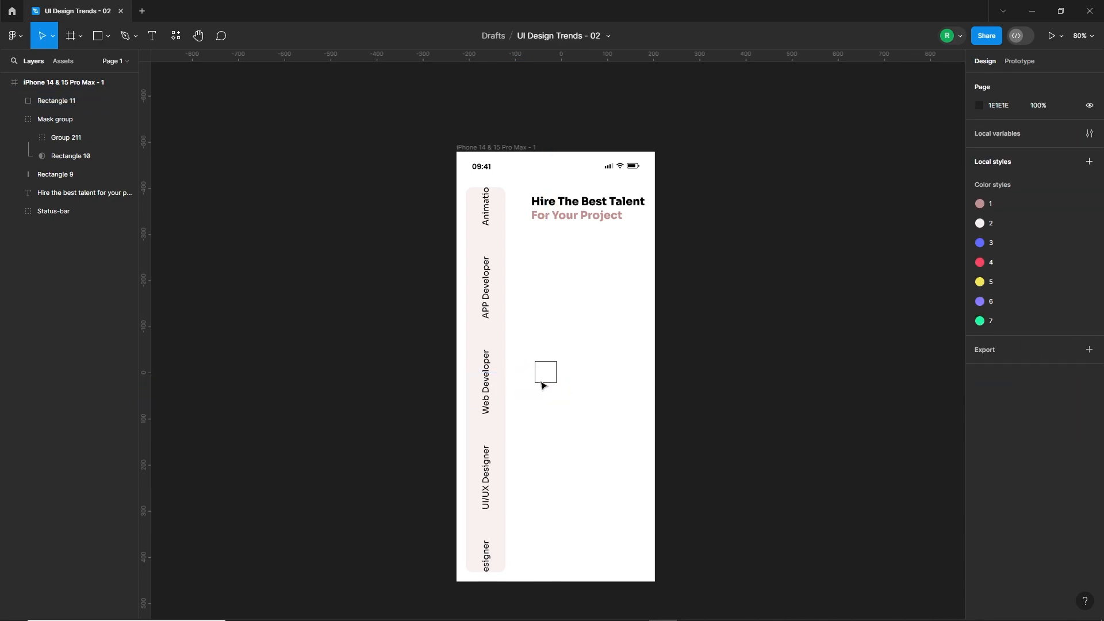
Delete the square's lower-left corner point and rotate the remaining open corner to -45° as a chevron.
double_click(542, 382)
left_click(533, 383)
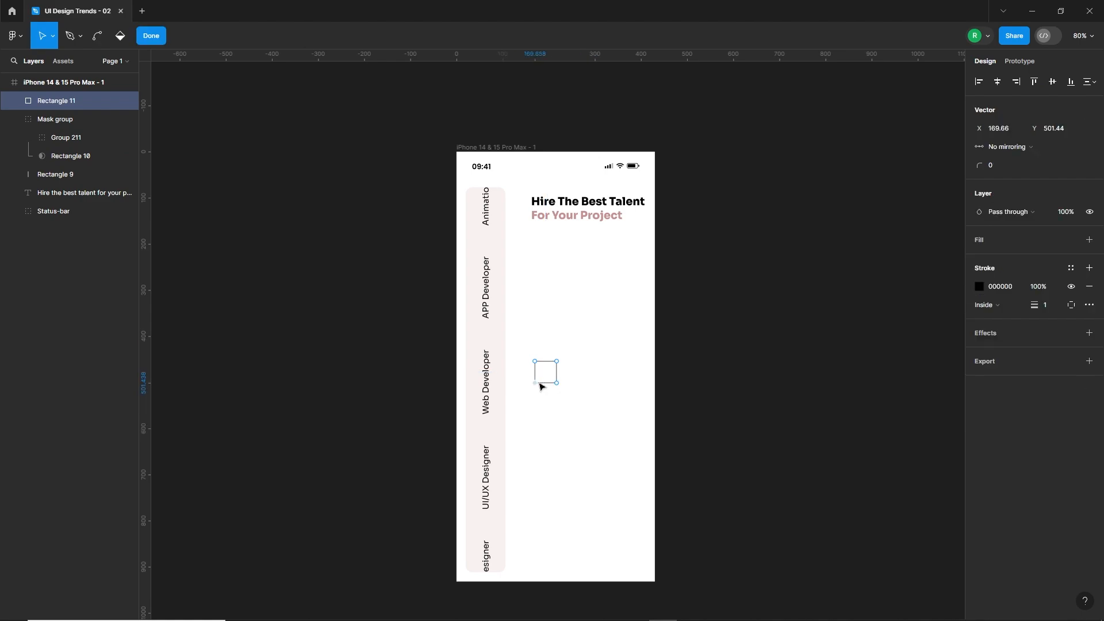
key("Delete")
key("Escape")
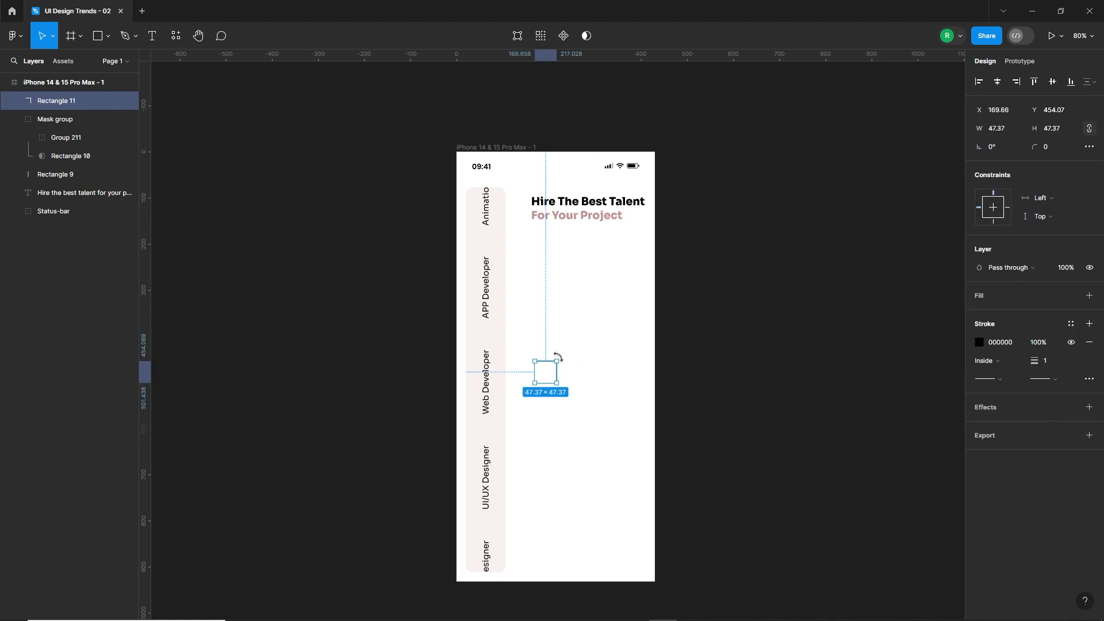
left_click_drag(558, 357, 579, 366)
left_click(553, 417)
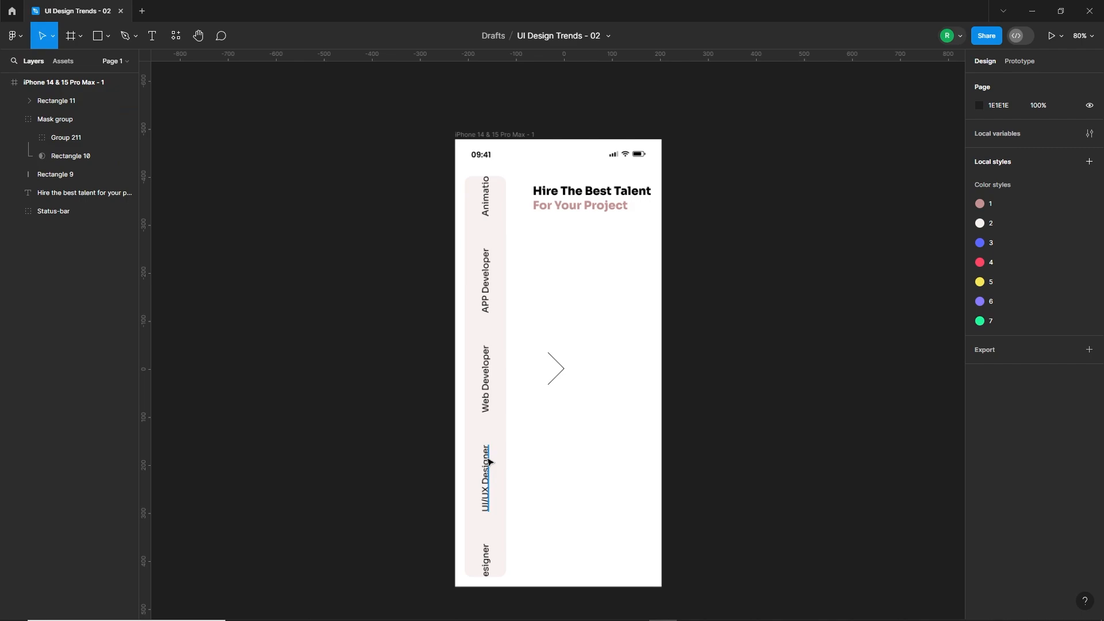
Move the chevron into the sidebar beside the "UI/UX Designer" label and scale it down to about 7.4 px.
scroll(488, 458, "up", 5)
left_click_drag(618, 313, 458, 519)
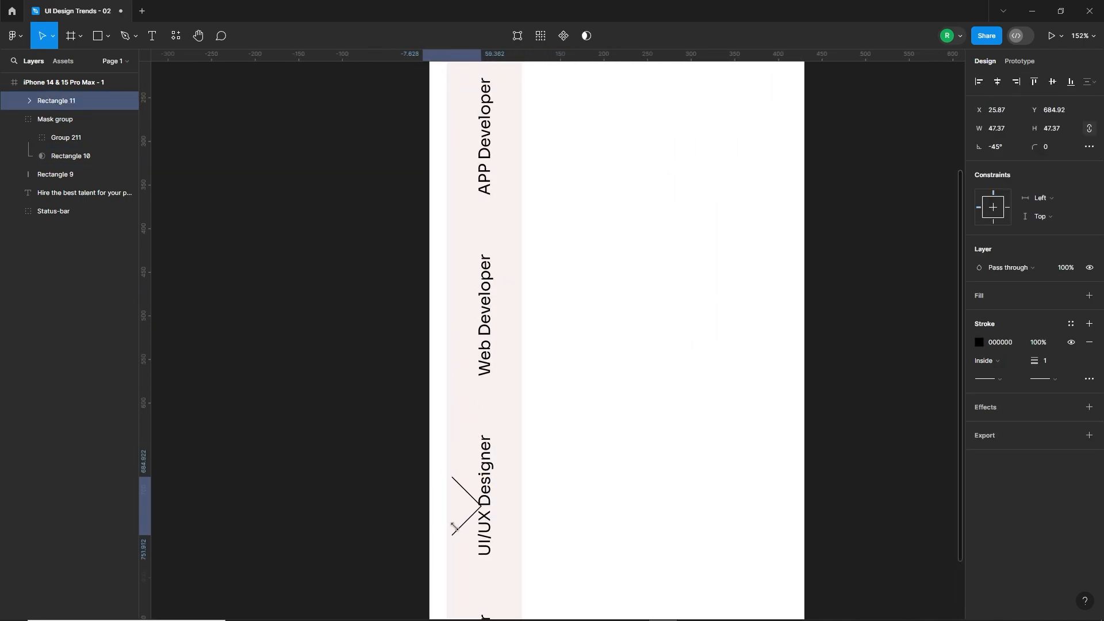
scroll(458, 519, "up", 10)
left_click_drag(526, 479, 458, 460)
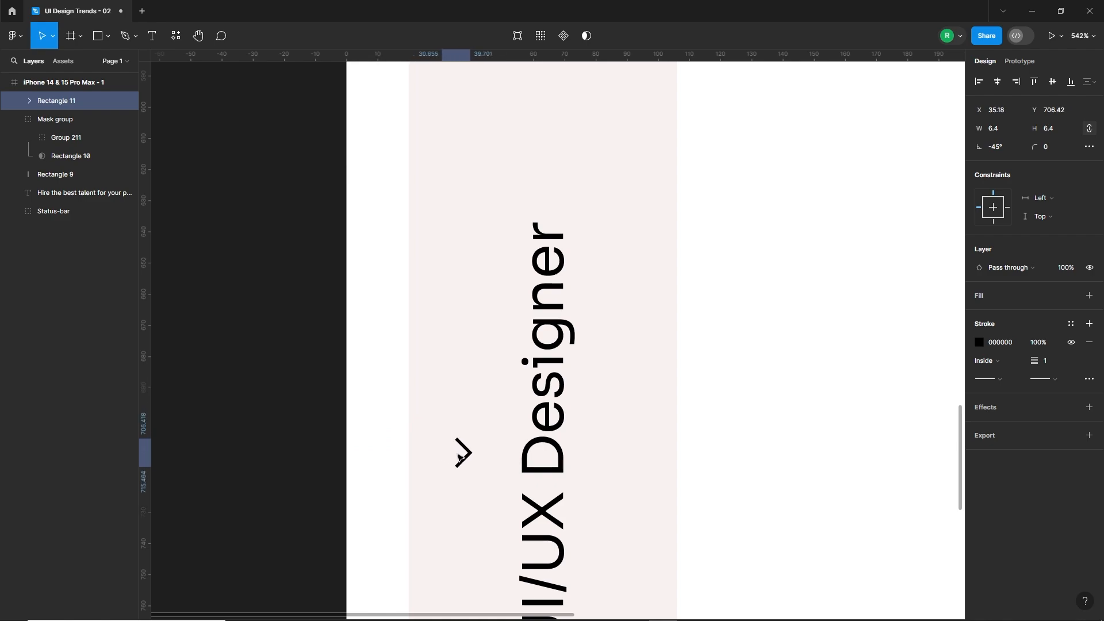
scroll(574, 440, "down", 6)
scroll(524, 462, "up", 1)
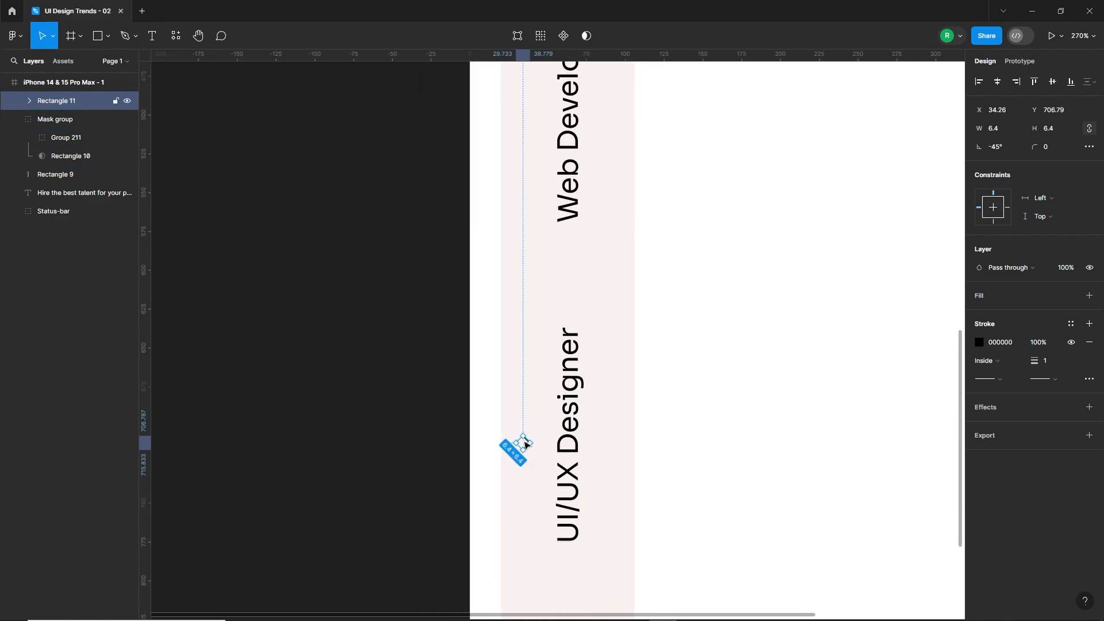
left_click_drag(527, 446, 528, 448)
Set the chevron's stroke weight to 2.
left_click(1056, 363)
type("2")
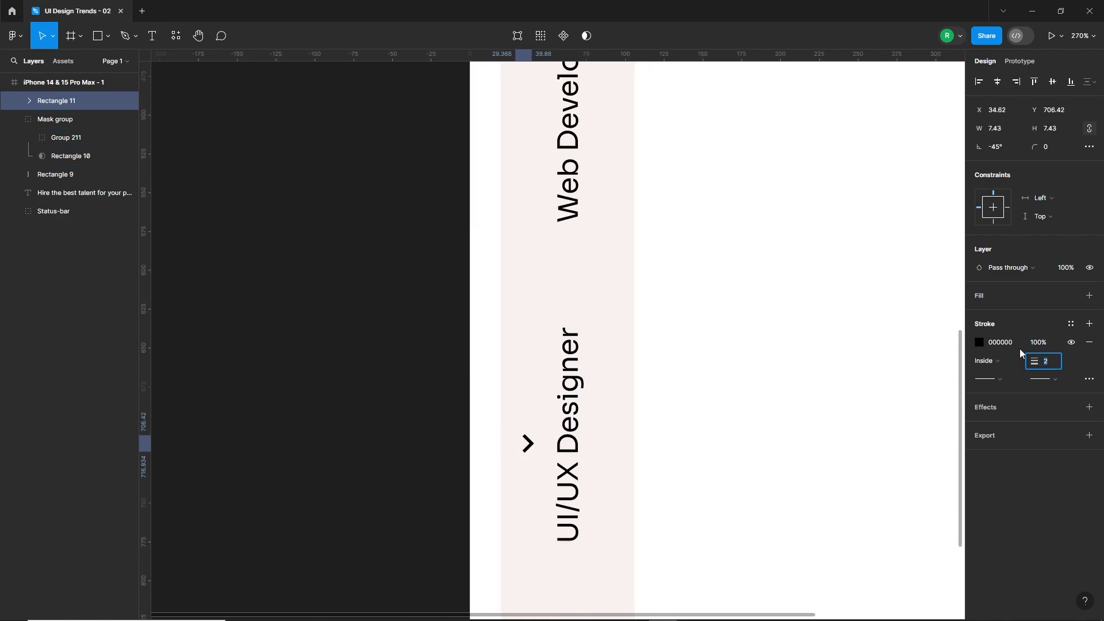
key("Return")
Enlarge the chevron and place a smaller copy of it, about 8.4 px, just left of the original.
mouse_move(534, 446)
left_mouse_down()
mouse_move(540, 452)
mouse_move(512, 447)
left_mouse_up()
left_click(639, 455)
left_click(536, 451)
scroll(511, 447, "up", 5)
scroll(513, 449, "up", 5)
left_click_drag(435, 451, 523, 452)
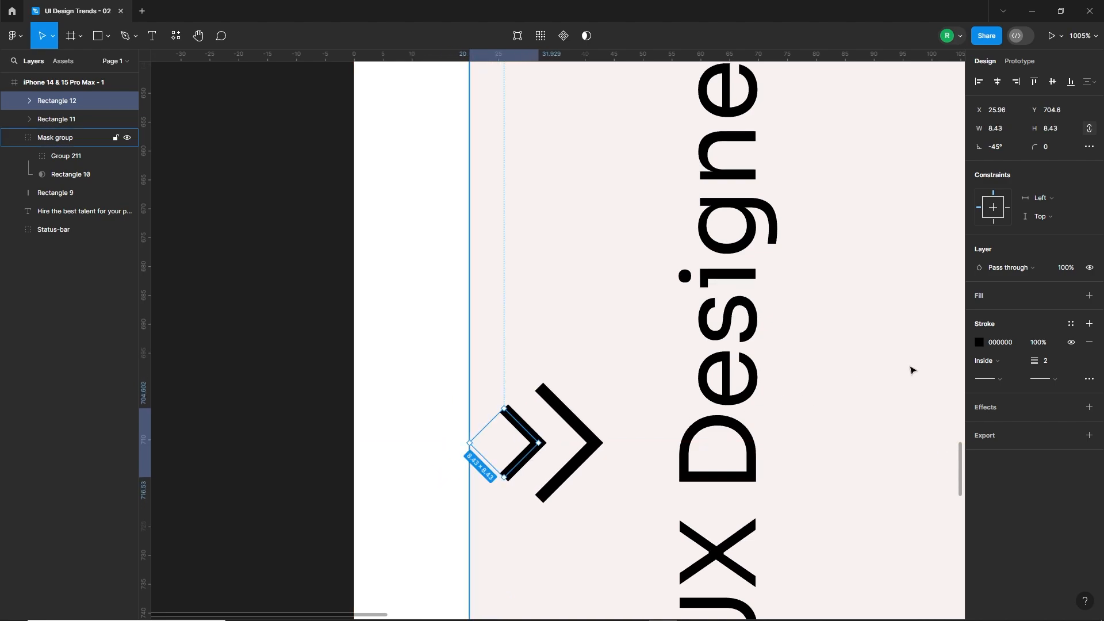
Reduce the smaller chevron's stroke opacity to 26% and group the two chevrons.
left_click(979, 342)
left_click_drag(927, 490, 885, 491)
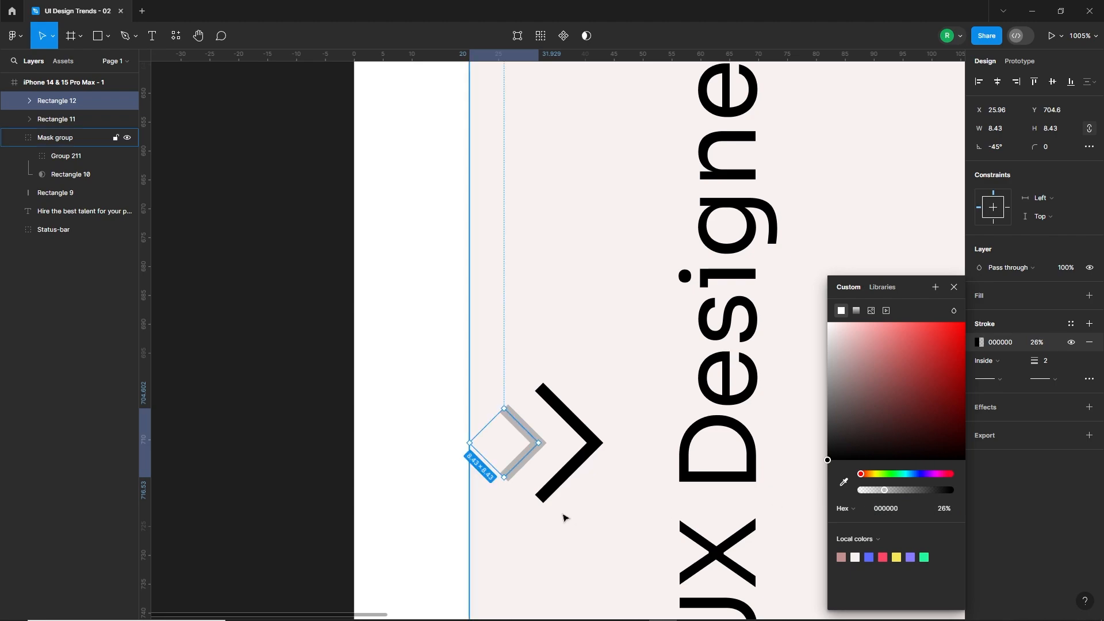
left_click(456, 491)
scroll(457, 489, "down", 6)
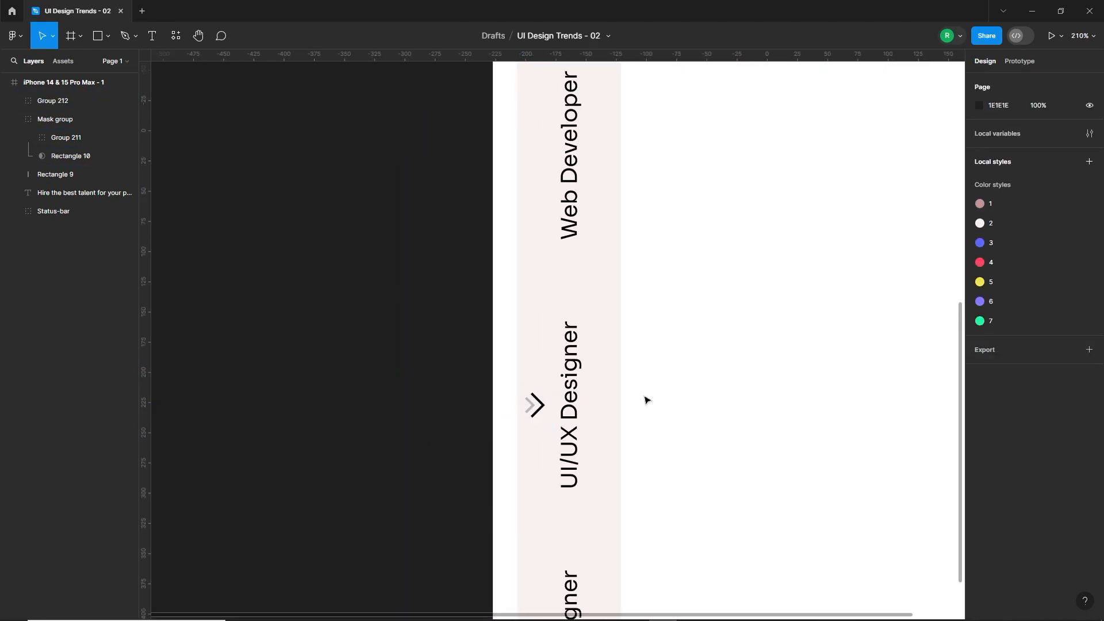
scroll(645, 400, "down", 5)
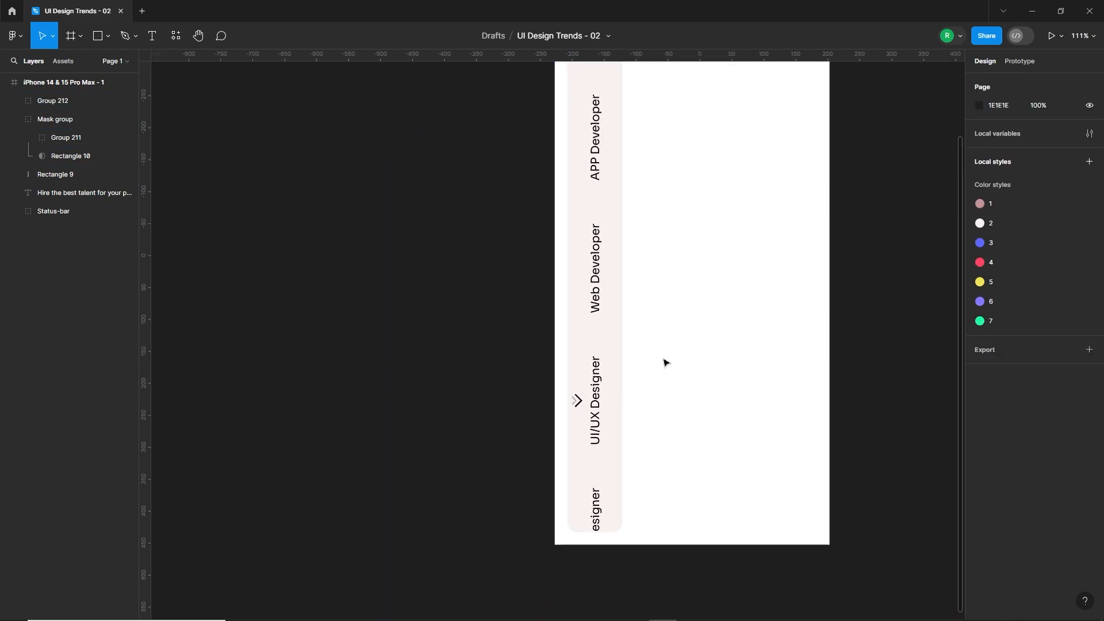
Shift the two-line "Hire The Best Talent For Your Project" heading left, closer to the sidebar.
scroll(664, 362, "up", 3)
left_click(528, 329)
left_click(608, 421)
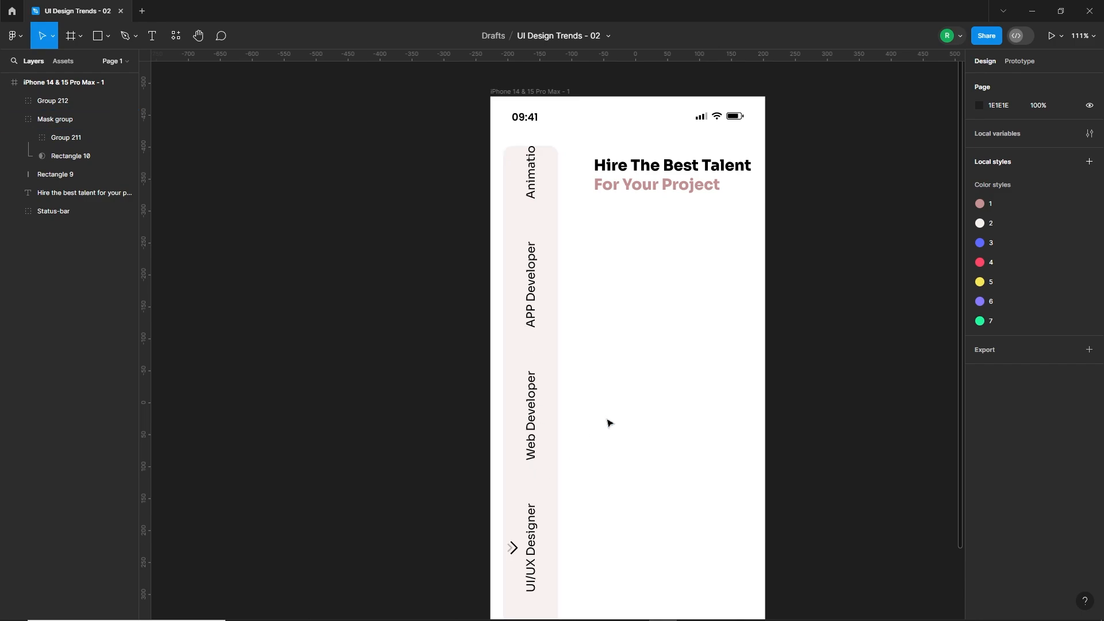
left_click_drag(656, 179, 640, 181)
left_click_drag(637, 180, 635, 180)
left_click(636, 204)
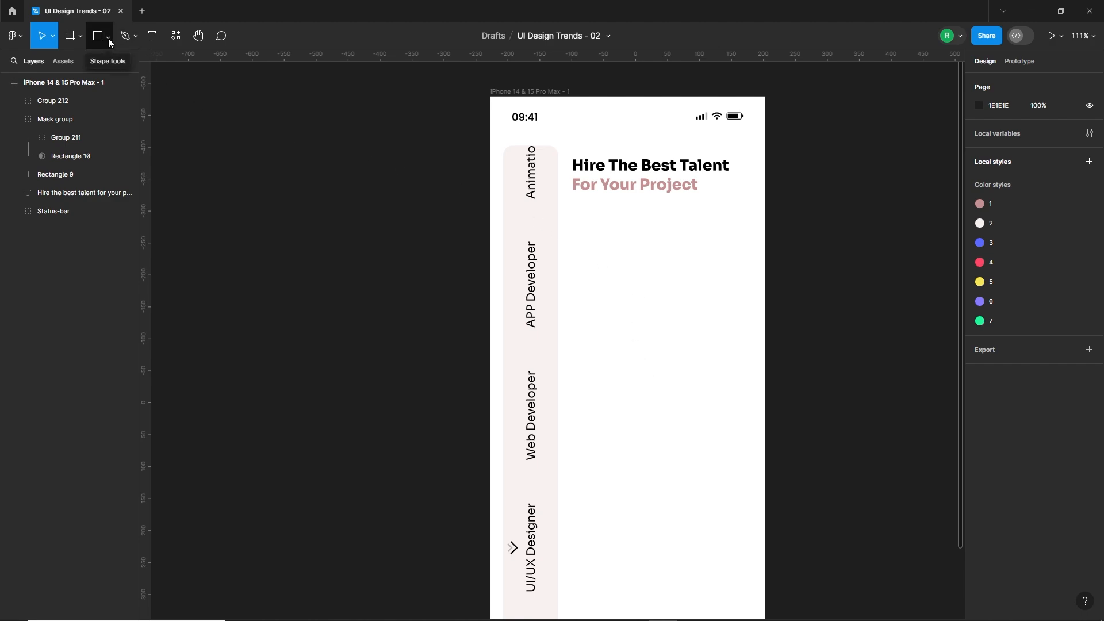
Add a "Top 5%" text label below the two-line heading.
left_click(151, 36)
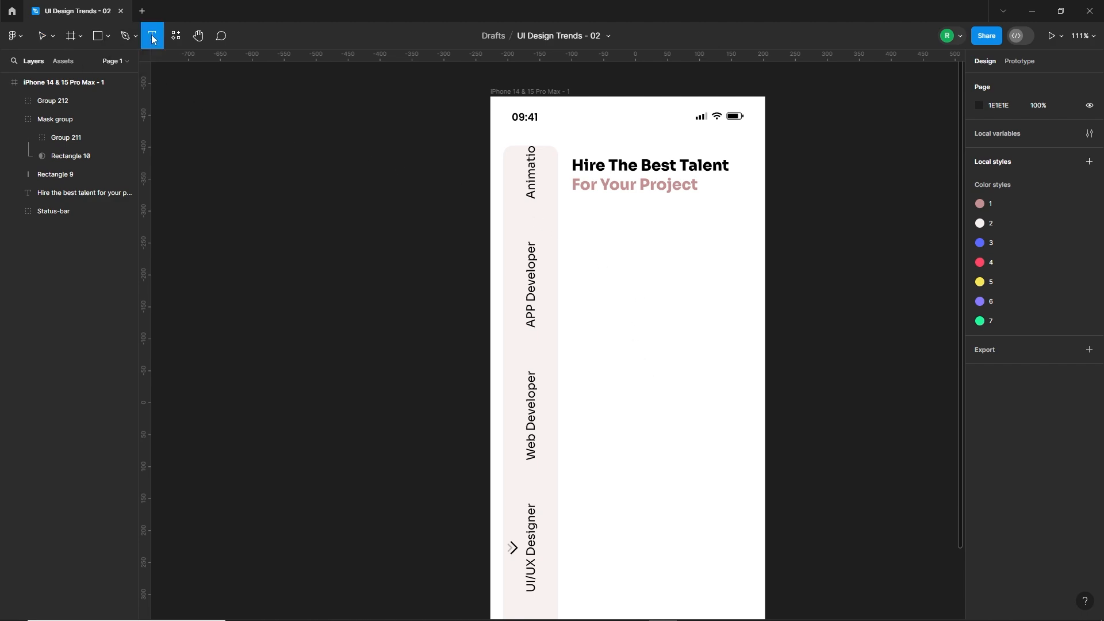
left_click(577, 216)
key("Escape")
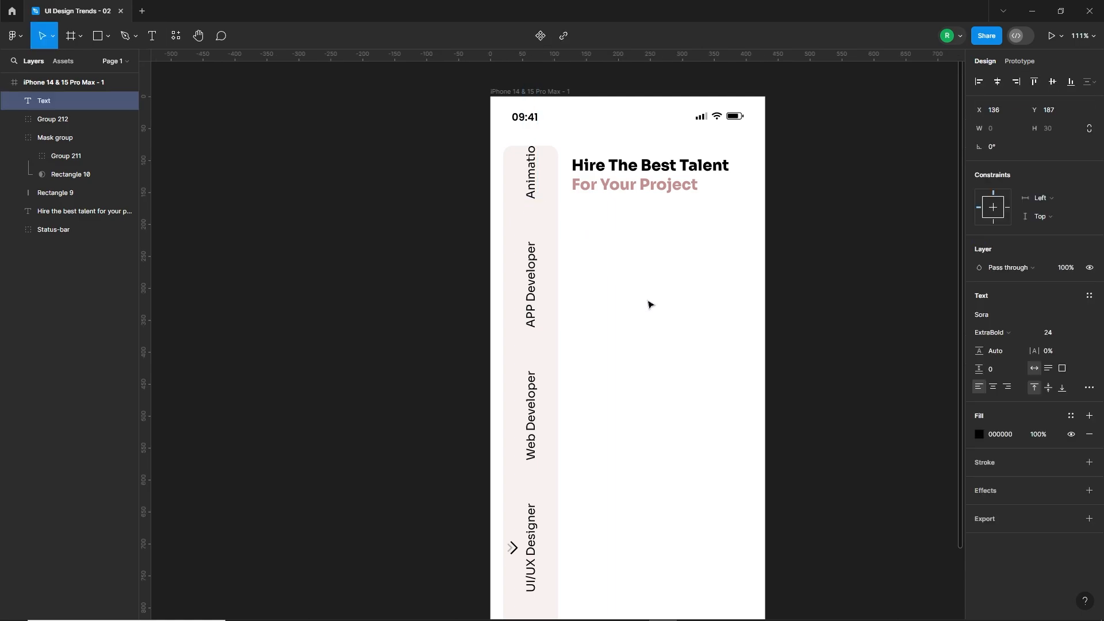
type("Top 5%")
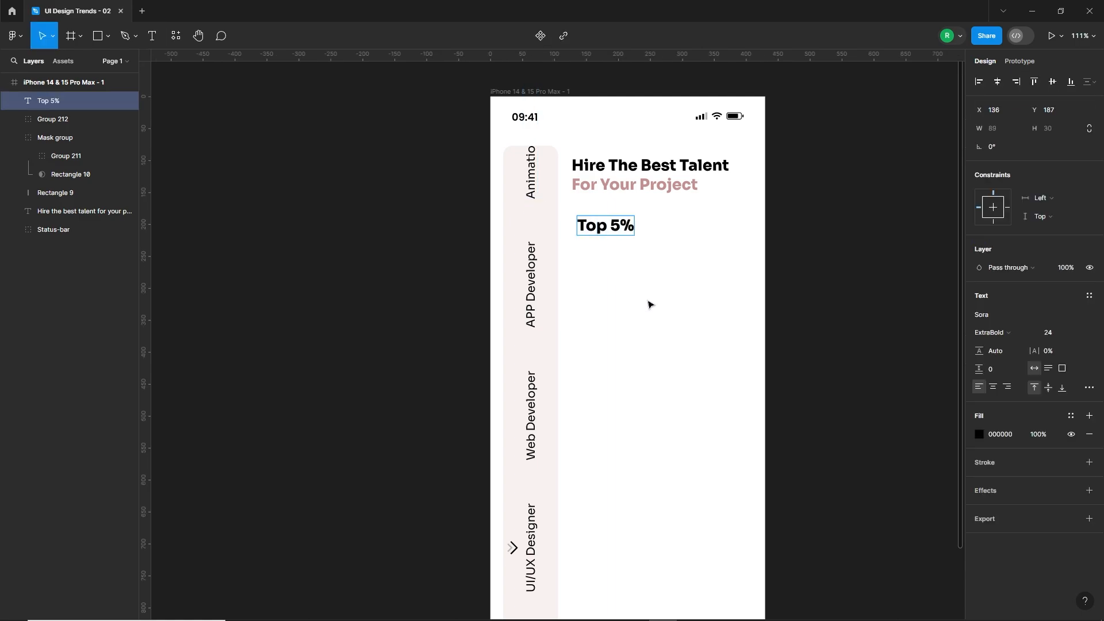
key("Escape")
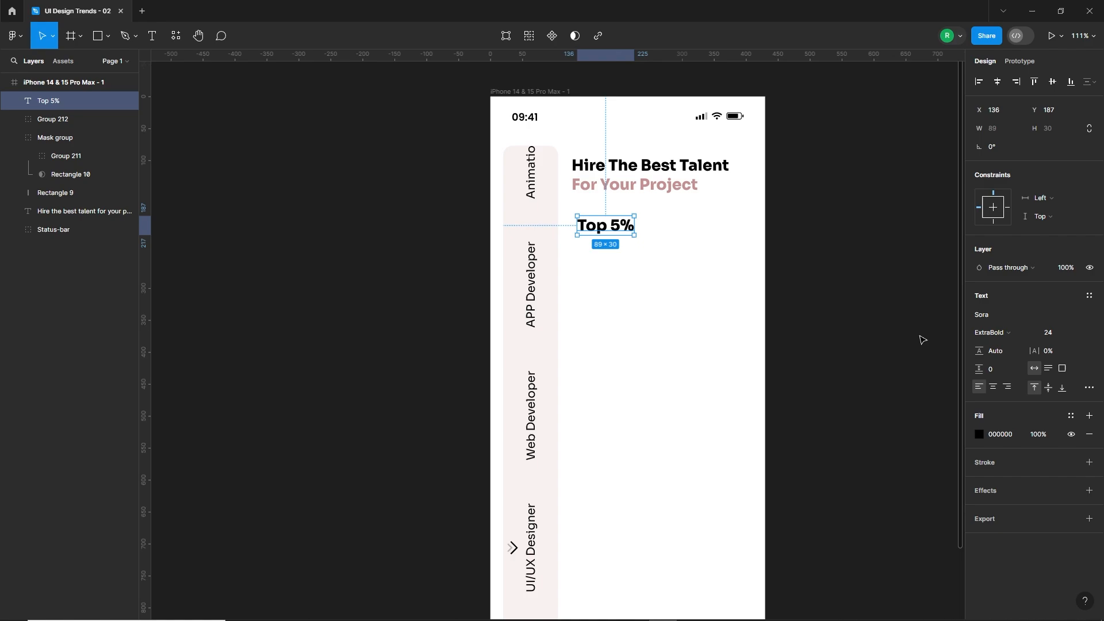
Set the "Top 5%" label to size 20 in Regular weight and align it with the heading's left edge.
left_click(1054, 336)
type("20")
key("Return")
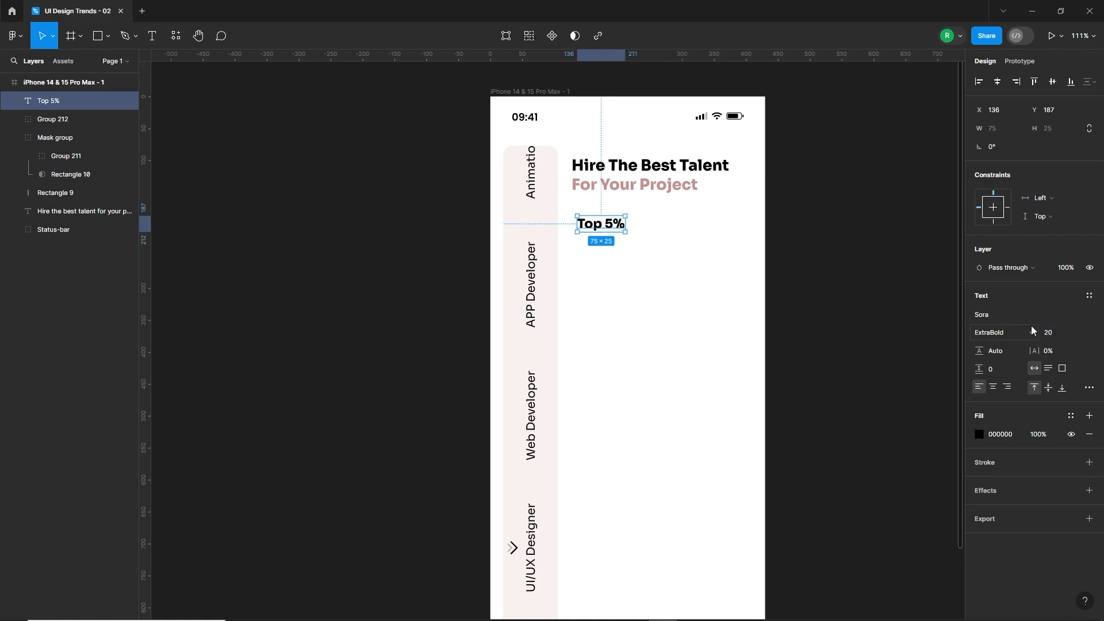
left_click(1014, 333)
left_click(1004, 293)
left_click(648, 243)
left_click_drag(604, 225, 598, 217)
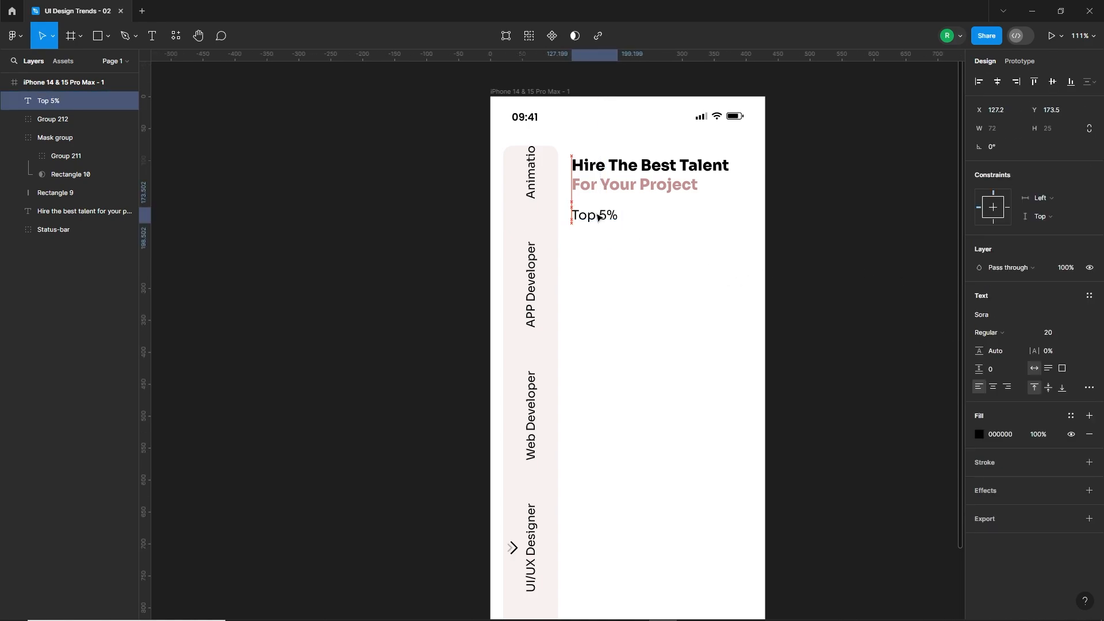
left_click(707, 218)
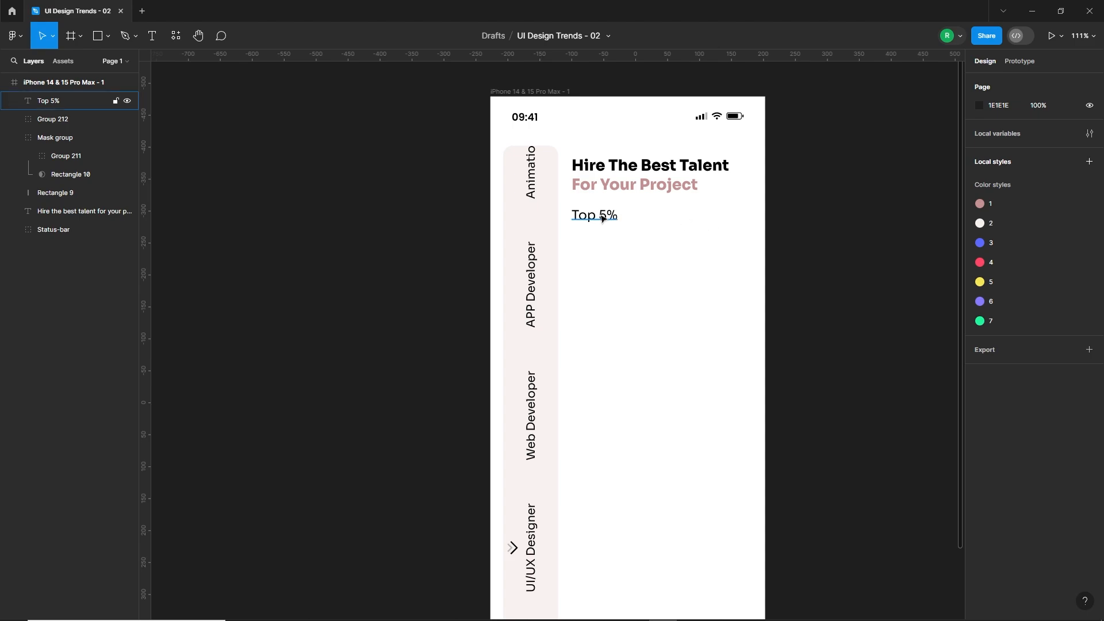
Draw a square to the right of the "Top 5%" label and size it to 60 × 60.
left_click(98, 36)
mouse_move(691, 205)
left_mouse_down()
mouse_move(722, 232)
mouse_move(717, 222)
left_mouse_up()
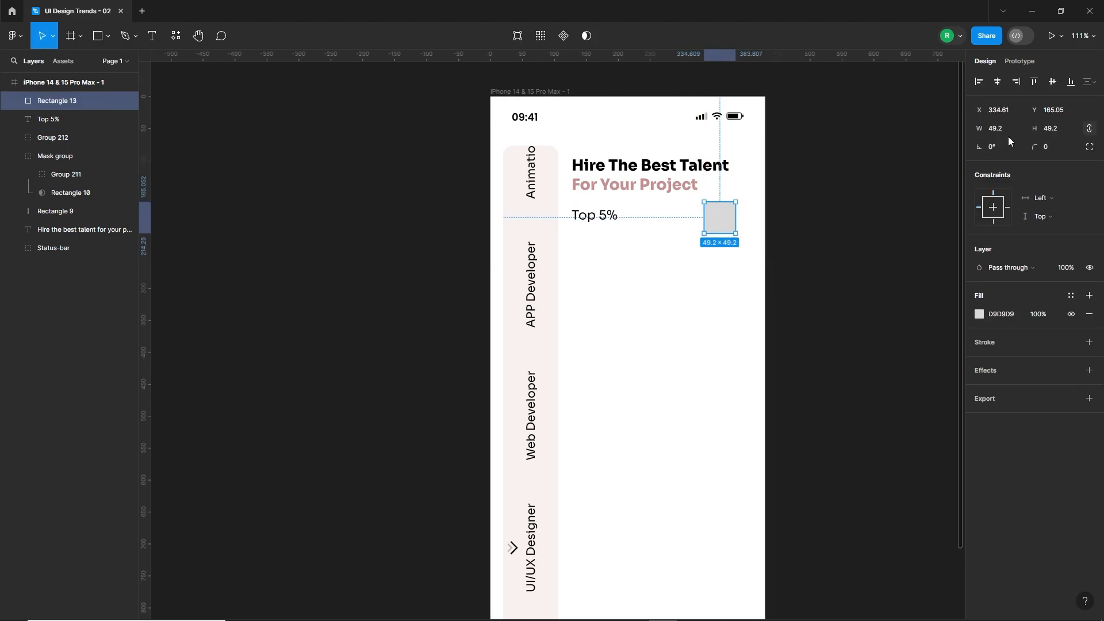
type("60")
key("Return")
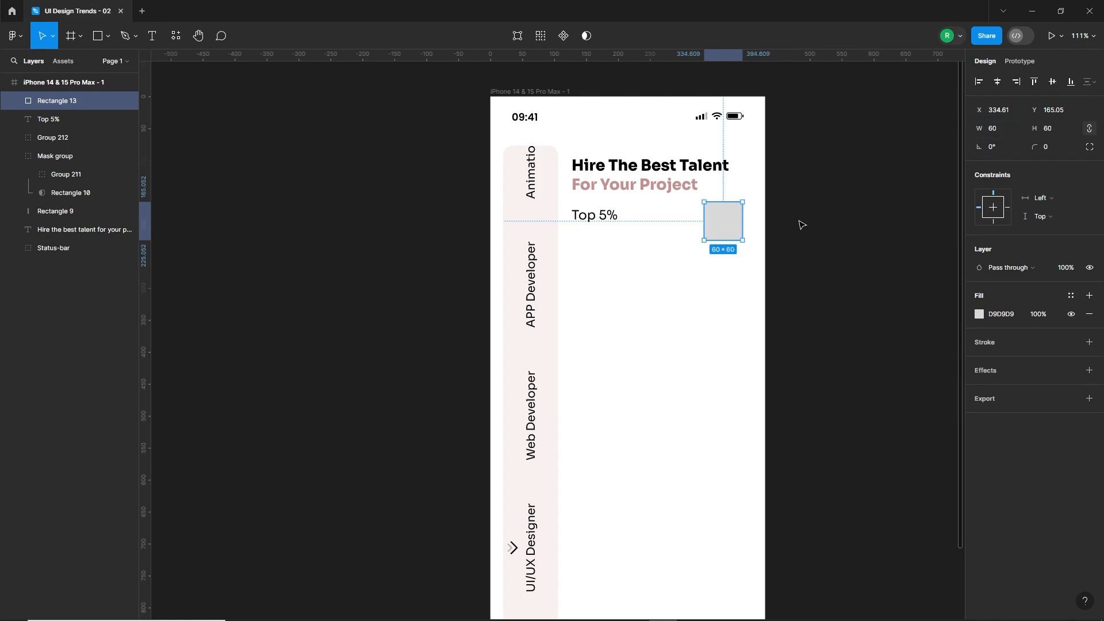
Show the phone frame's layout grid and move the square flush with the grid's right margin, level with "Top 5%".
left_click(798, 222)
left_click_drag(722, 226, 733, 220)
left_click(766, 304)
left_click(1070, 258)
left_click(881, 249)
left_click(722, 222)
Round the square's corners to 15 and fill it with the sidebar's pale pink.
left_click(1060, 149)
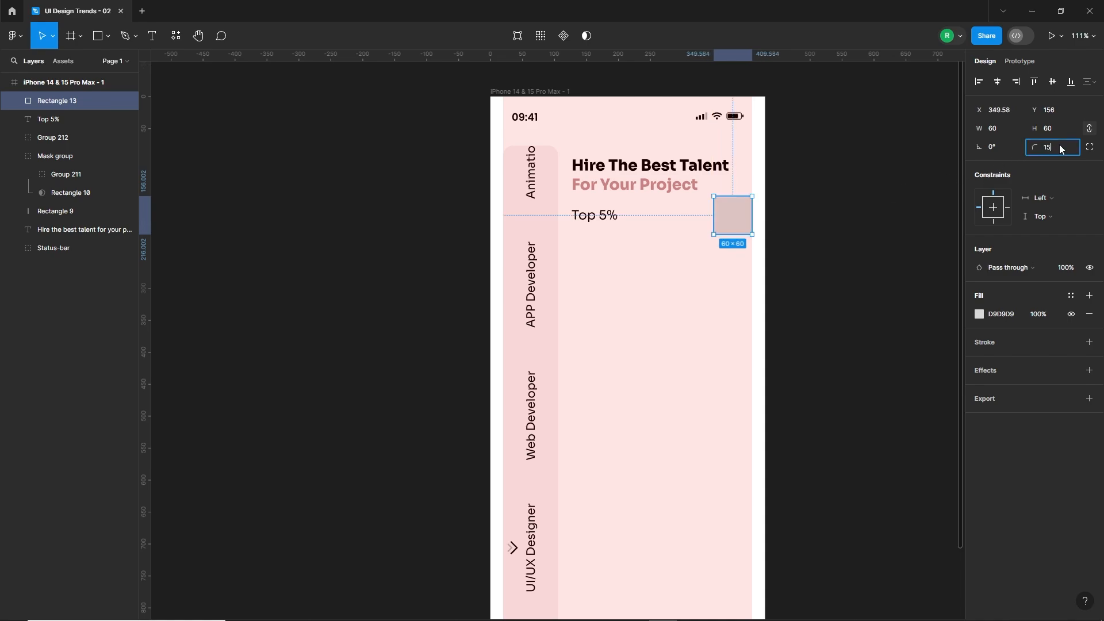
left_click(979, 315)
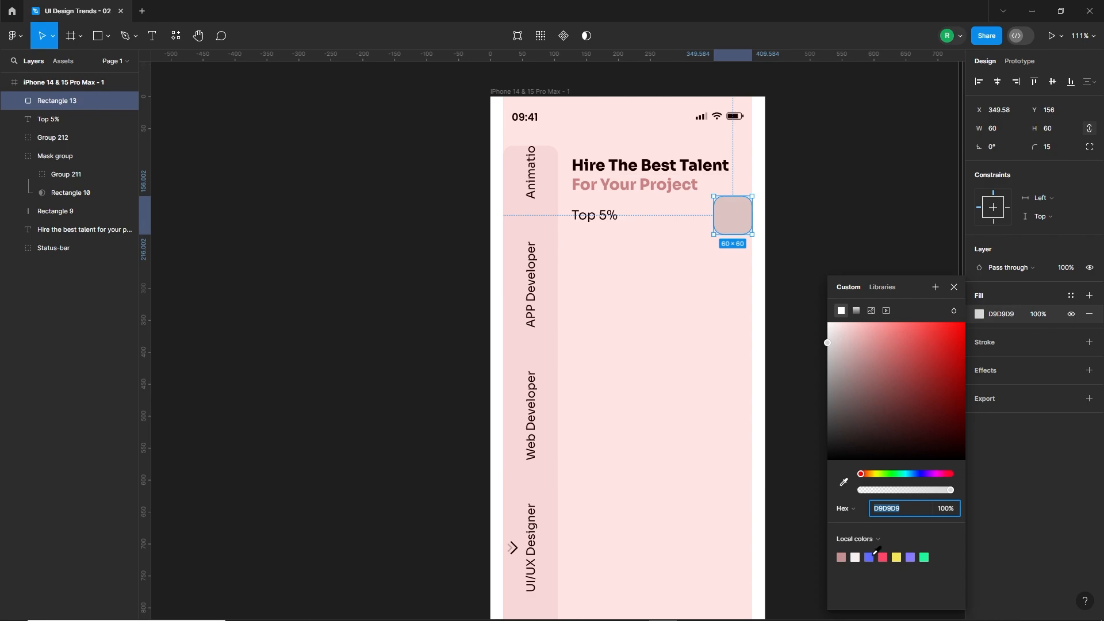
left_click(723, 333)
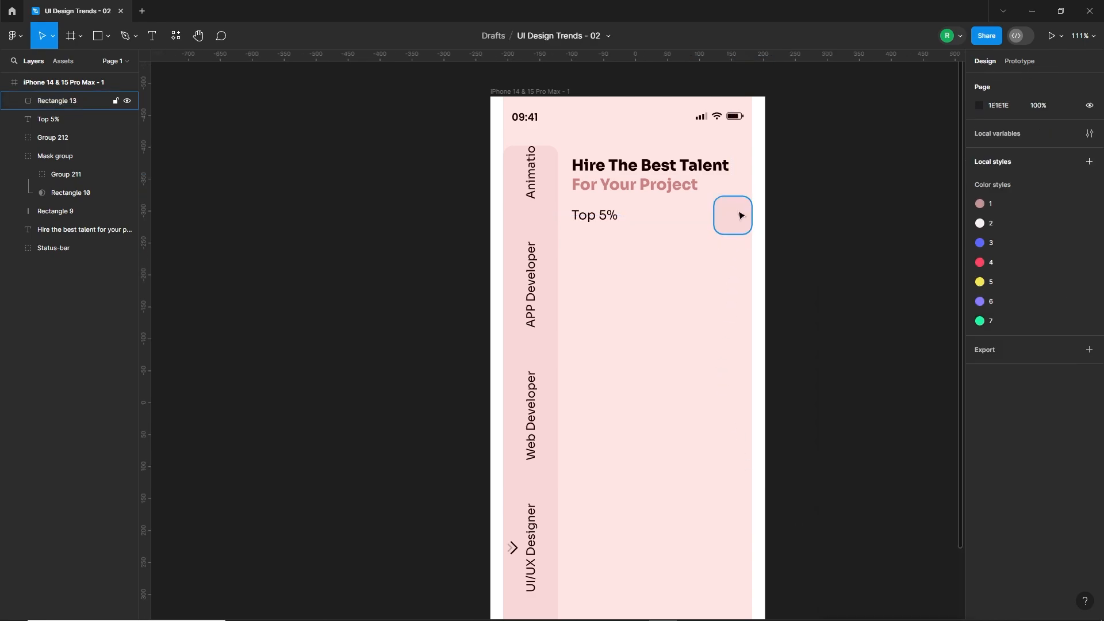
Open the Iconly Pro plugin and browse its curved icons in the Light outline style.
right_click(654, 279)
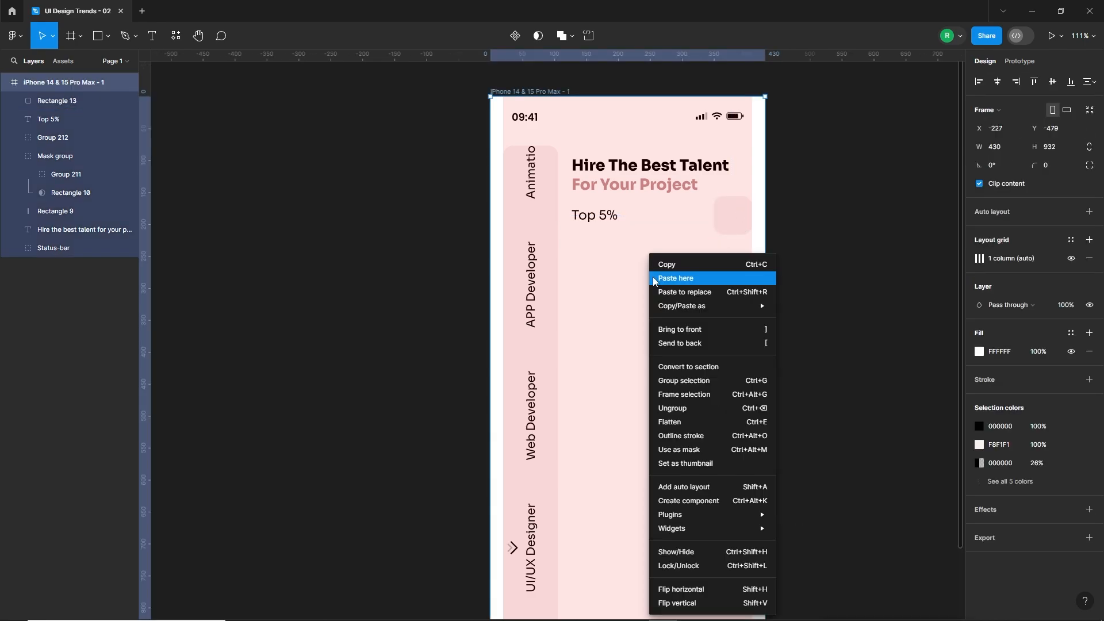
mouse_move(731, 515)
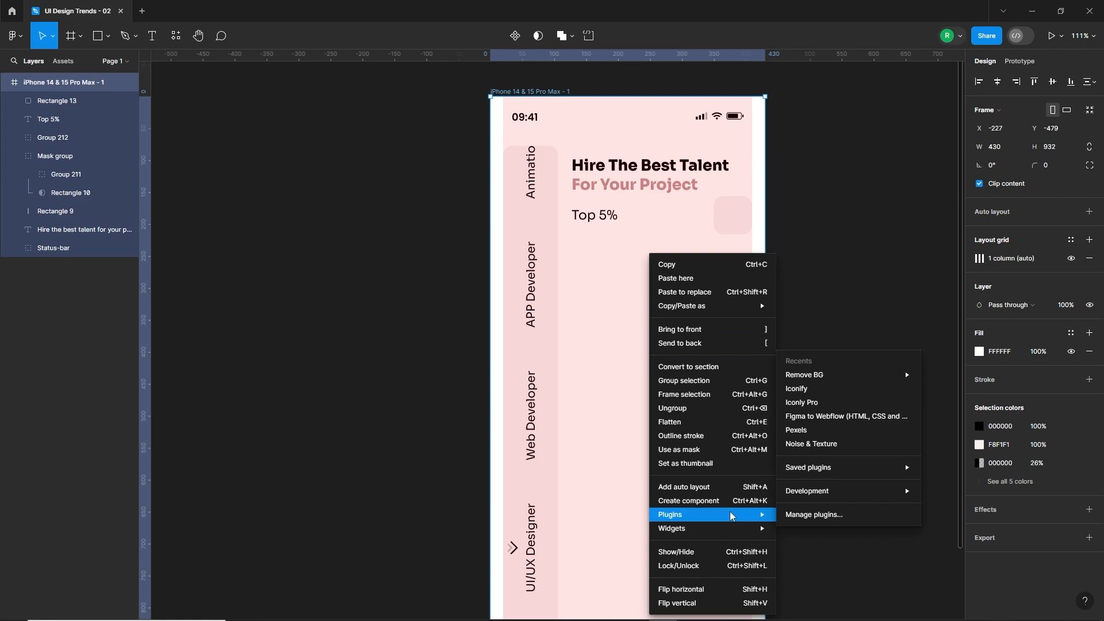
left_click(824, 403)
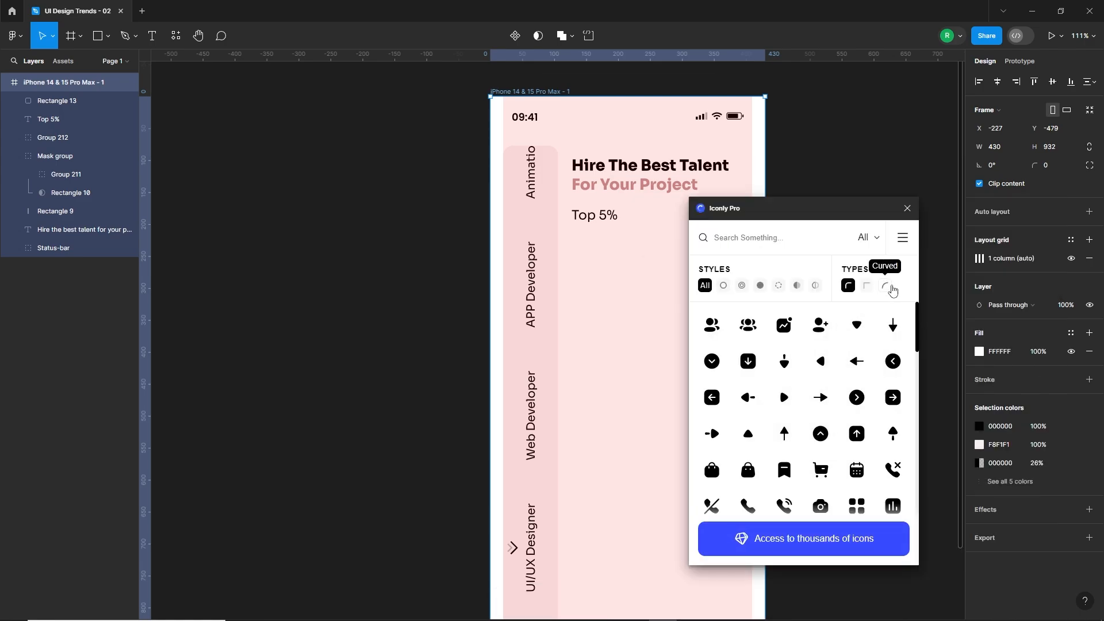
left_click(885, 286)
left_click(741, 286)
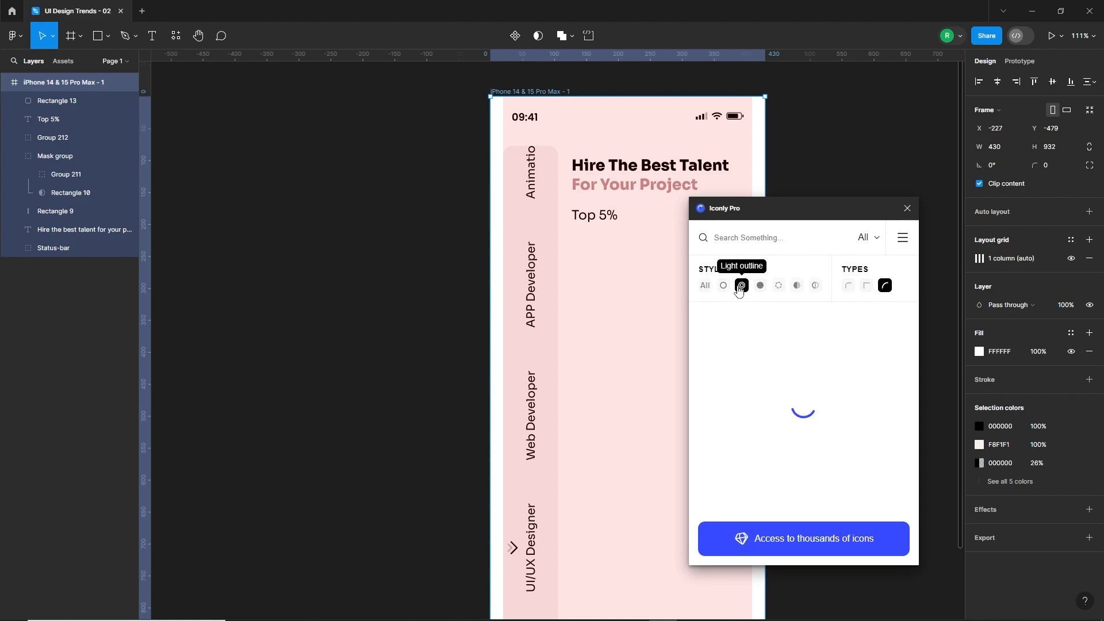
scroll(850, 422, "down", 5)
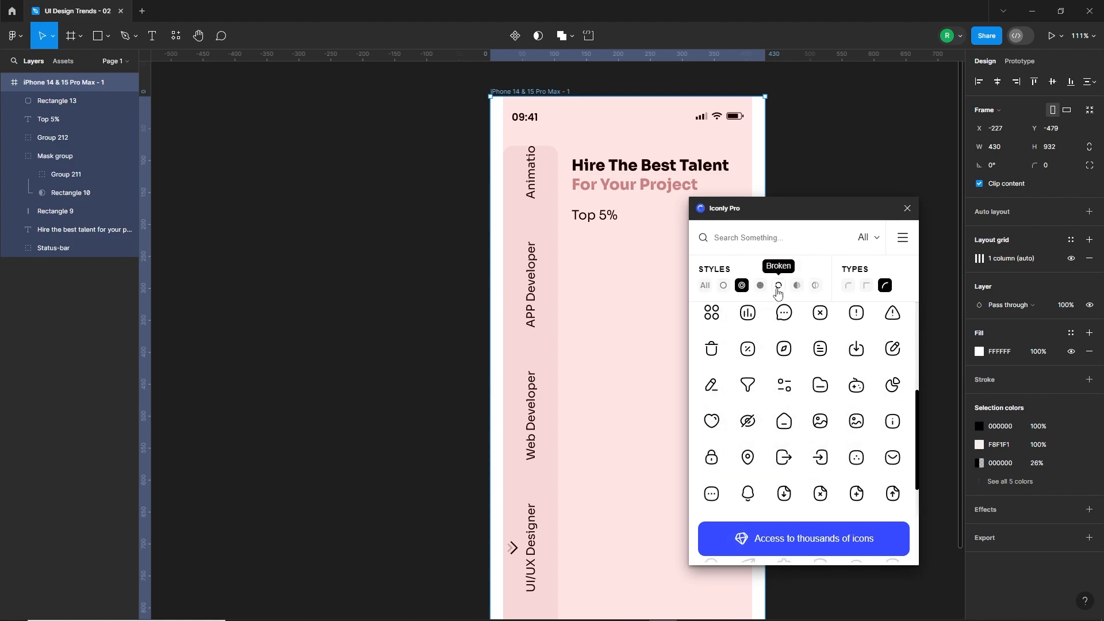
Place the Broken-style funnel filter icon below "Top 5%" and close the icon plugin.
left_click(779, 285)
scroll(765, 419, "down", 3)
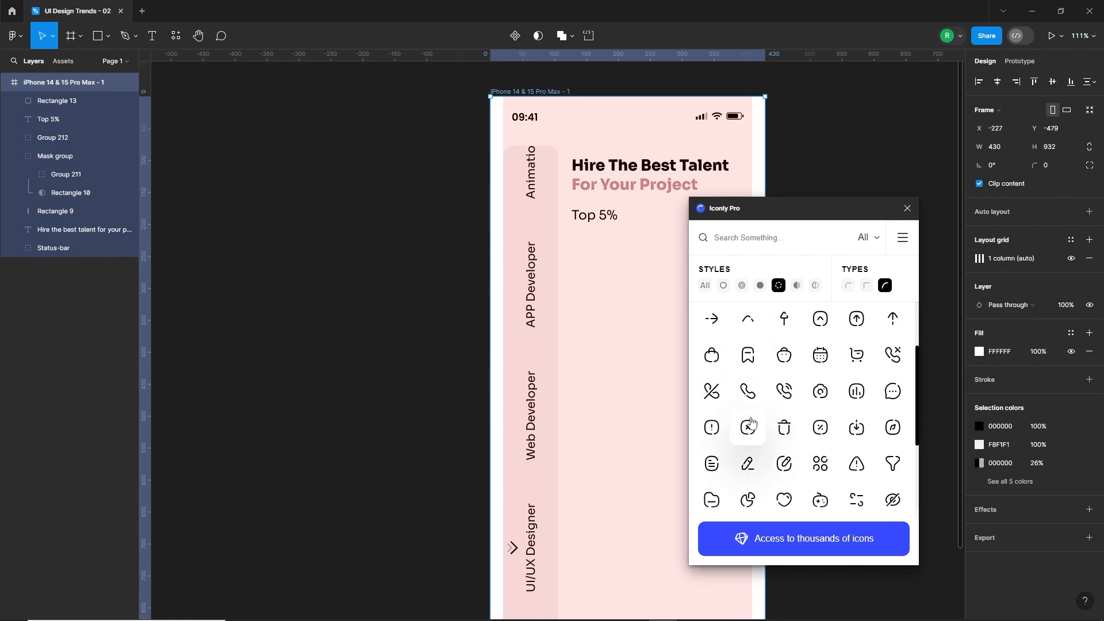
scroll(763, 422, "down", 3)
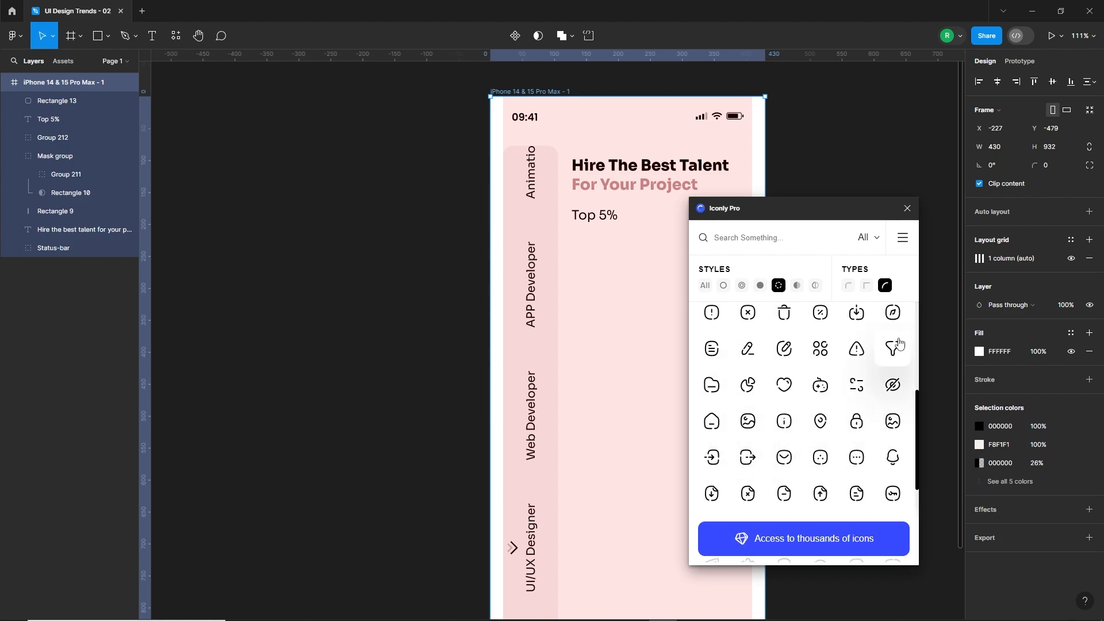
left_click_drag(892, 349, 618, 275)
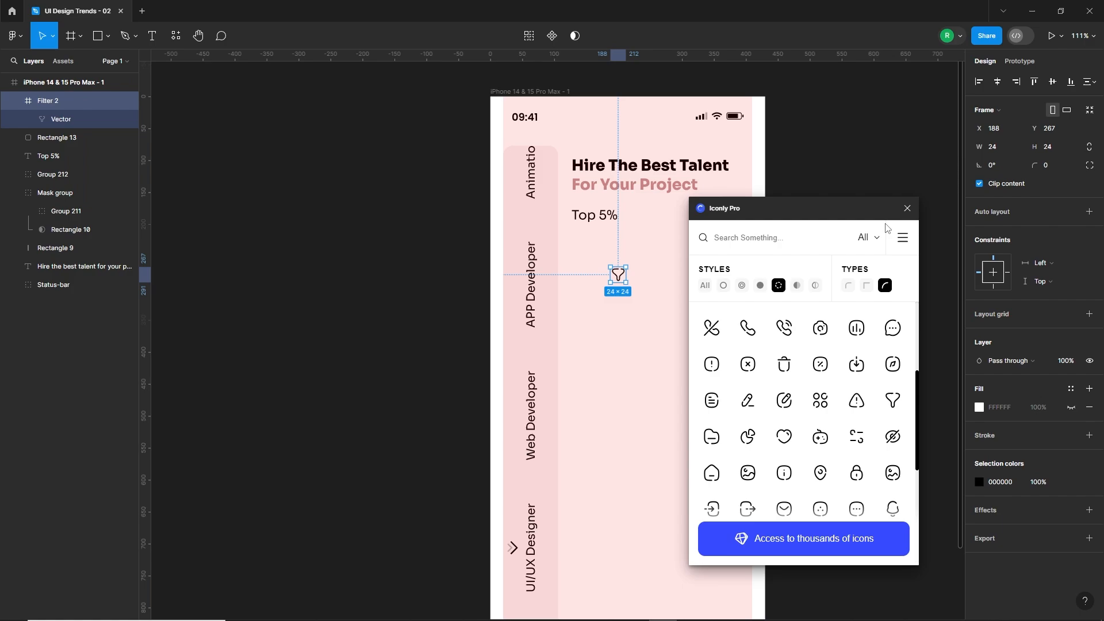
left_click(907, 209)
Move the filter icon onto the centre of the pale rounded square.
scroll(707, 207, "up", 3)
left_click(636, 301)
left_click_drag(569, 318, 758, 232)
scroll(756, 229, "up", 5)
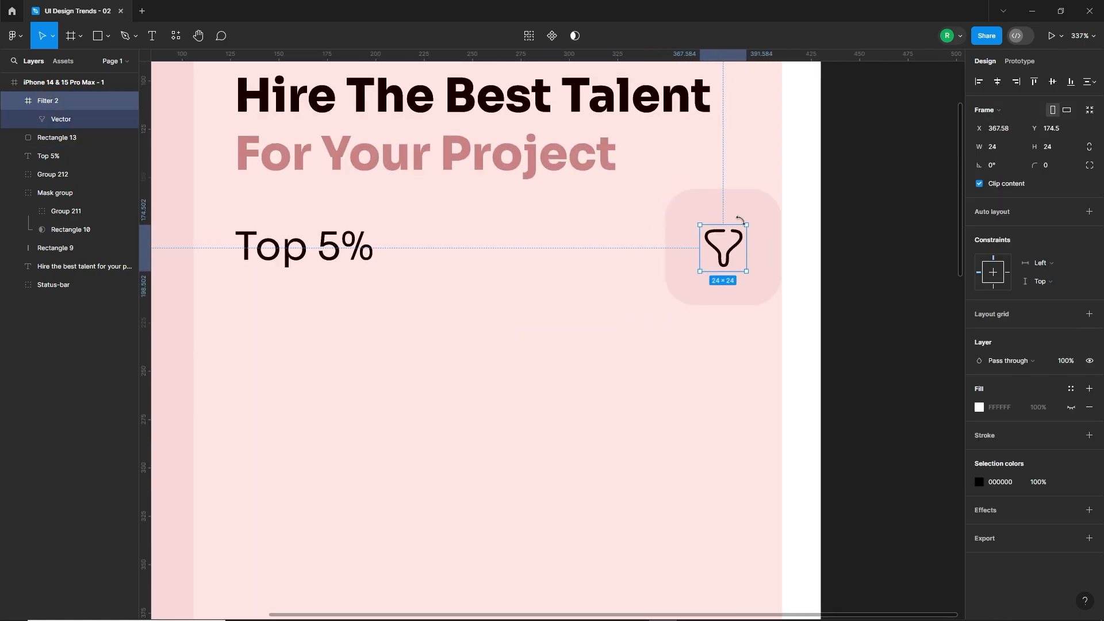
Set the filter icon's stroke weight to 2 and nudge the icon slightly down within its square.
double_click(742, 252)
left_click(1058, 361)
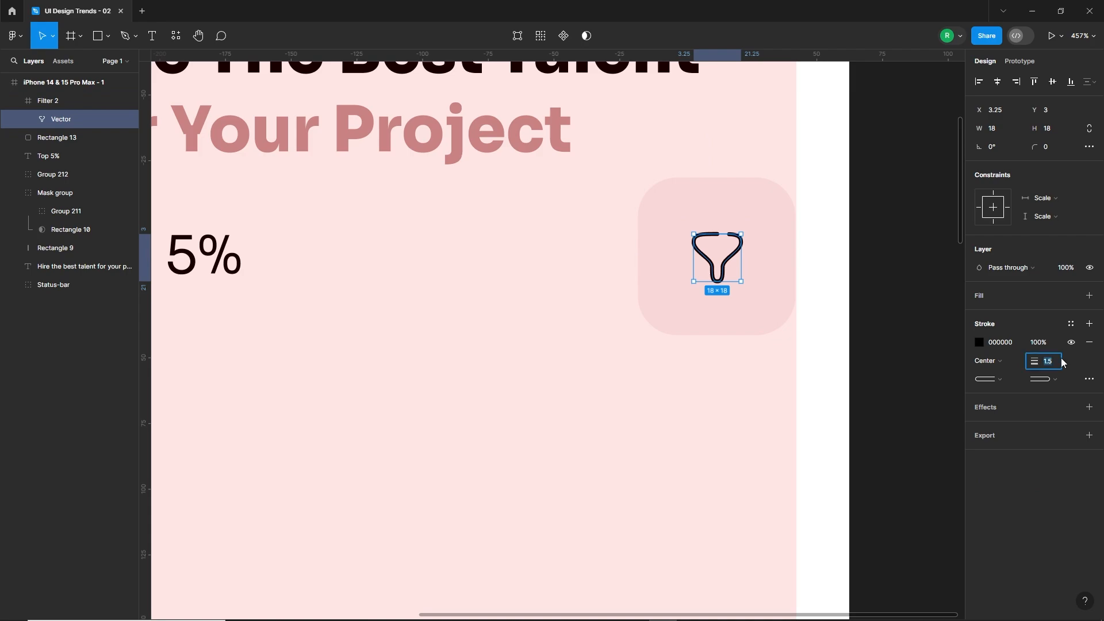
type("2")
key("Return")
left_click(708, 404)
left_click(727, 266)
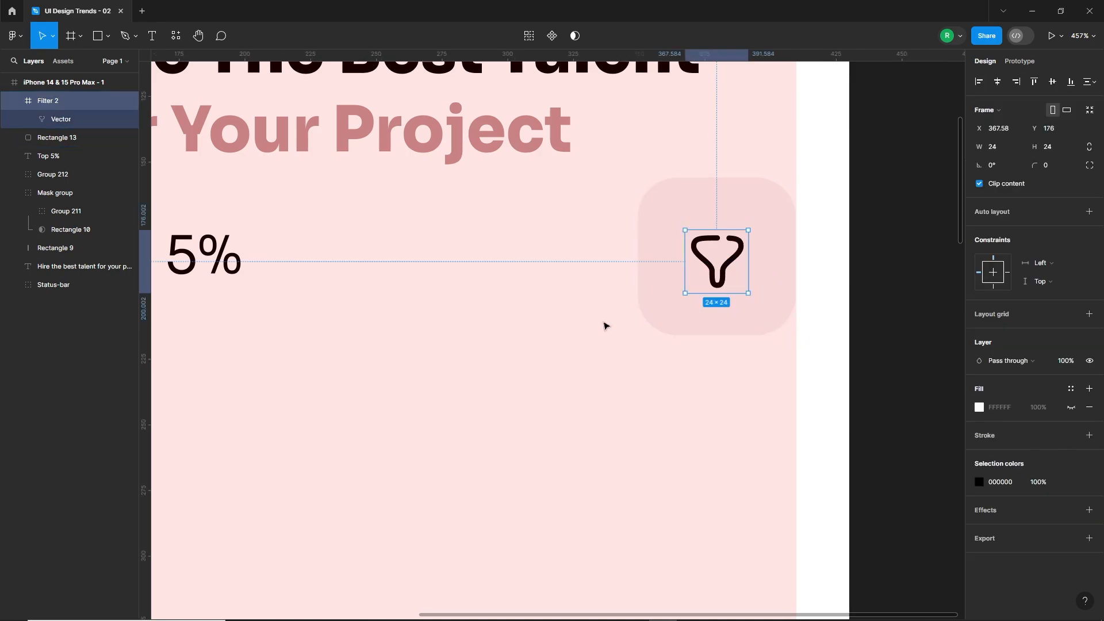
left_click(605, 325)
scroll(728, 329, "down", 5)
left_click_drag(609, 367, 680, 323)
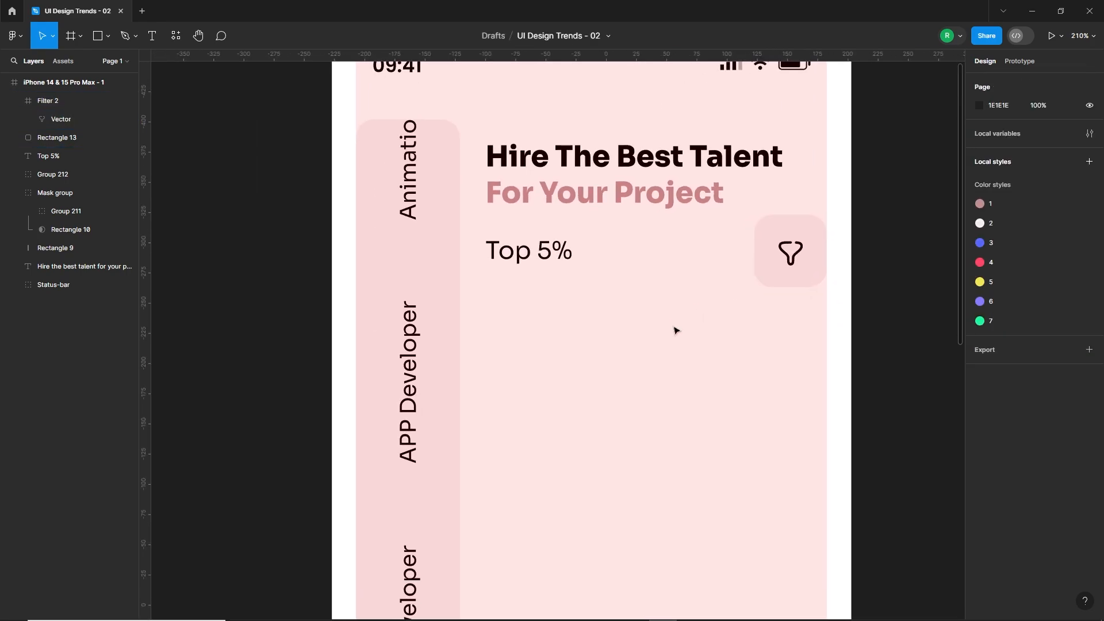
Draw a 280 × 200 card below the "Top 5%" row, flush with the grid's right margin, with corner radius 15.
scroll(676, 333, "down", 3)
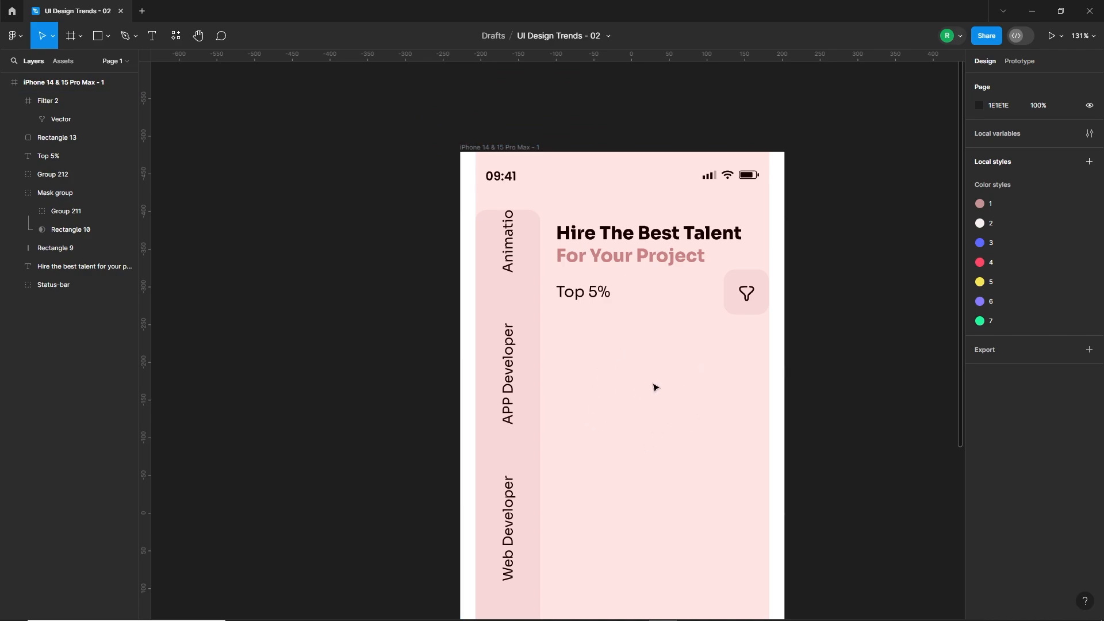
left_click(97, 37)
mouse_move(559, 327)
left_mouse_down()
mouse_move(707, 462)
mouse_move(768, 480)
left_mouse_up()
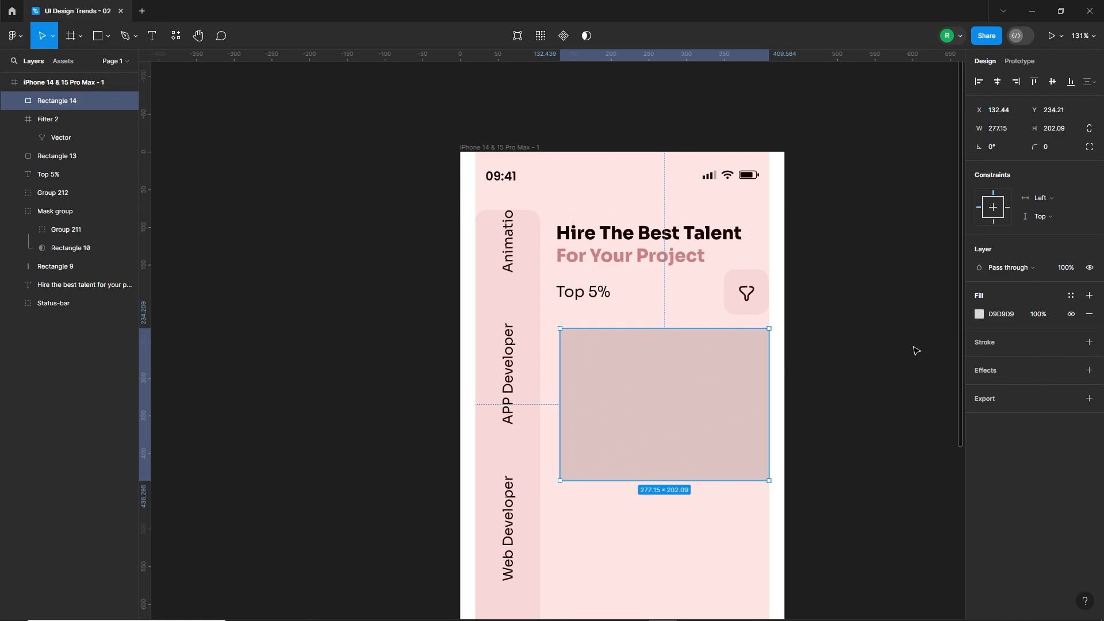
left_click(1013, 133)
key("Return")
type("200")
key("Return")
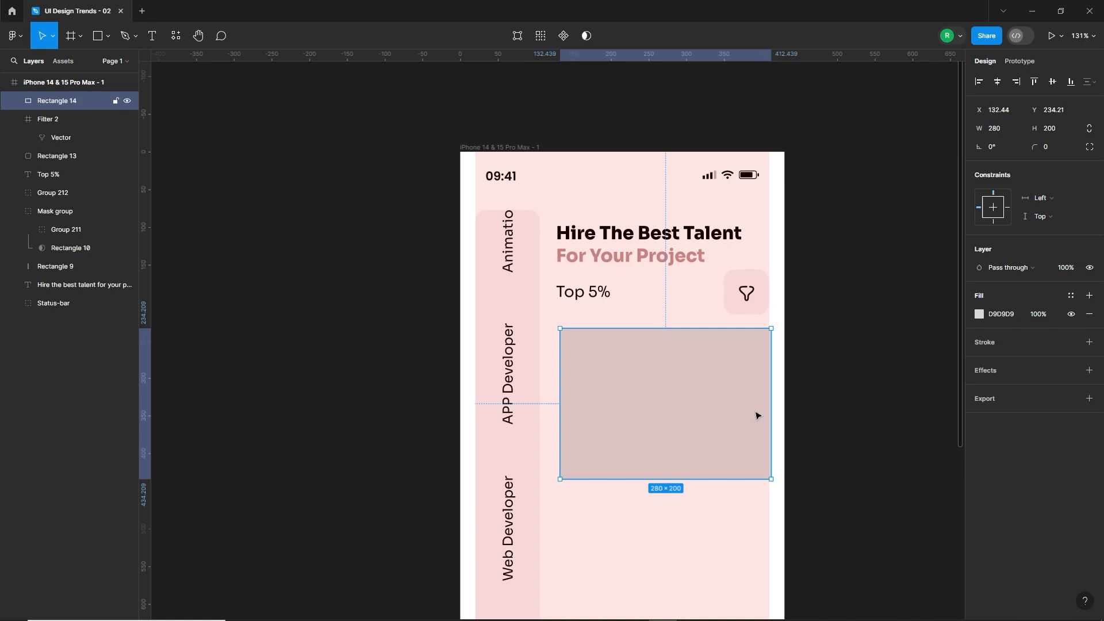
left_click_drag(757, 414, 754, 414)
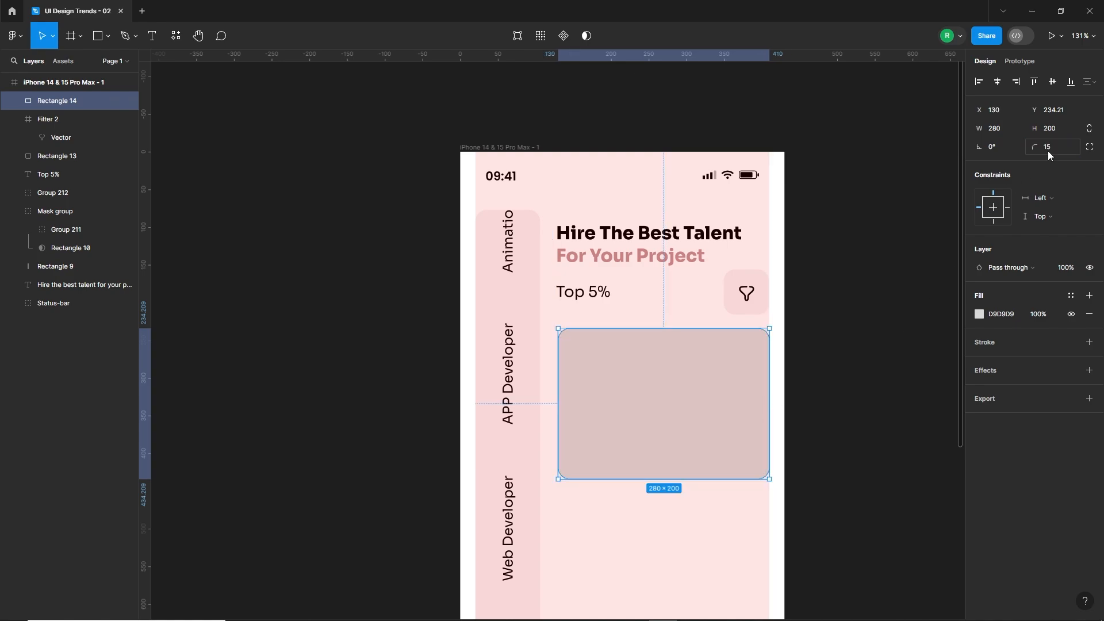
left_click(692, 525)
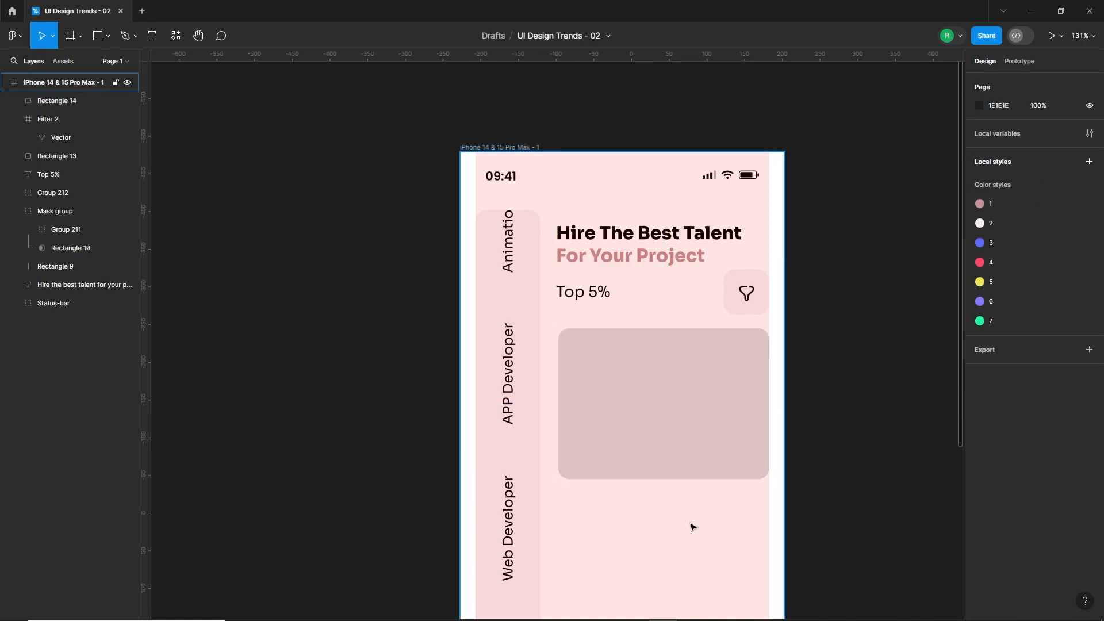
Hide the phone frame's layout grid and fill the card with the green local colour 21F59C.
left_click(692, 525)
left_click(1070, 258)
left_click(753, 357)
left_click(979, 314)
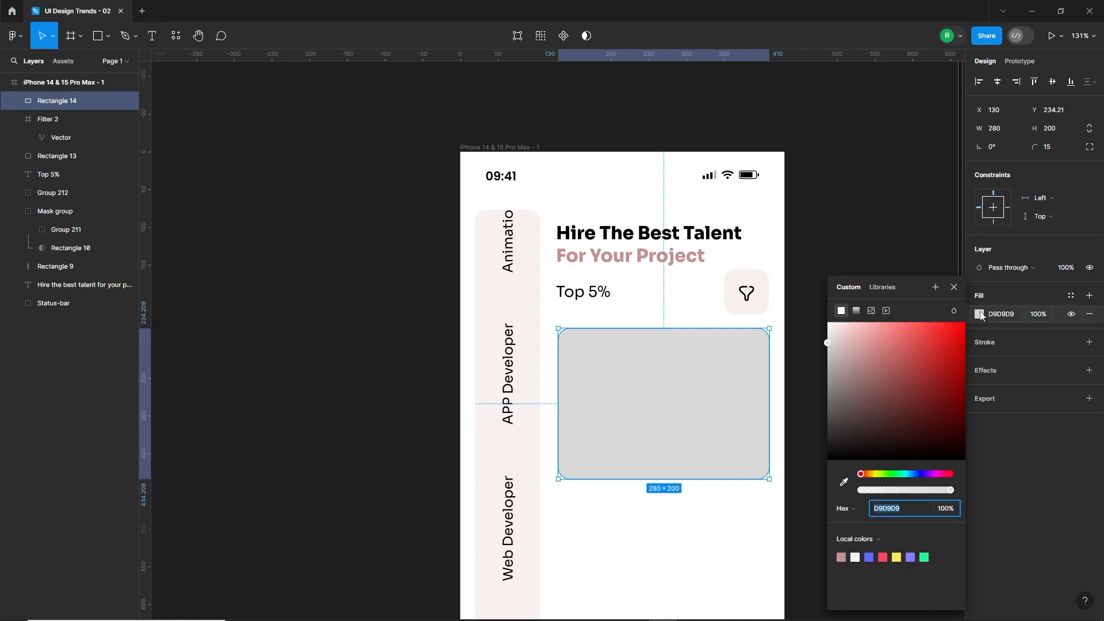
left_click(923, 557)
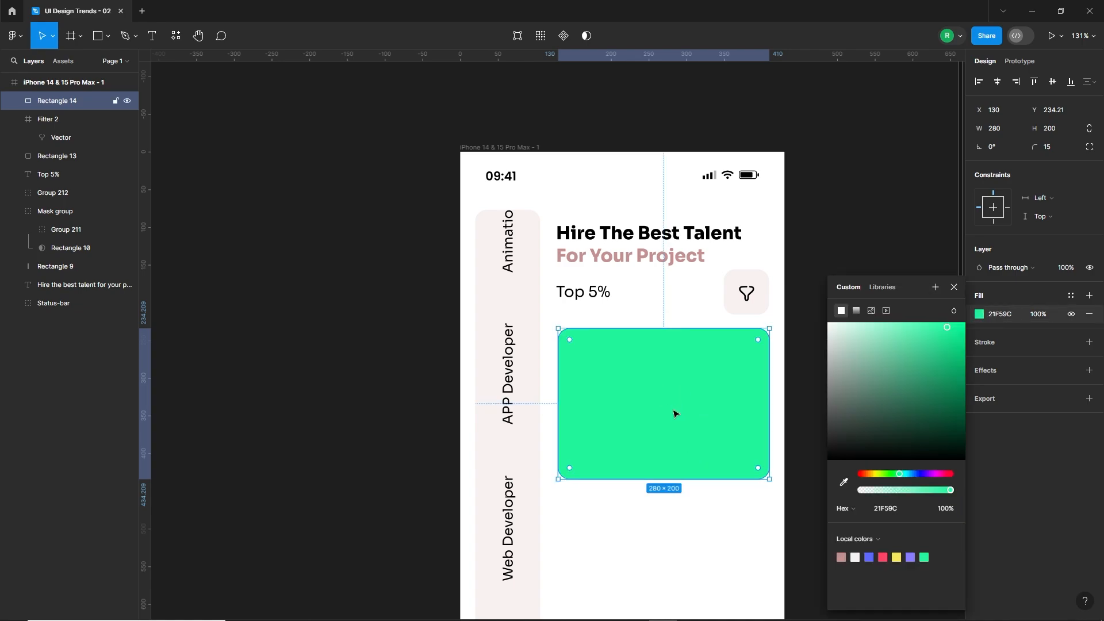
left_click(671, 531)
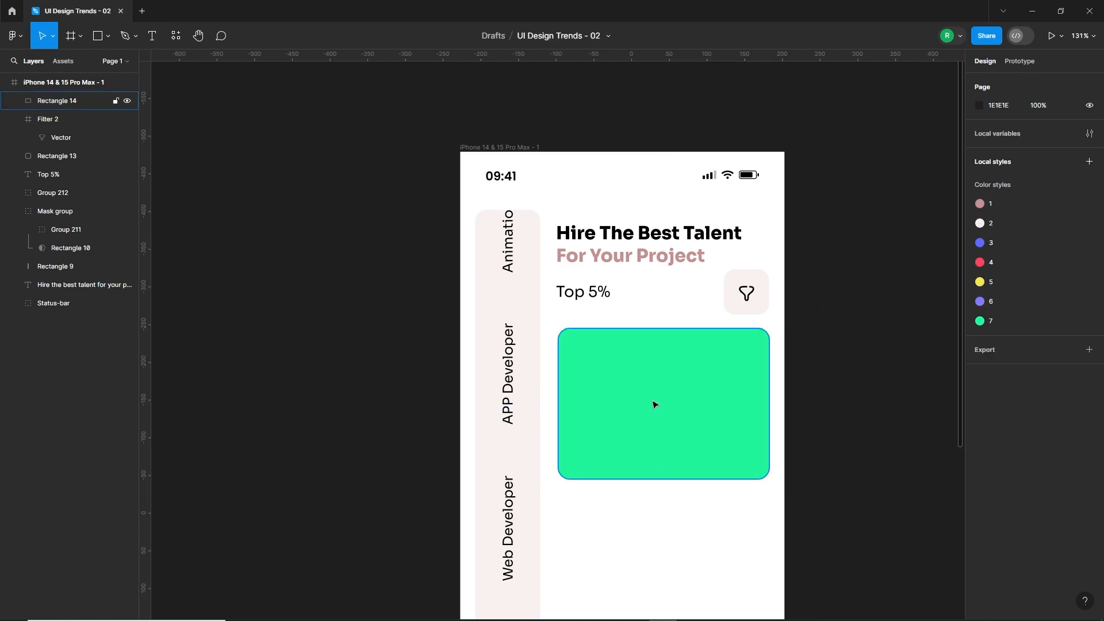
Draw a four-pointed star about 139 px wide on the green card, with a 62% ratio and corner radius 5.
left_click(108, 36)
left_click(68, 133)
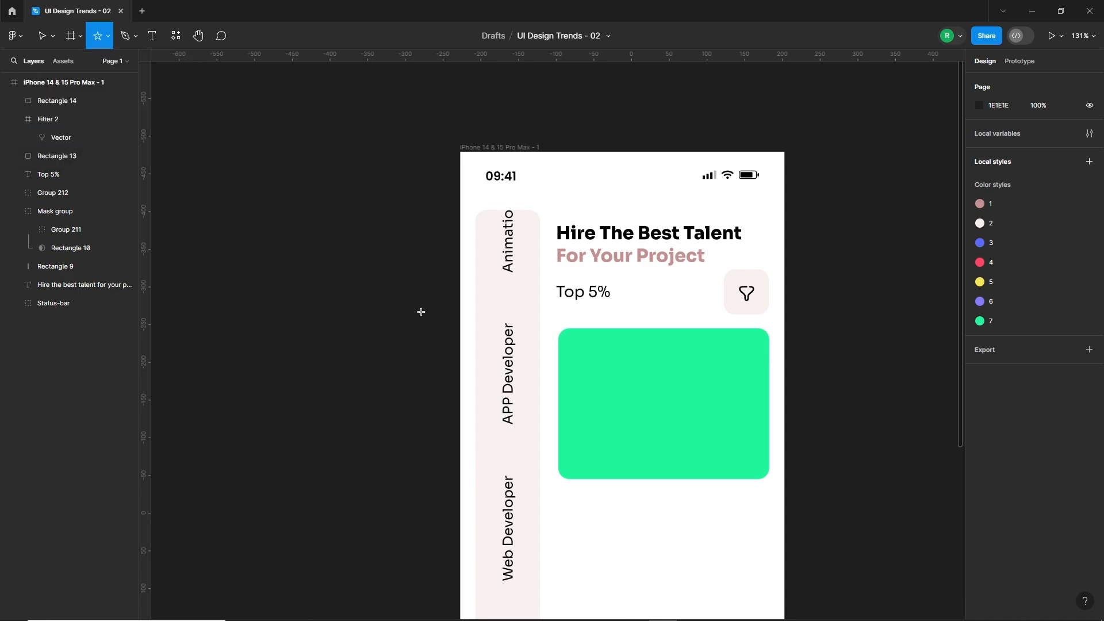
left_click_drag(635, 382, 747, 492)
left_click_drag(705, 446, 705, 380)
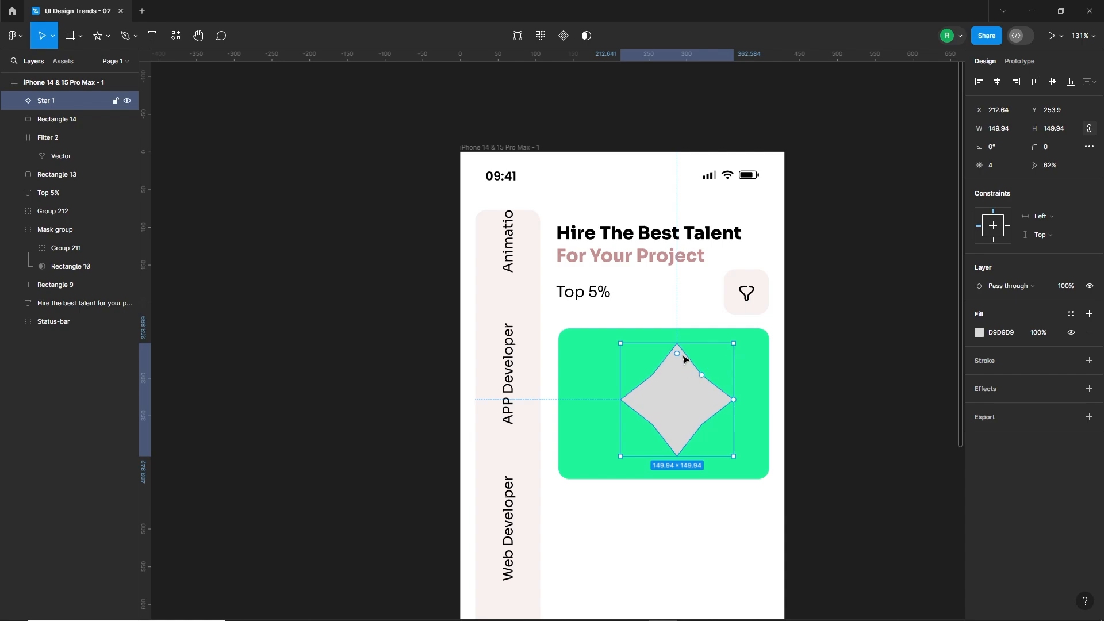
left_click_drag(681, 358, 678, 356)
key("Return")
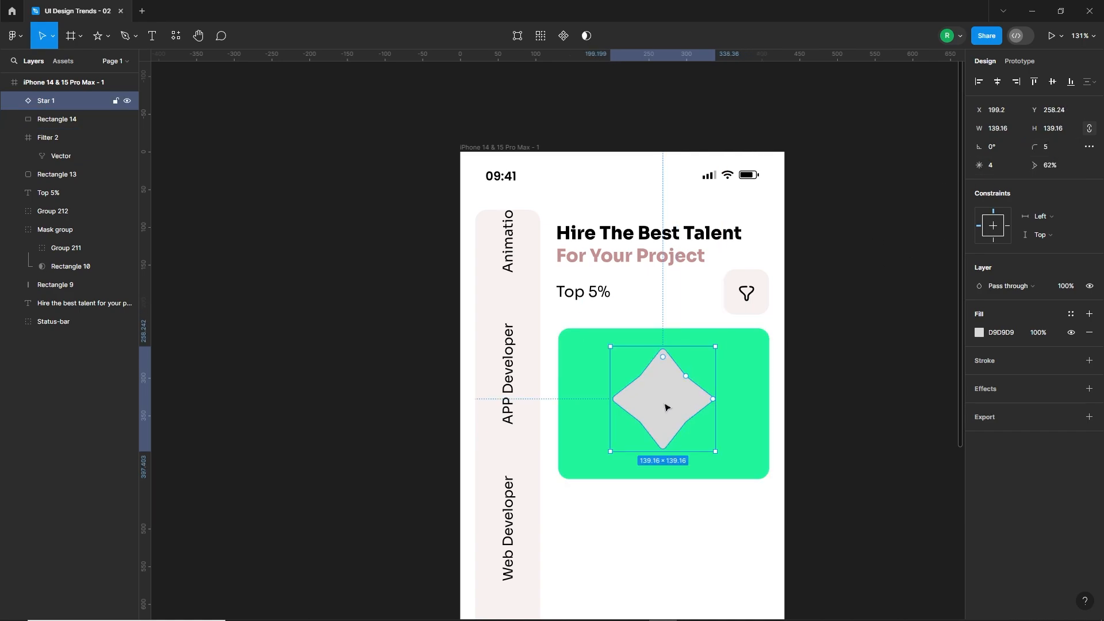
Add a black 000000 inside stroke of weight 2 to the four-pointed star on the green card.
left_click(1088, 360)
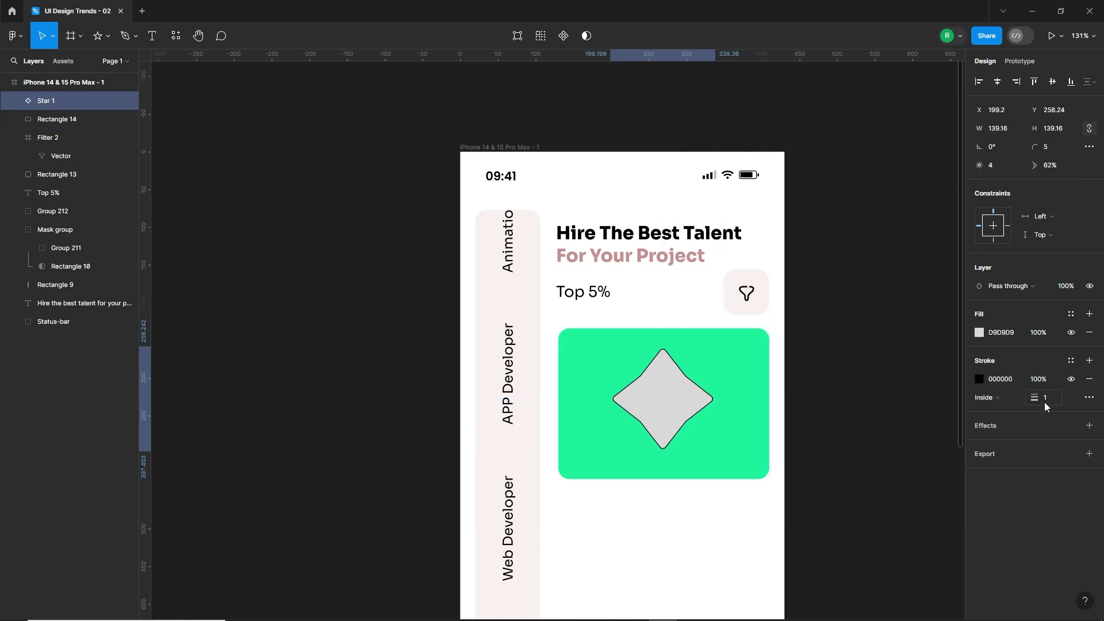
key("Up")
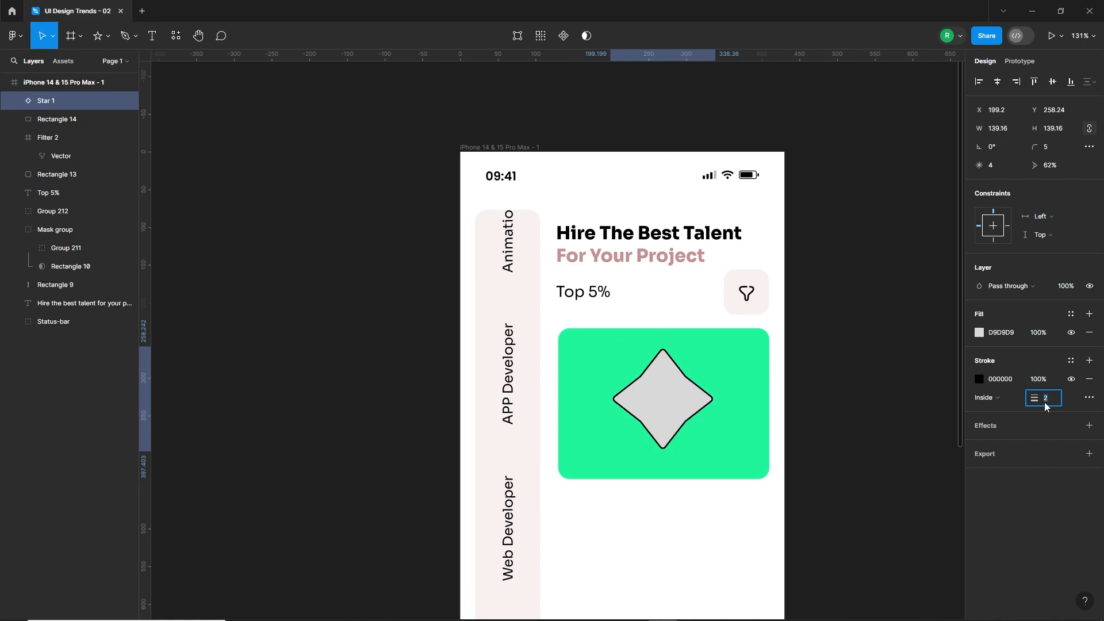
left_click(667, 404)
Fill the four-pointed star with a random small square female photo using the User Profile | Avatar plugin.
left_click(175, 35)
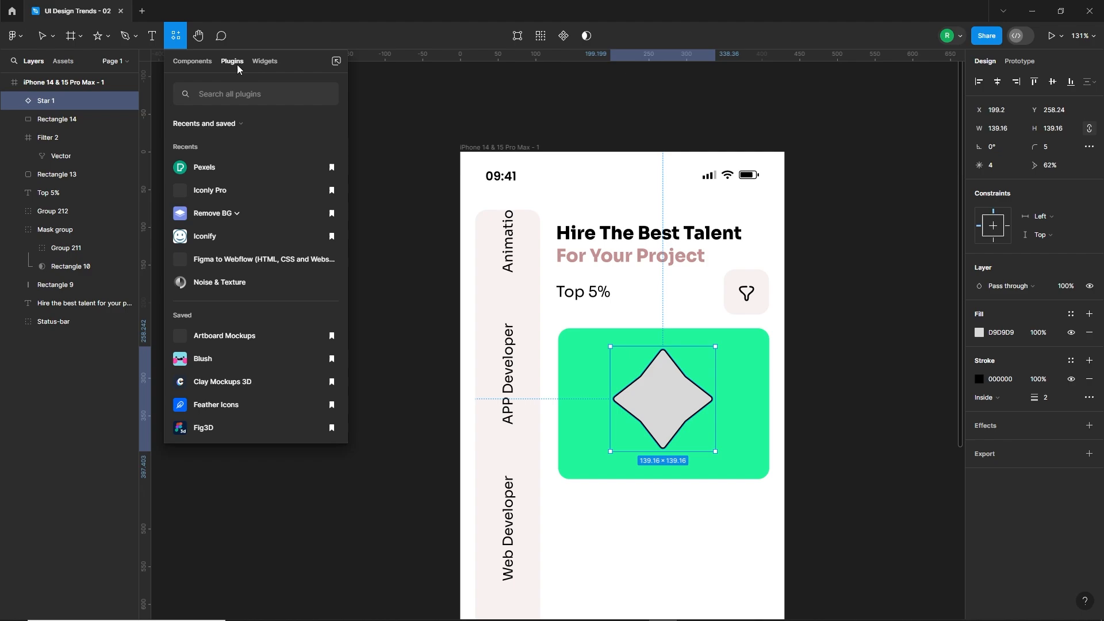
left_click(216, 96)
type("user")
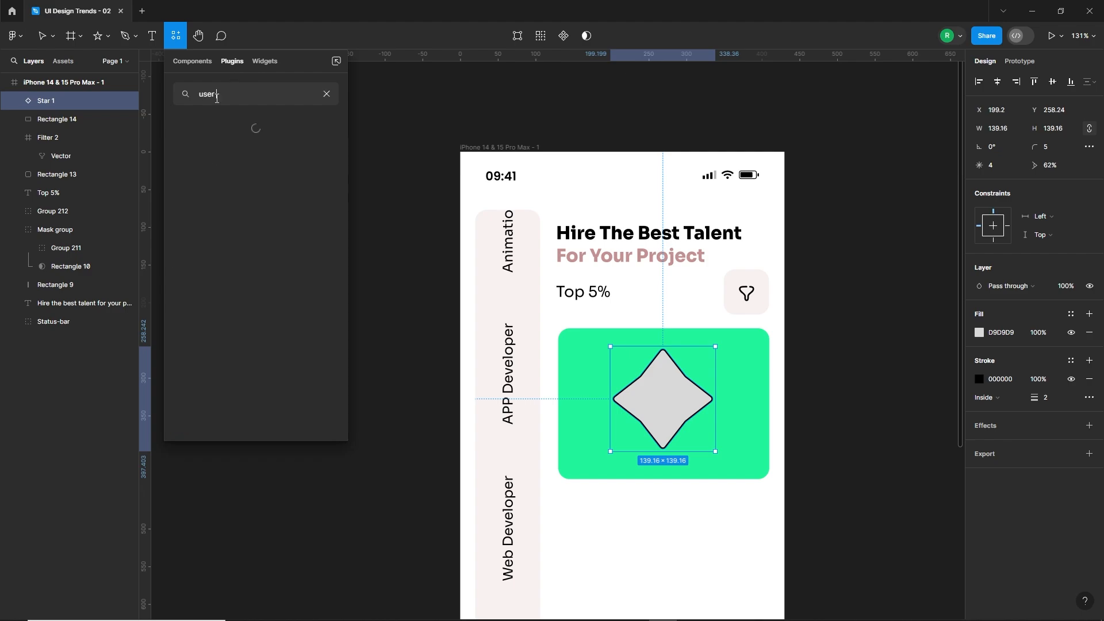
type(" pr")
left_click(210, 147)
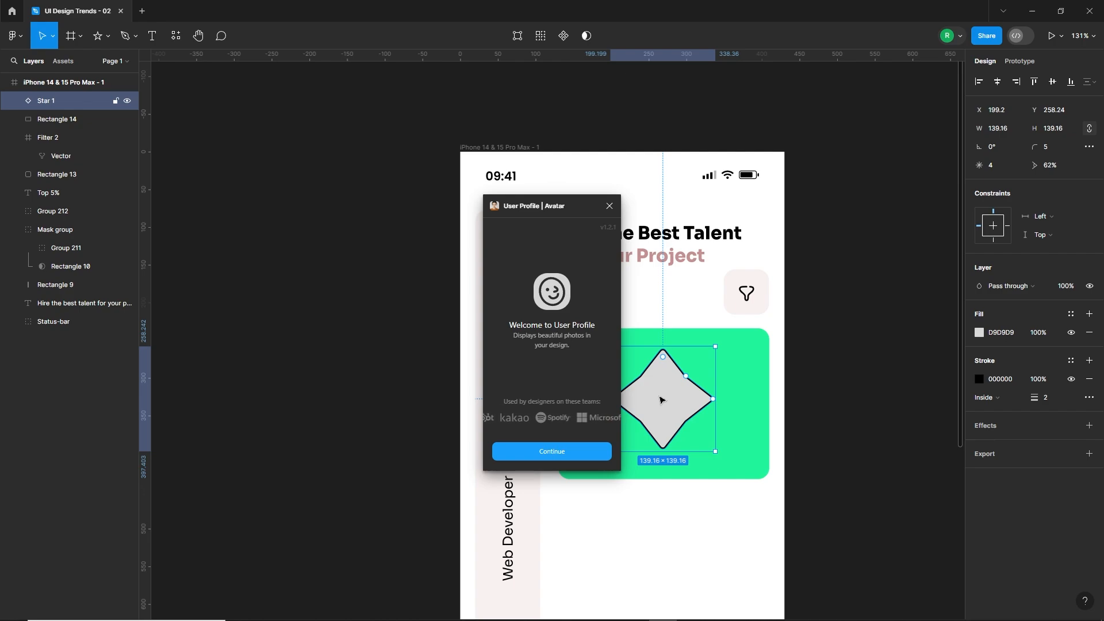
left_click(562, 452)
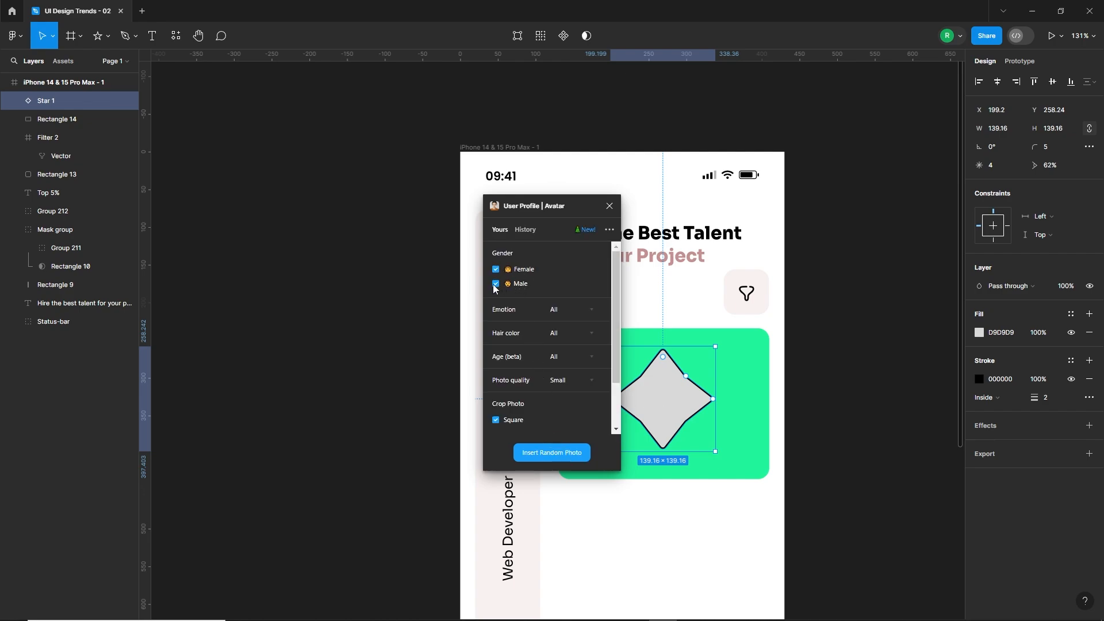
left_click(561, 453)
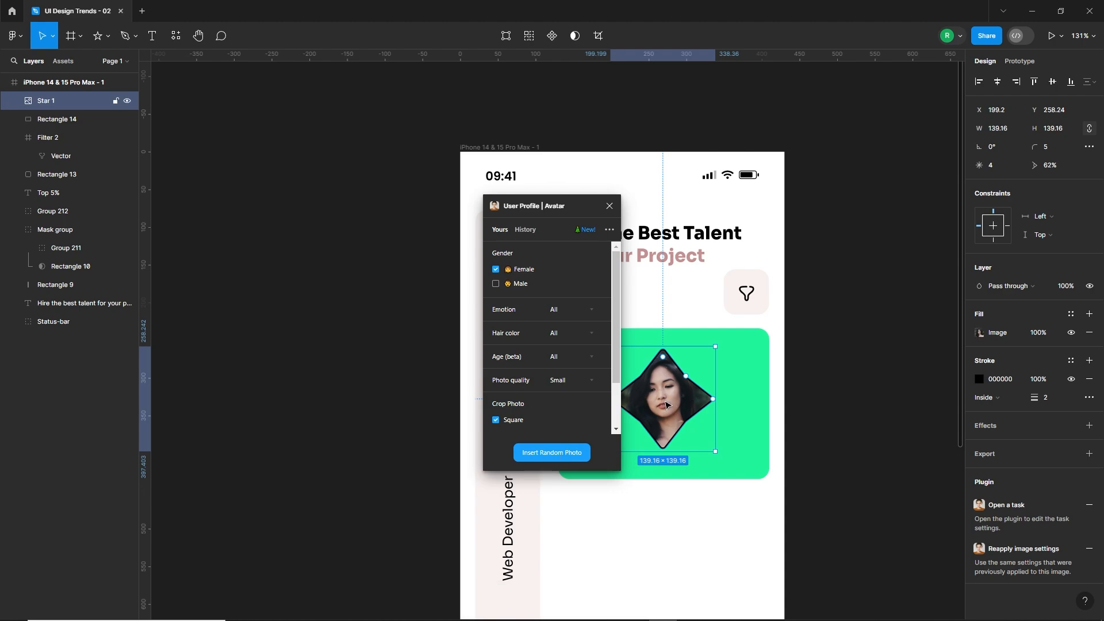
left_click(558, 453)
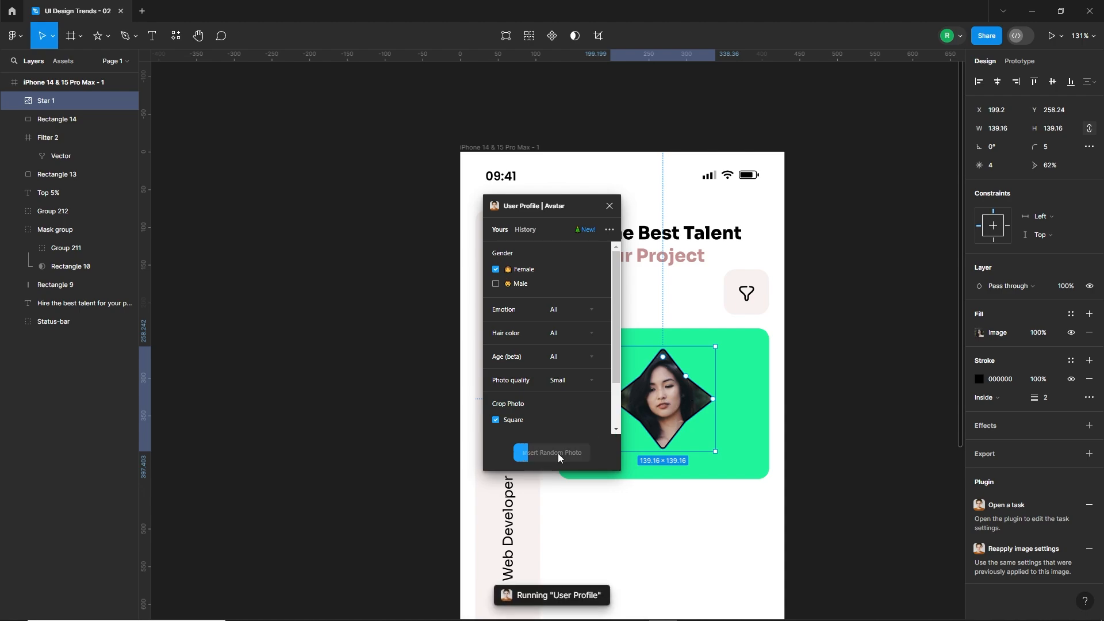
left_click(609, 206)
Shrink the photo star slightly and centre it horizontally in the upper part of the green card.
left_click_drag(711, 449, 704, 442)
left_click_drag(663, 402, 668, 402)
left_click(598, 510)
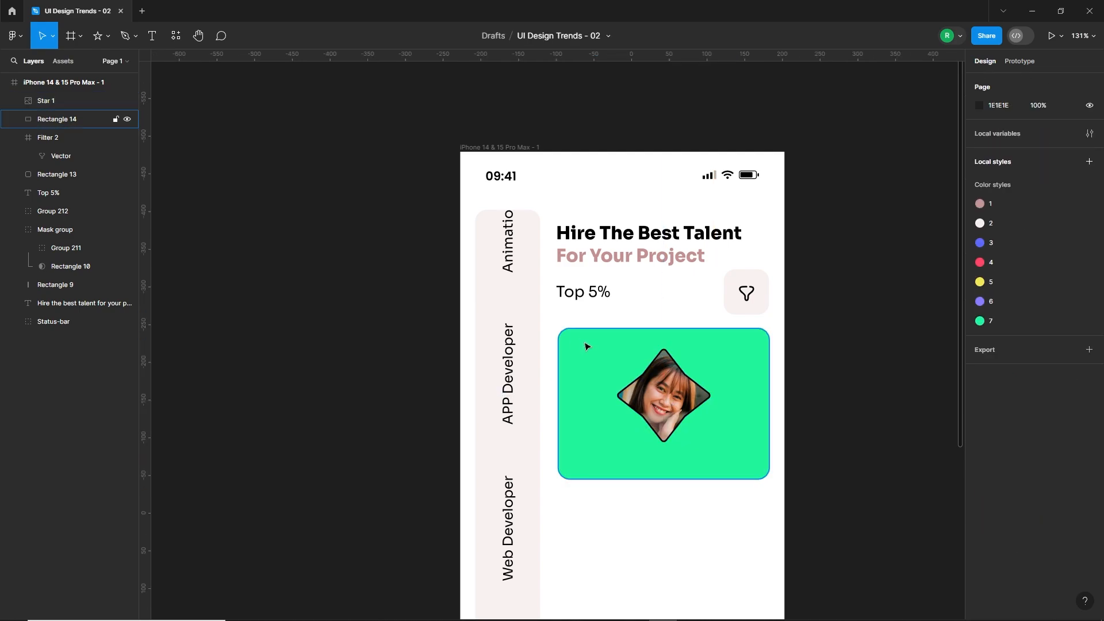
Draw a 55 × 25 rectangle in the upper-left corner of the green card for a rating badge.
left_click(108, 37)
left_click(49, 64)
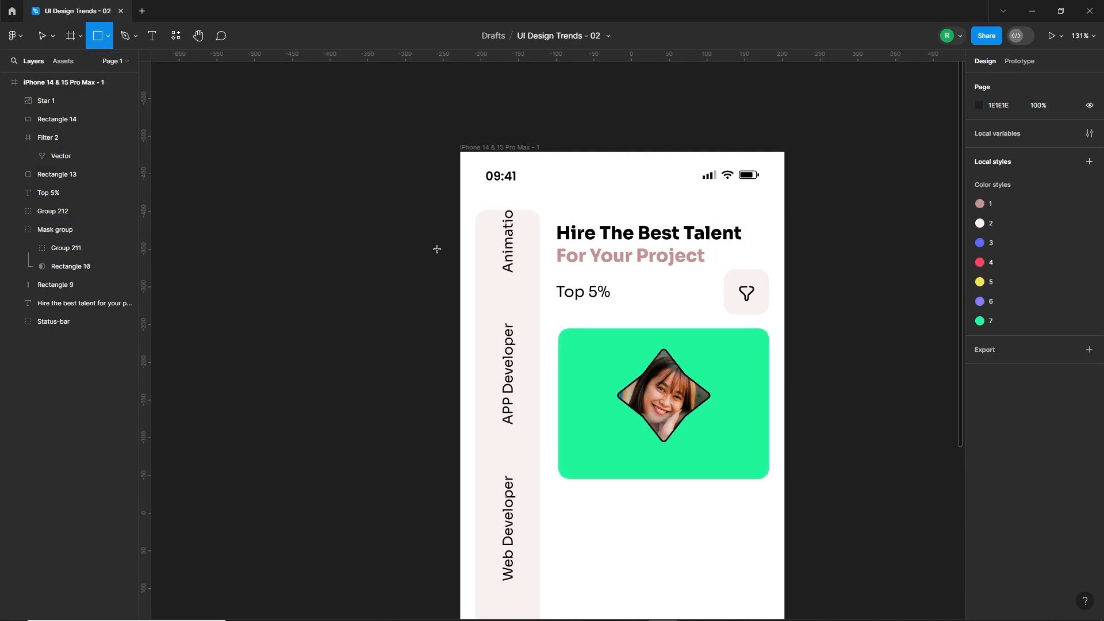
left_click_drag(560, 336, 579, 349)
scroll(582, 343, "up", 5)
left_click(1009, 129)
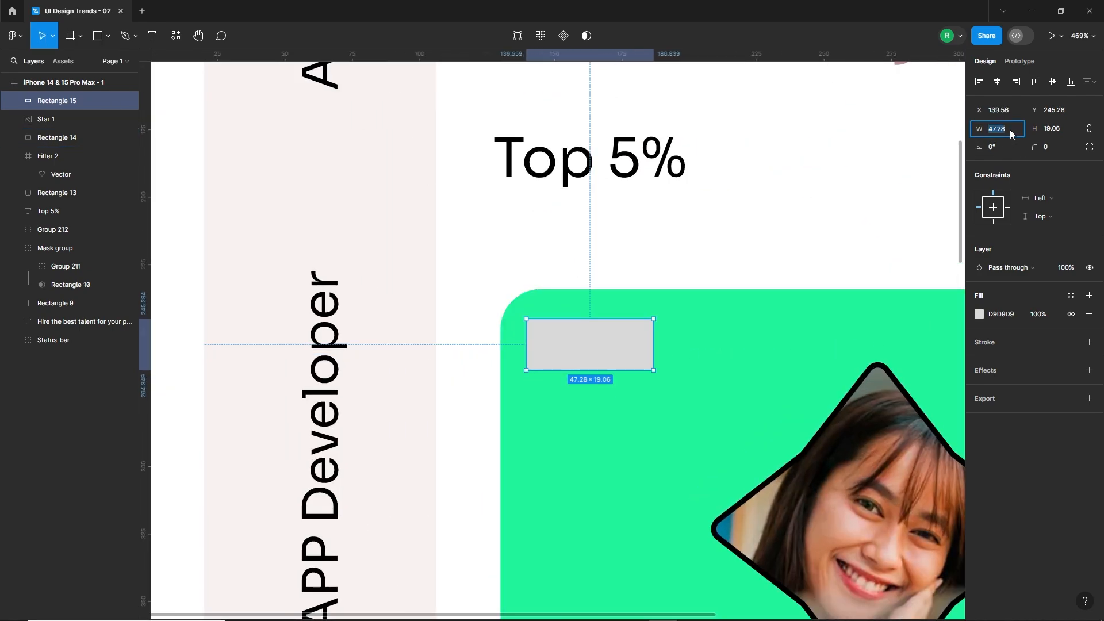
type("55")
key("Return")
left_click(1068, 130)
type("25")
key("Return")
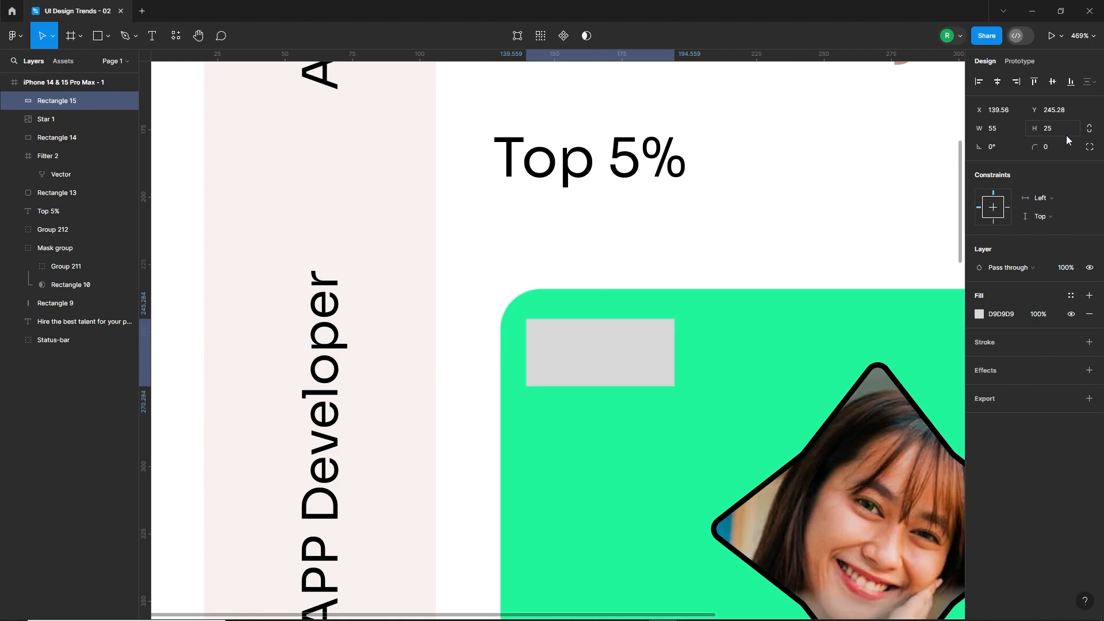
Fill the badge rectangle with white FFFFFF and set its corner radius to 5.
left_click(979, 315)
left_click_drag(875, 347, 826, 321)
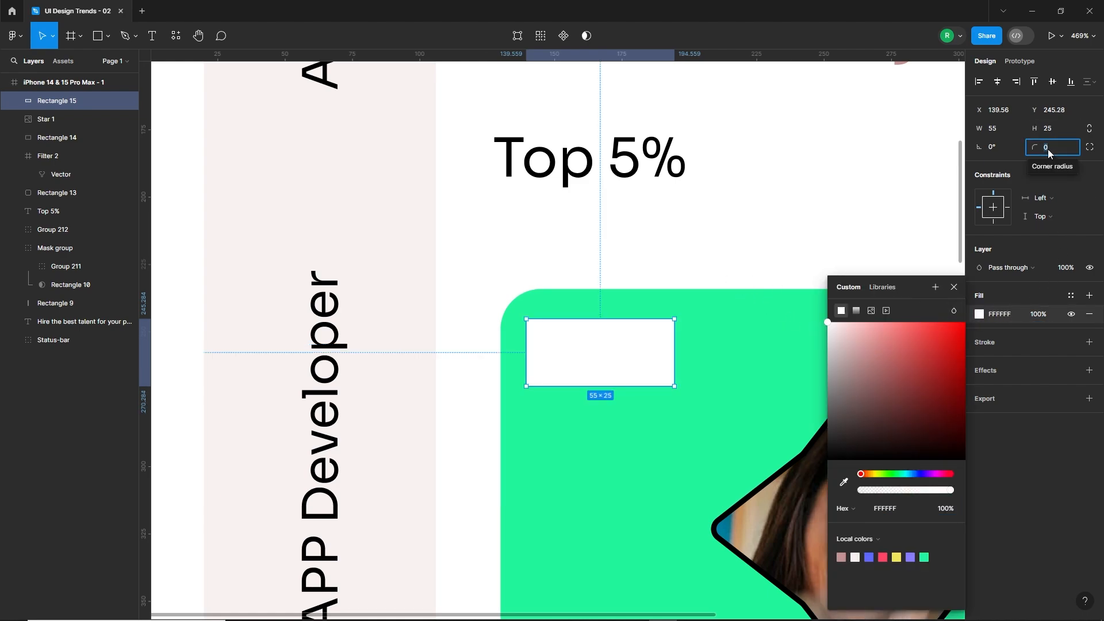
type("5")
key("Return")
left_click(675, 230)
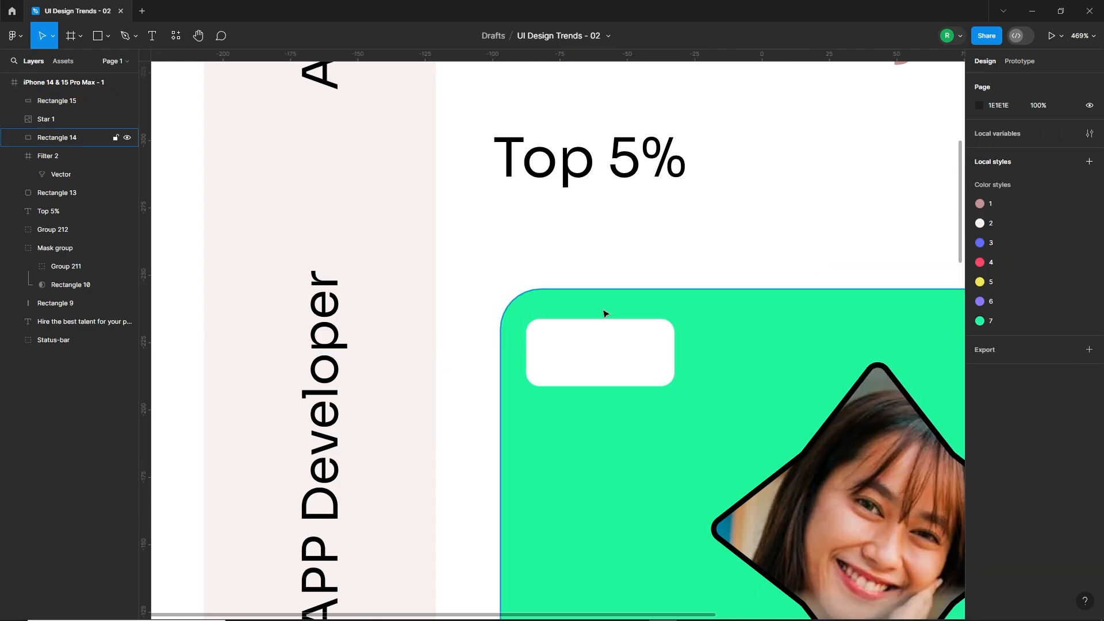
left_click(588, 367)
left_click(645, 249)
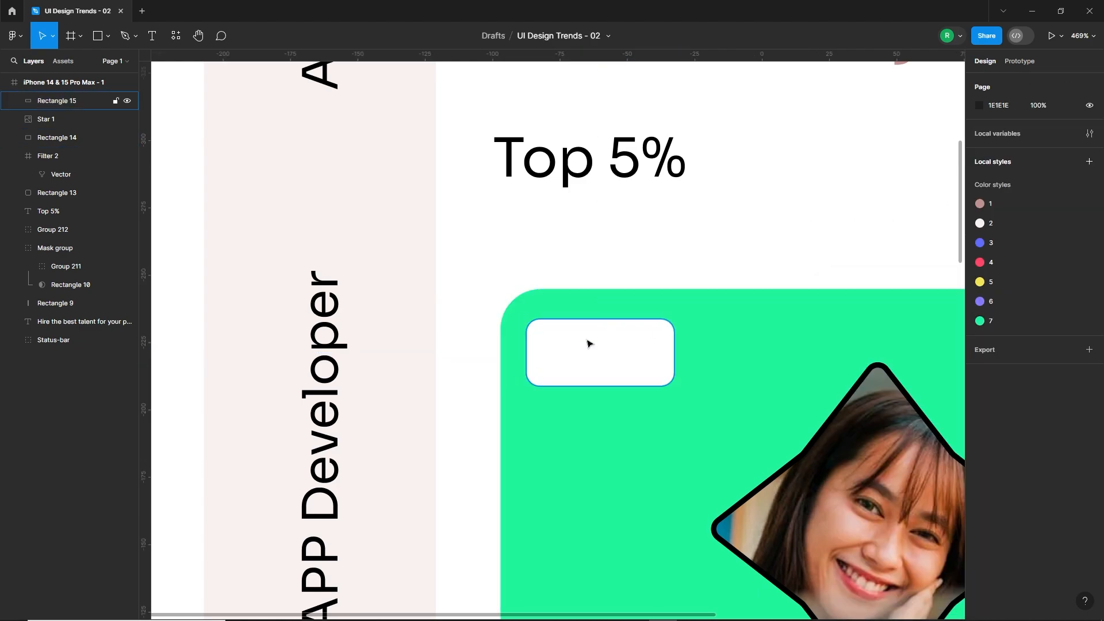
Draw a five-pointed star about 19 px wide in the white badge, with ratio 53%, corner radius 1 and yellow local colour F5E658.
left_click(108, 36)
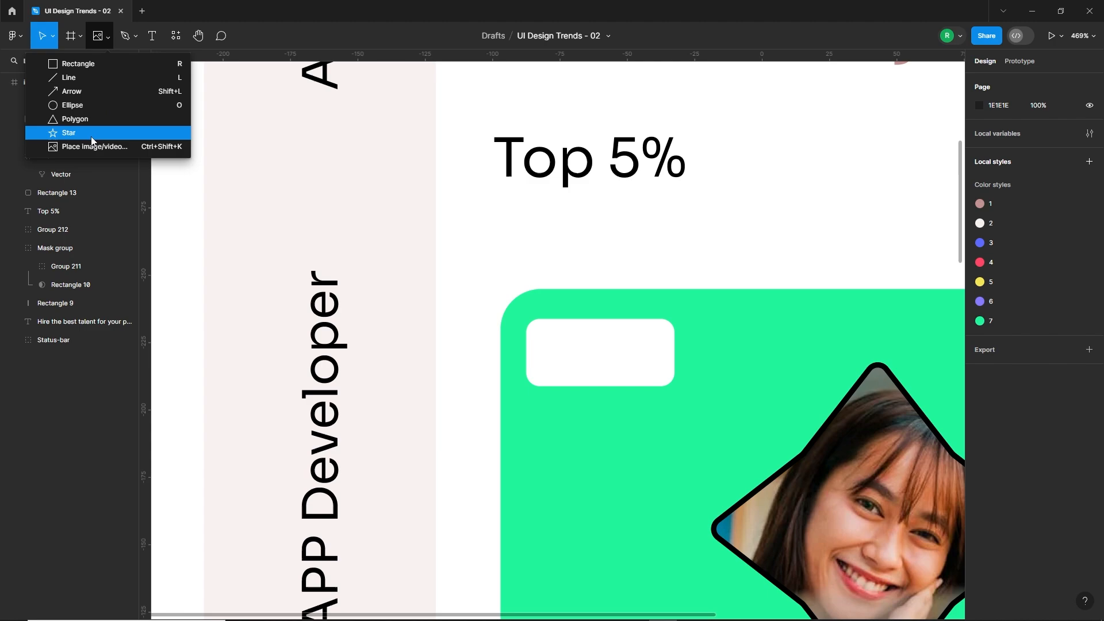
left_click(93, 141)
mouse_move(554, 344)
left_mouse_down()
mouse_move(571, 370)
mouse_move(586, 333)
left_mouse_up()
scroll(567, 357, "up", 5)
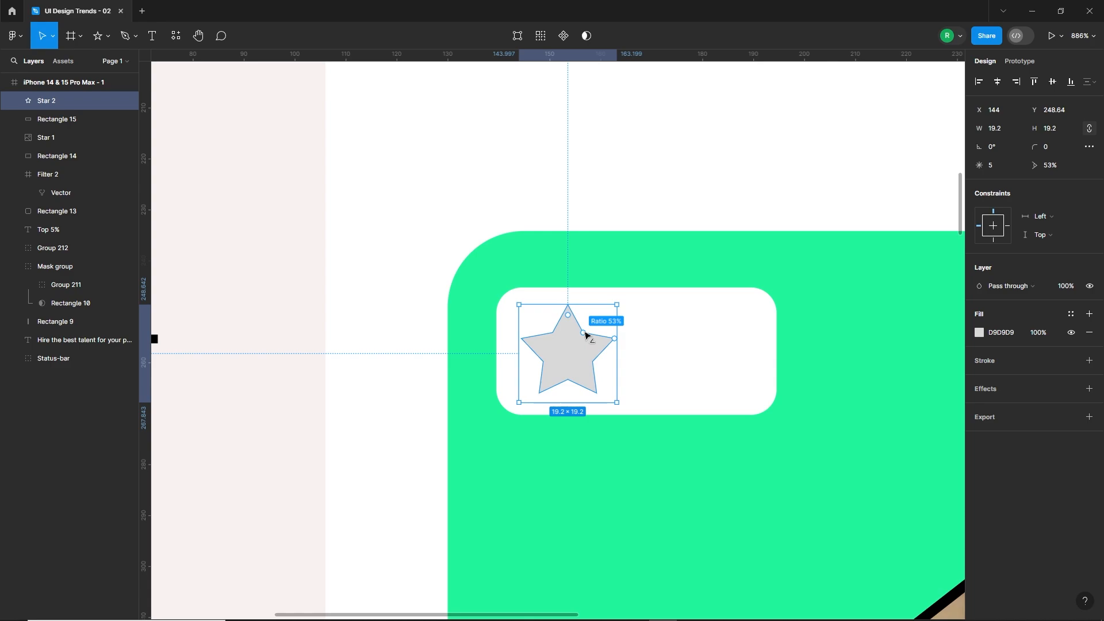
scroll(572, 316, "up", 8)
left_click_drag(572, 292, 571, 305)
scroll(556, 374, "down", 4)
left_click(979, 332)
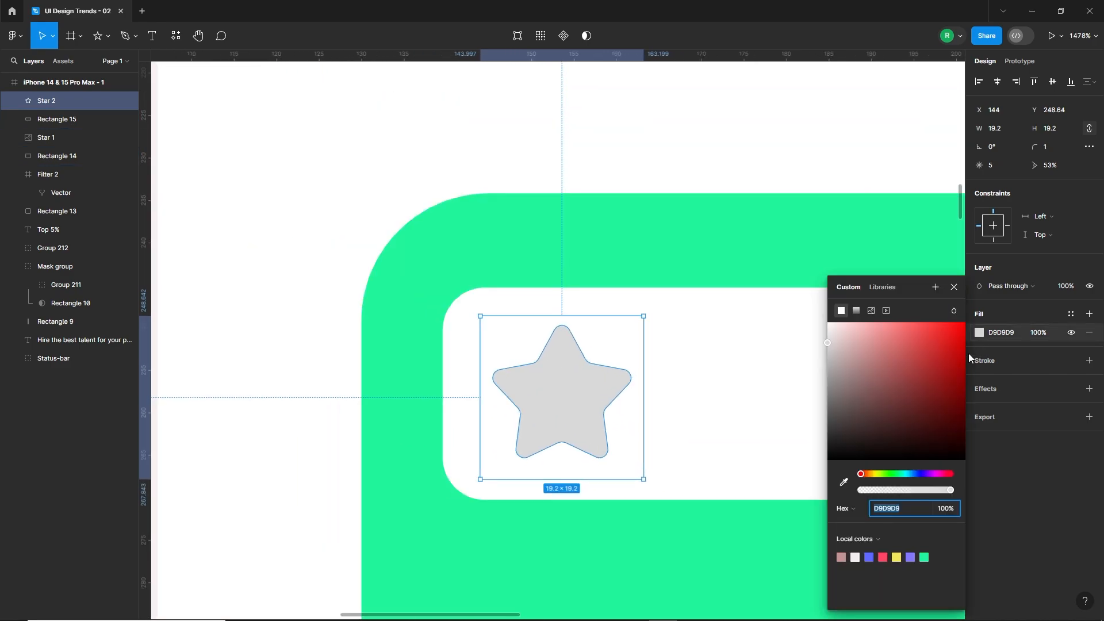
left_click(895, 558)
left_click(322, 406)
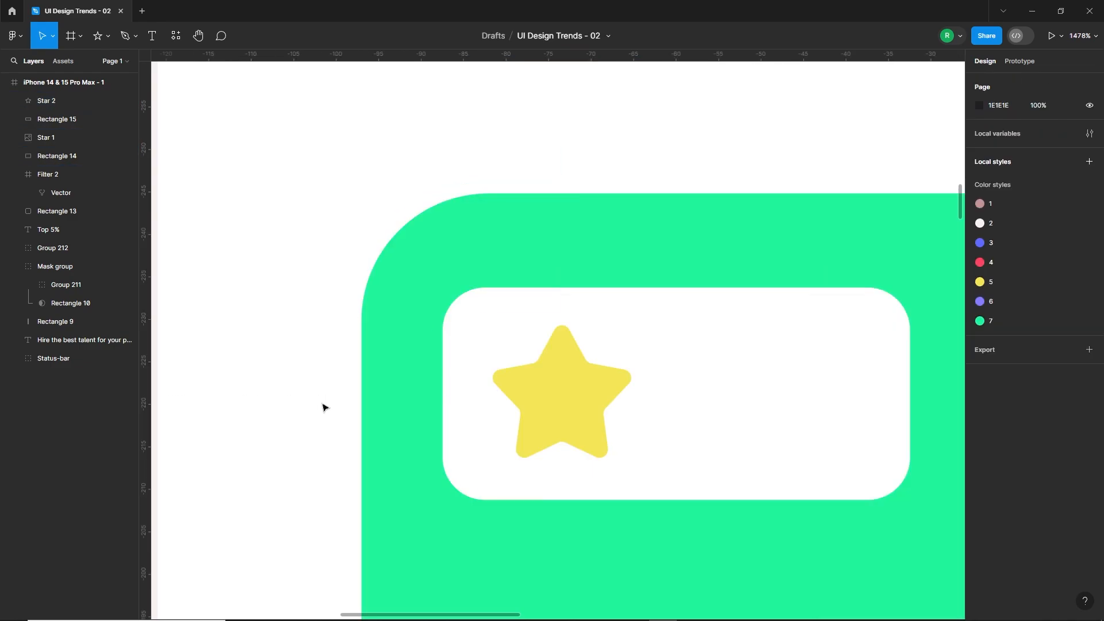
Shrink the yellow star to about 18 px, keeping it vertically centred in the left half of the badge.
scroll(412, 390, "down", 4)
scroll(414, 391, "down", 5)
left_click(463, 405)
scroll(468, 404, "up", 7)
left_click_drag(515, 401, 505, 401)
left_click(260, 402)
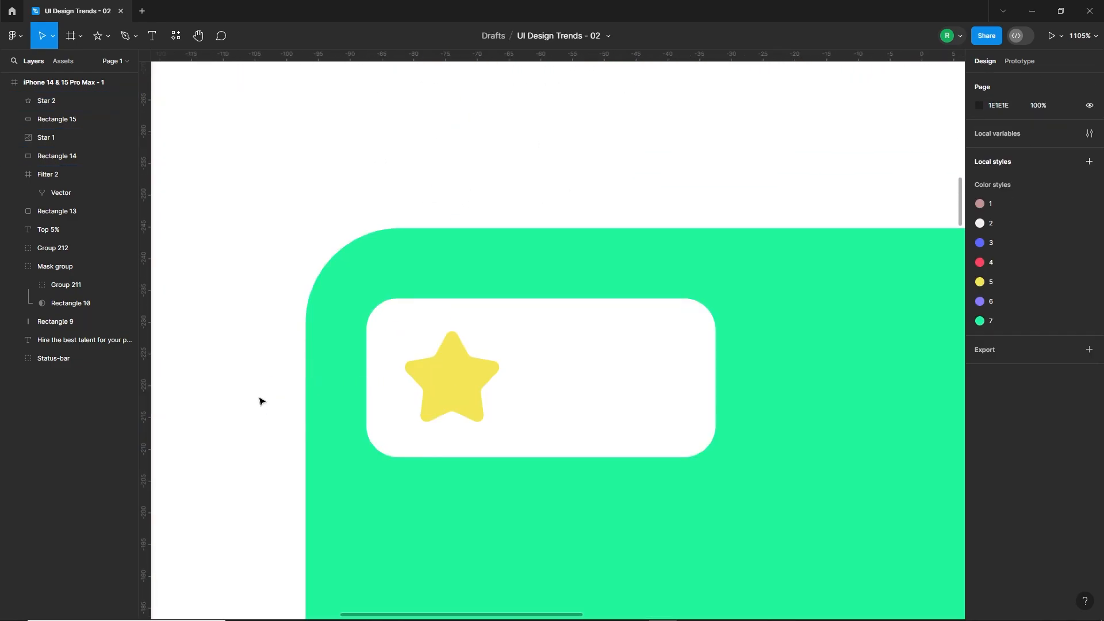
Add the rating text "4.9" inside the white badge beside the yellow star.
left_click(152, 36)
left_click(558, 368)
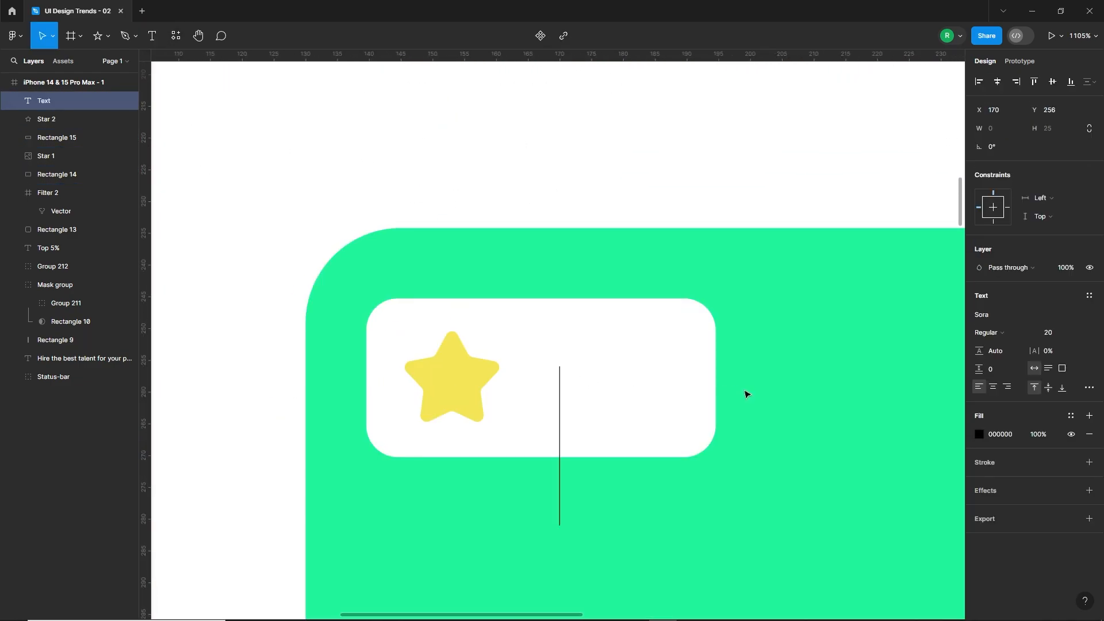
type("4.9")
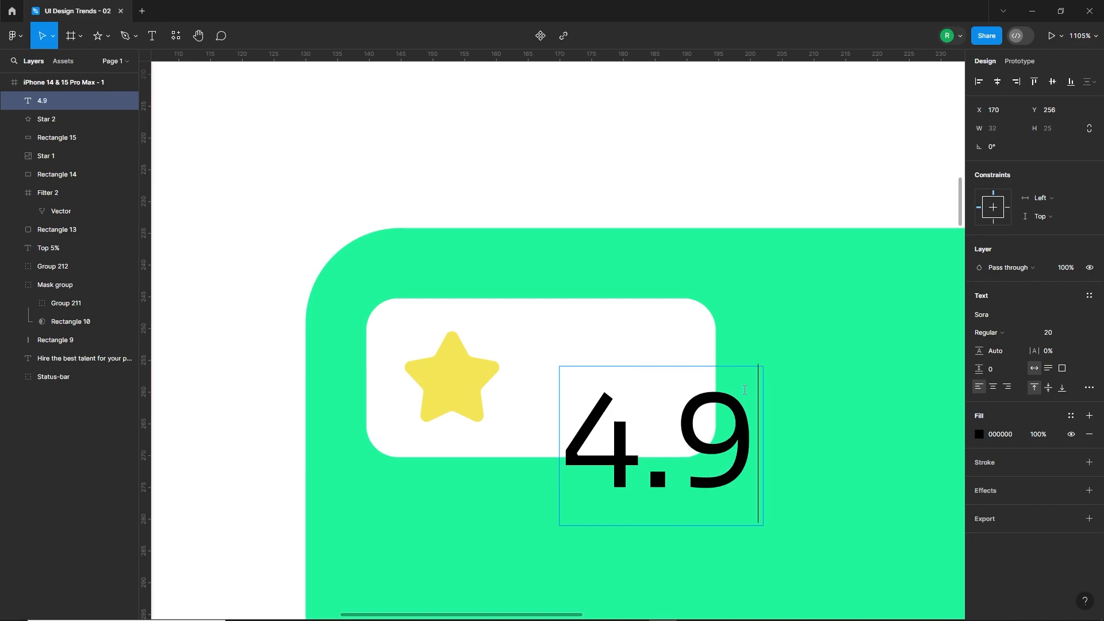
left_click(662, 172)
left_click_drag(712, 442, 656, 376)
Set the "4.9" rating text to SemiBold at size 16 and fit it within the badge.
left_click(1002, 333)
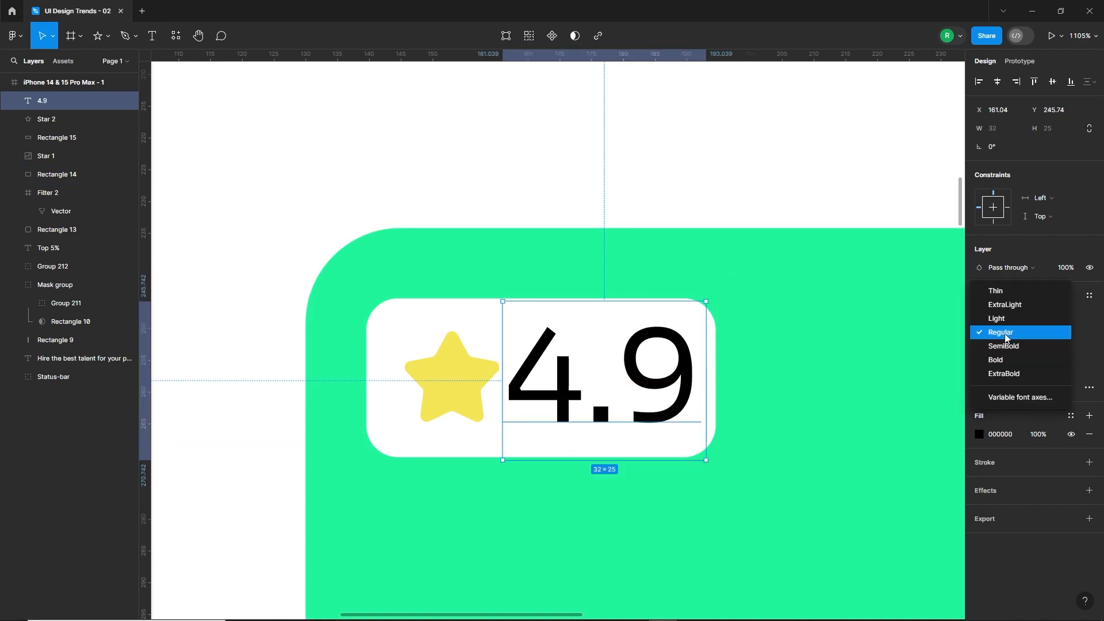
left_click(1000, 351)
left_click(1053, 338)
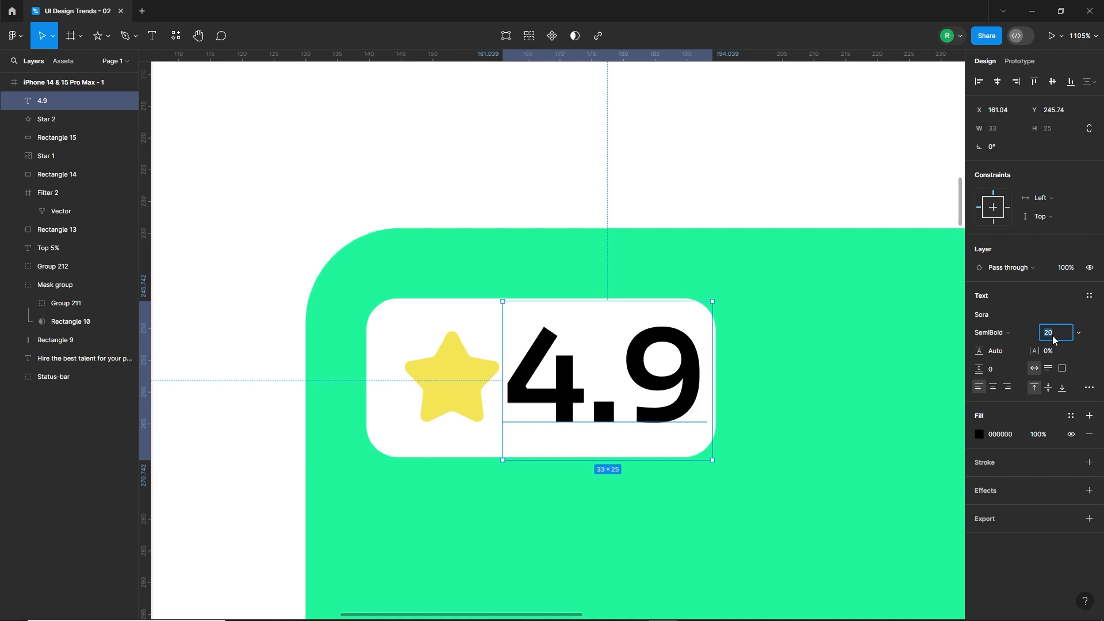
type("16")
key("Return")
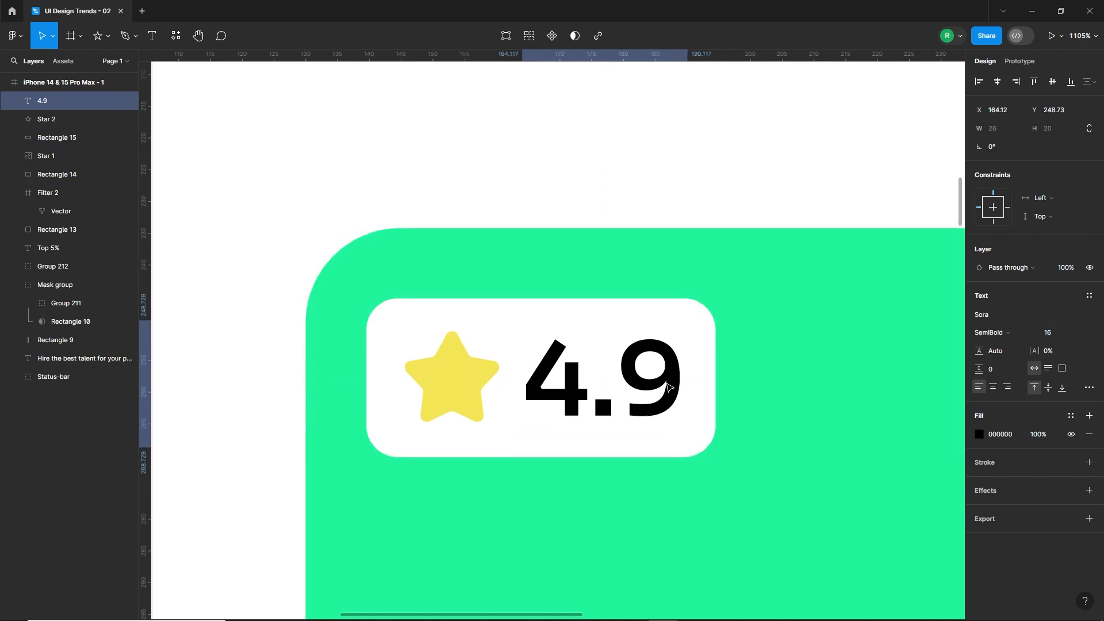
Nudge the yellow star slightly left to balance the spacing in the rating badge.
left_click(446, 395)
key("Left")
key("Left")
key("Right")
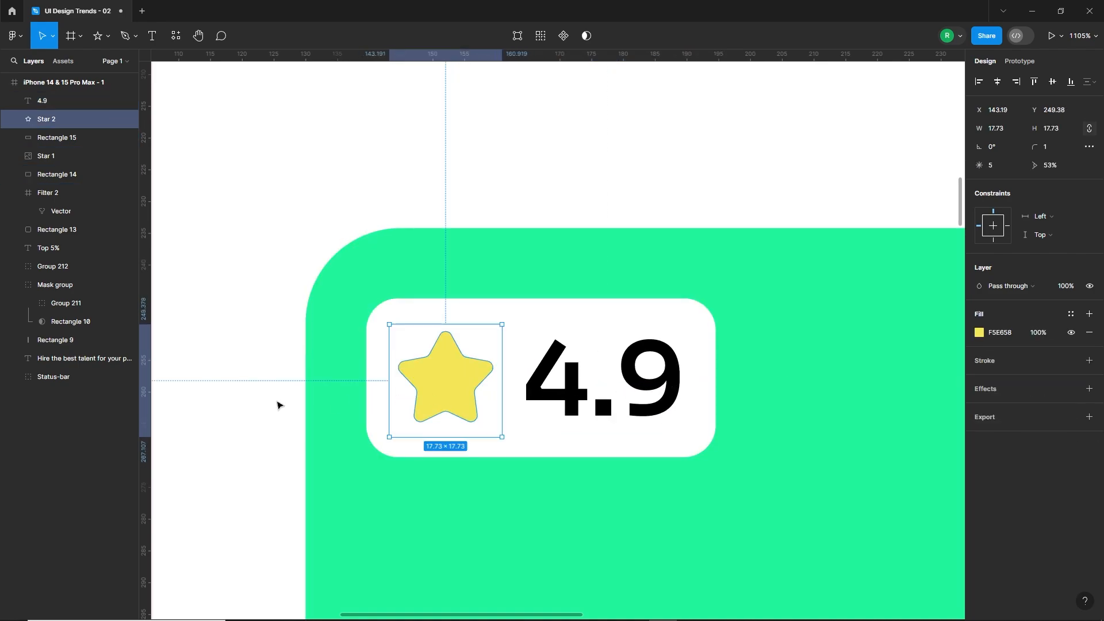
left_click(279, 404)
Add the talent's first name as SemiBold text of size 20 near the green card's lower-left corner.
scroll(428, 392, "down", 3)
scroll(428, 393, "down", 4)
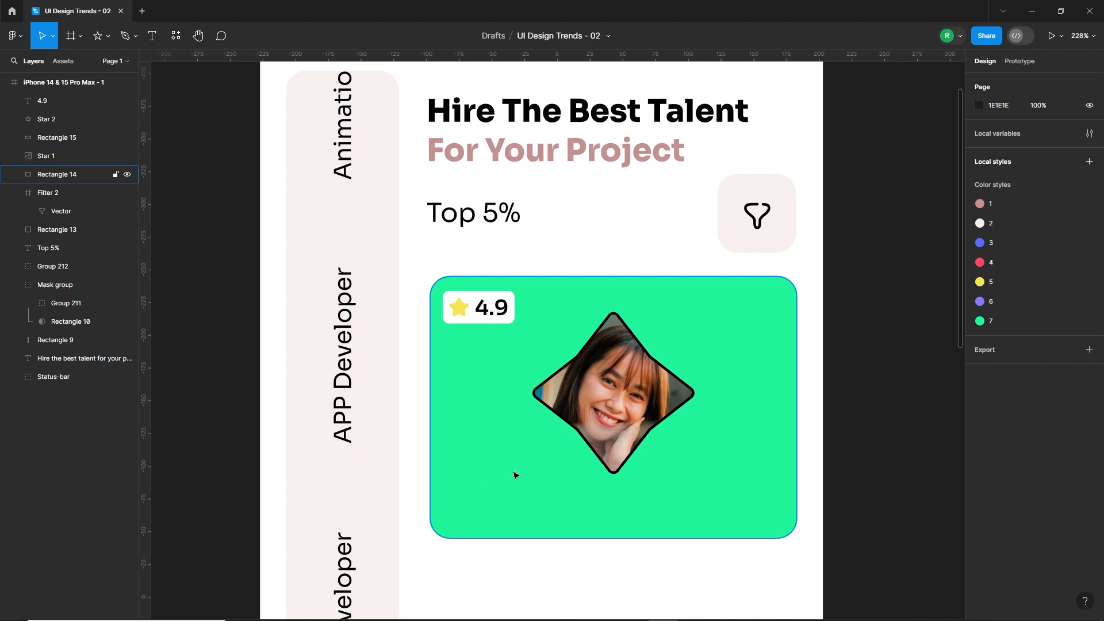
left_click(152, 36)
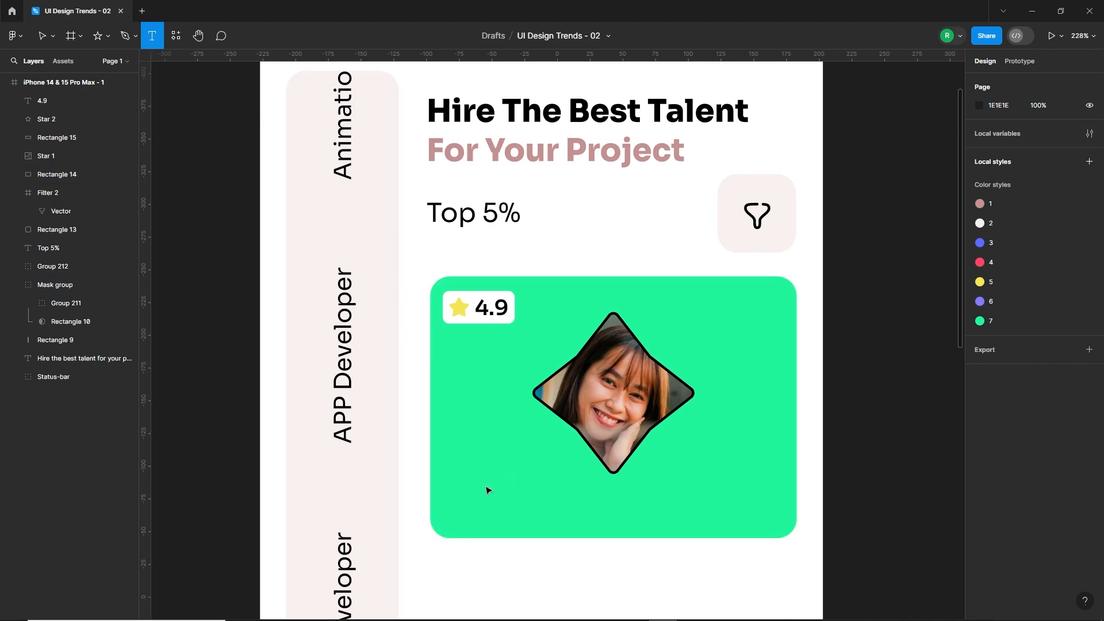
left_click(453, 483)
type("Amelia")
left_click_drag(490, 493, 485, 491)
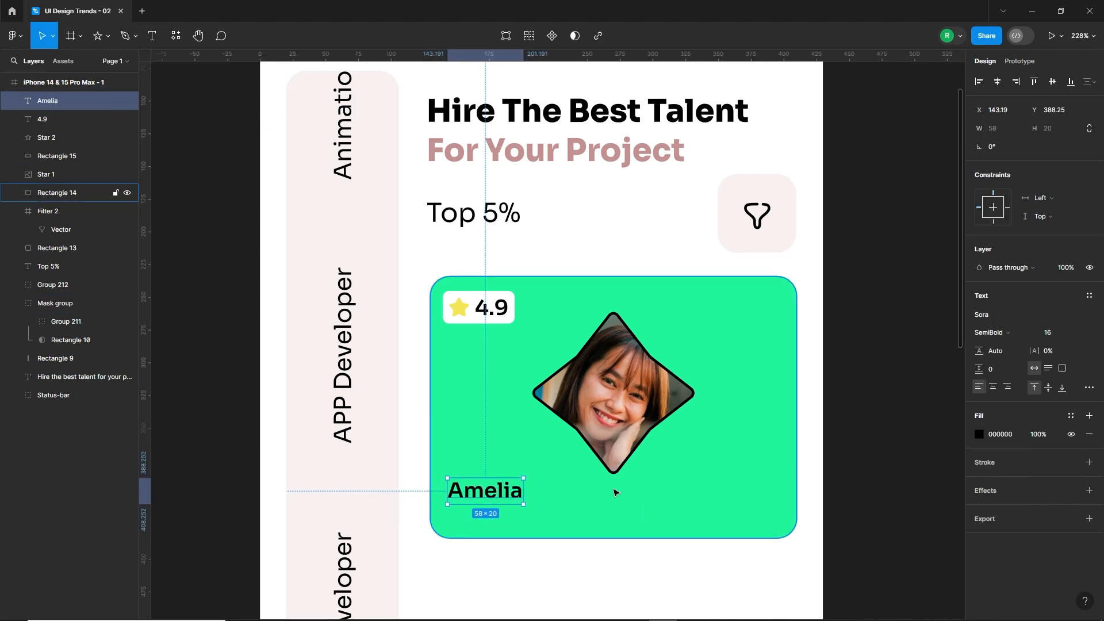
left_click(1058, 334)
type("20")
key("Return")
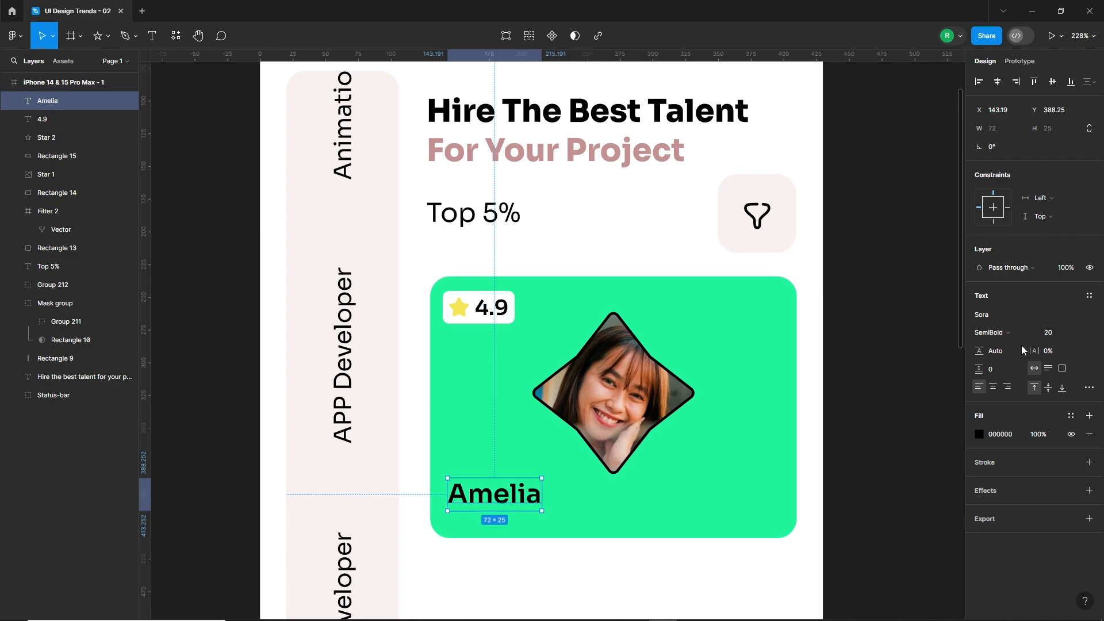
left_click(476, 577)
Move the name label up, duplicate it directly below, and change the copy's text to "UI/UX Designer".
mouse_move(498, 502)
left_mouse_down()
mouse_move(497, 486)
mouse_move(493, 515)
left_mouse_up()
double_click(492, 513)
type("UI")
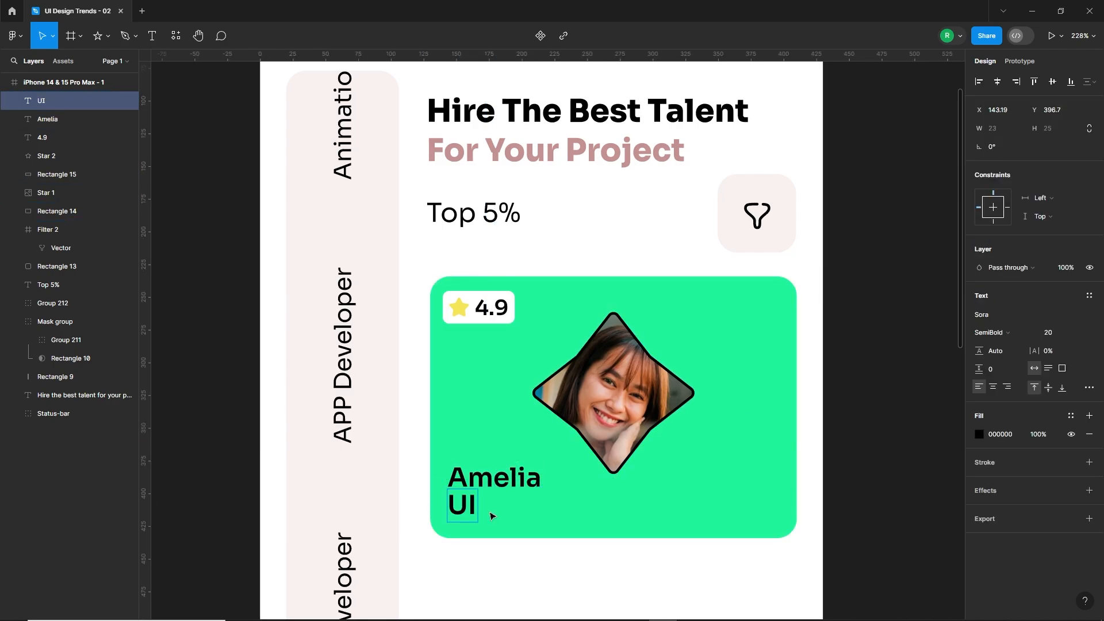
type("/UX  Designer")
left_click(501, 557)
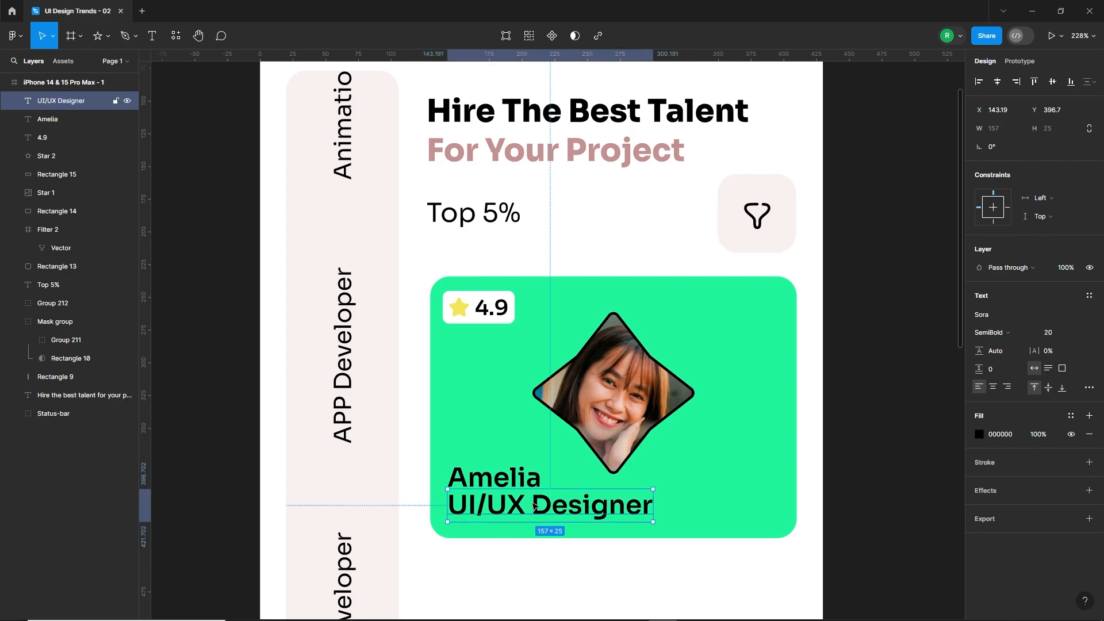
Move the "UI/UX Designer" label slightly down and set its text to size 16 with Regular weight.
left_click_drag(536, 506, 536, 511)
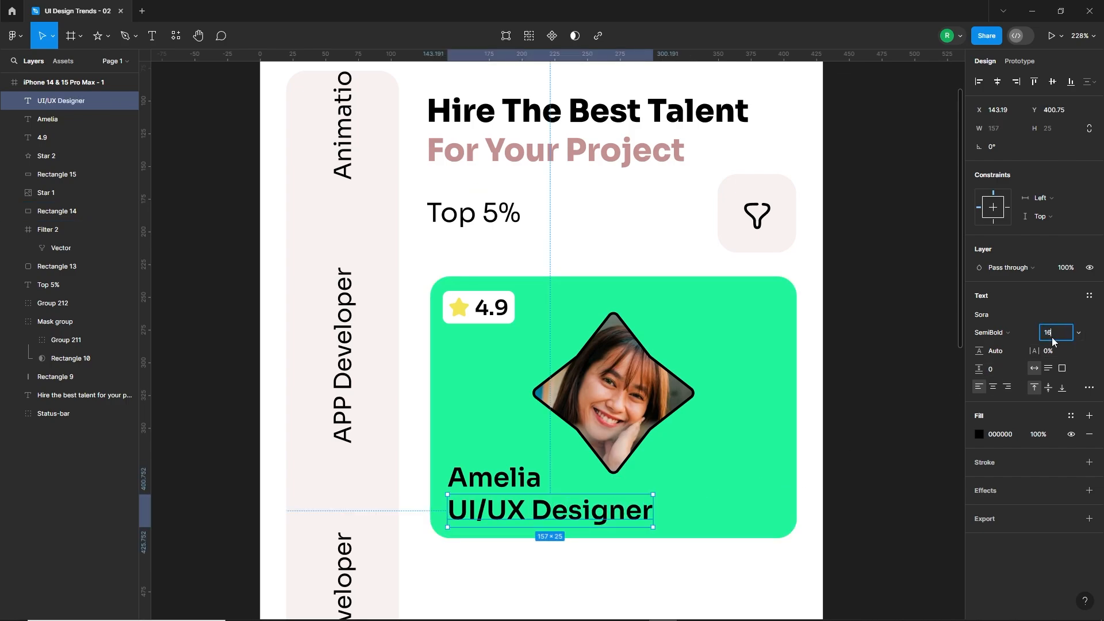
type("16")
key("Return")
left_click(1000, 333)
left_click(931, 315)
left_click(562, 570)
scroll(603, 507, "down", 1)
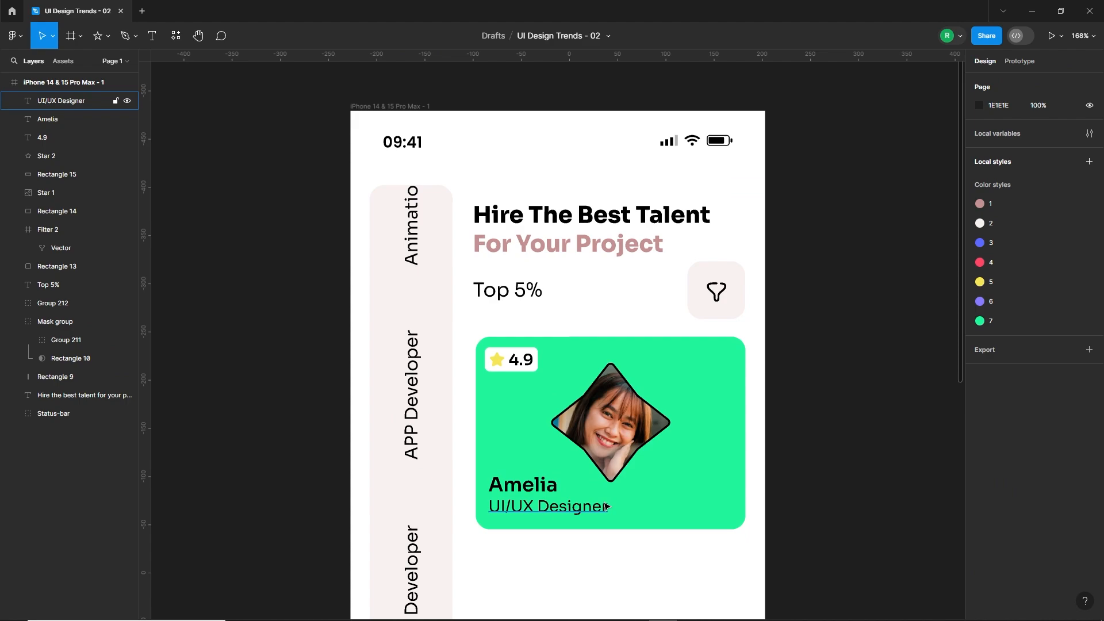
left_click_drag(610, 471, 585, 494)
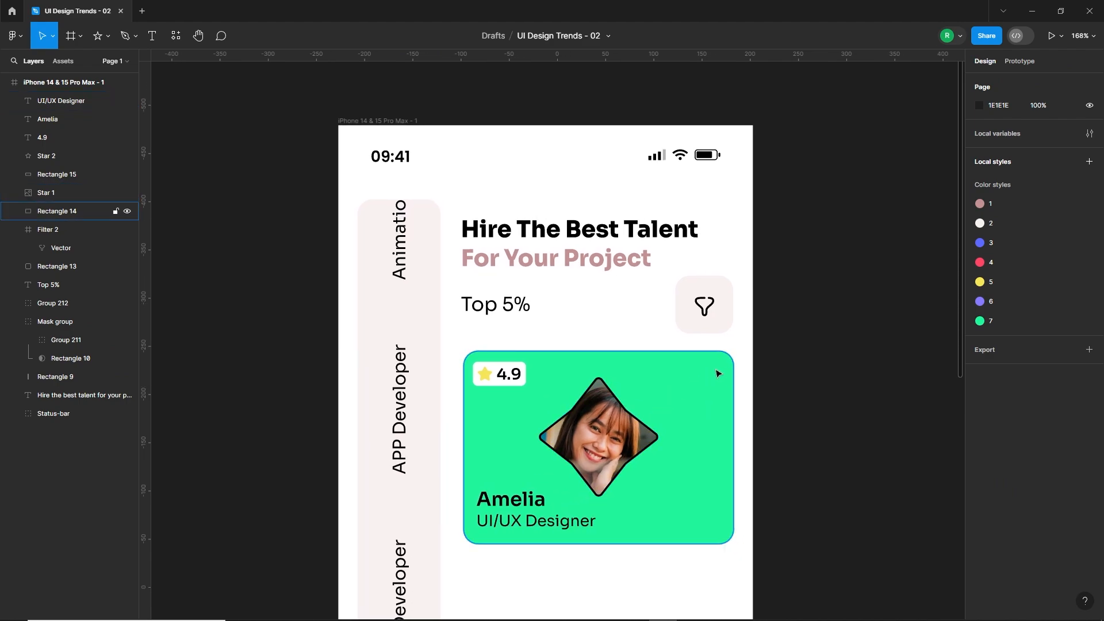
Insert the right-arrow circle icon from the Iconly Pro plugin into the green card's upper-right corner.
right_click(786, 359)
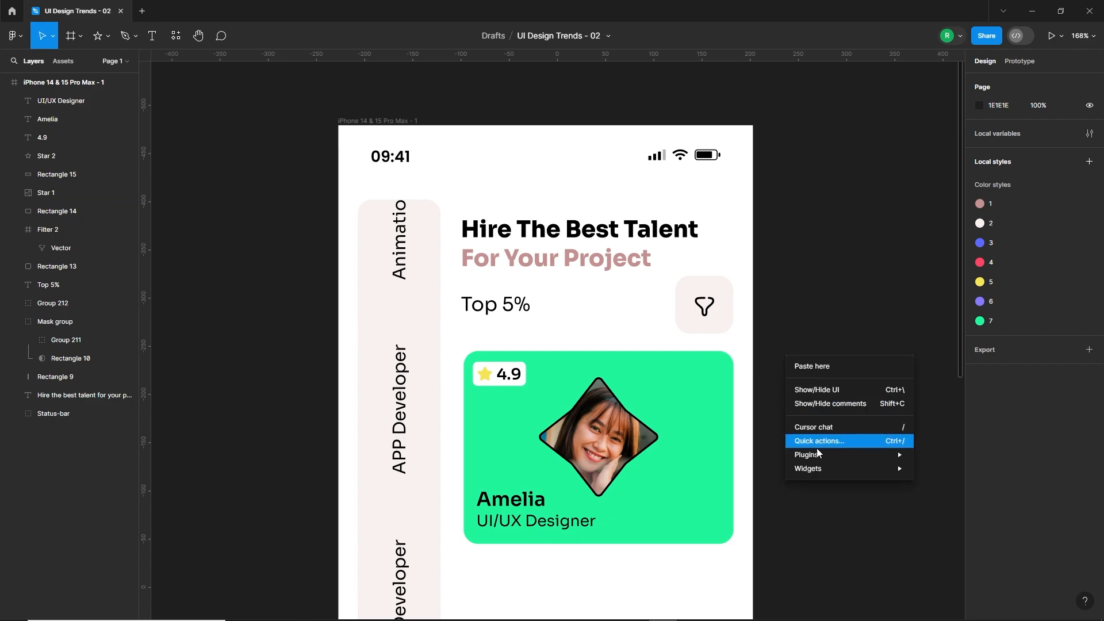
mouse_move(845, 454)
left_click(948, 320)
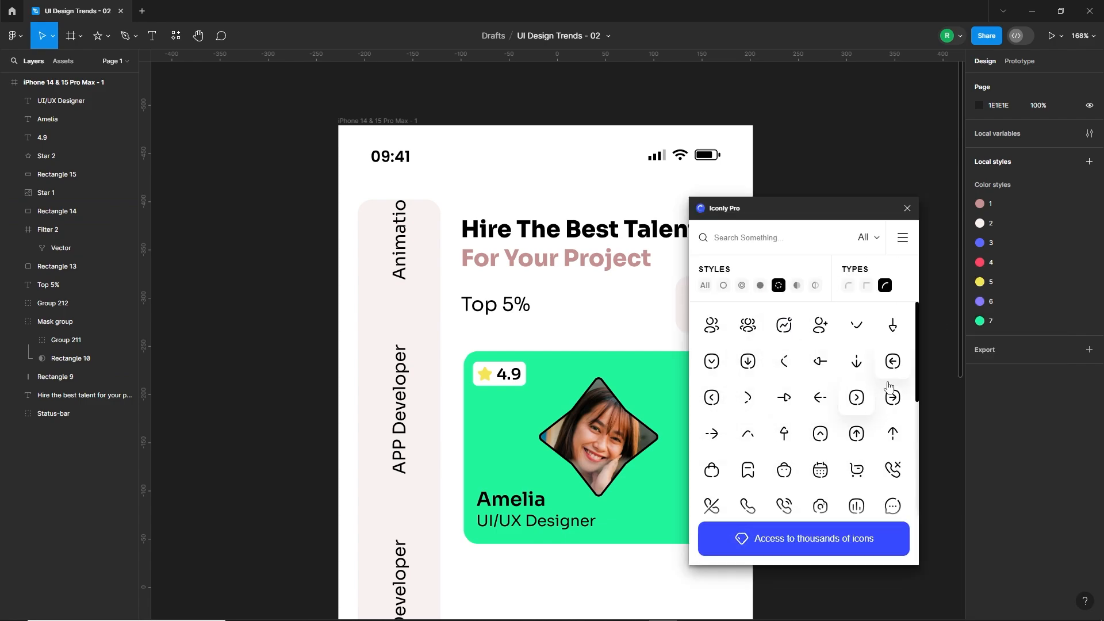
left_click_drag(657, 377, 740, 389)
key("Escape")
scroll(652, 327, "up", 3)
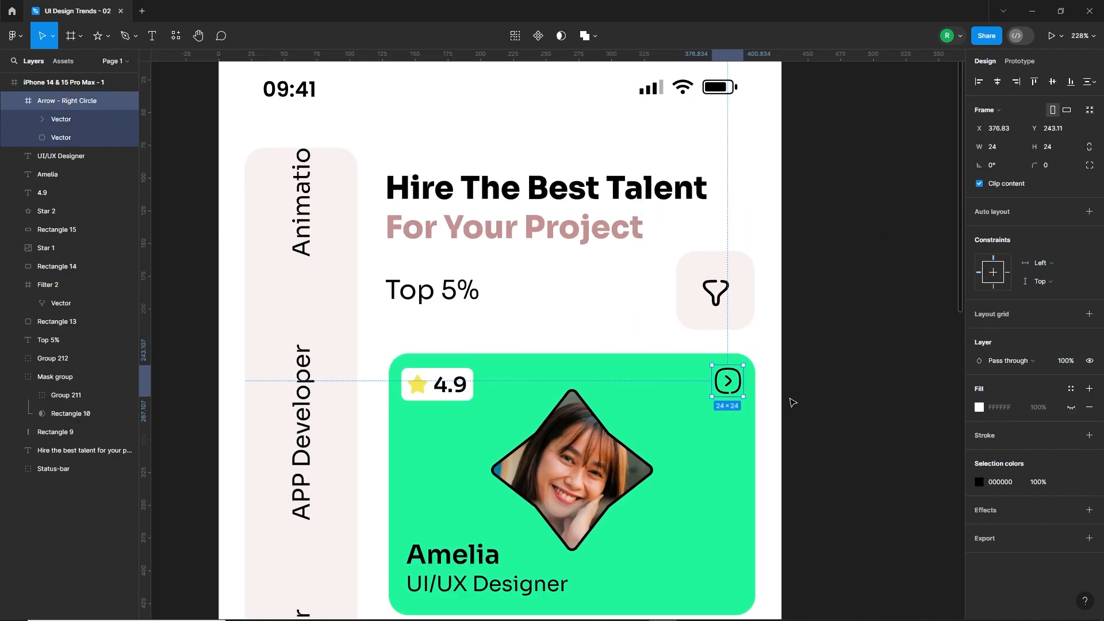
Thicken the stroke of both vectors in the green card's circled-arrow icon.
double_click(728, 382)
left_click(740, 382, "shift")
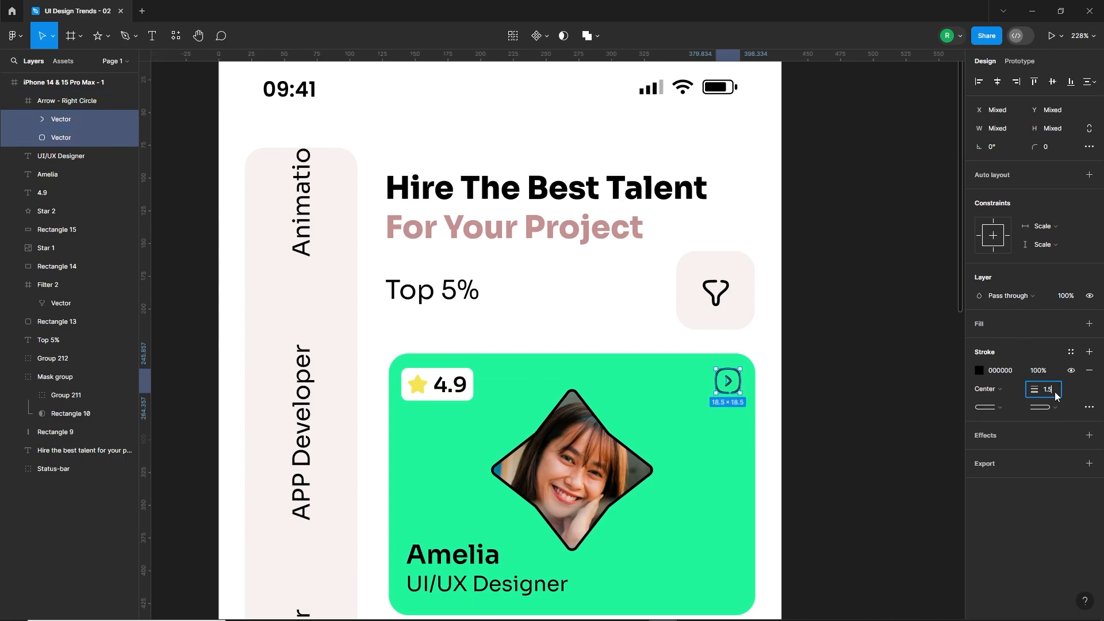
key("Return")
left_click(752, 436)
left_click(789, 434)
scroll(788, 434, "down", 3)
left_click_drag(640, 532, 683, 416)
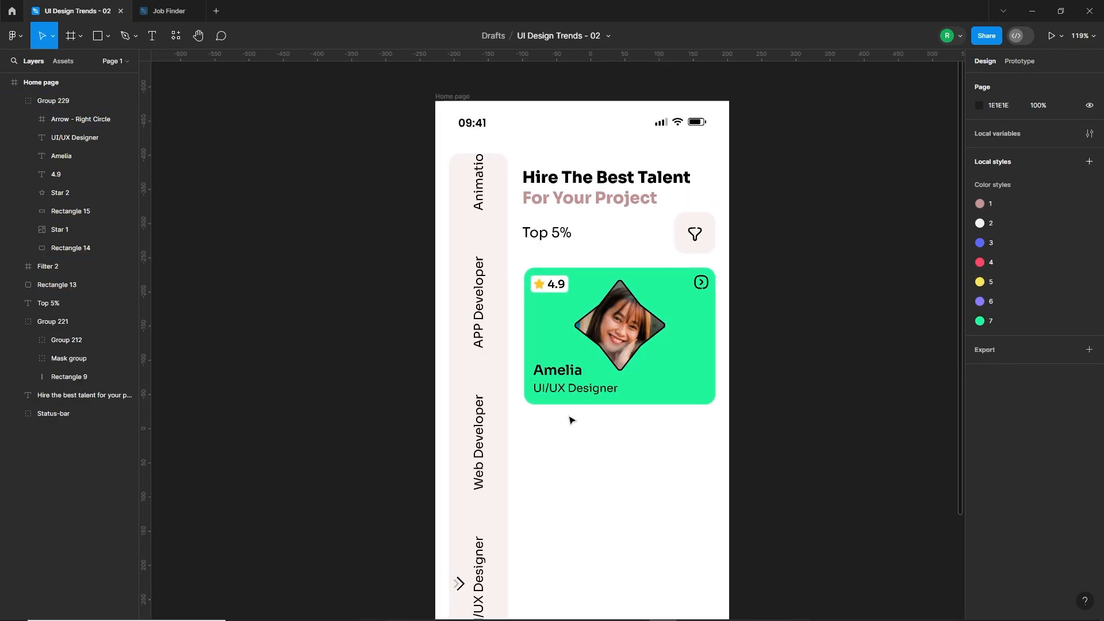
scroll(572, 421, "down", 3)
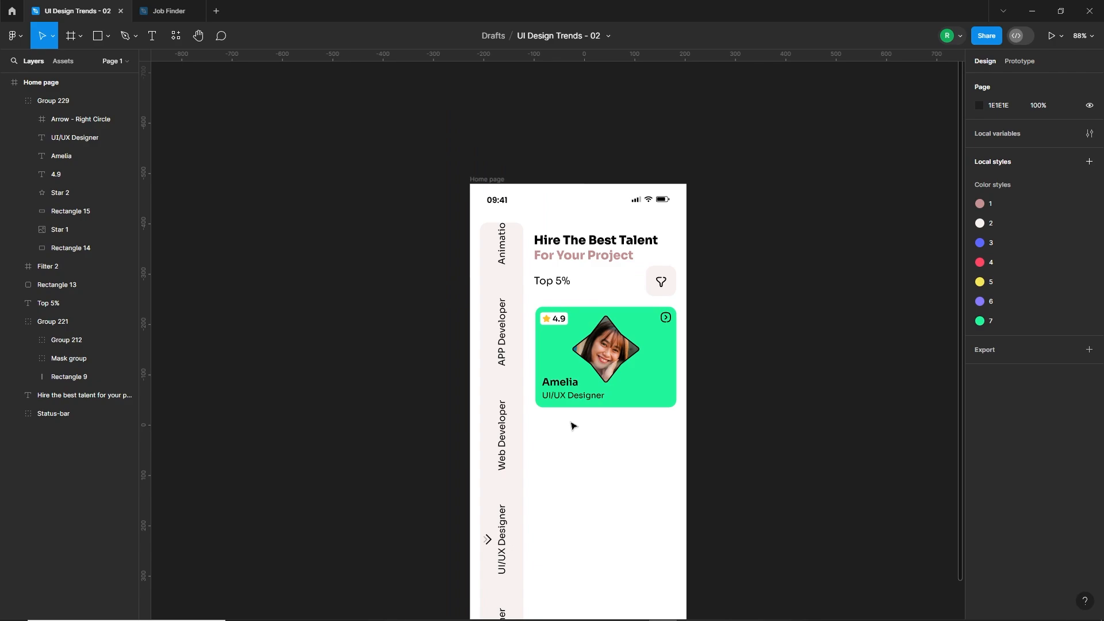
left_click_drag(578, 426, 558, 406)
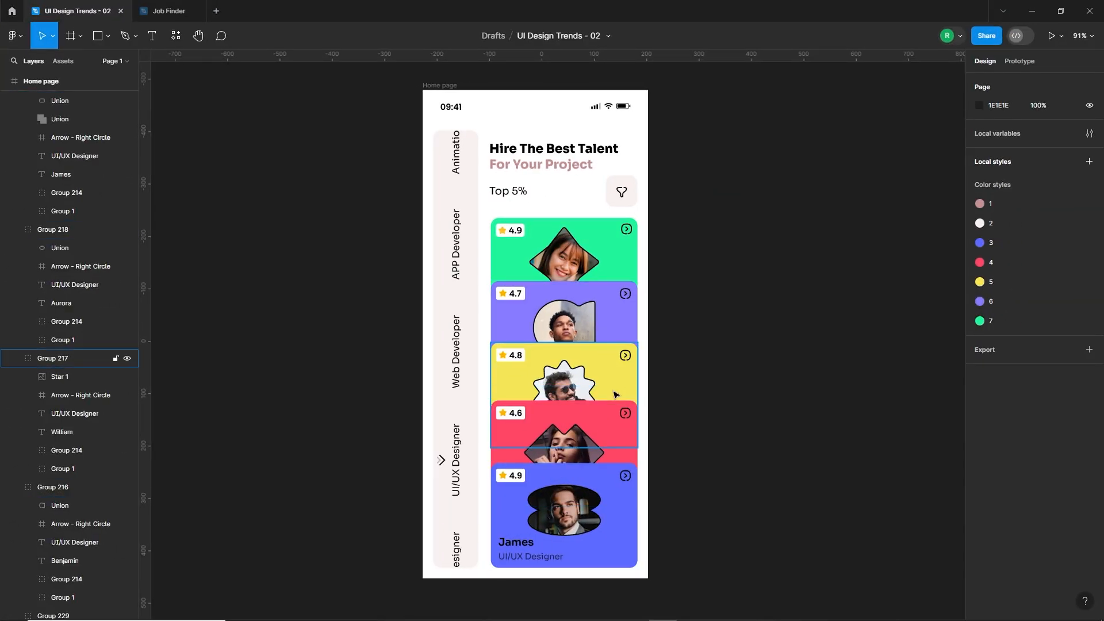
Move the heading slightly up and group the filter icon with its rounded background square.
left_click(598, 165)
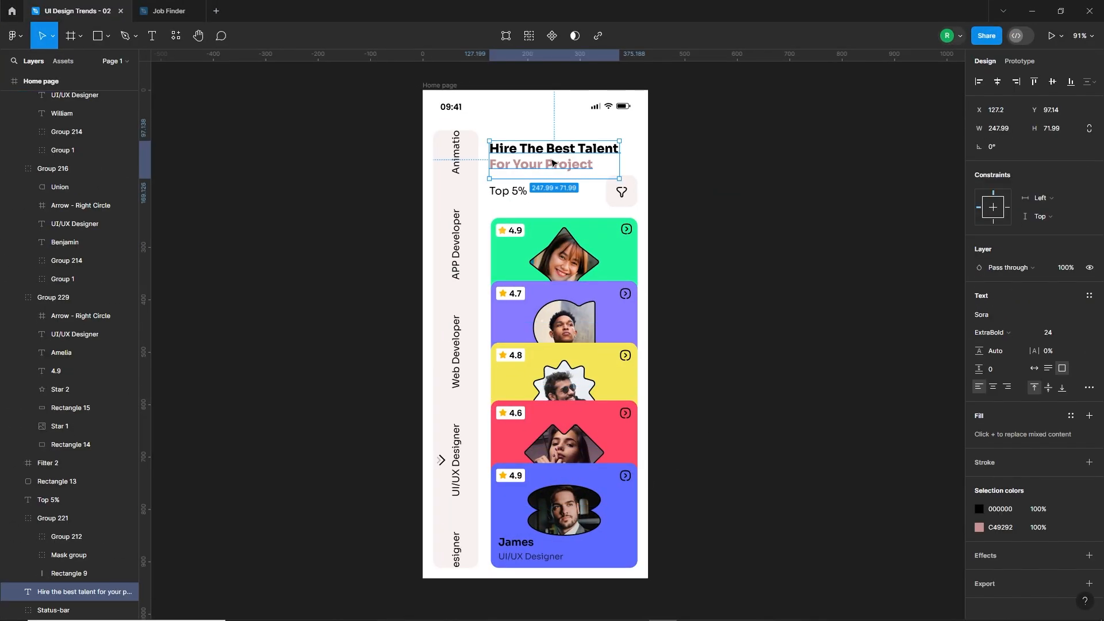
left_click(520, 192)
left_click(619, 192, "shift")
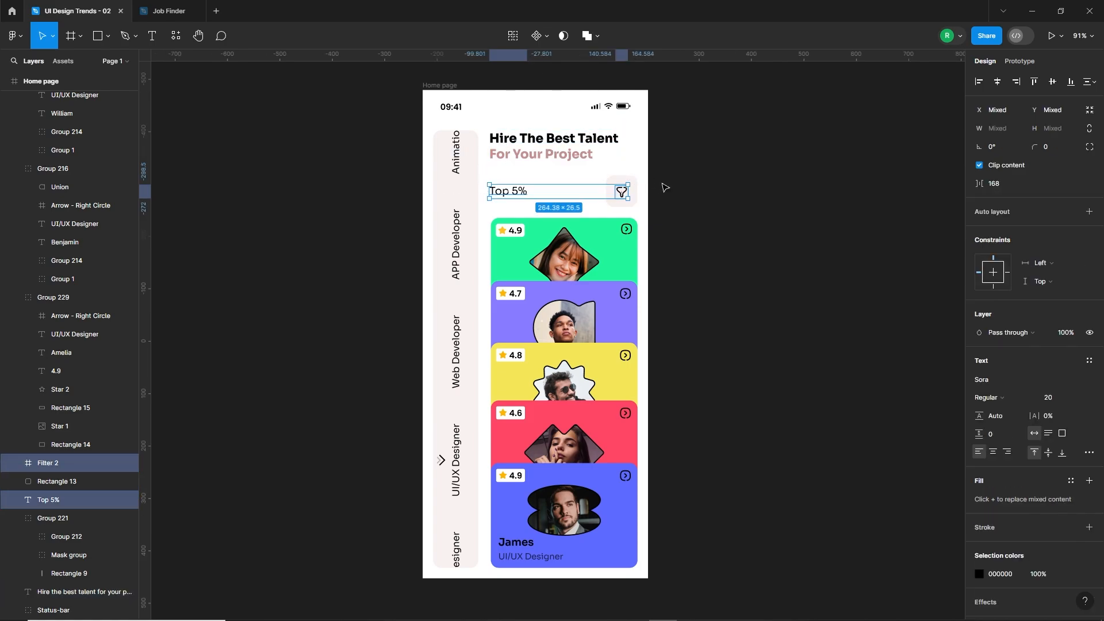
left_click_drag(654, 181, 611, 203)
key("ctrl+g")
Nudge the "Top 5%" label with the filter button, and all five talent cards, slightly upward.
left_click(517, 191, "shift")
left_click_drag(517, 191, 518, 187)
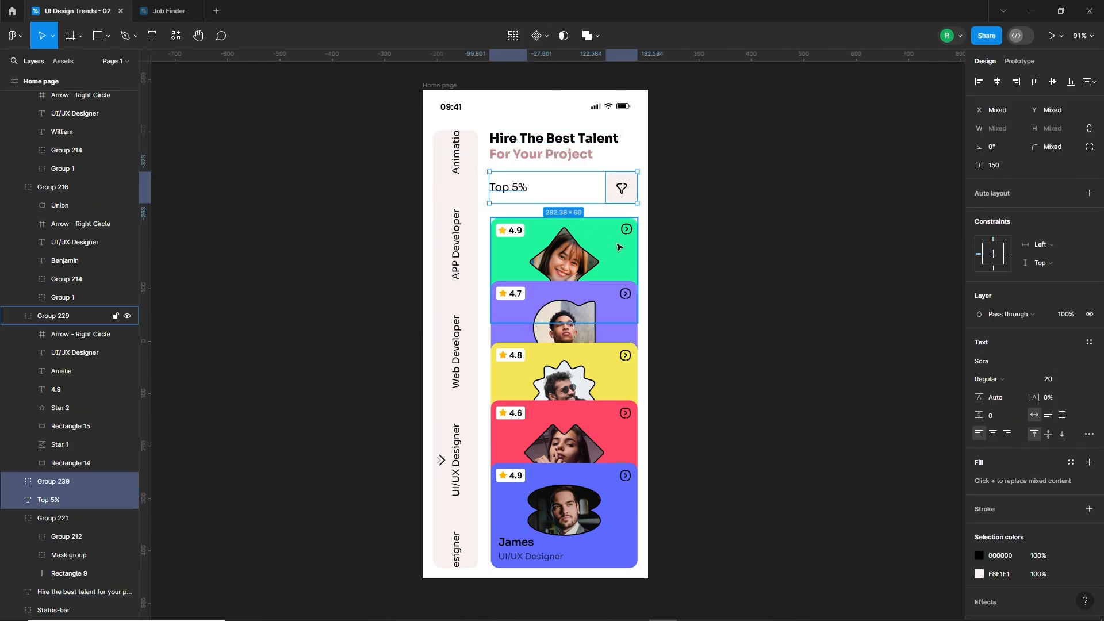
left_click_drag(682, 223, 533, 533)
key("Up")
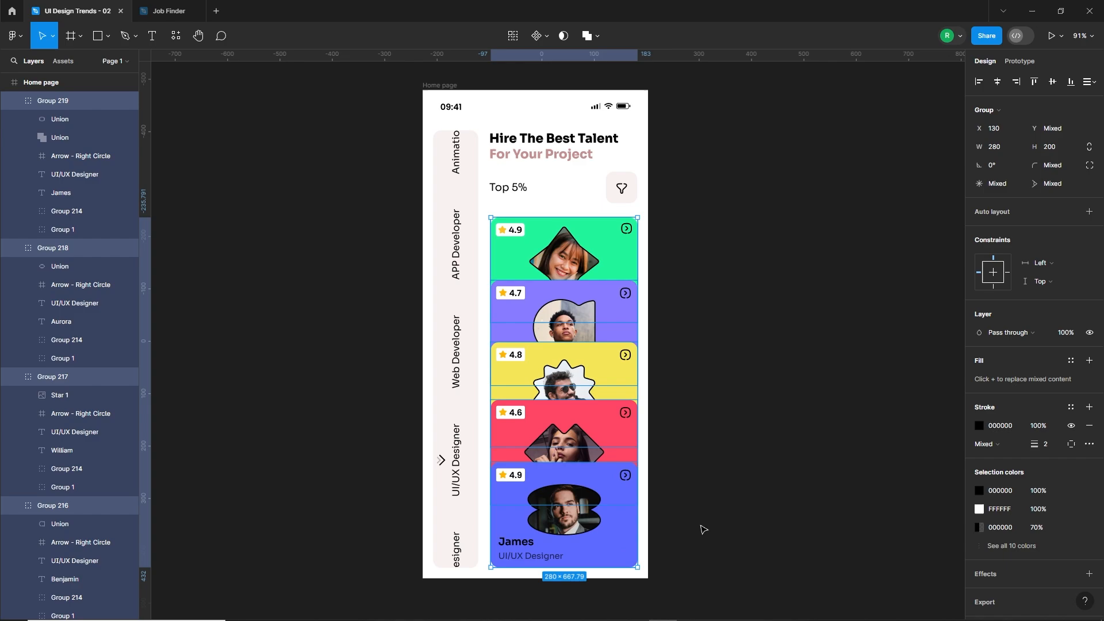
left_click(703, 528)
Move the purple, yellow, red and blue cards down together to just below the green card's lower edge.
scroll(690, 508, "down", 1)
scroll(690, 508, "right", 1)
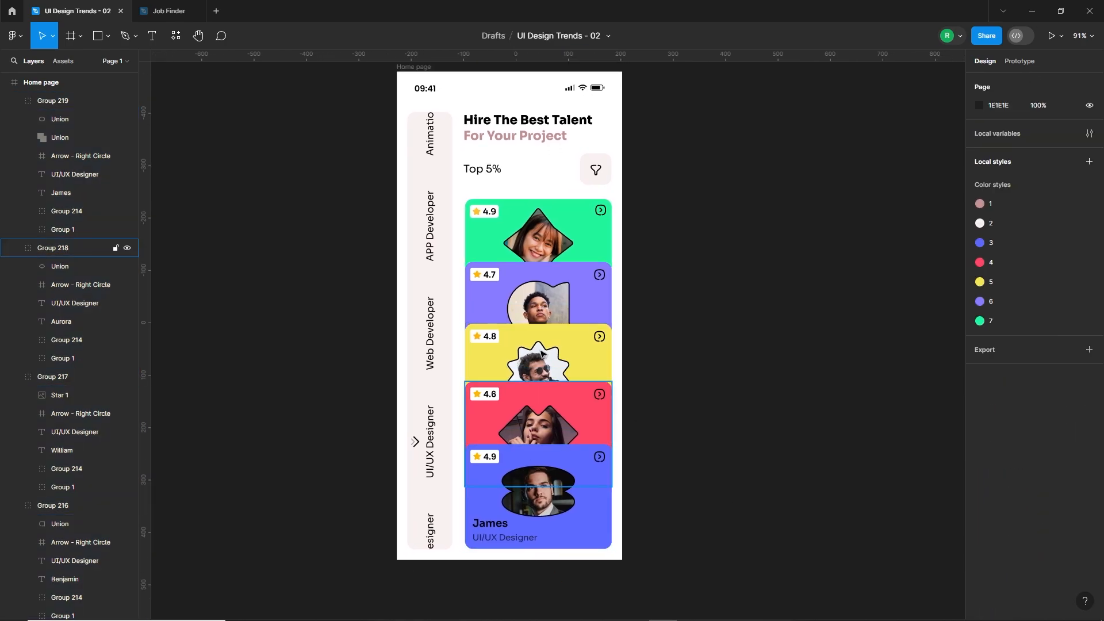
left_click(567, 299)
left_click(575, 355, "shift")
left_click(577, 415, "shift")
left_click(577, 499, "shift")
left_click_drag(577, 292, 661, 333)
left_click(633, 338)
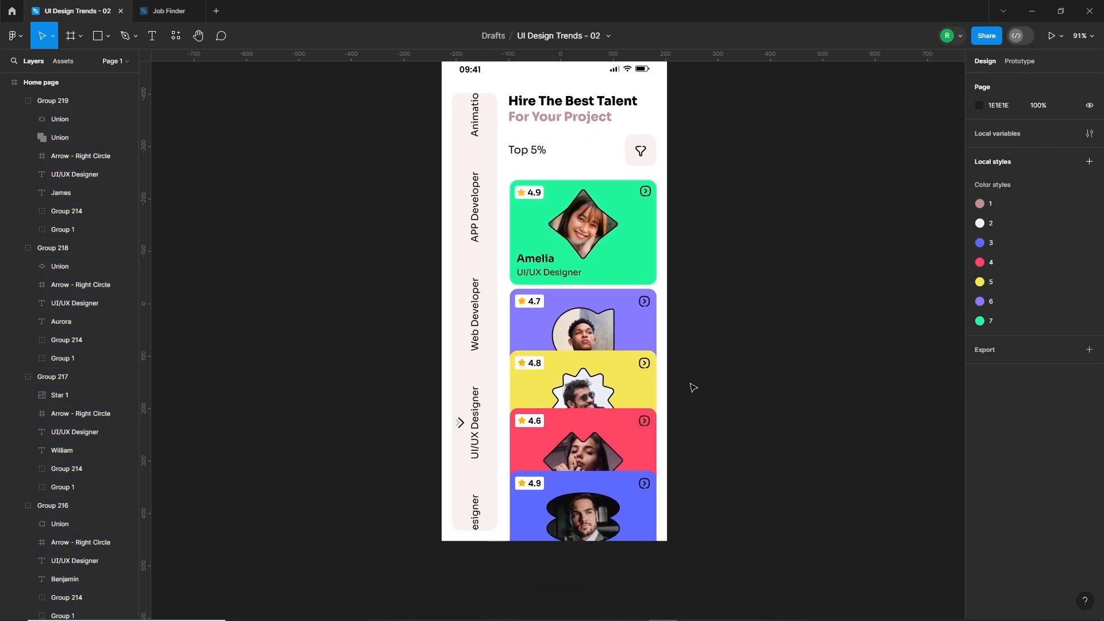
Move the yellow, red and blue cards down together so they start just below the purple card.
left_click(636, 394)
left_click(634, 463, "shift")
left_click(618, 493, "shift")
left_click_drag(616, 492, 612, 541)
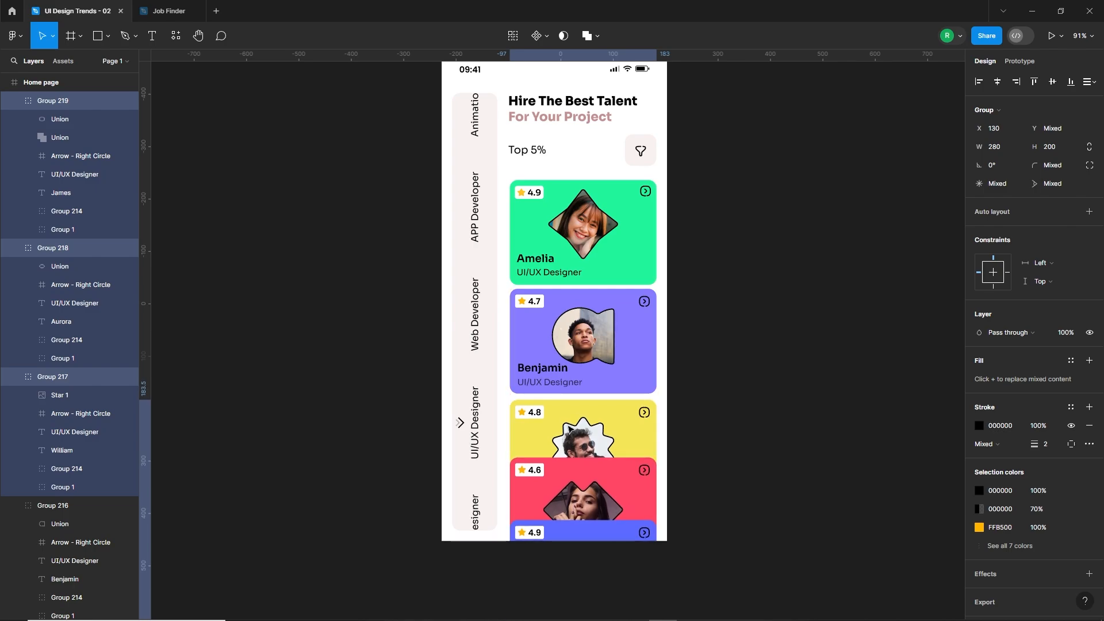
Move the red and blue cards down together until a small gap separates the red card from the yellow one.
left_click(700, 455)
scroll(700, 455, "down", 1)
left_click(617, 458)
left_click(608, 491, "shift")
left_click_drag(608, 476, 608, 491)
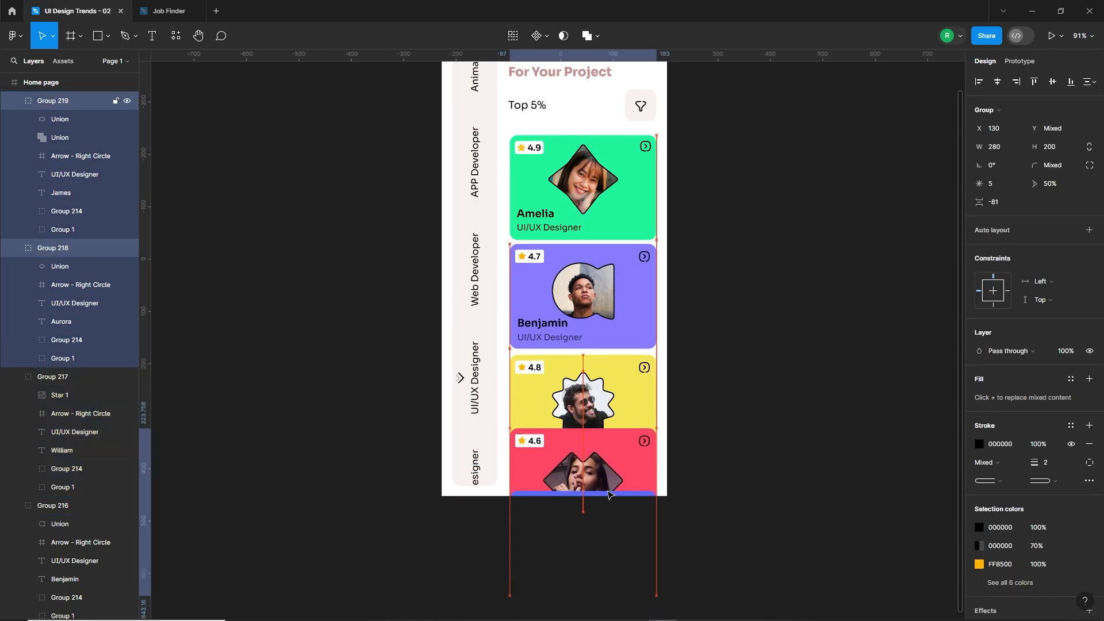
key("shift+Down")
key("shift+Down")
key("shift+Down")
key("shift+Down")
key("shift+Down")
key("shift+Down")
key("shift+Down")
key("shift+Down")
key("Up")
key("Up")
key("Up")
key("Up")
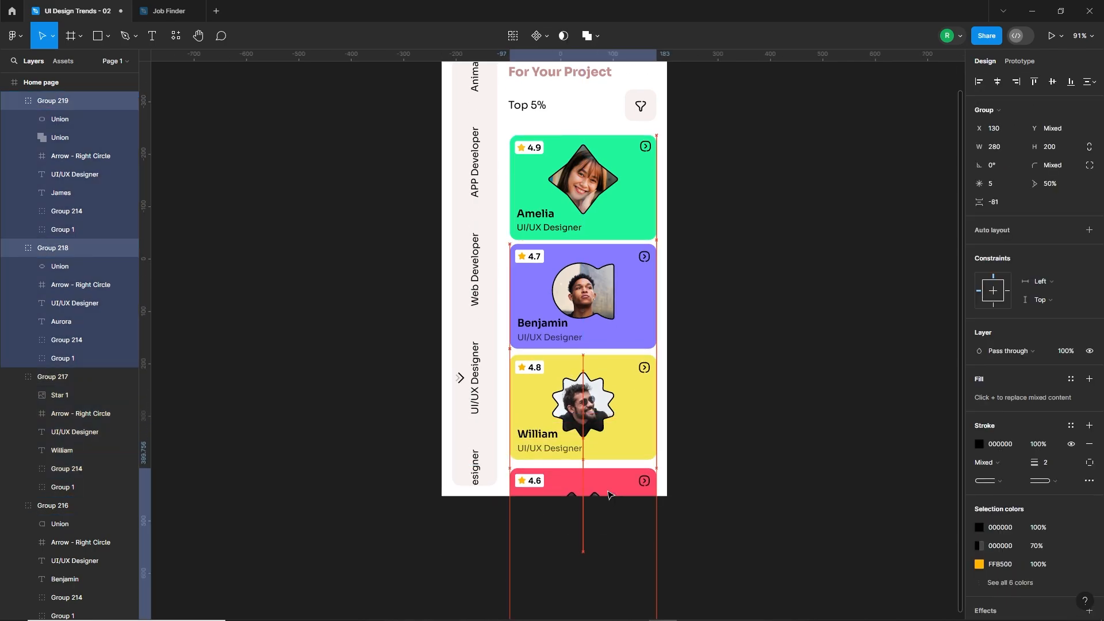
Move the blue card down to about Y 1113, just below the red card.
left_click(713, 449)
left_click_drag(703, 451, 694, 389)
left_click(596, 423)
left_click(72, 102)
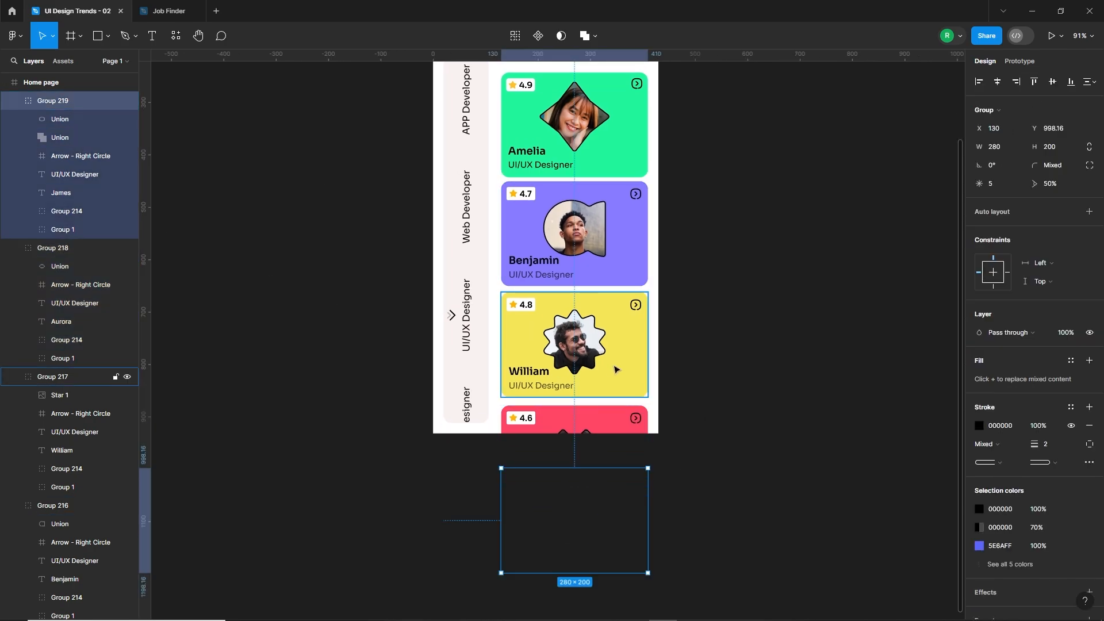
key("shift+Down")
key("shift+Down")
key("shift+Down")
key("shift+Down")
key("shift+Down")
key("shift+Down")
key("shift+Down")
key("shift+Down")
key("shift+Down")
key("shift+Down")
key("shift+Down")
key("shift+Down")
key("Up")
key("Up")
key("Up")
key("Up")
key("Up")
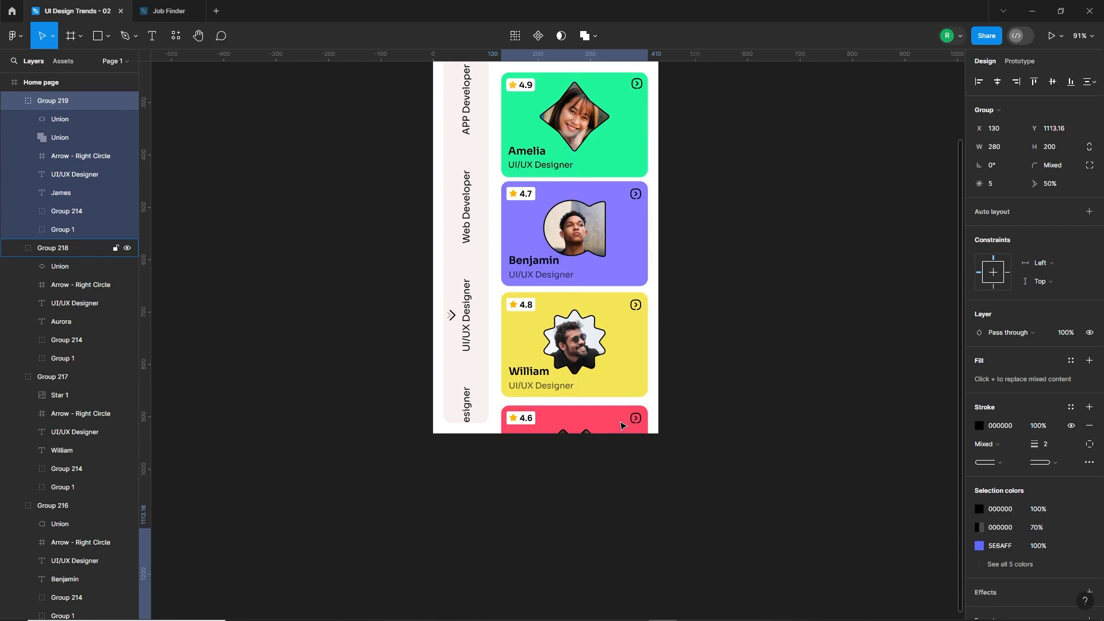
Select all five talent cards and combine them into one group.
left_click(618, 424, "shift")
left_click(610, 344, "shift")
left_click(610, 241, "shift")
left_click(608, 147, "shift")
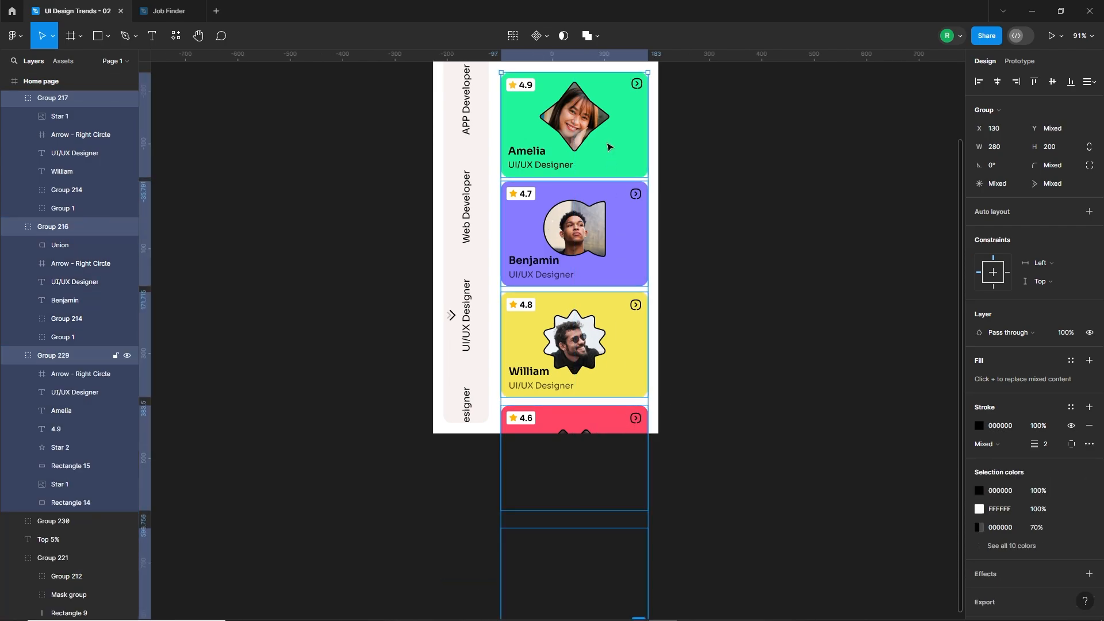
scroll(608, 147, "up", 2)
key("ctrl+g")
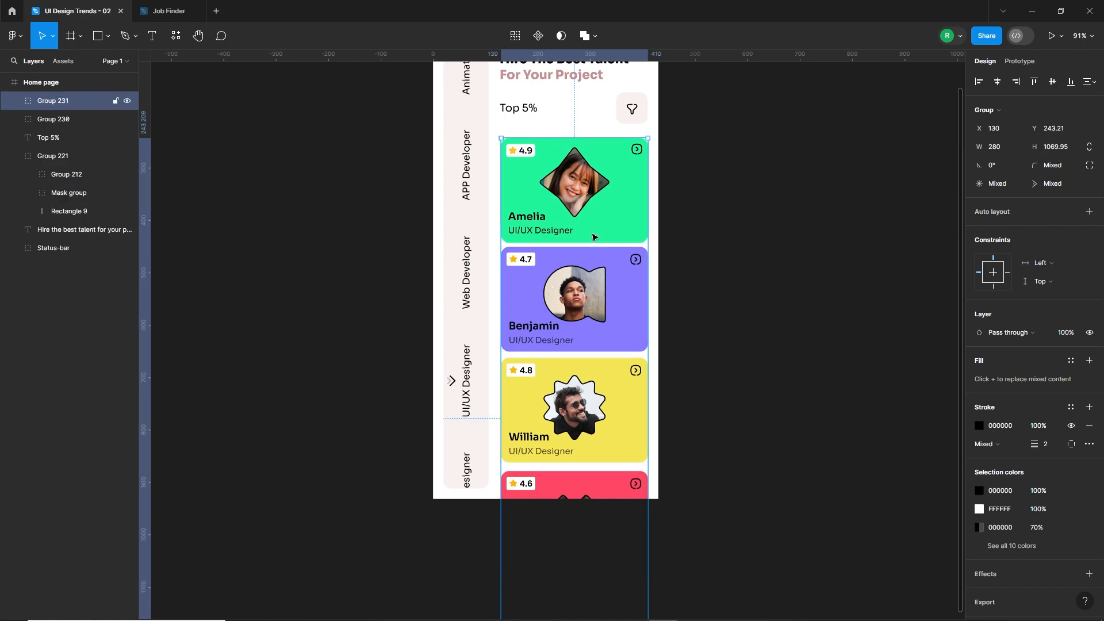
Rename the group of talent cards as "Cards".
type("Cra")
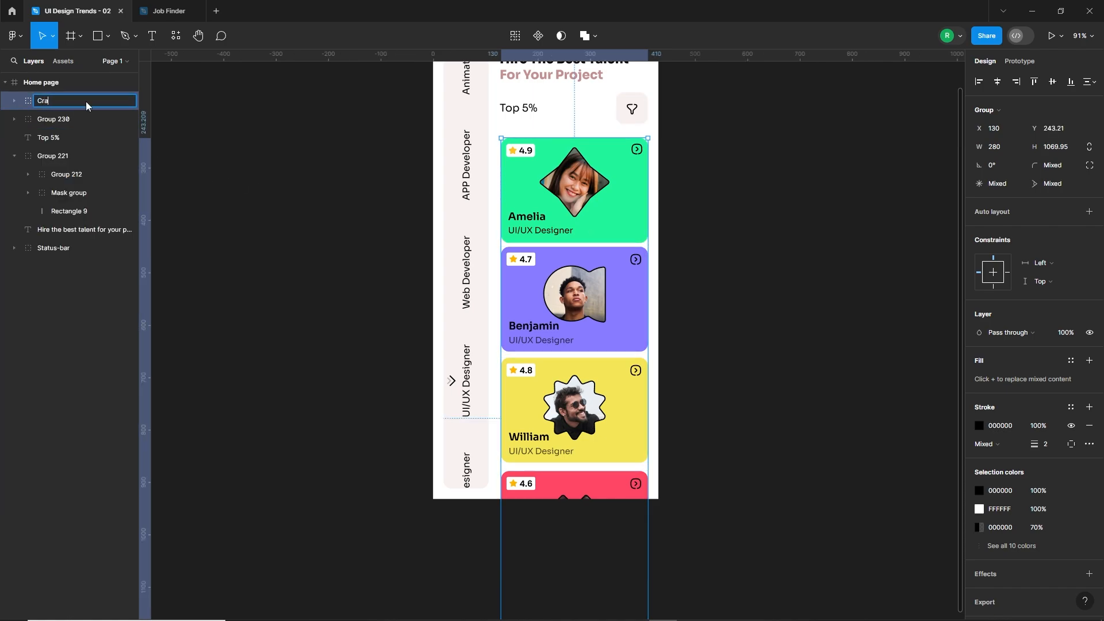
key("BackSpace")
key("BackSpace")
type("ar")
key("Return")
left_click(690, 308)
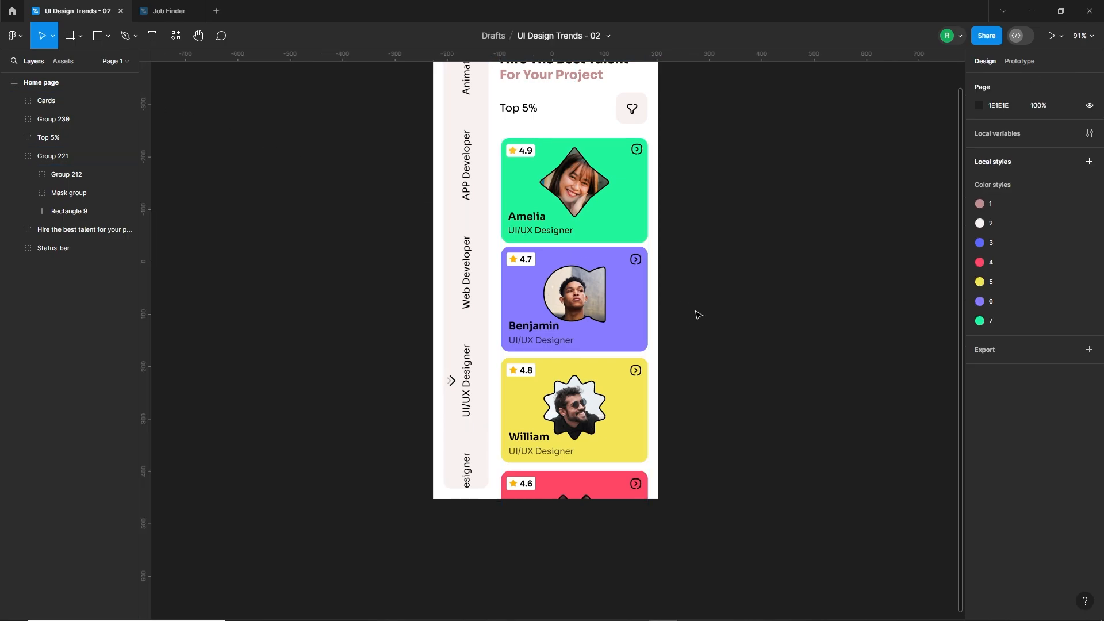
left_click(576, 286)
scroll(574, 283, "down", 4)
left_click_drag(660, 226, 557, 283)
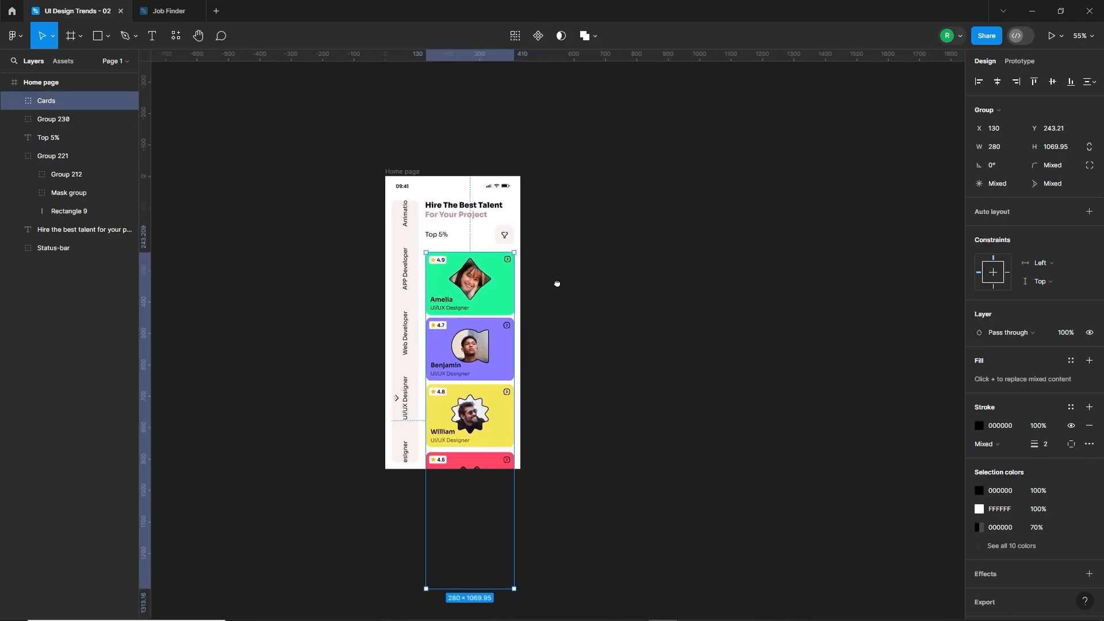
left_click(555, 345)
scroll(534, 365, "up", 3)
left_click_drag(535, 365, 572, 424)
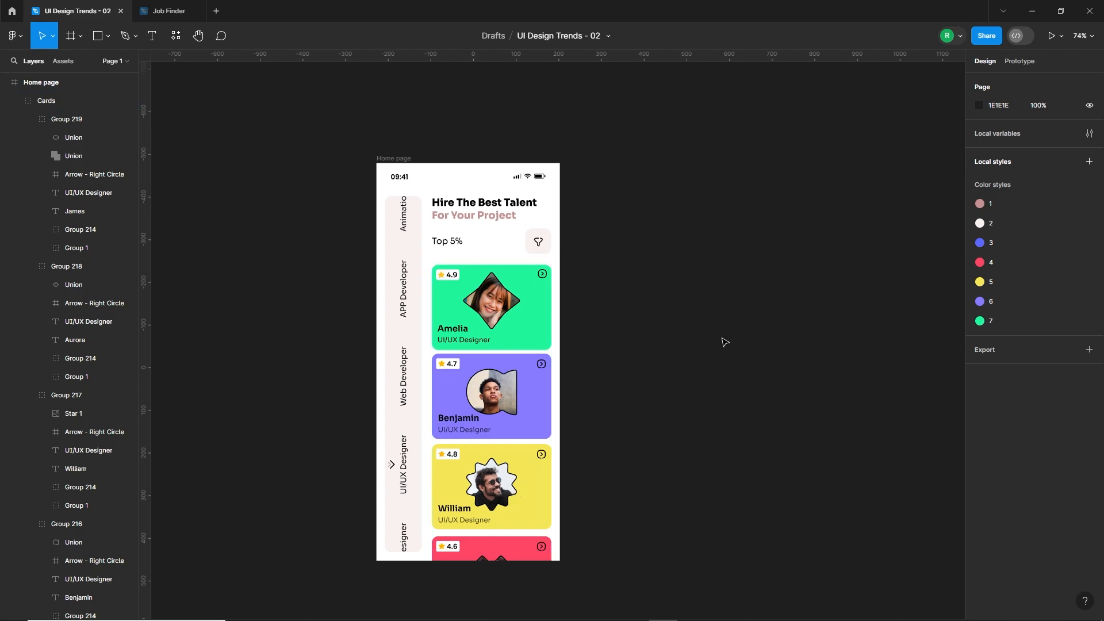
Duplicate the Home page frame and place the copy beside the original on its right side.
left_click(418, 174)
left_click_drag(418, 174, 627, 175, "alt")
left_click(585, 312)
scroll(585, 312, "right", 3)
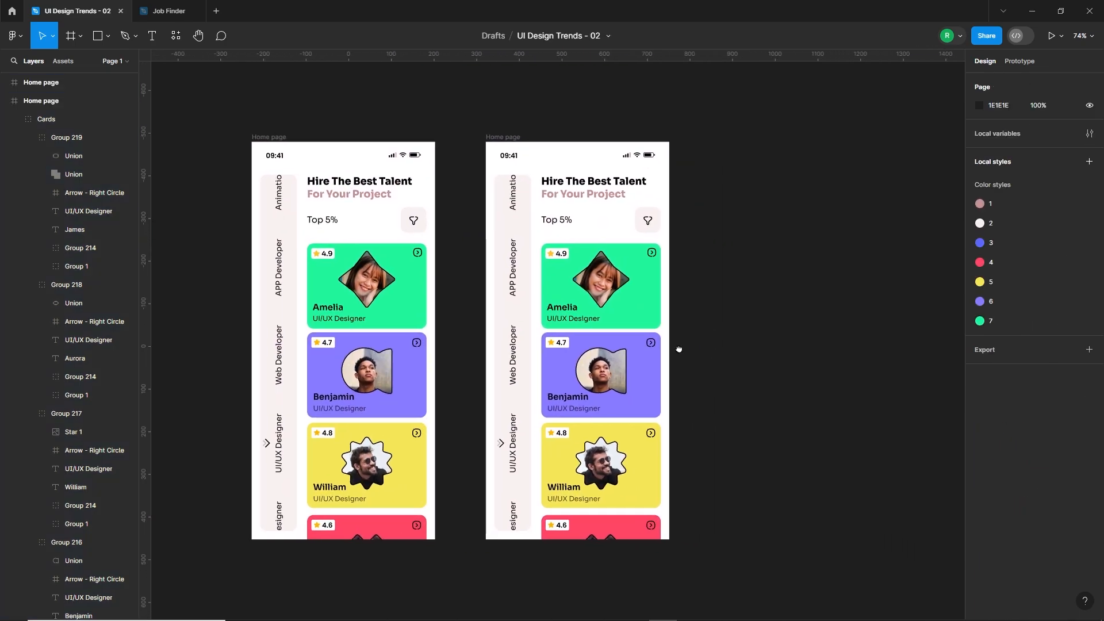
Delete the category sidebar, heading, "Top 5%" label and filter button from the copied frame.
left_click(513, 338)
key("Delete")
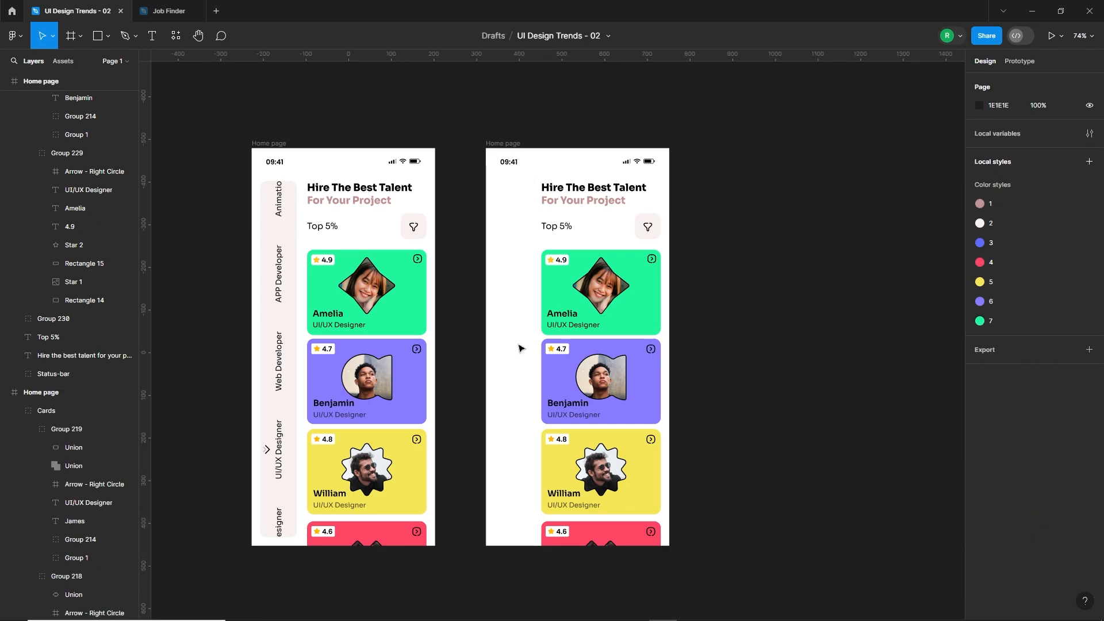
left_click(561, 193)
key("Delete")
left_click(557, 227)
key("Delete")
left_click(647, 226)
key("Delete")
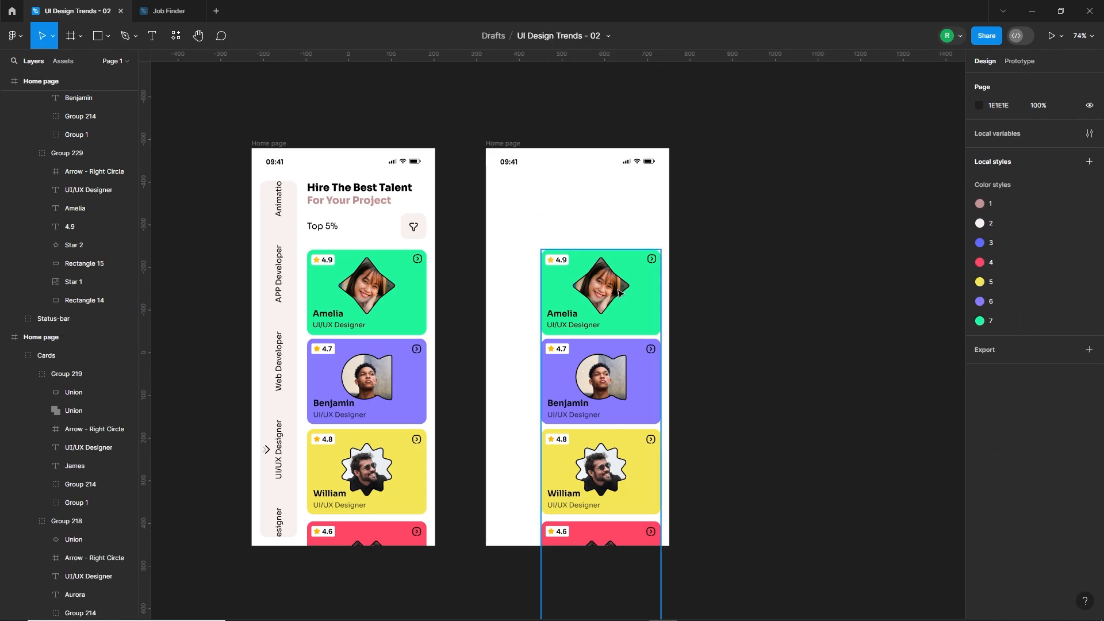
Shift the copied Cards group left to about X 83 and move its green and purple cards up out of the frame.
mouse_move(636, 317)
left_mouse_down()
mouse_move(607, 314)
mouse_move(616, 313)
left_mouse_up()
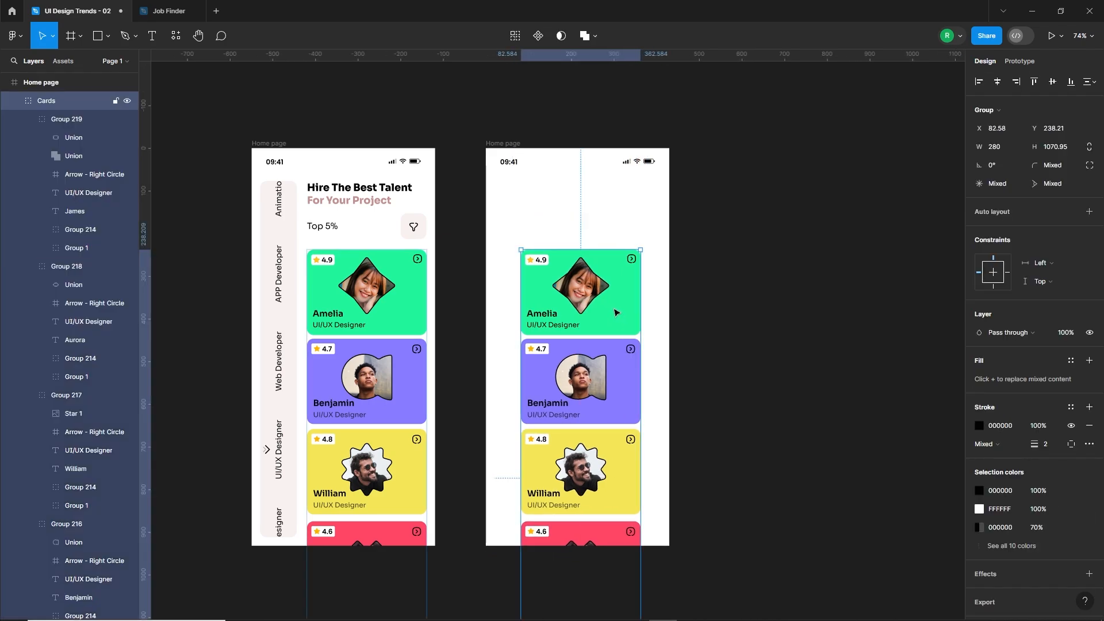
double_click(616, 314)
left_click(621, 403, "shift")
left_click_drag(623, 407, 592, 174)
Select the copy's red and blue cards and move them down below the frame's lower edge.
scroll(610, 282, "down", 1)
left_click(595, 513)
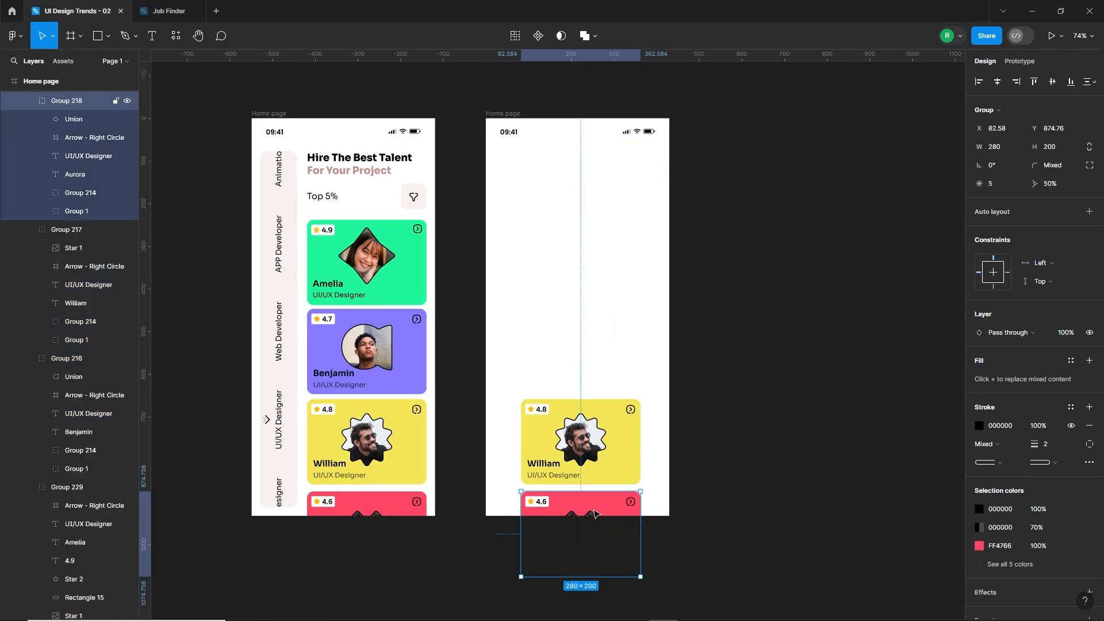
scroll(62, 170, "up", 3)
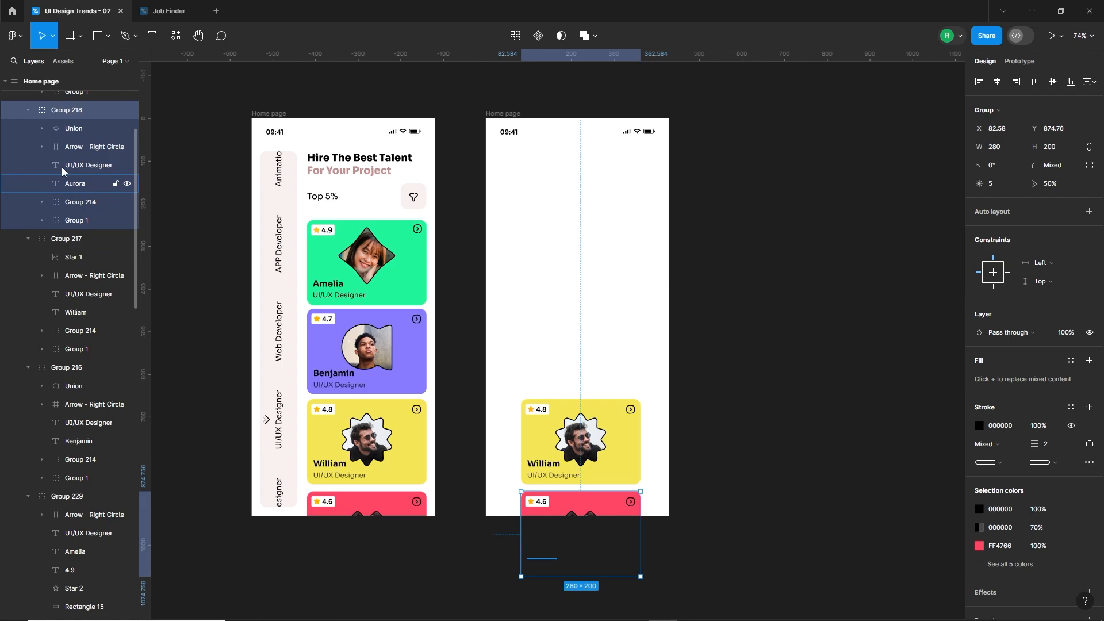
left_click(64, 121, "shift")
key("shift+Down")
key("shift+Down")
key("shift+Down")
key("shift+Down")
key("shift+Down")
key("shift+Down")
key("shift+Down")
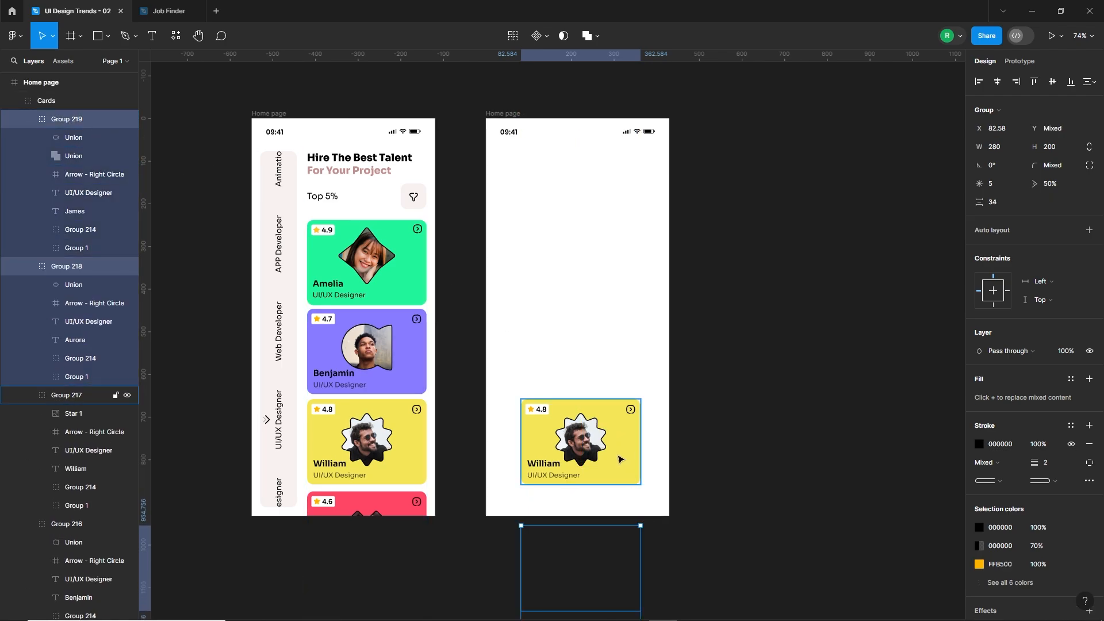
Move the copy's yellow card up to Y 366 and stretch its background to fill the frame at 430 × 932.
left_click(626, 437)
left_click_drag(628, 435, 631, 311)
double_click(627, 310)
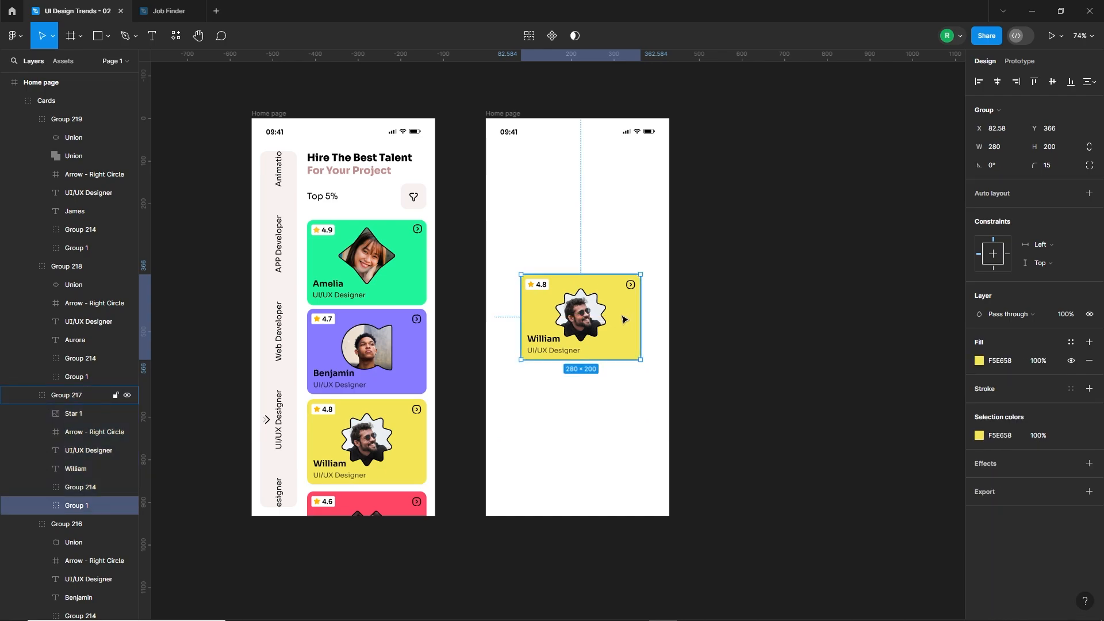
left_click_drag(595, 274, 595, 118)
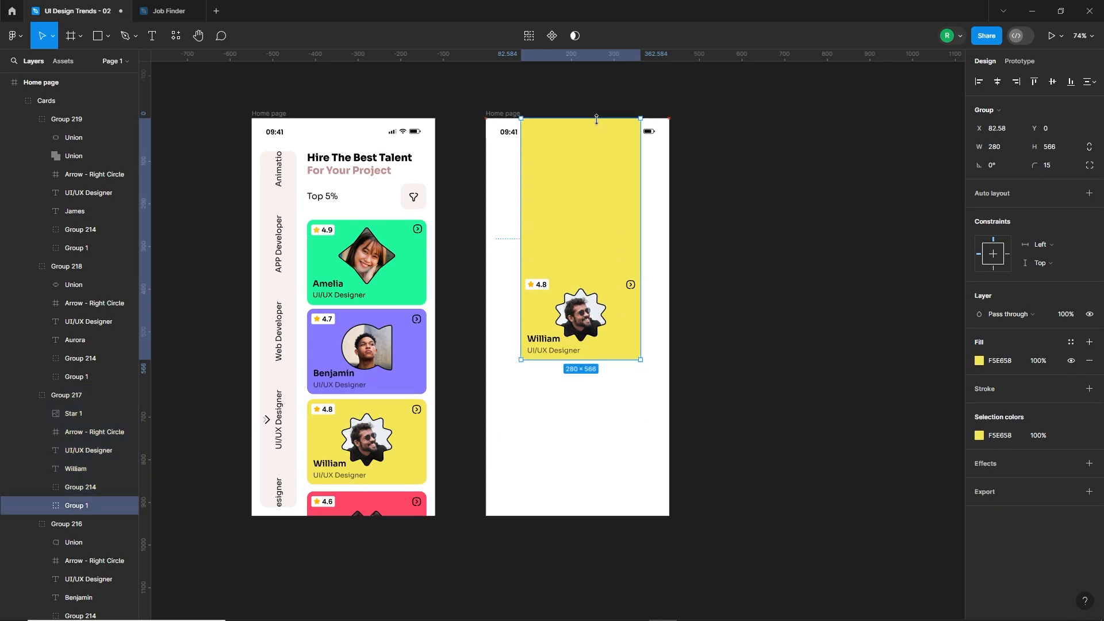
left_click_drag(519, 229, 486, 230)
left_click_drag(641, 228, 670, 228)
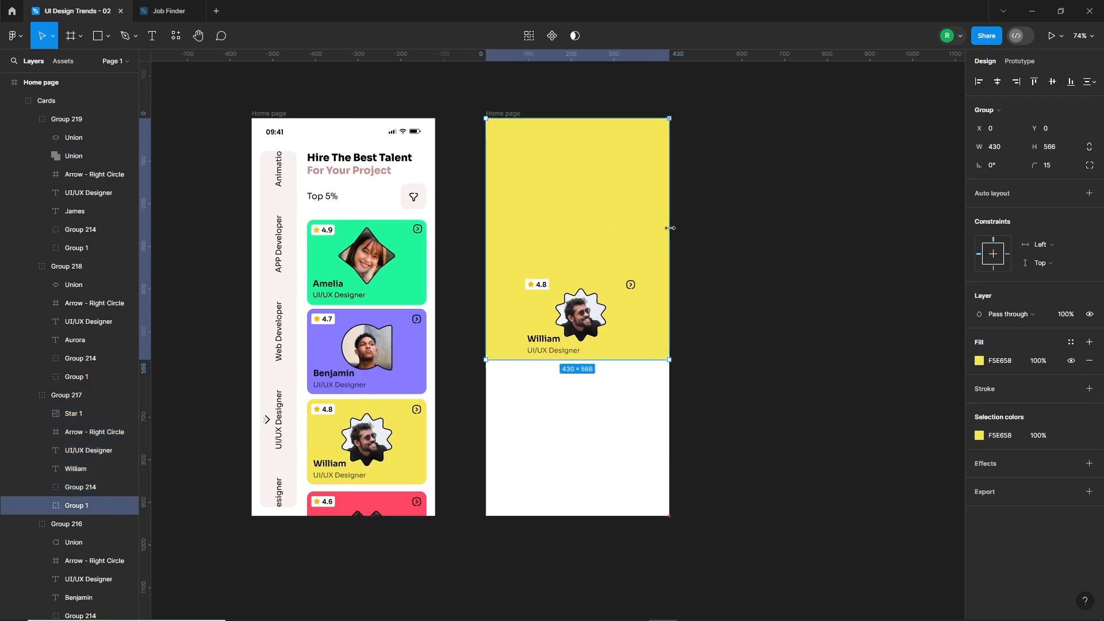
left_click_drag(605, 355, 607, 516)
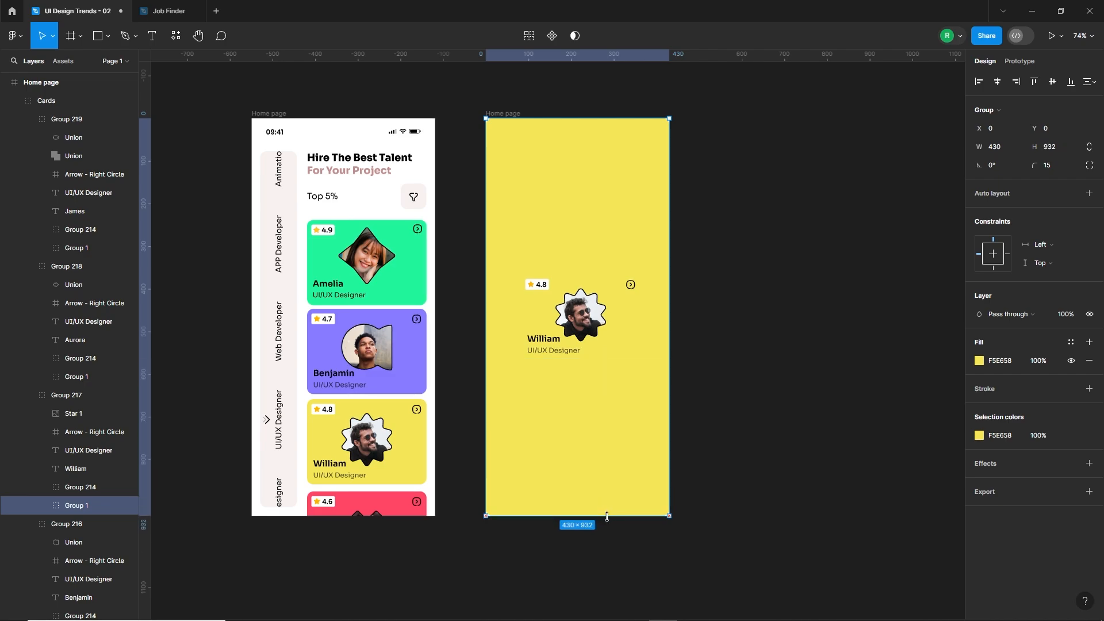
Move the star-shaped portrait on the yellow frame up to about Y 123.
left_click(591, 325)
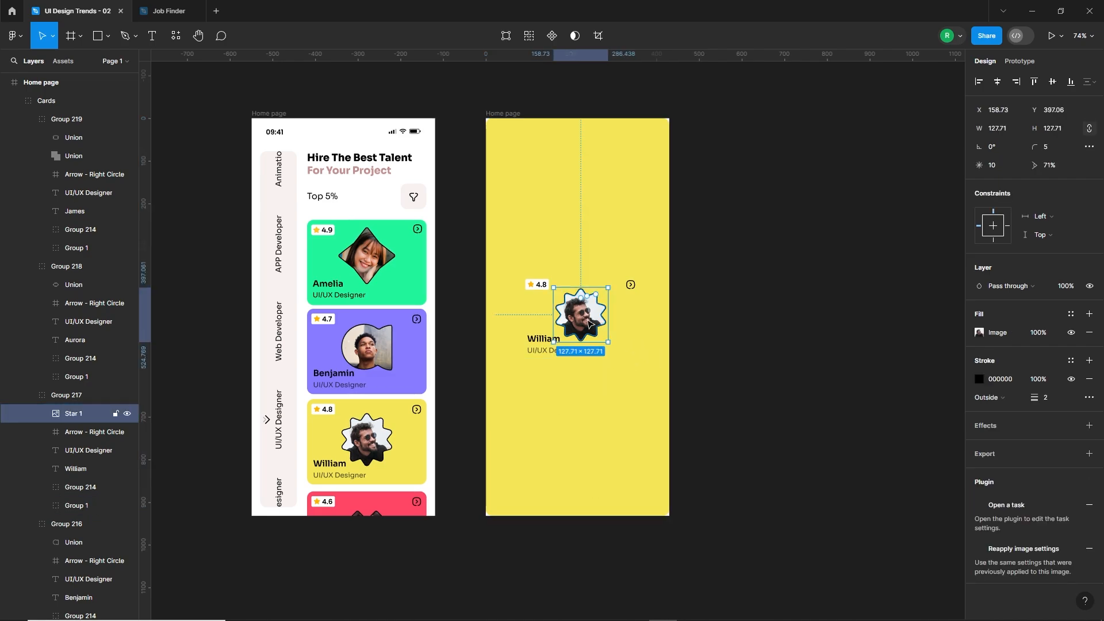
left_click_drag(592, 328, 591, 211)
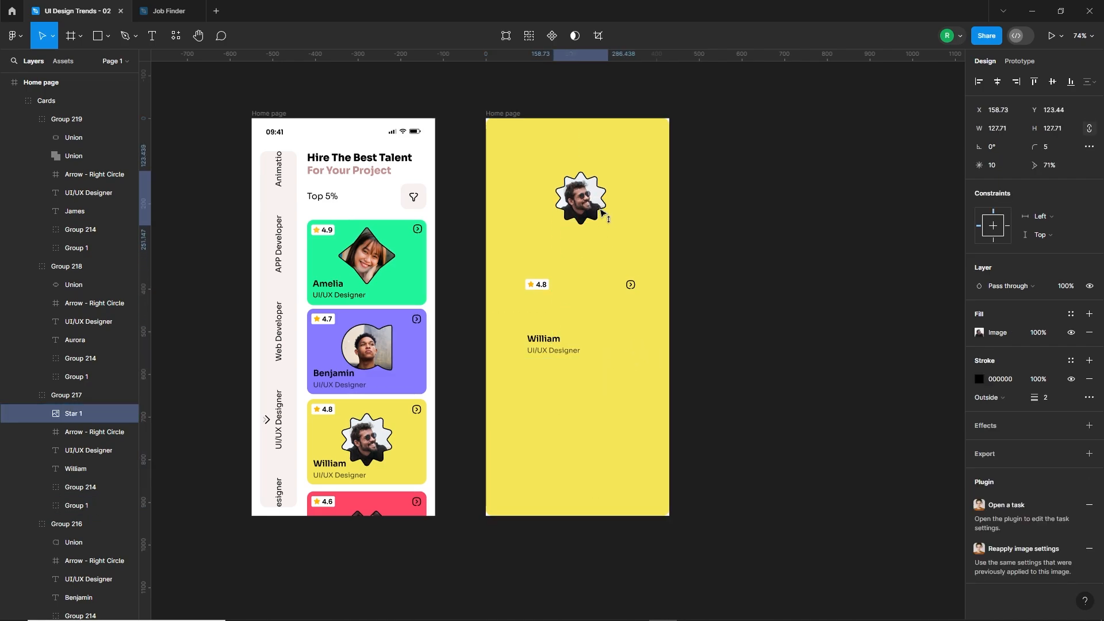
Set the yellow background's corner radius to 0 and paste the status bar at the top of the second frame.
left_click(588, 138)
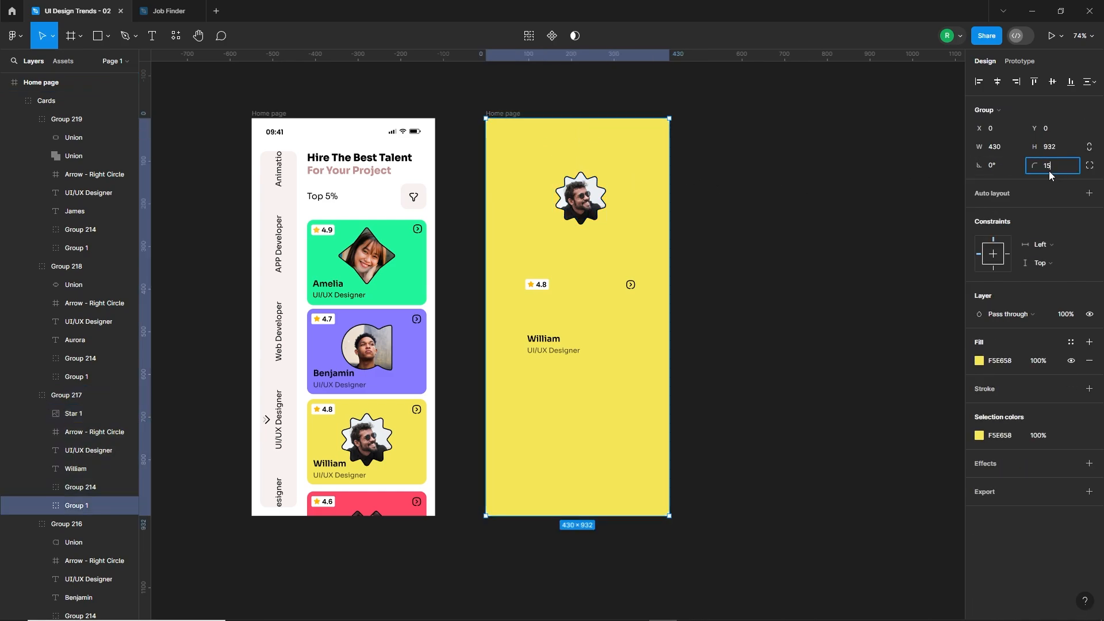
type("0")
key("Return")
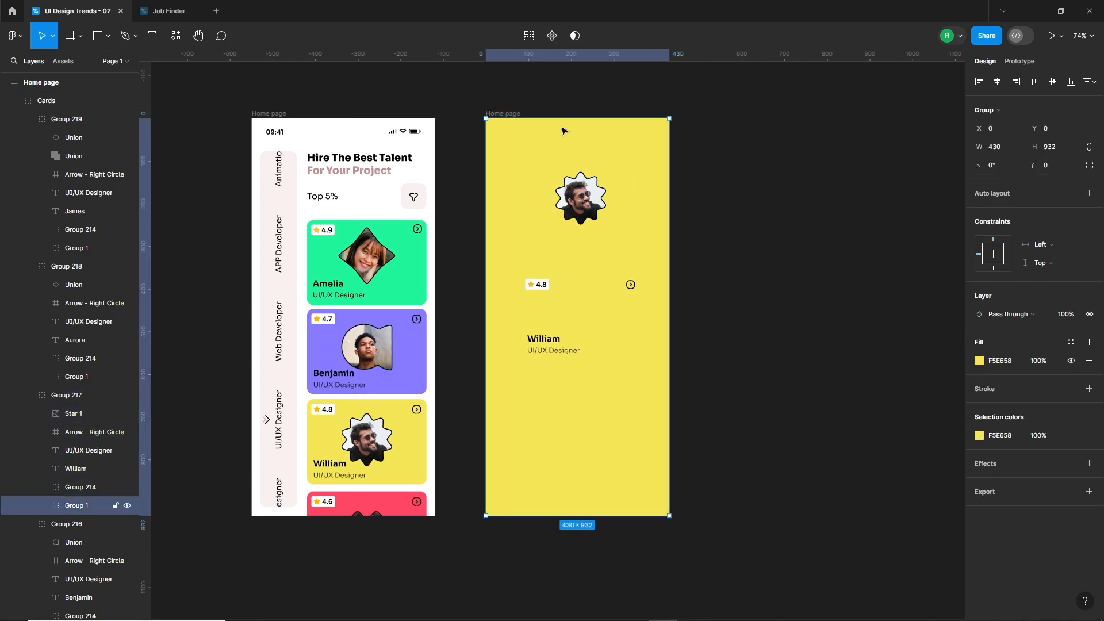
key("ctrl+v")
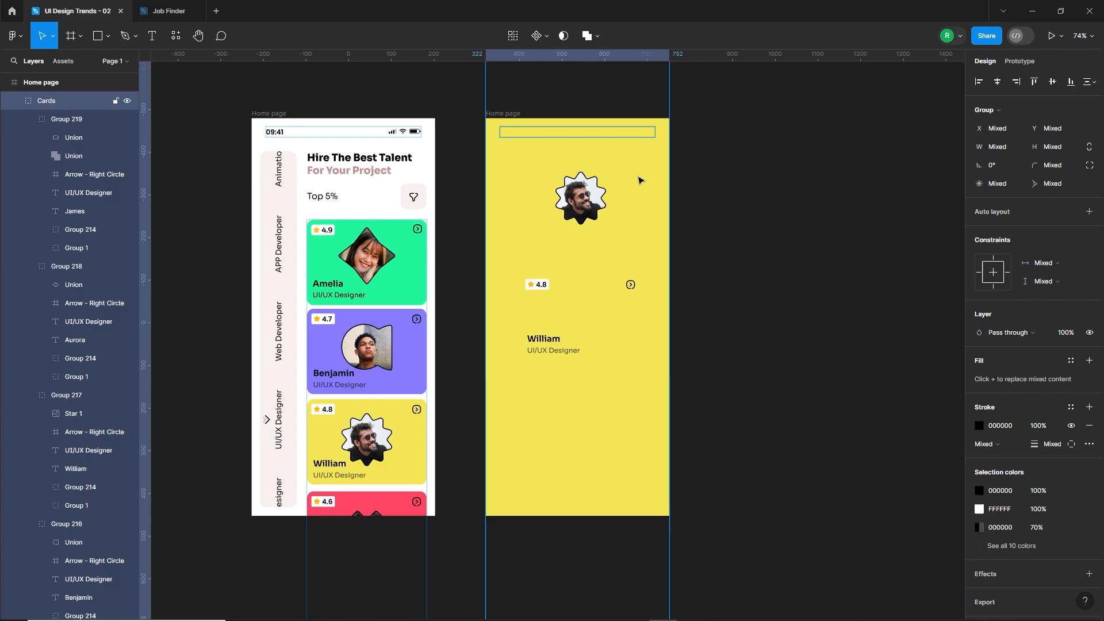
Enlarge the star-shaped portrait to about 211 × 211 and lower it to about Y 120.
double_click(585, 204)
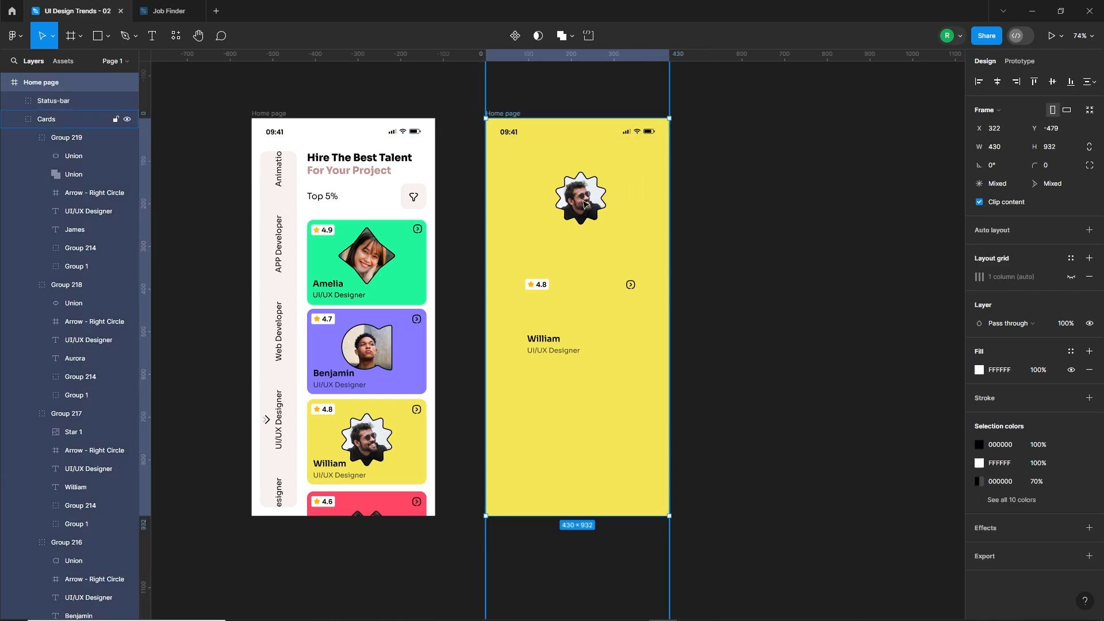
double_click(585, 204)
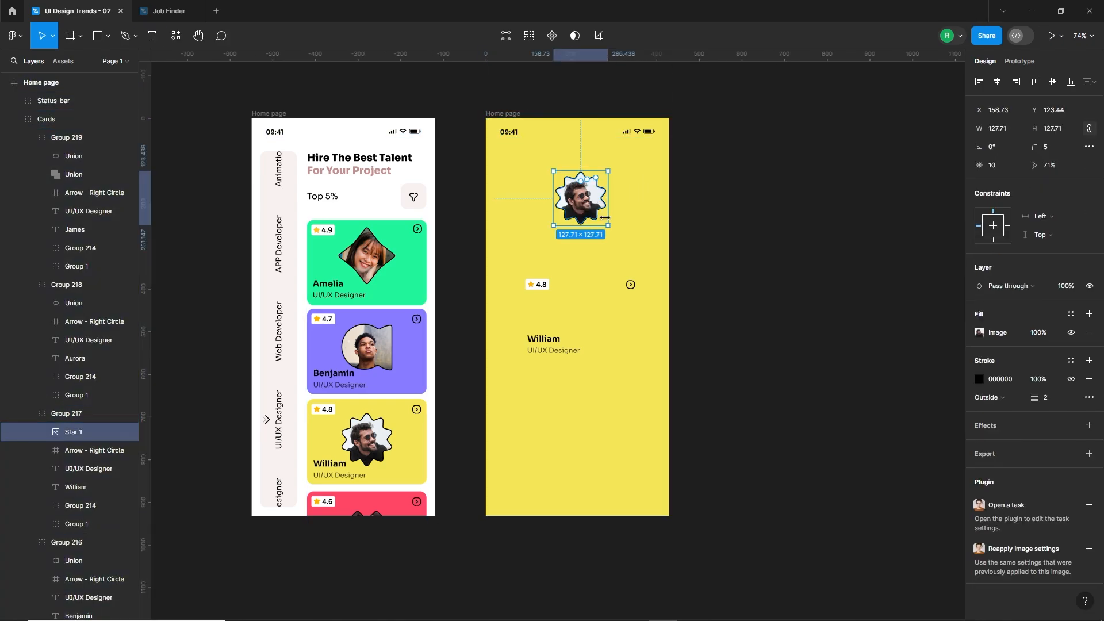
left_click_drag(608, 225, 626, 233)
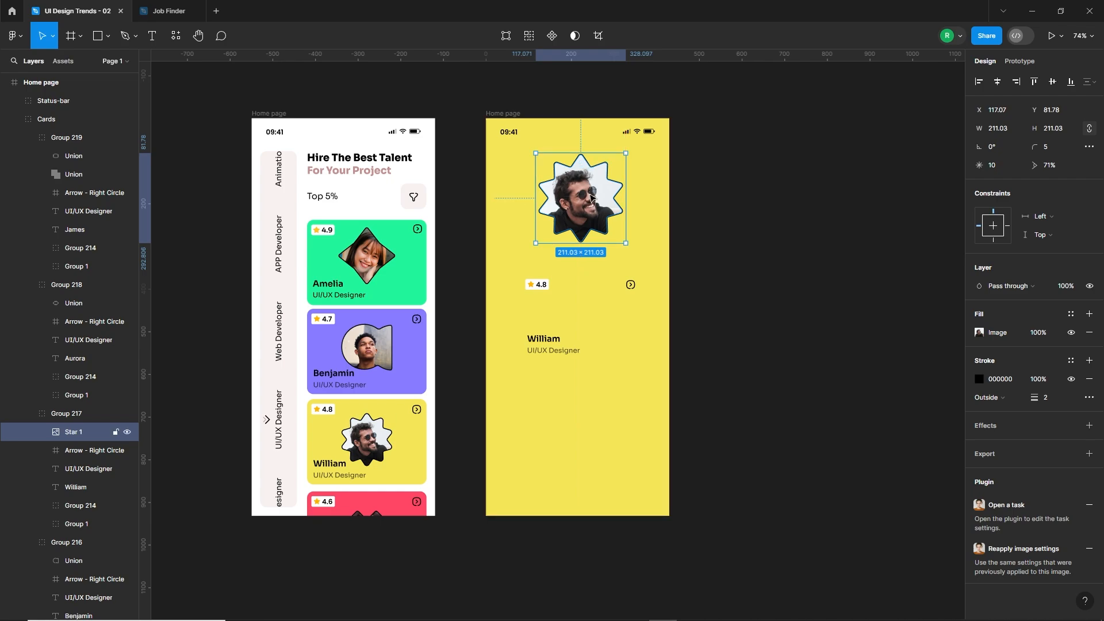
left_click_drag(575, 207, 575, 223)
Move the 4.8 rating badge to the yellow frame's upper-left area, show the layout grid and align the badge with its left margin.
left_click(542, 287)
left_click_drag(542, 288, 515, 168)
left_click(518, 114)
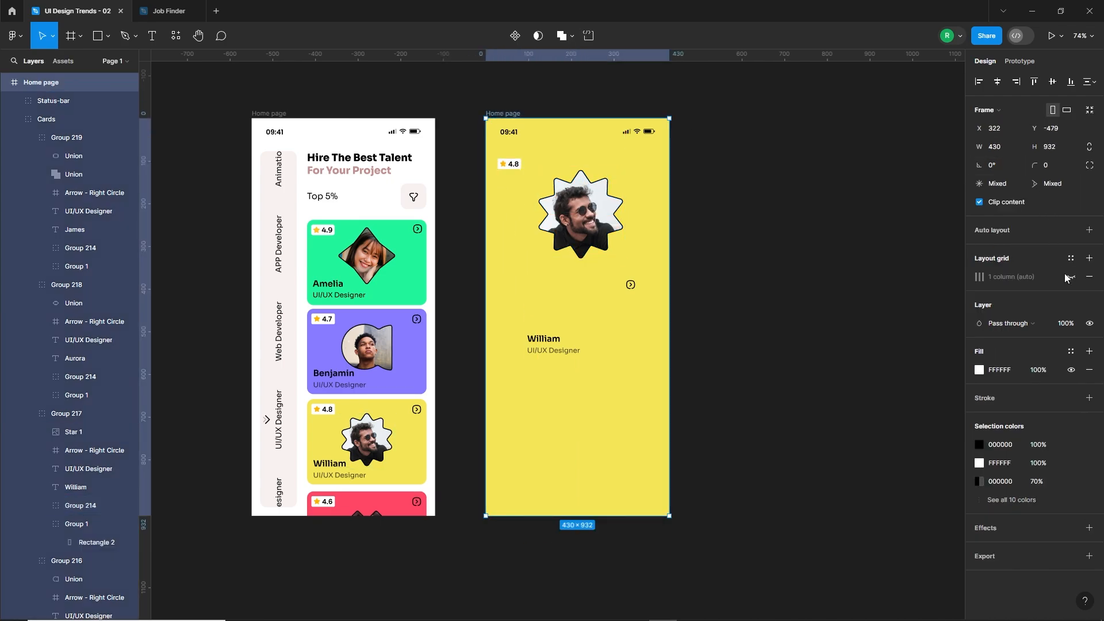
scroll(513, 144, "up", 5)
left_click(519, 211)
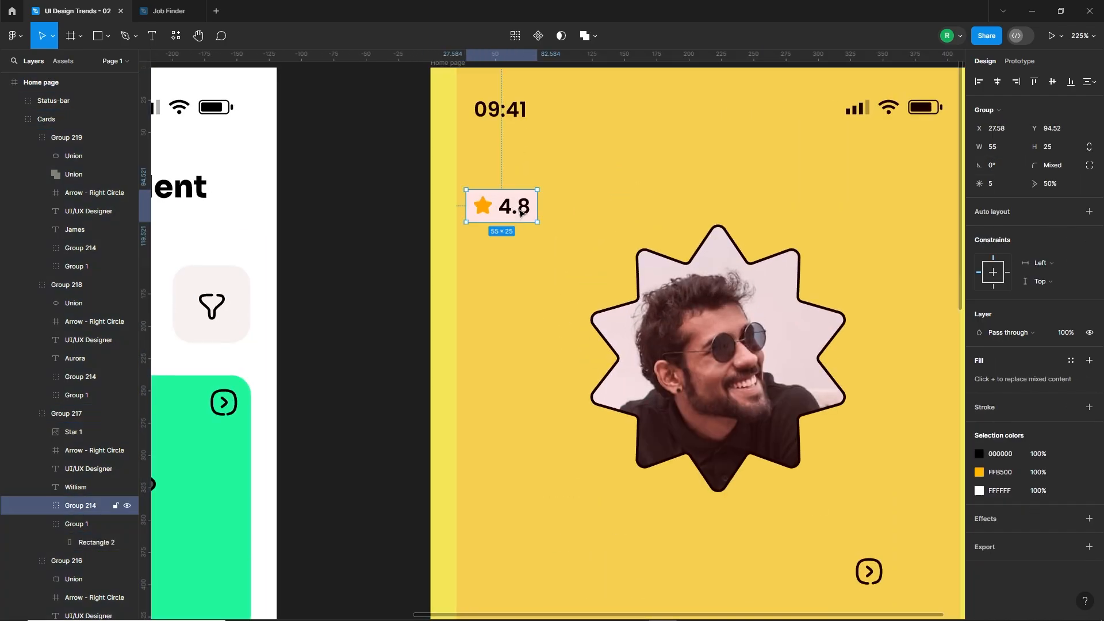
left_click_drag(520, 214, 510, 203)
Centre the star-shaped portrait horizontally on the yellow frame.
scroll(555, 223, "down", 3)
left_click(685, 302)
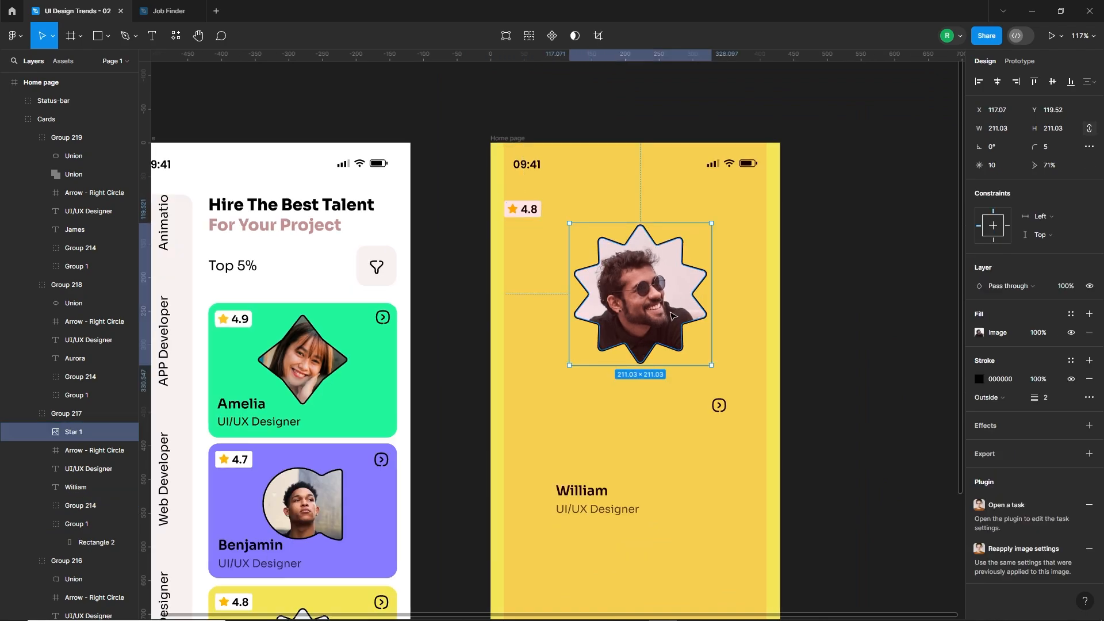
left_click(997, 81)
Delete the circled arrow icon from the yellow frame.
scroll(678, 345, "down", 1)
left_click(718, 389)
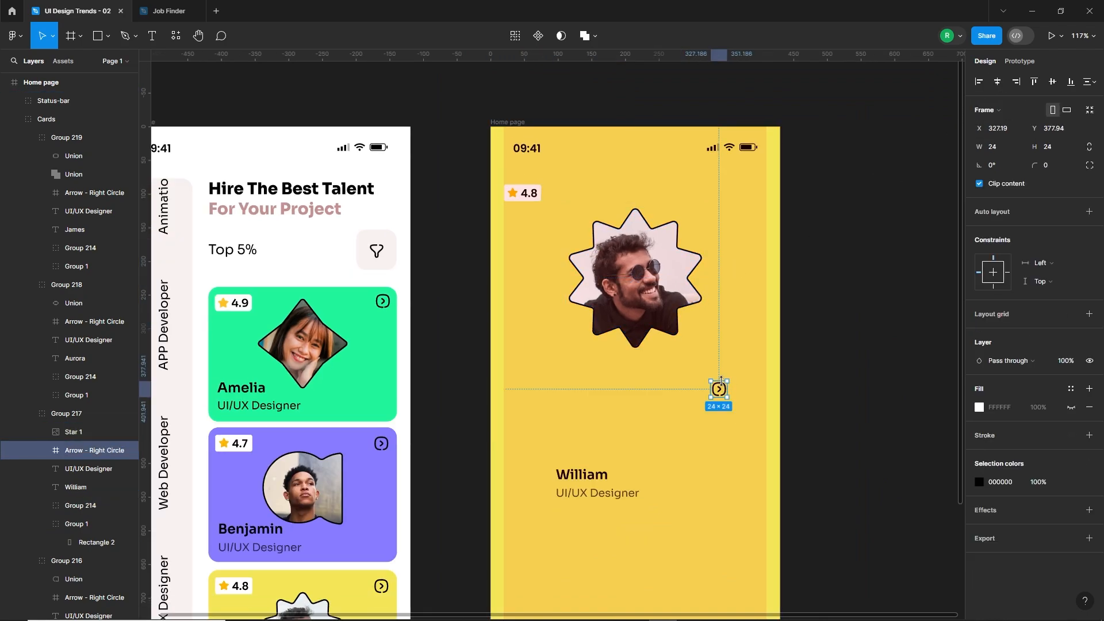
key("Delete")
Move the name and job title together to just below the portrait and centre them horizontally.
left_click(587, 481)
double_click(595, 480)
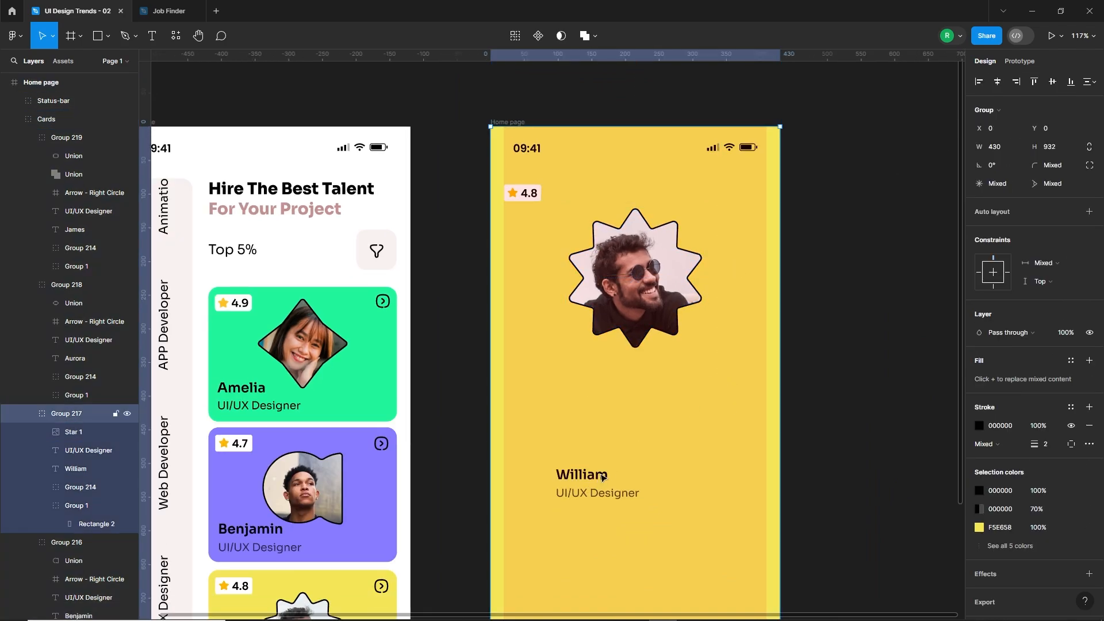
double_click(601, 476)
left_click(602, 492, "shift")
left_click_drag(595, 482, 638, 382)
left_click(997, 81)
Set the font size of the name label under the portrait to 22.
left_click(711, 402)
left_click(649, 377)
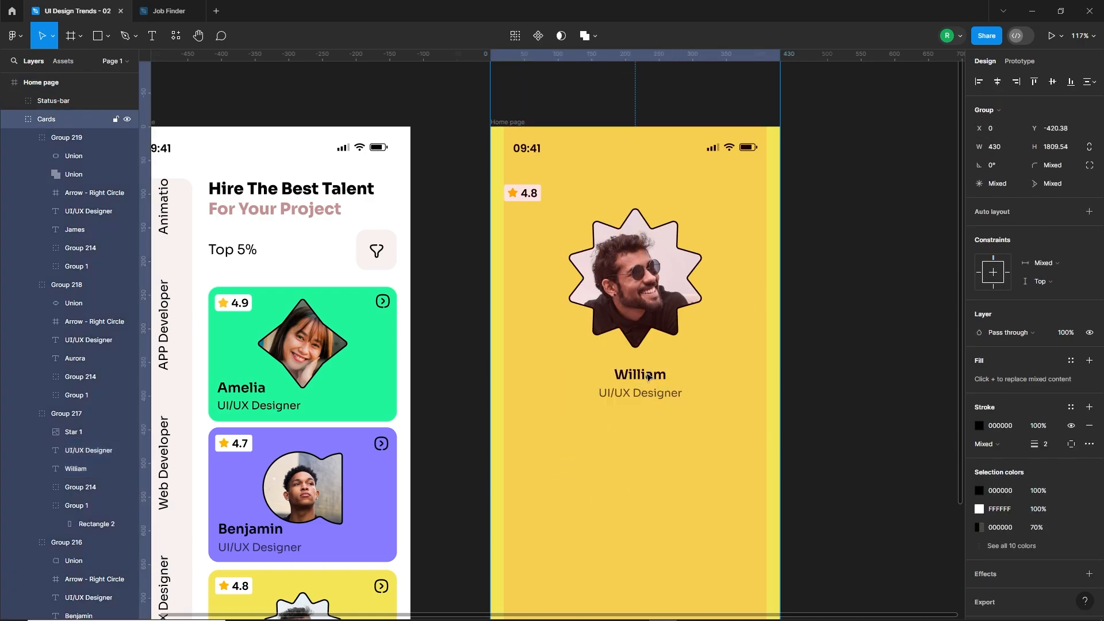
double_click(649, 376)
double_click(649, 376)
key("Escape")
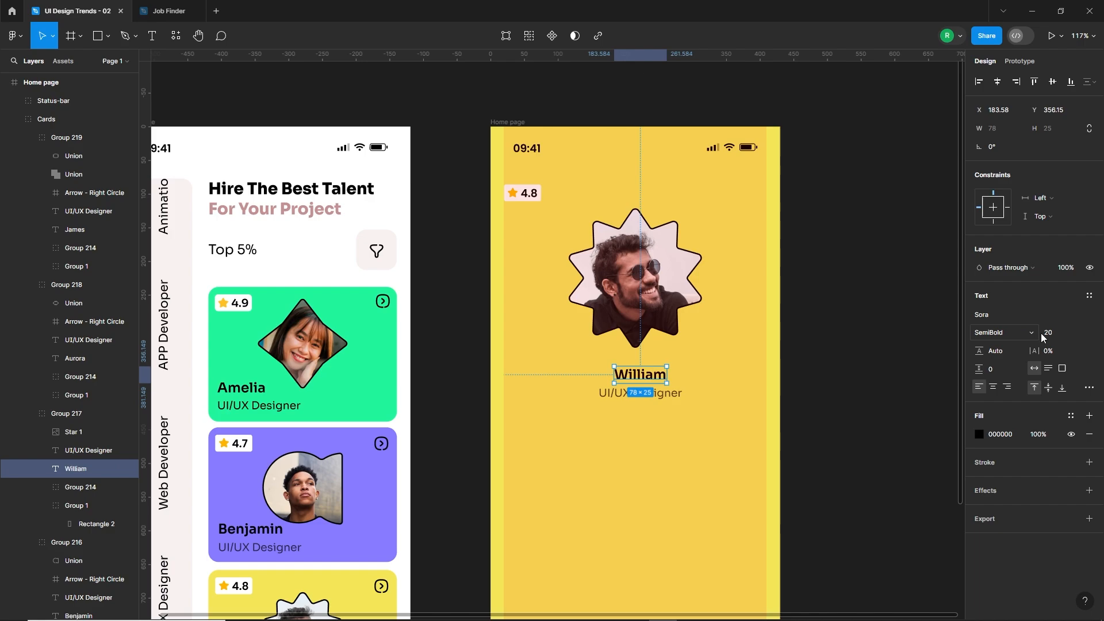
left_click(1060, 334)
type("22")
key("Return")
Change the name label to uppercase and set its font weight to ExtraBold.
left_click(1089, 386)
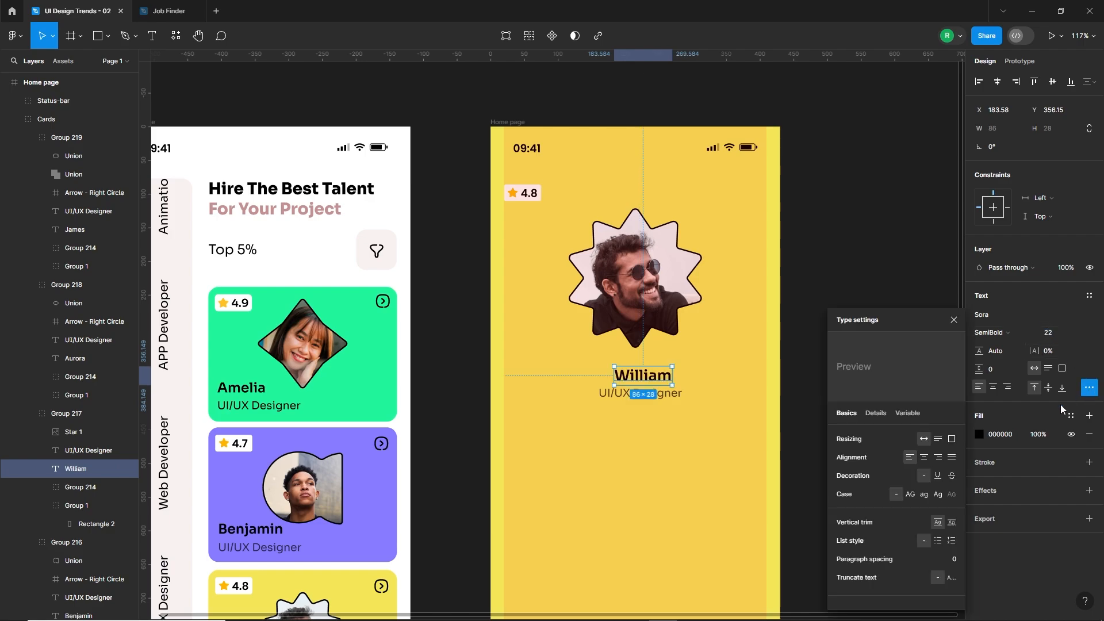
left_click(935, 494)
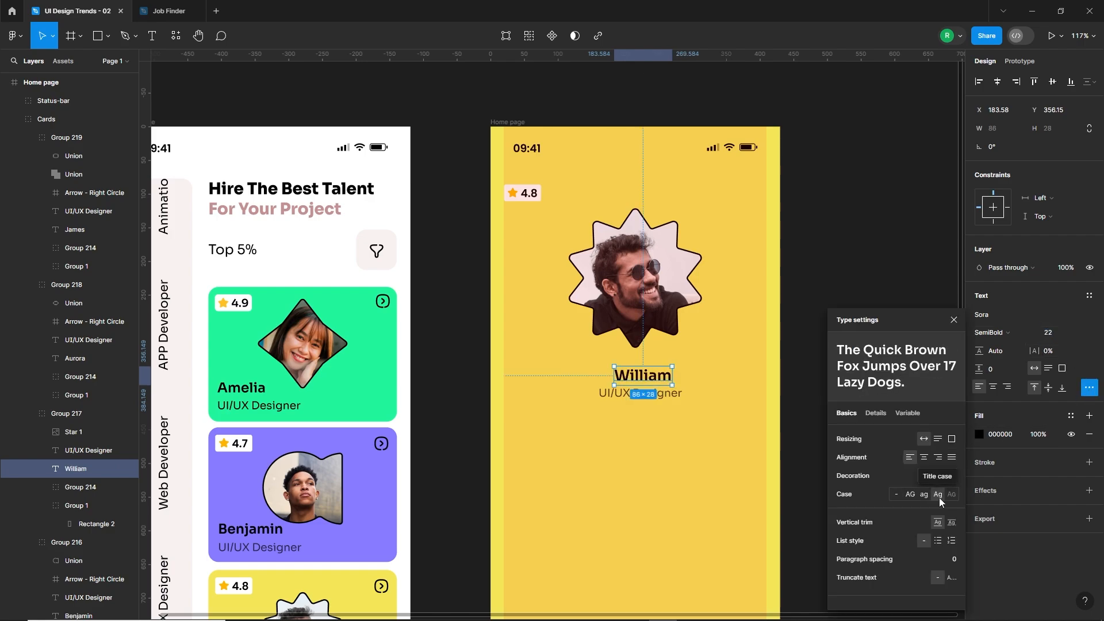
left_click(912, 494)
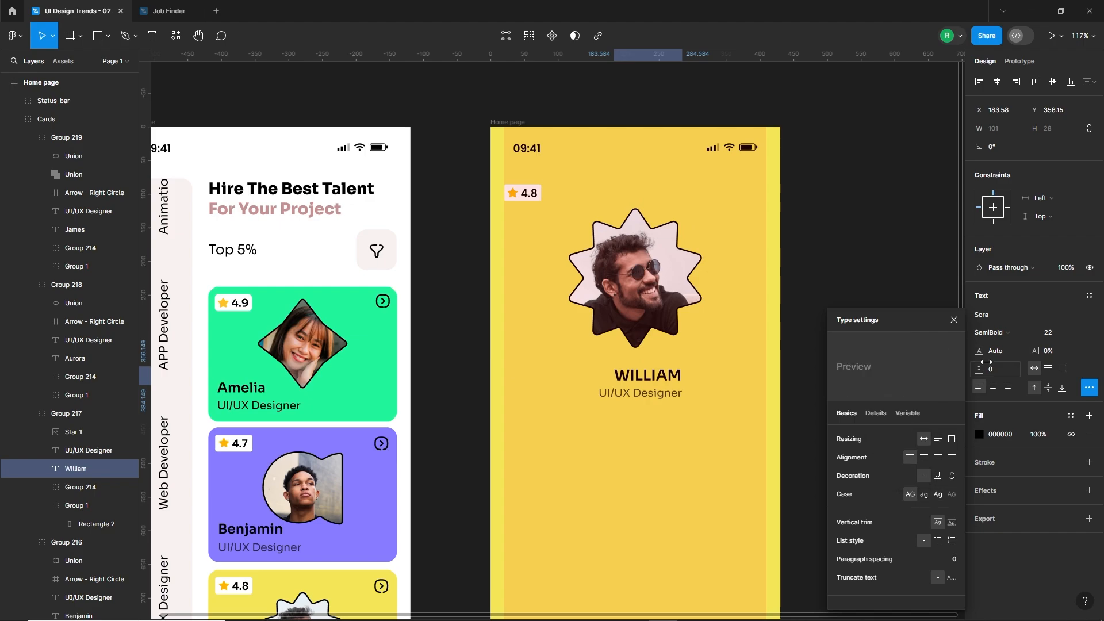
left_click(991, 332)
left_click(1012, 361)
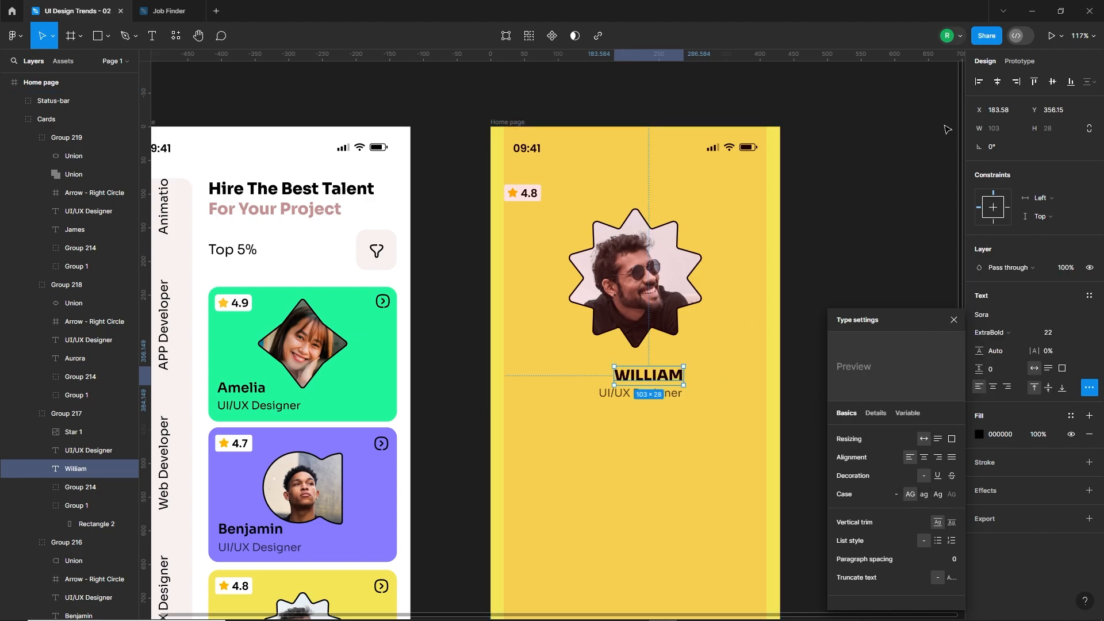
Centre the name and job title beneath the portrait and shift both slightly up towards it.
left_click_drag(673, 386, 659, 386)
left_click(664, 393)
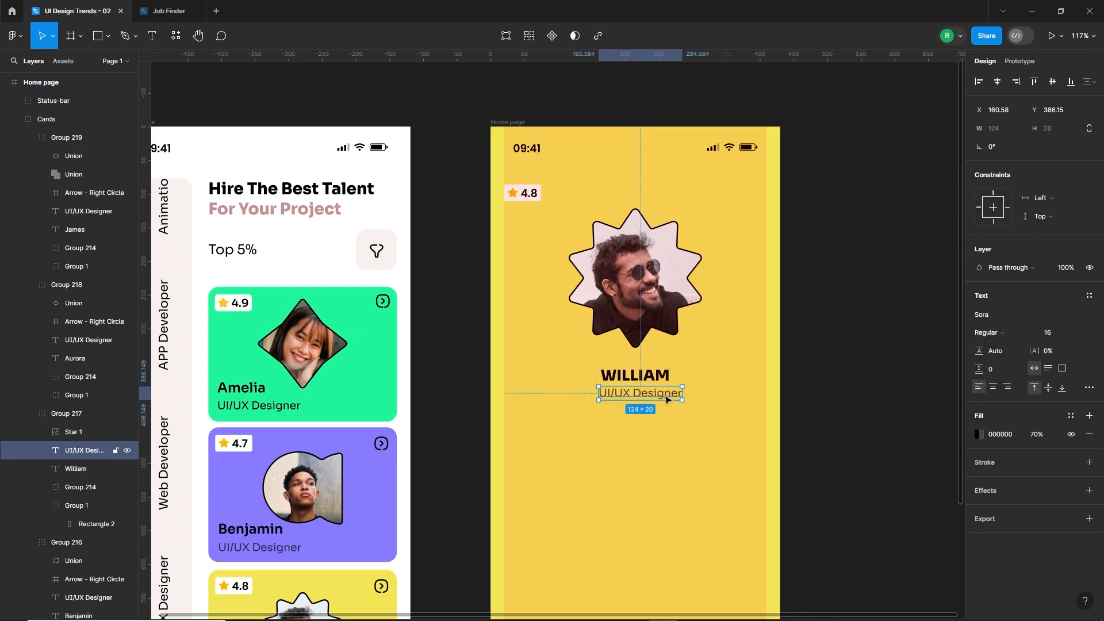
left_click(997, 82)
left_click(653, 372, "shift")
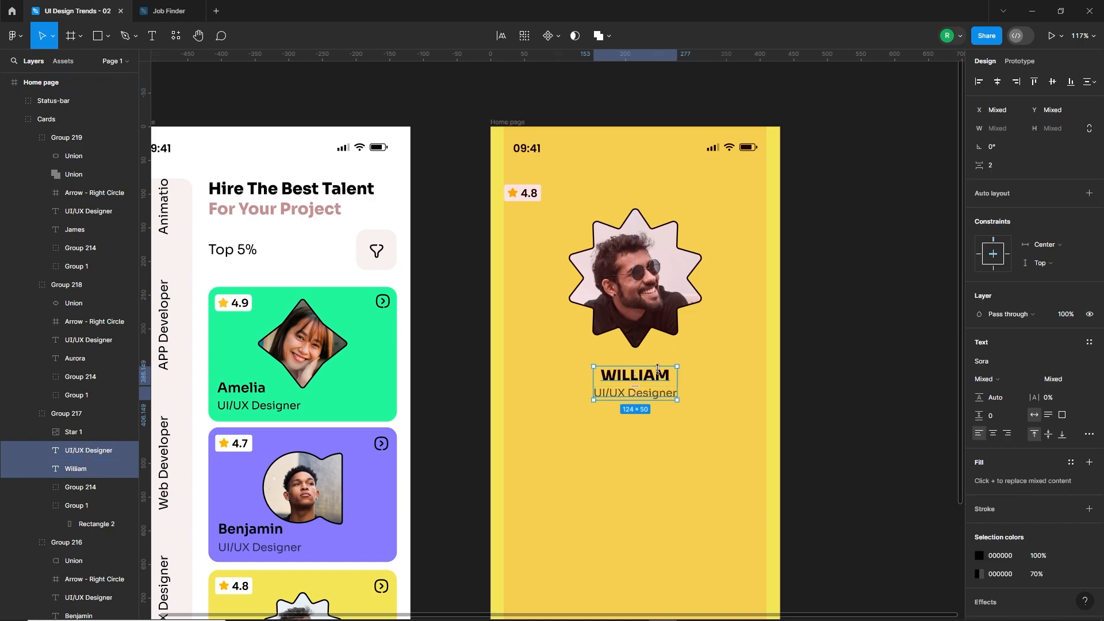
left_click_drag(658, 372, 658, 364)
Add a text box about 279 × 147 below the job title and paste the designer's bio into it.
left_click(610, 441)
scroll(611, 443, "down", 5)
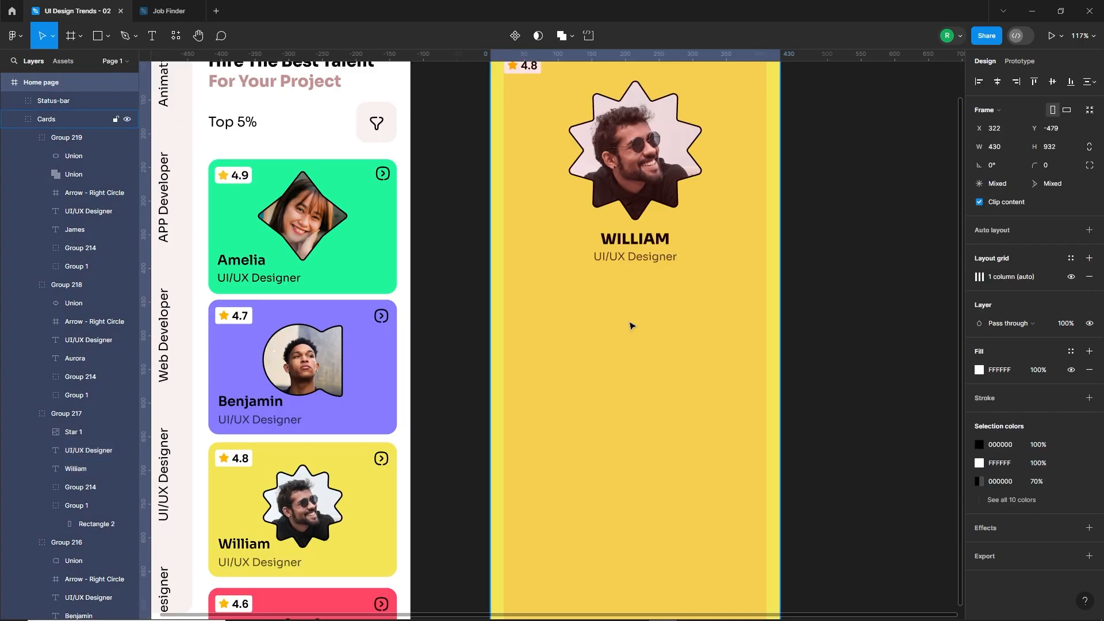
key("Escape")
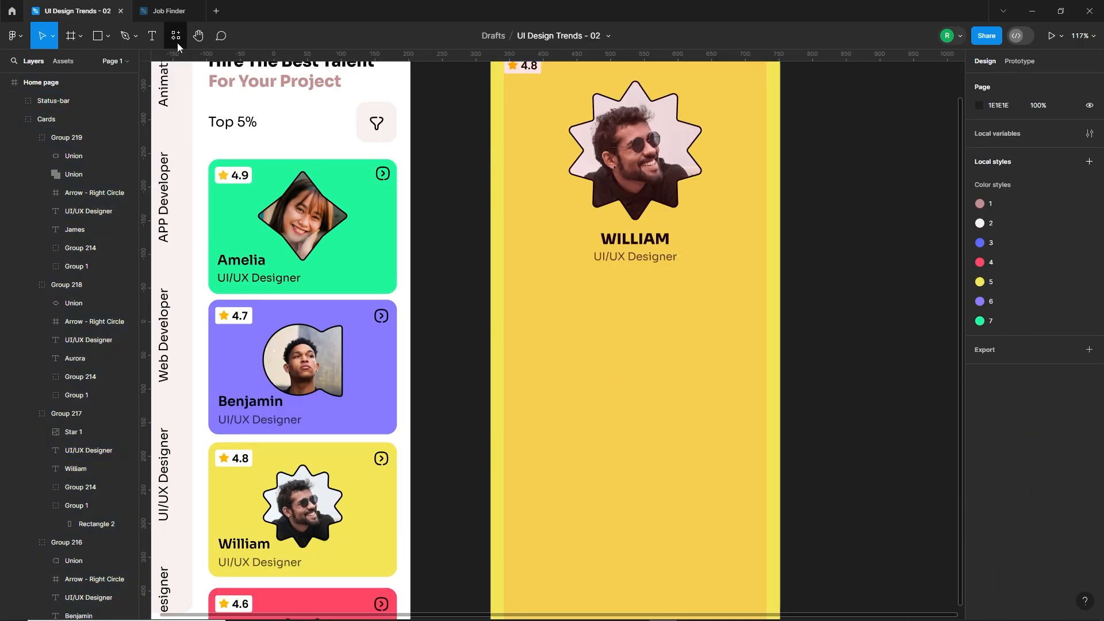
key("t")
left_click_drag(545, 294, 733, 392)
type("Meet Willium, your UX/UI design expert! Hiring Willium means innovative and seamless digital experiences for your users.")
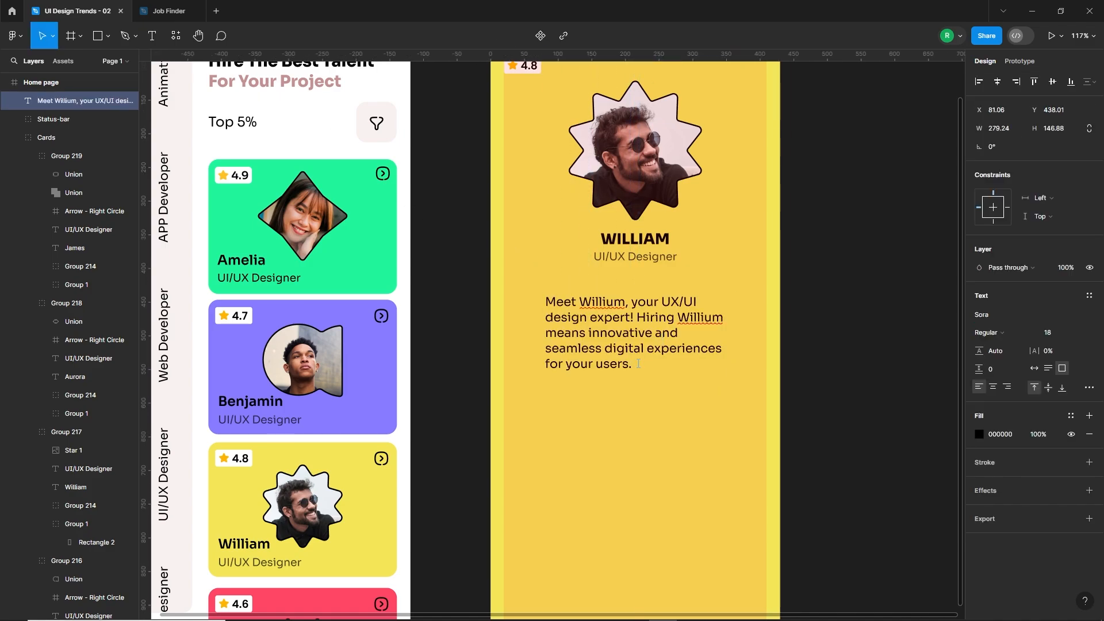
key("Escape")
Centre the bio text box horizontally on the frame and centre-align its text.
left_click_drag(667, 354, 656, 353)
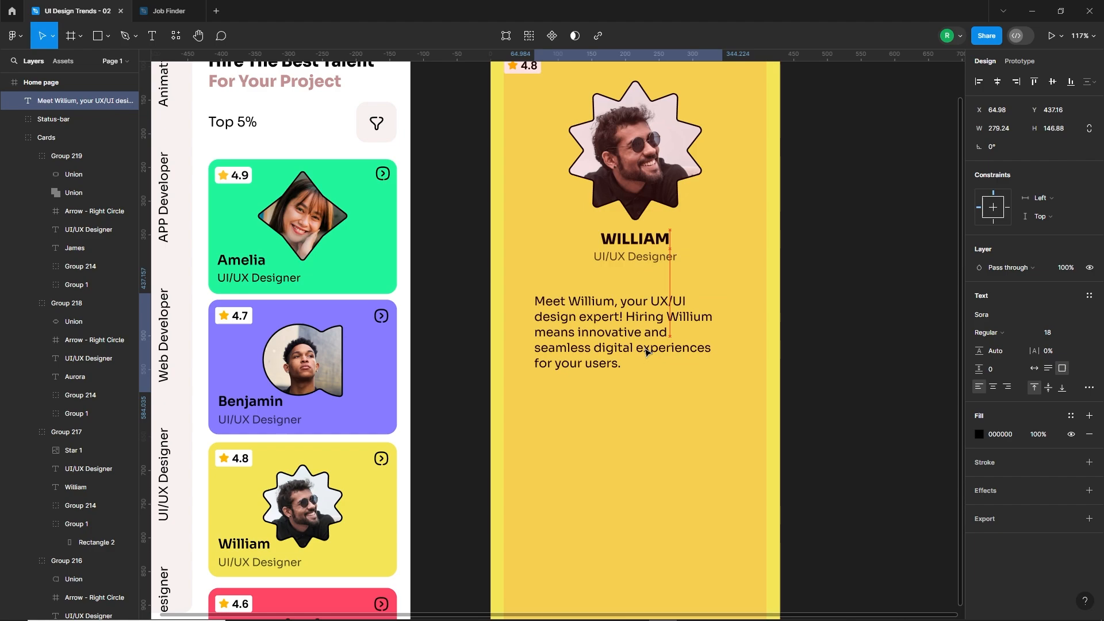
left_click(997, 83)
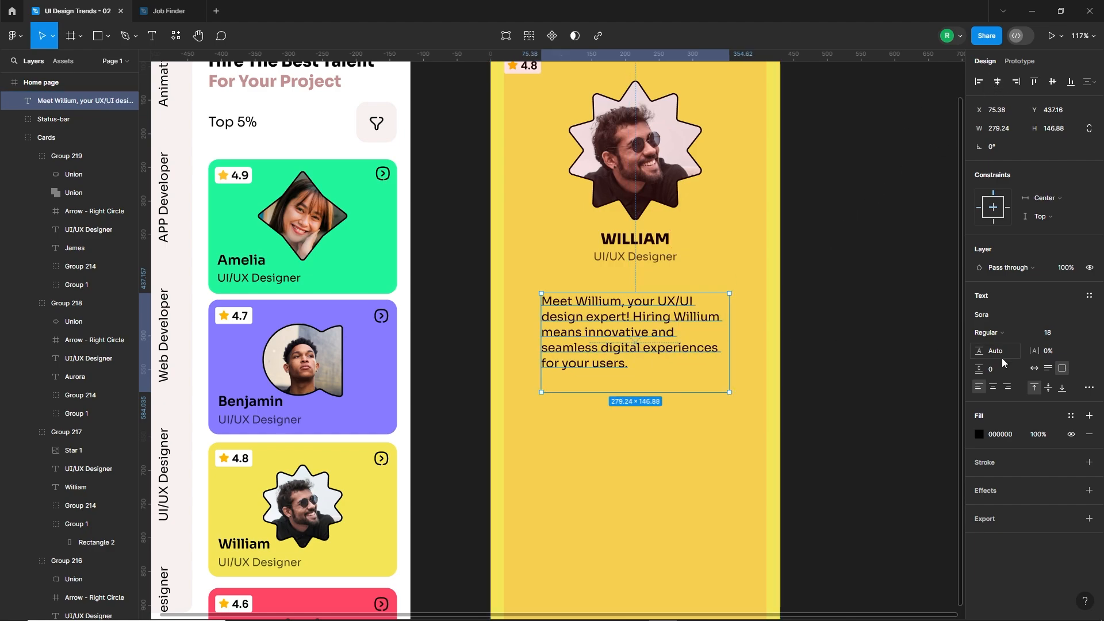
left_click(994, 389)
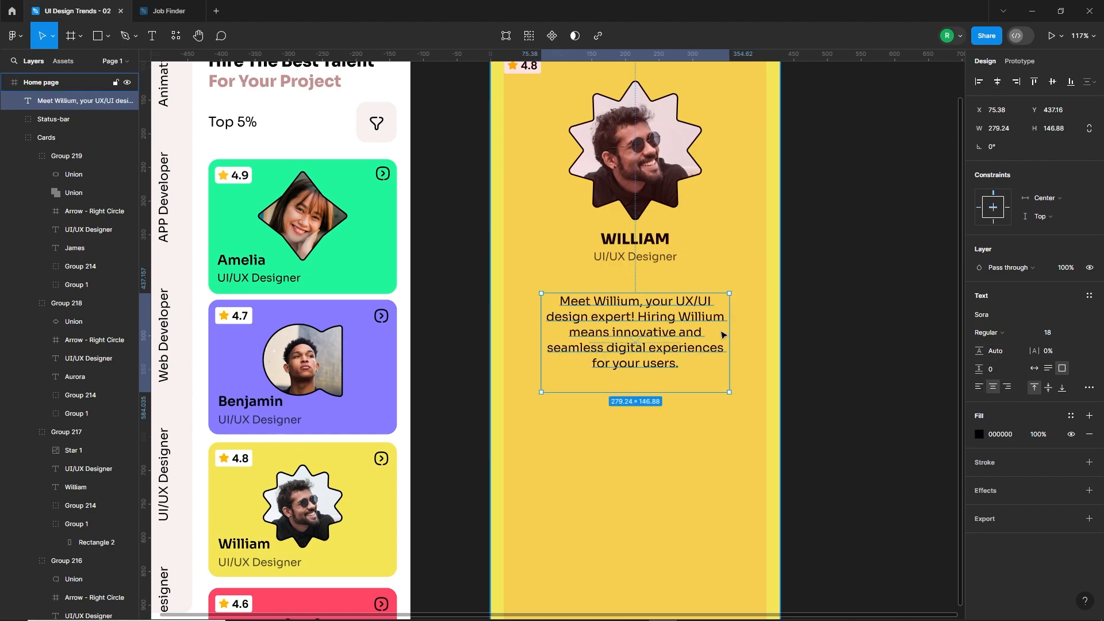
Widen the bio text box to about 305, raise it to about Y 407 and shorten it to fit the text.
left_click_drag(730, 334, 694, 314)
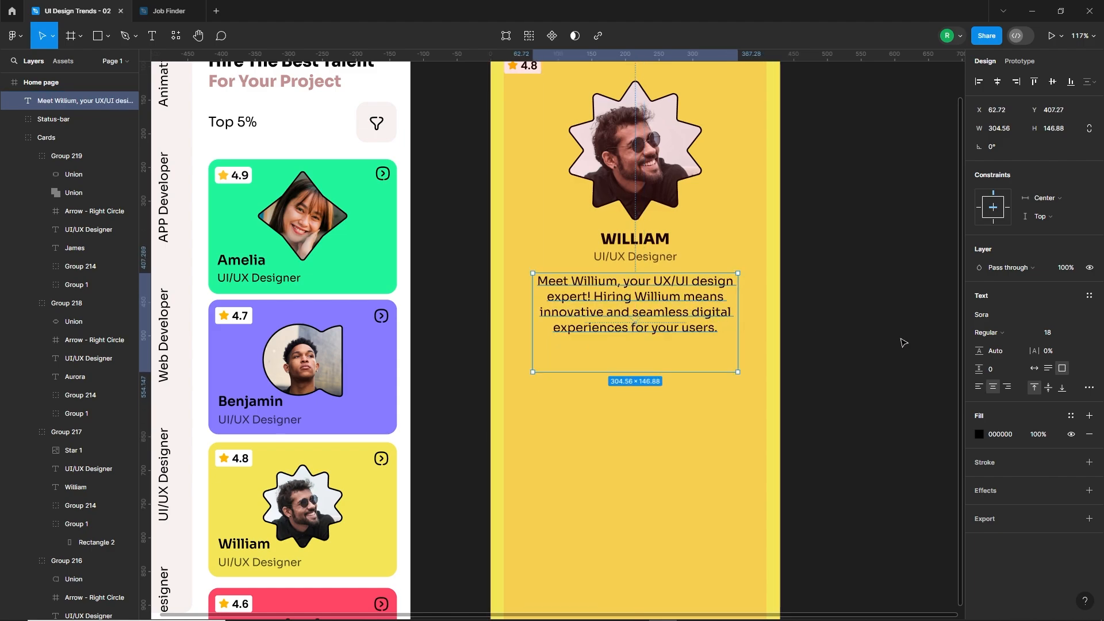
left_click_drag(636, 372, 635, 339)
scroll(664, 321, "down", 1)
left_click(658, 328)
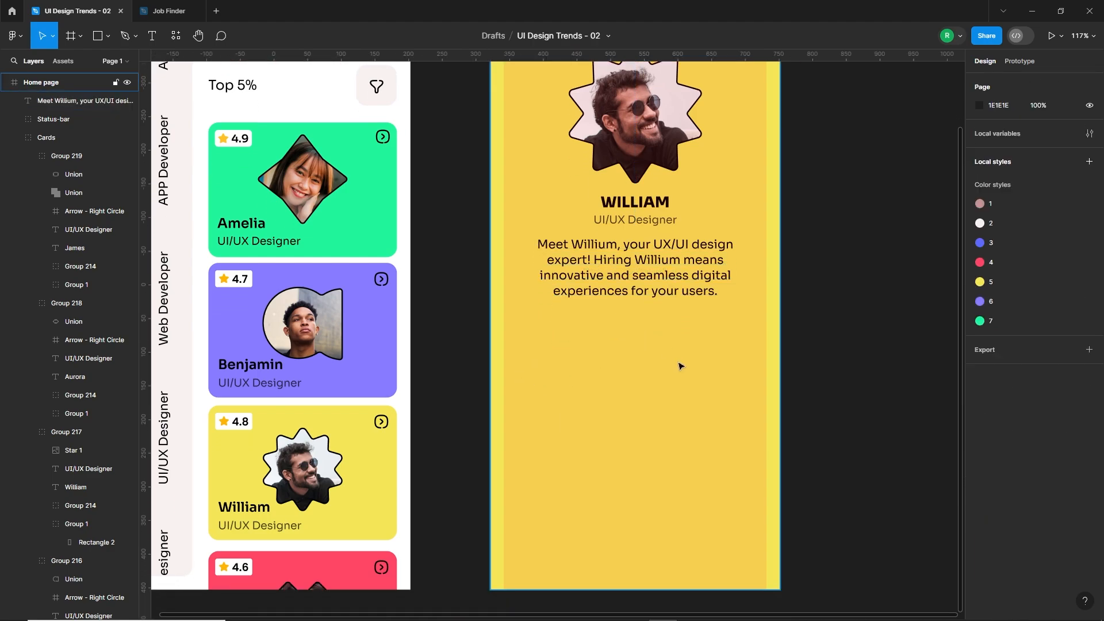
Draw a circle below the bio, set its size to 140 × 140 and place it at about X 47, Y 543.
left_click(109, 39)
left_click(81, 105)
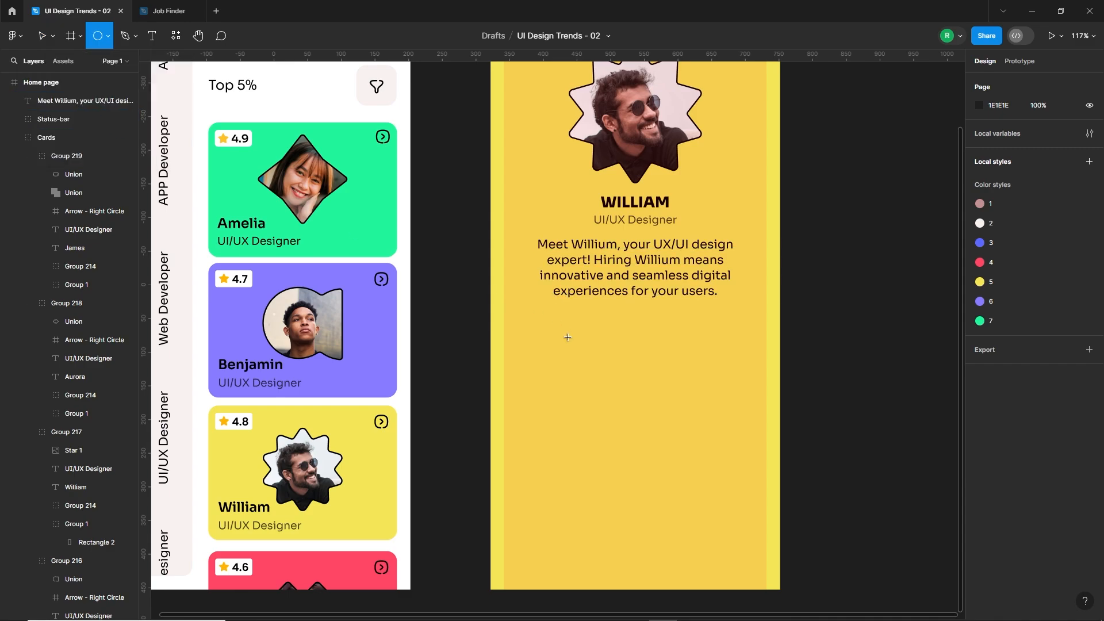
left_click_drag(557, 337, 647, 427)
left_click_drag(617, 386, 594, 383)
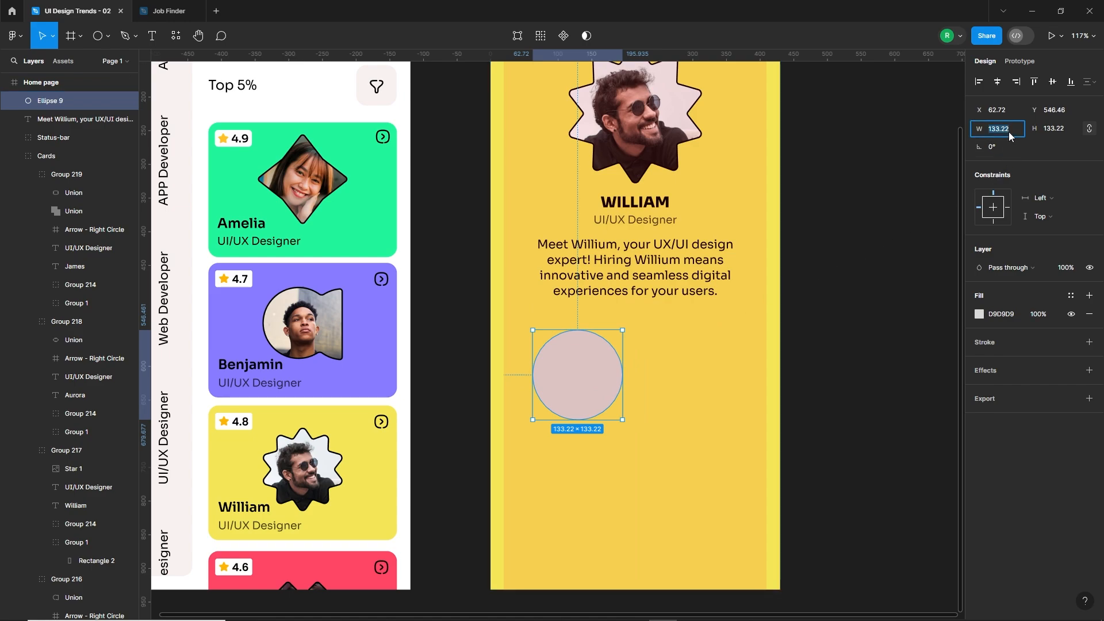
key("Return")
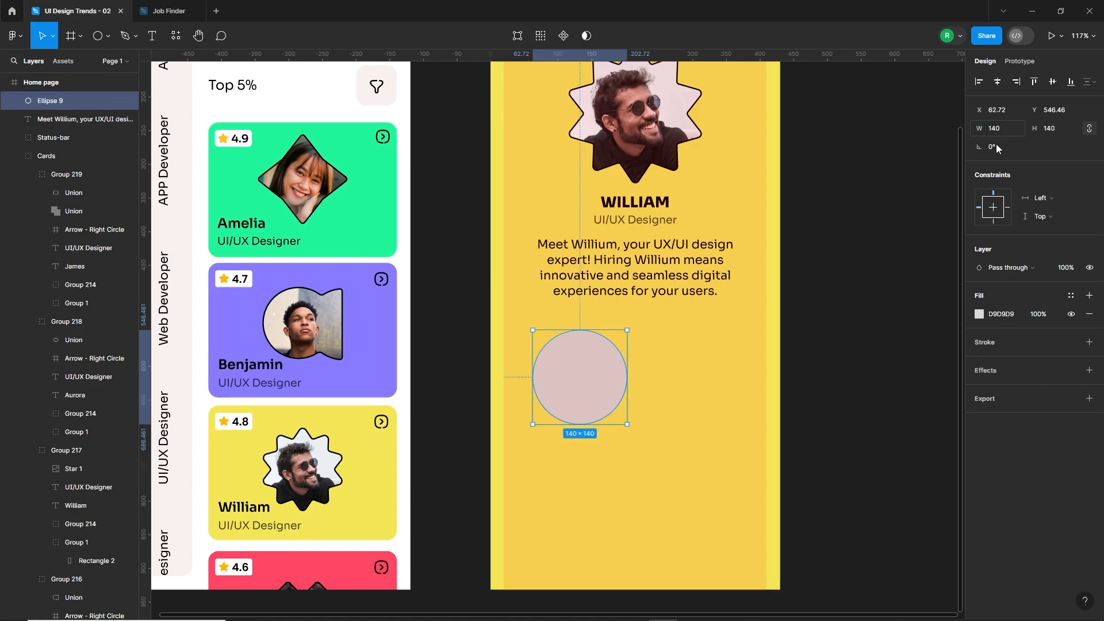
left_click_drag(604, 383, 594, 382)
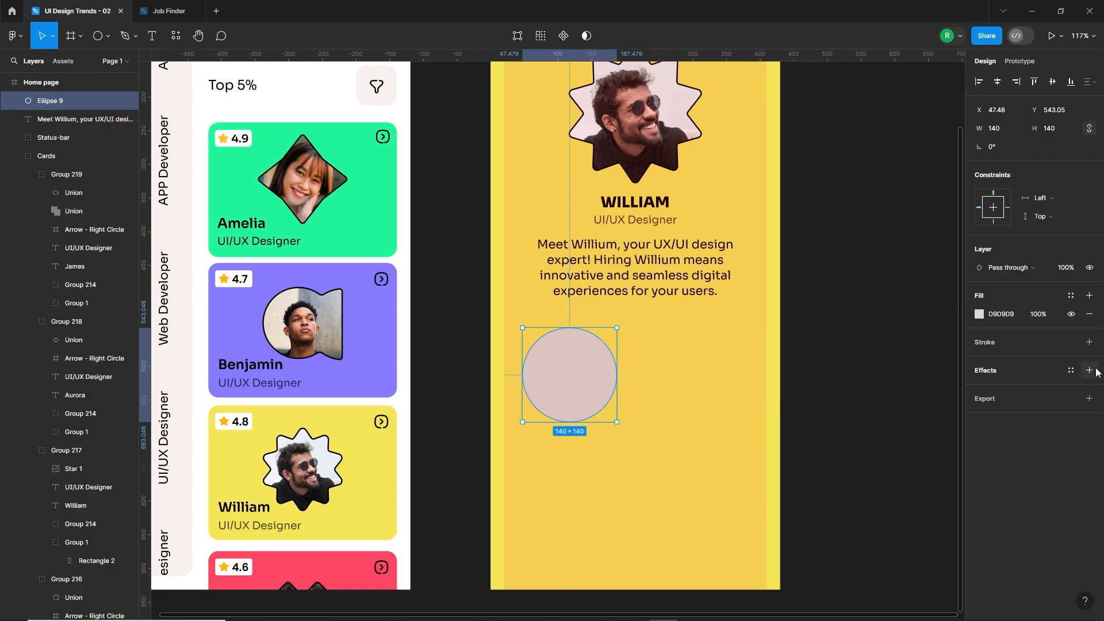
Give the circle a black inside stroke of 2 and remove its fill.
left_click(1088, 342)
left_click(1089, 314)
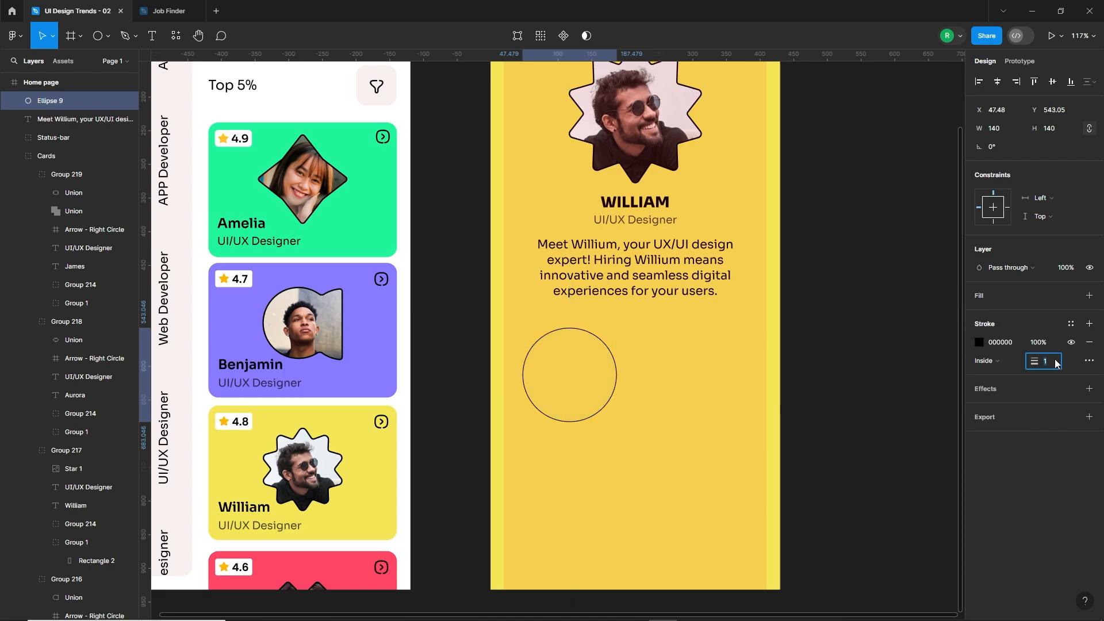
type("2")
key("Return")
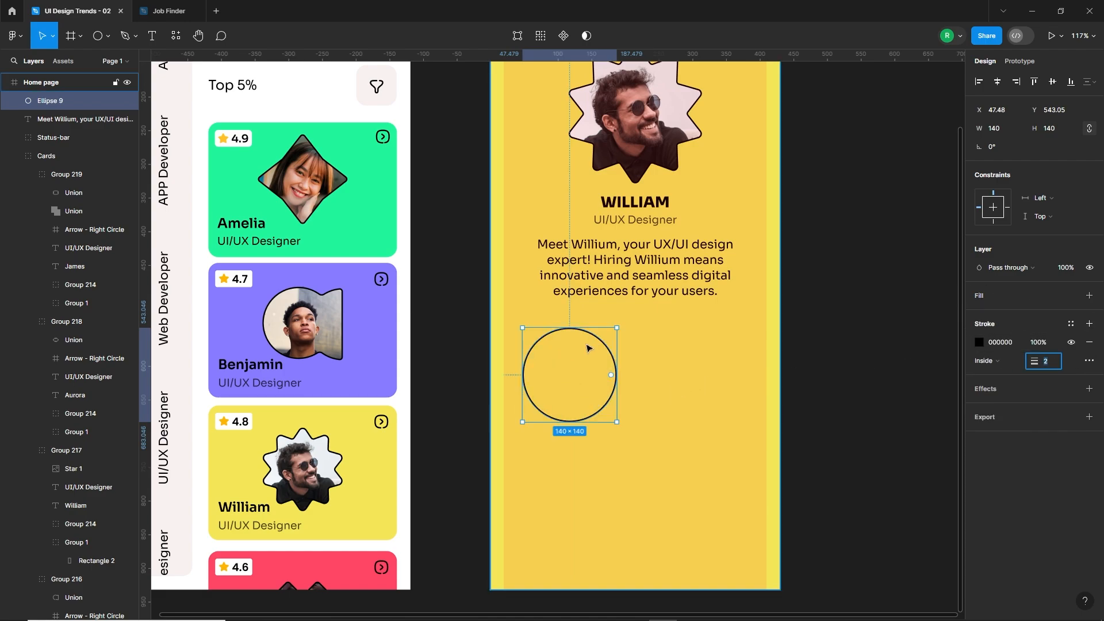
Add the two-line text "12K" and "Earned" inside the circle.
left_click(595, 382)
key("Escape")
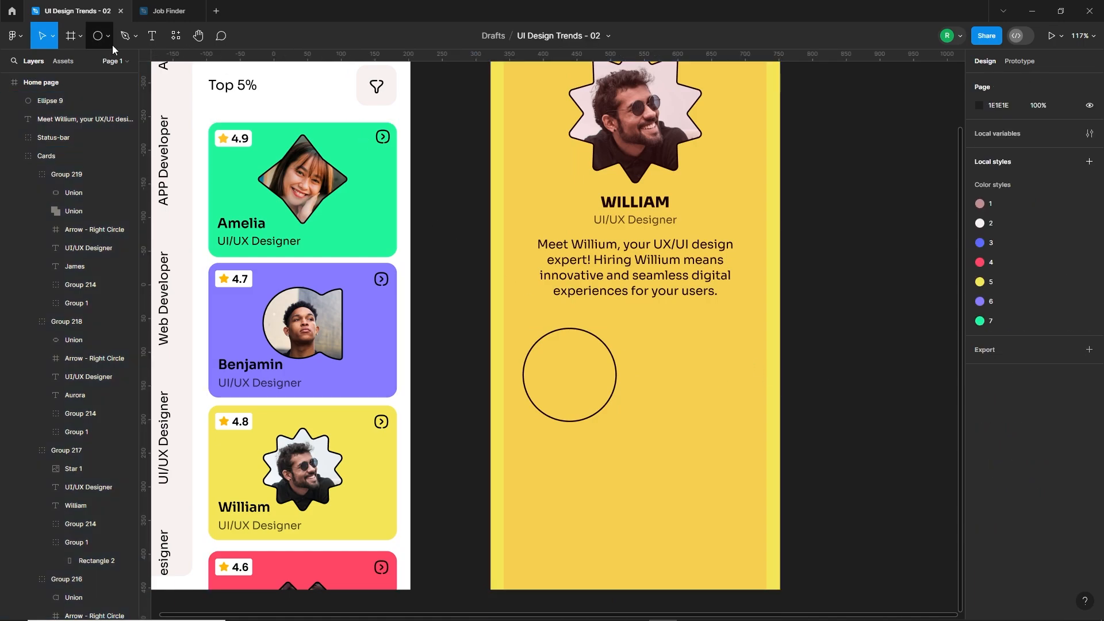
left_click(152, 35)
left_click(566, 362)
type("12")
key("Escape")
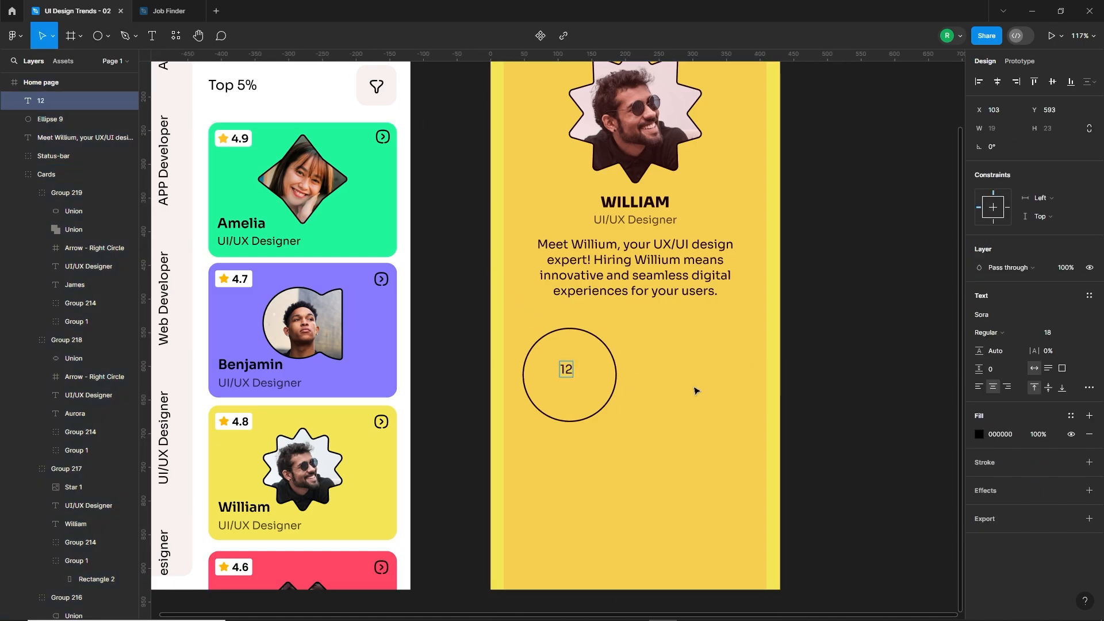
type("K Earned")
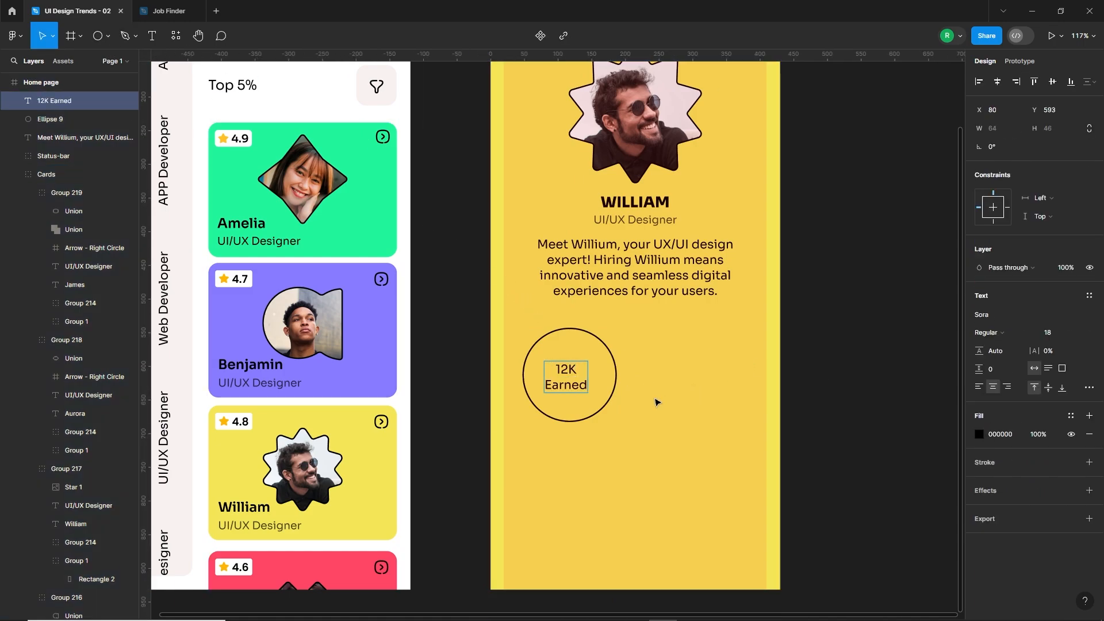
Make "12K" bold at font size 30 and set "Earned" to font size 16.
double_click(565, 369)
left_click(993, 332)
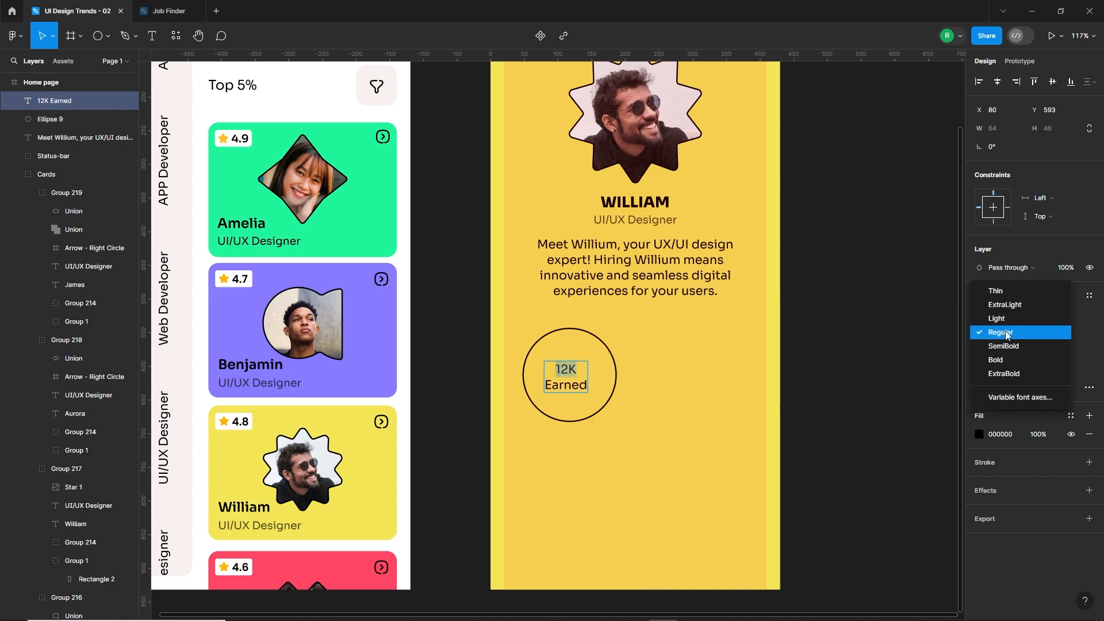
left_click(1003, 360)
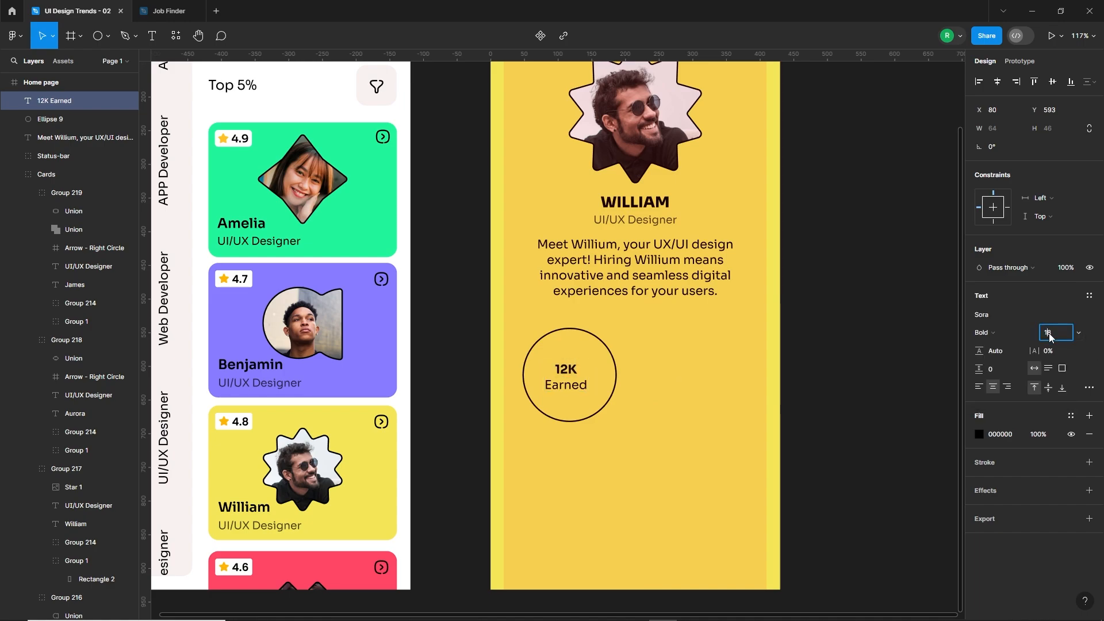
left_click(1049, 333)
type("30")
key("Return")
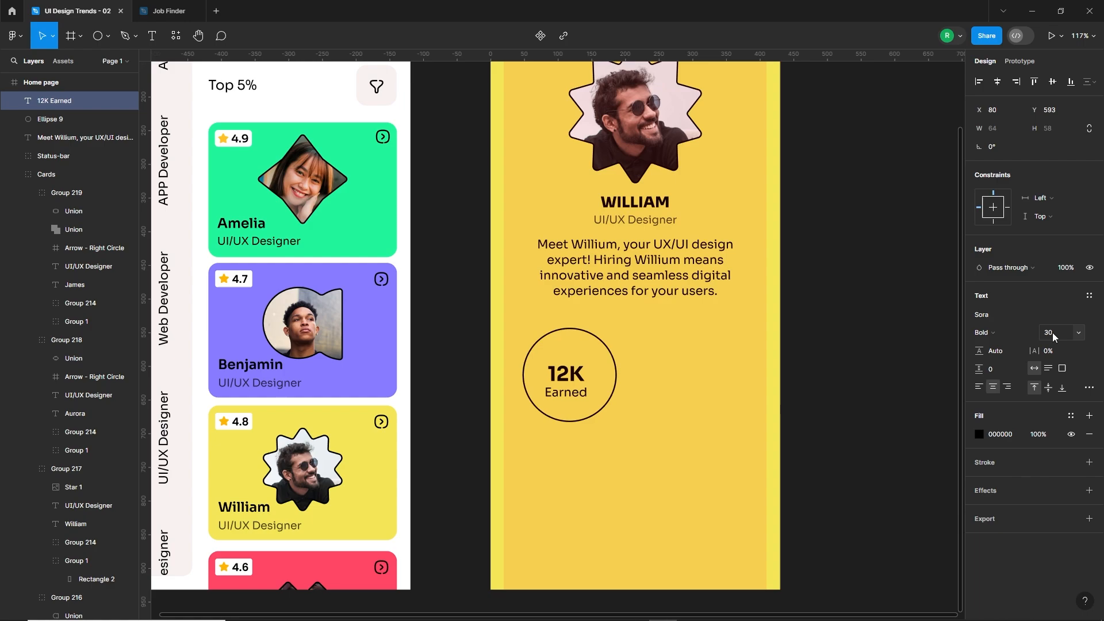
double_click(573, 393)
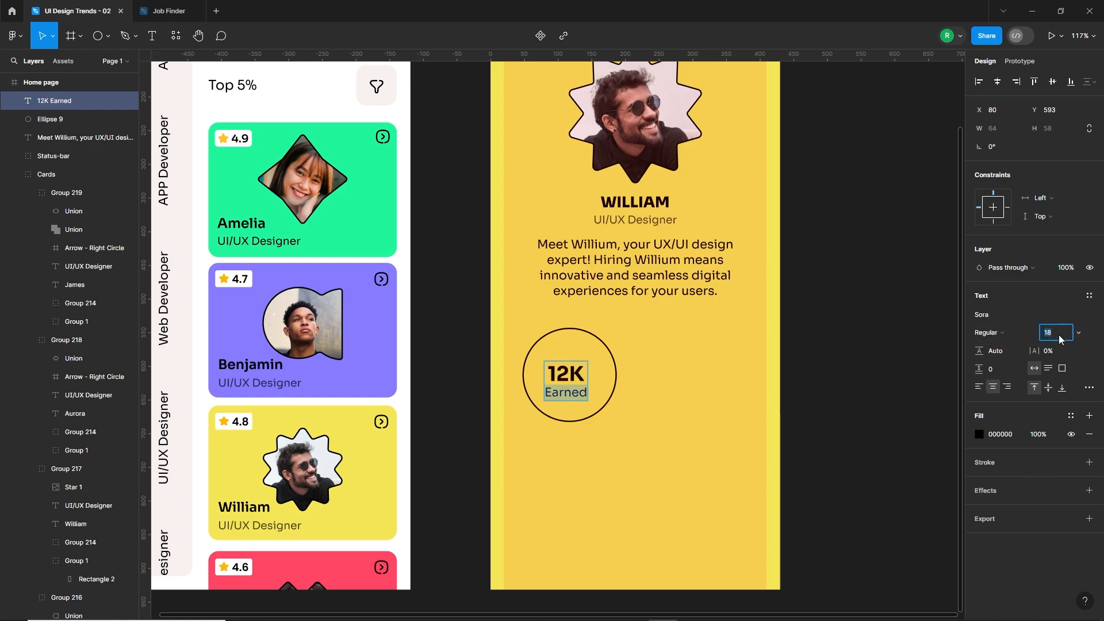
key("Return")
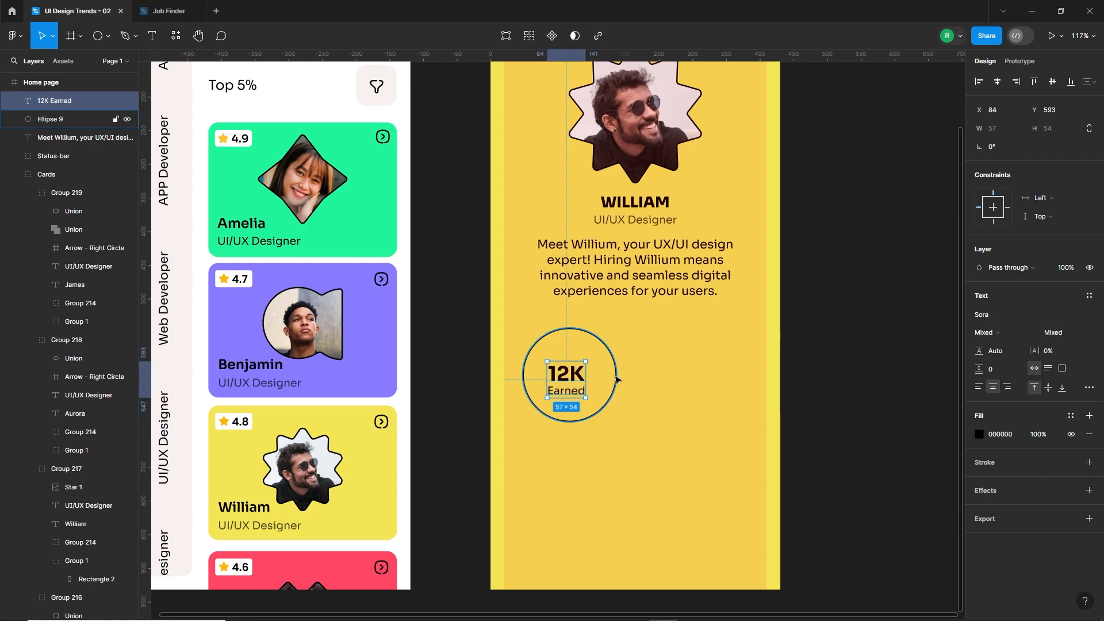
Centre the "12K Earned" text horizontally and vertically within the circle.
left_click(615, 364, "shift")
left_click(998, 82)
left_click(1053, 82)
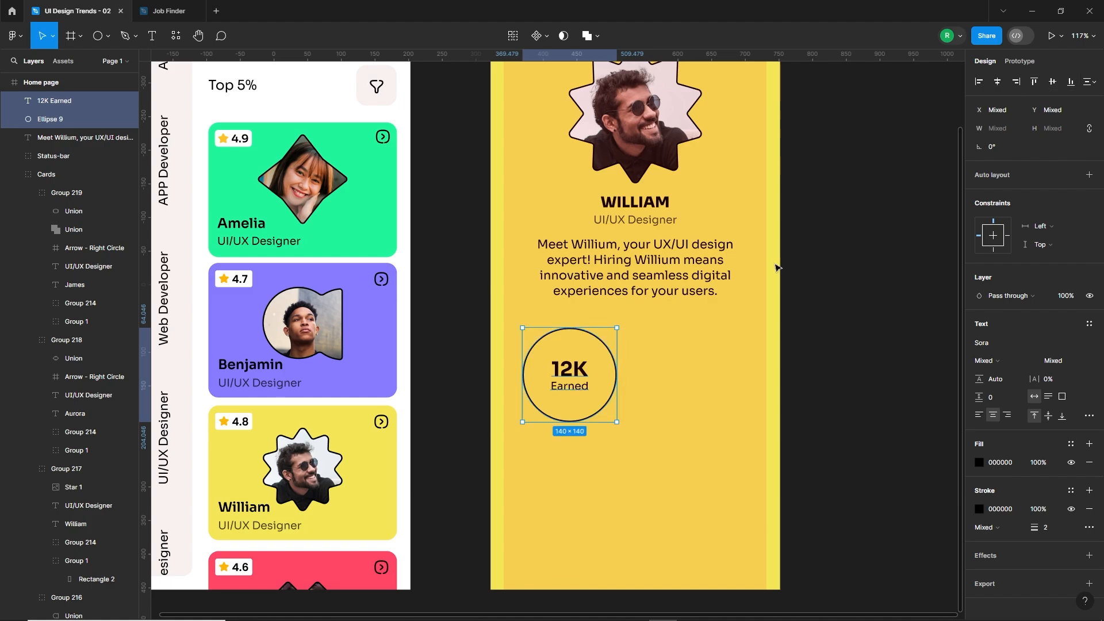
Group the circle with its text and duplicate the group beside it, level with the original, at X 215.
left_click(661, 350)
left_click(582, 370)
left_click(610, 351, "shift")
key("ctrl+g")
left_click_drag(581, 383, 696, 384)
Change the text in the duplicated circle to "99%" with "Success Rate" below it.
key("Escape")
double_click(700, 372)
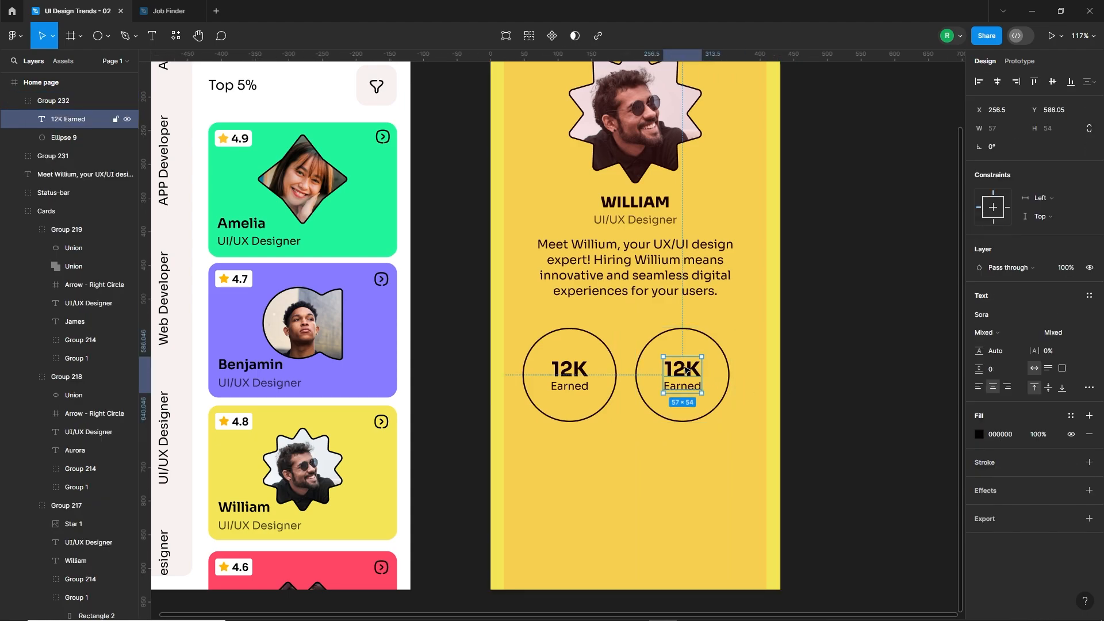
key("Return")
type("99% ")
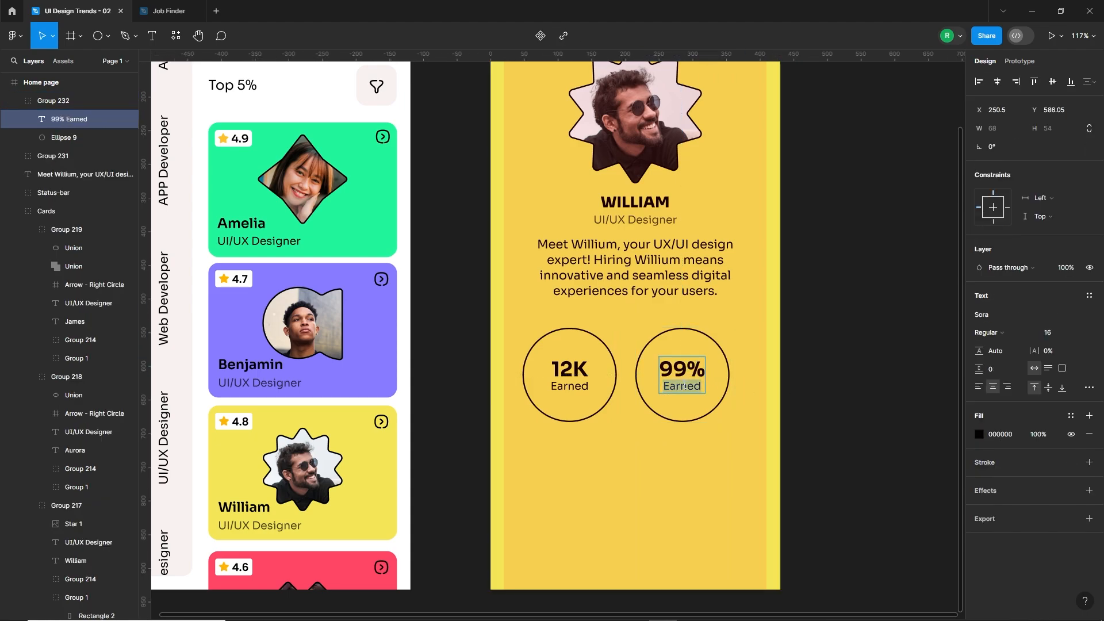
type("Success")
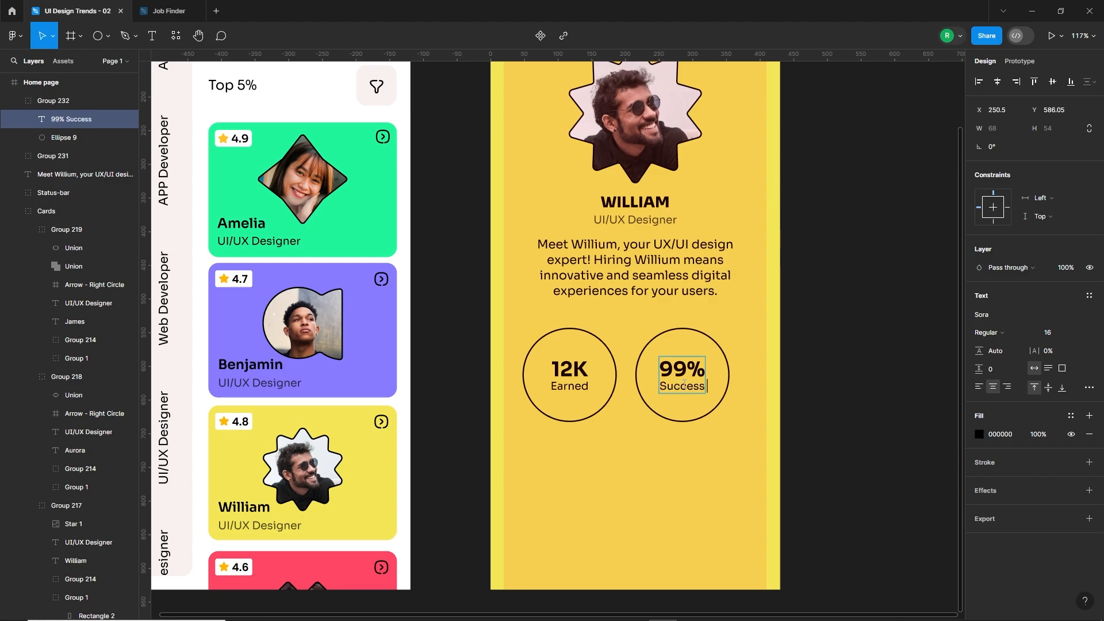
type(" Rate")
key("Escape")
left_click(706, 345)
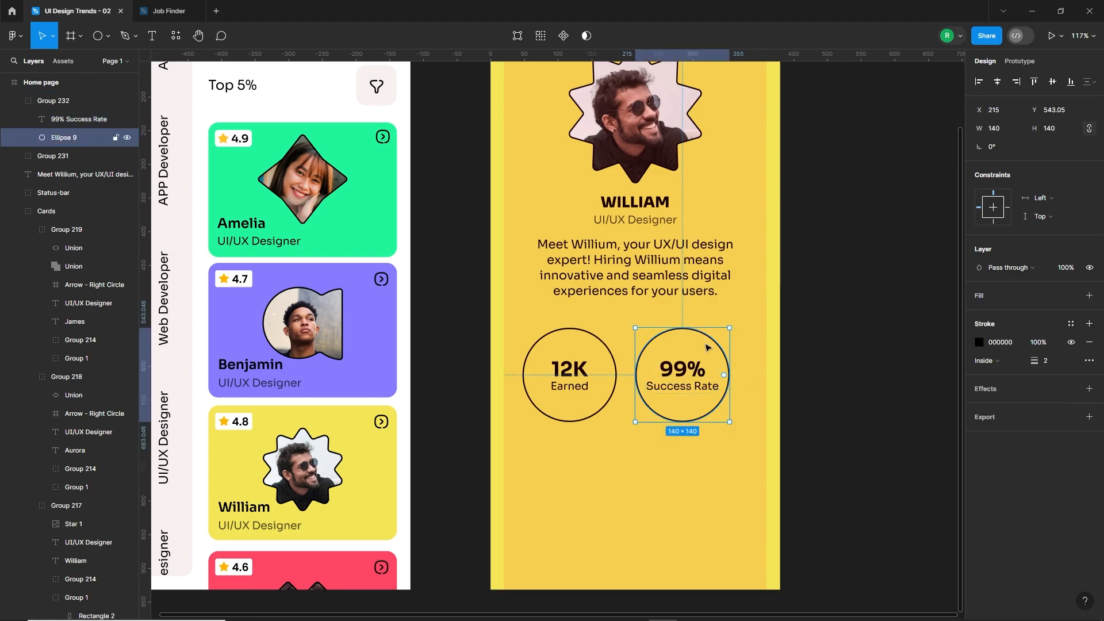
Group the two circle badges and centre the group horizontally on the profile frame, at about X 61.
left_click(821, 409)
left_click(710, 396)
left_click(592, 381, "shift")
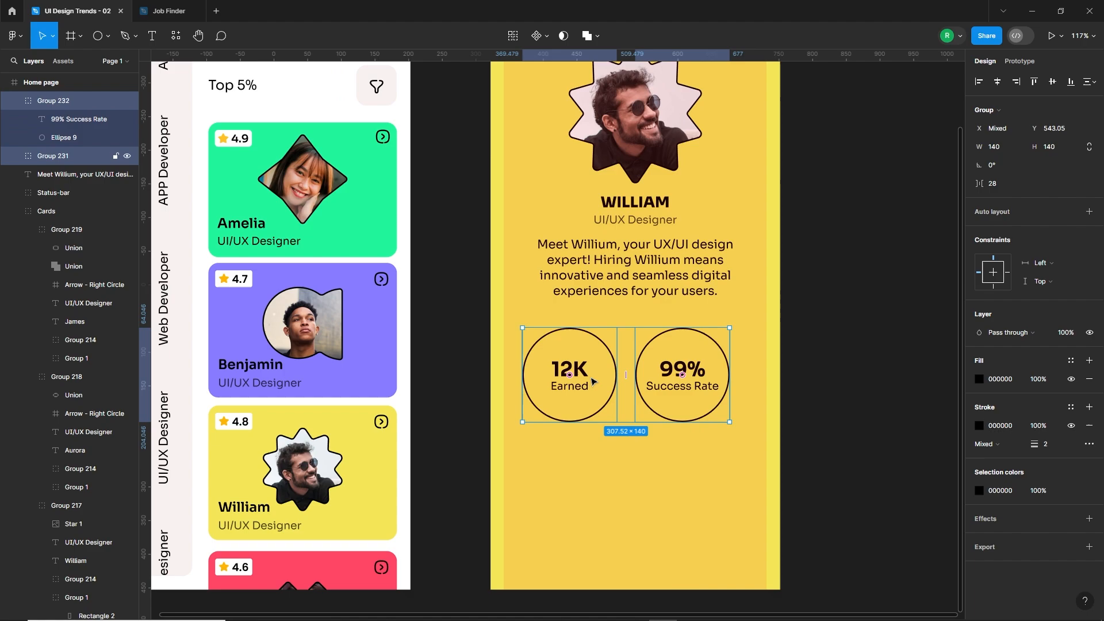
key("ctrl+g")
left_click_drag(646, 396, 655, 395)
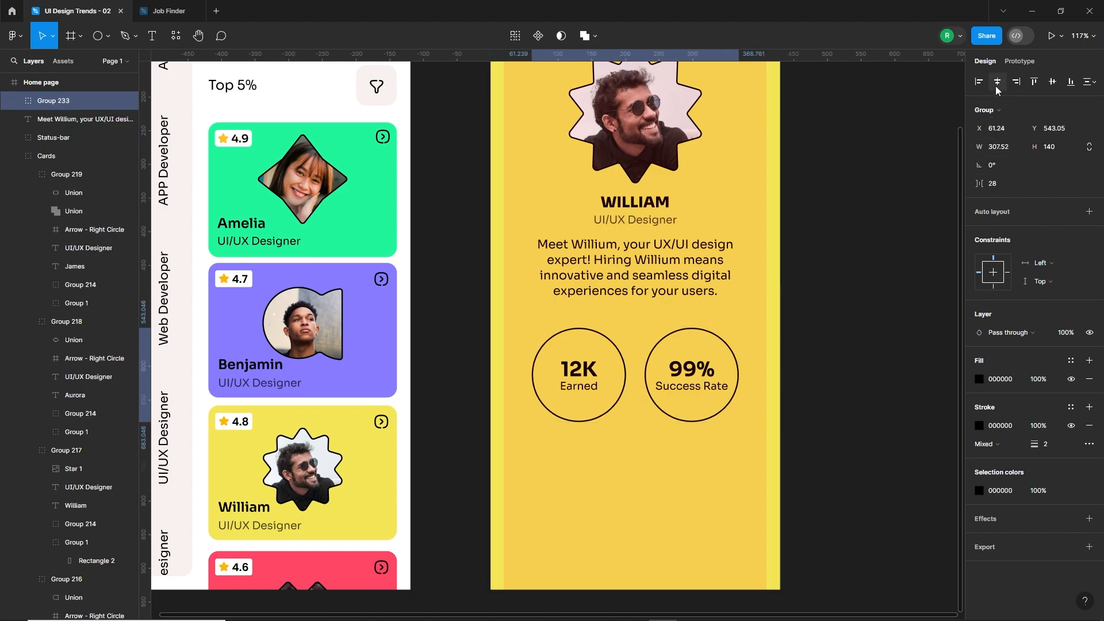
left_click(806, 407)
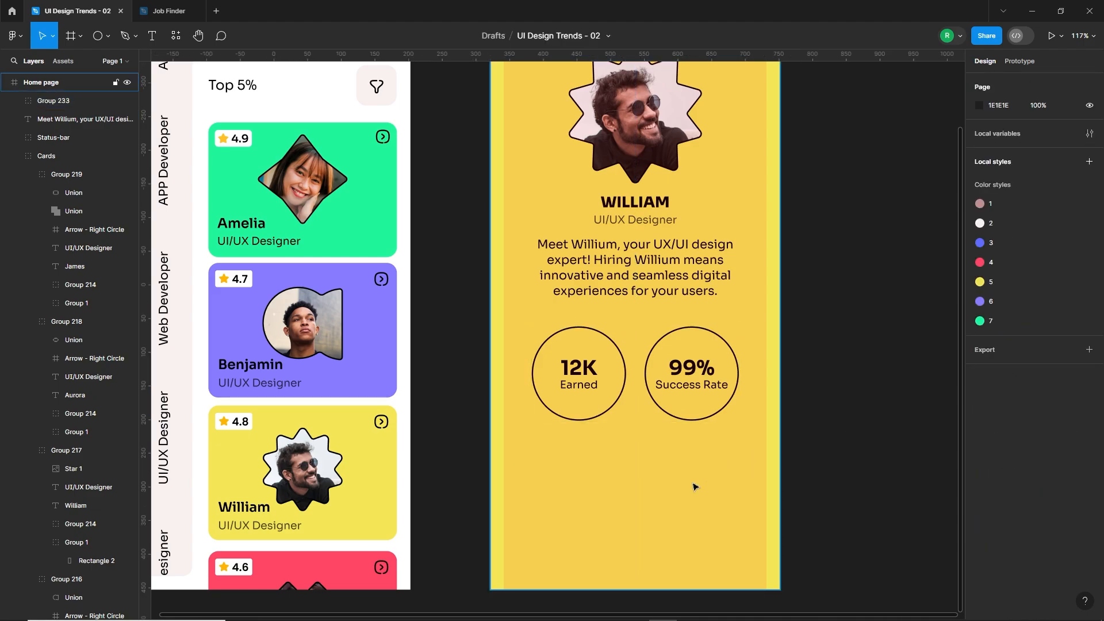
Add a size 16 label below the circles reading "Checkout", the designer's first name in possessive form and "Work", at about X 96, Y 730.
scroll(625, 464, "down", 1)
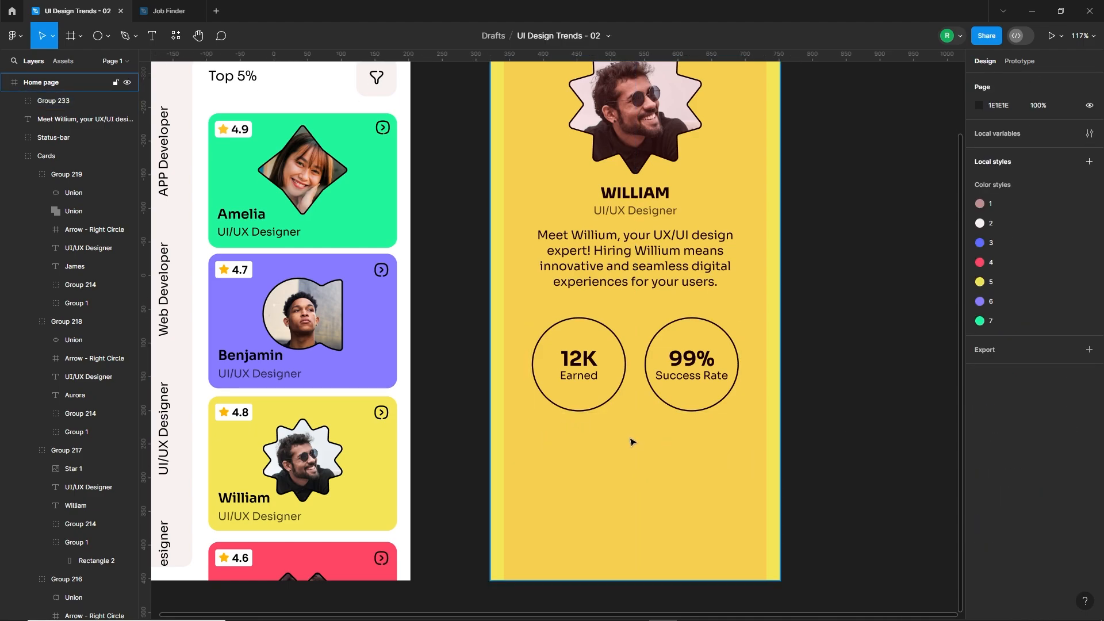
key("t")
left_click(578, 446)
type("Checkout William's Work")
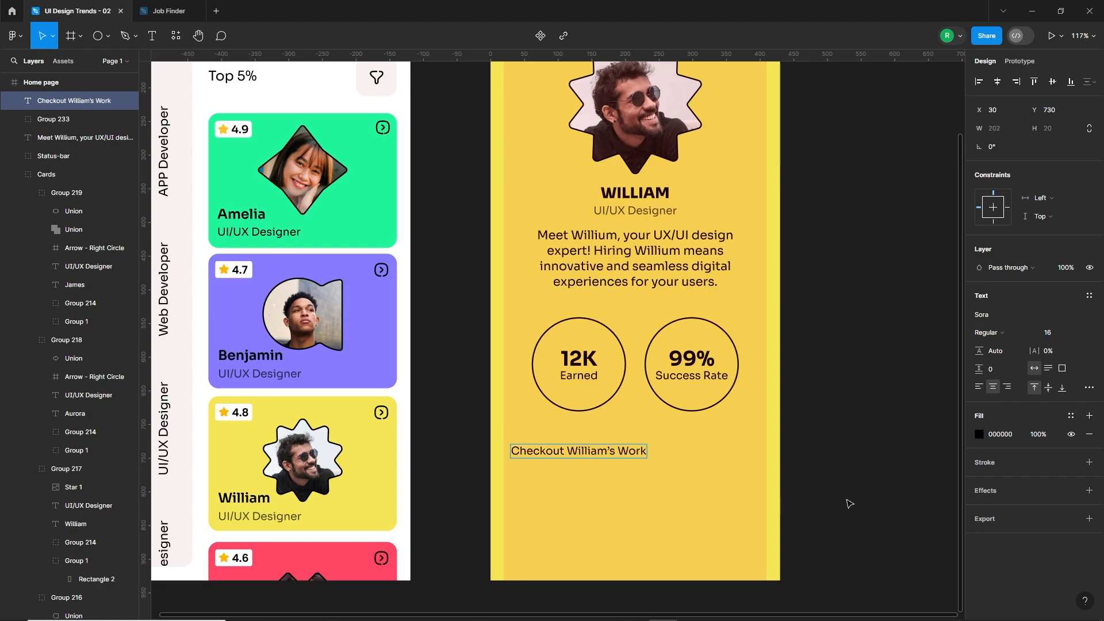
key("Escape")
left_click_drag(580, 451, 626, 451)
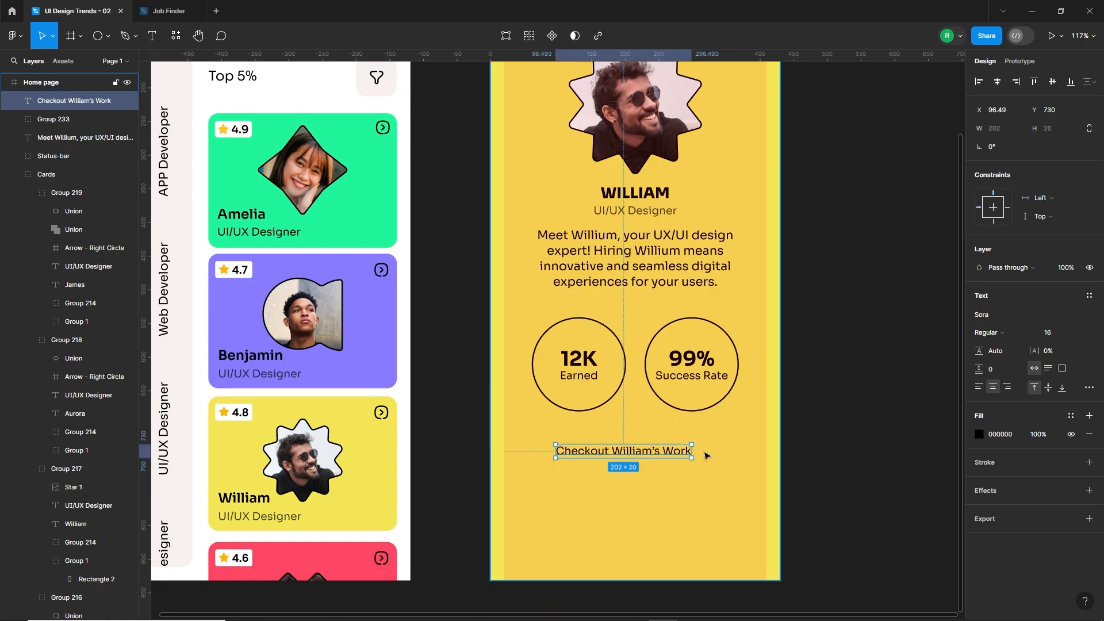
left_click(811, 432)
Copy the circled arrow icon from the green talent card into the profile frame, just after the "Checkout" label.
scroll(727, 457, "down", 1)
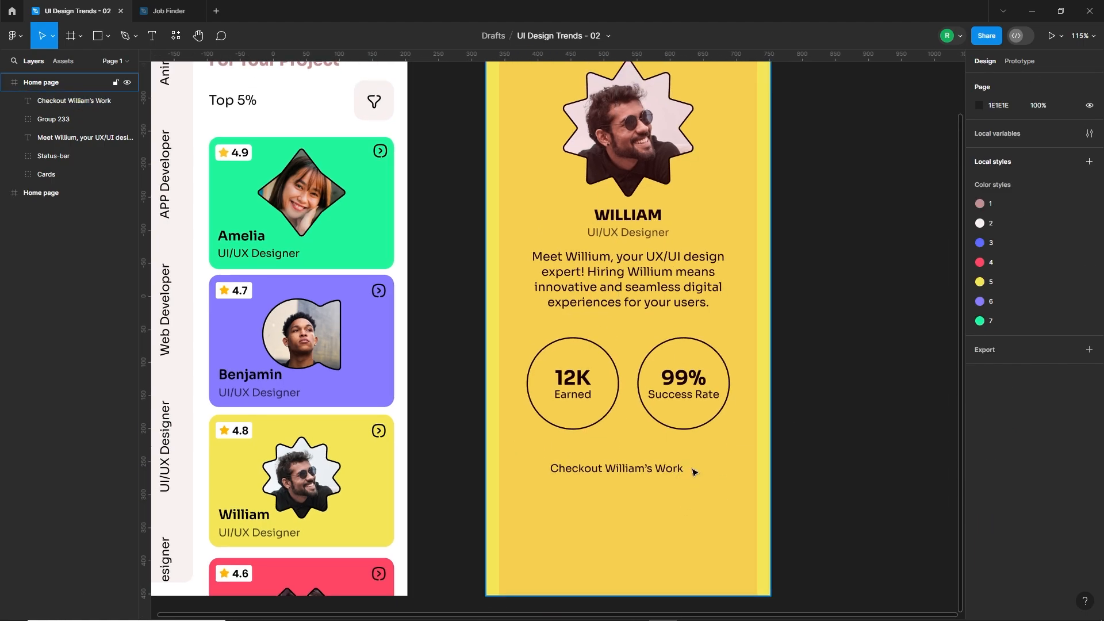
left_click(380, 153, "ctrl")
key("ctrl+c")
left_click(452, 212)
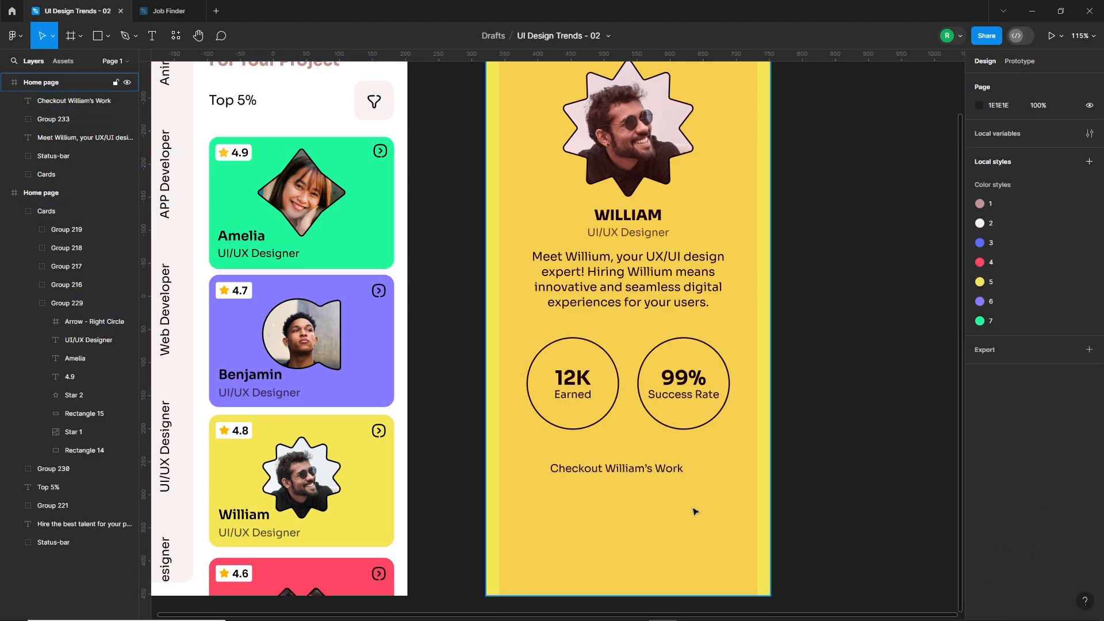
key("ctrl+v")
key("Escape")
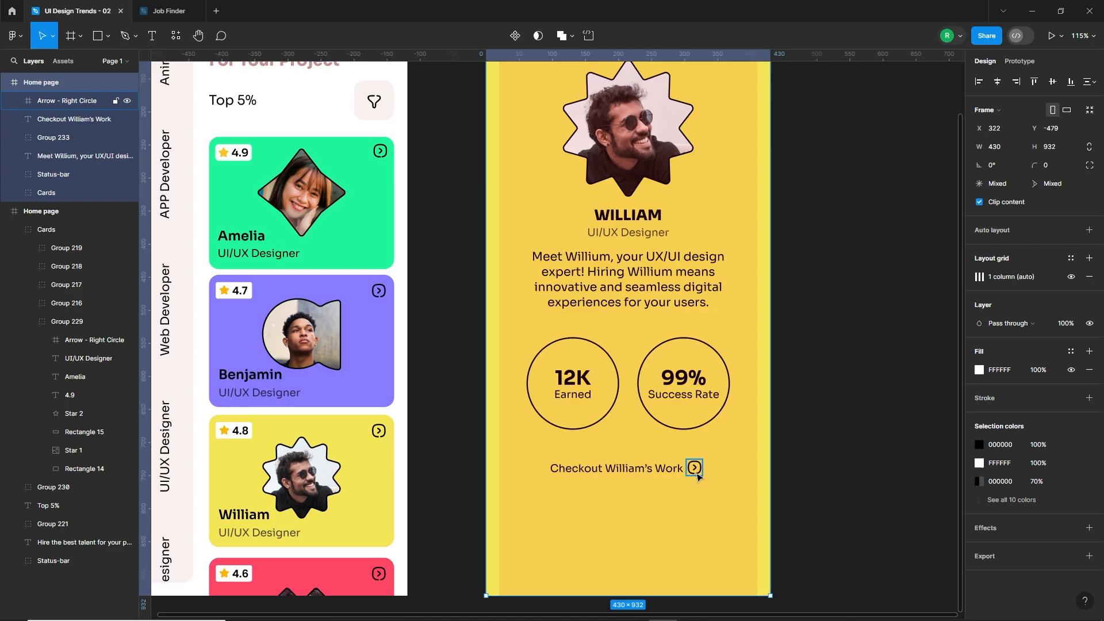
left_click(694, 470)
scroll(694, 460, "up", 4)
left_click_drag(698, 479, 699, 483)
key("Escape")
scroll(643, 524, "down", 2)
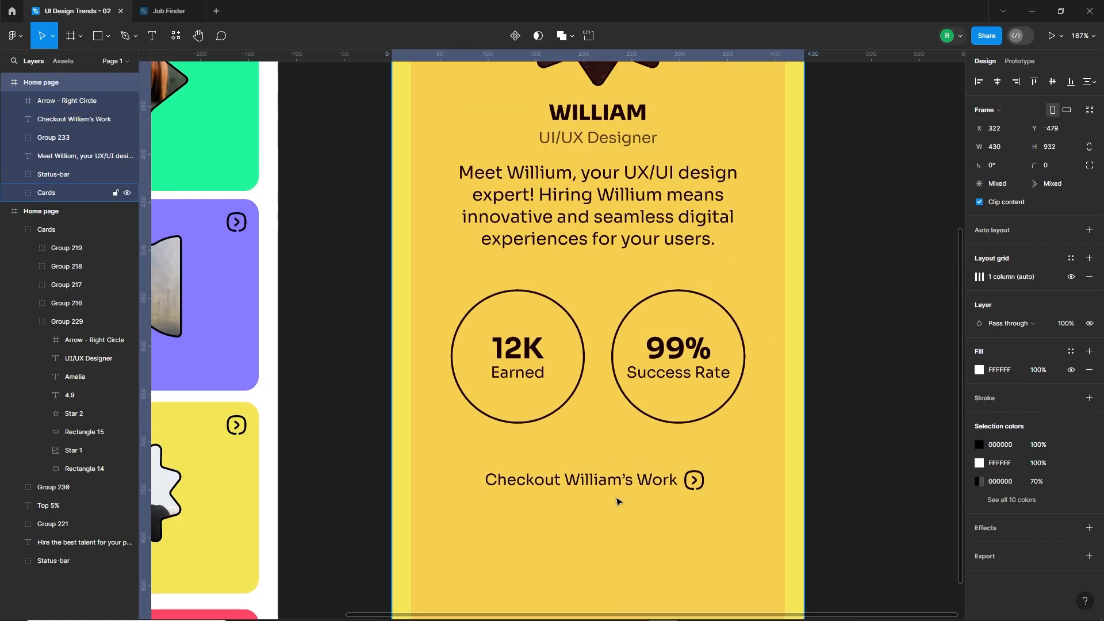
Draw a rectangle over the "Checkout" label and arrow, set it to 280 × 45 and fill it white (FFFFFF).
left_click(89, 43)
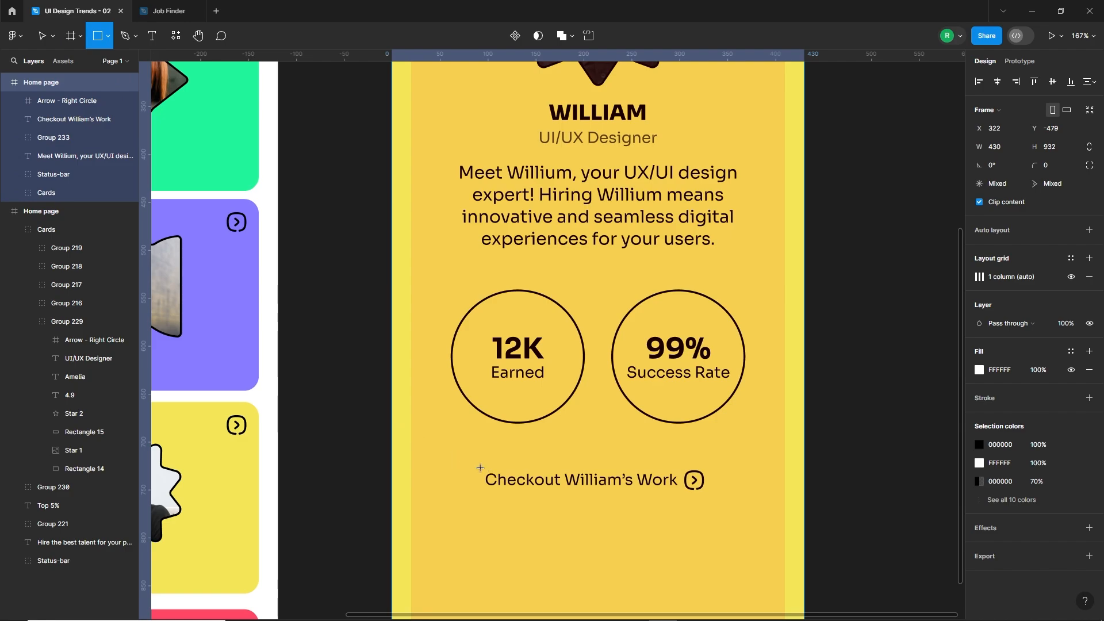
mouse_move(468, 462)
left_mouse_down()
mouse_move(562, 510)
mouse_move(716, 501)
left_mouse_up()
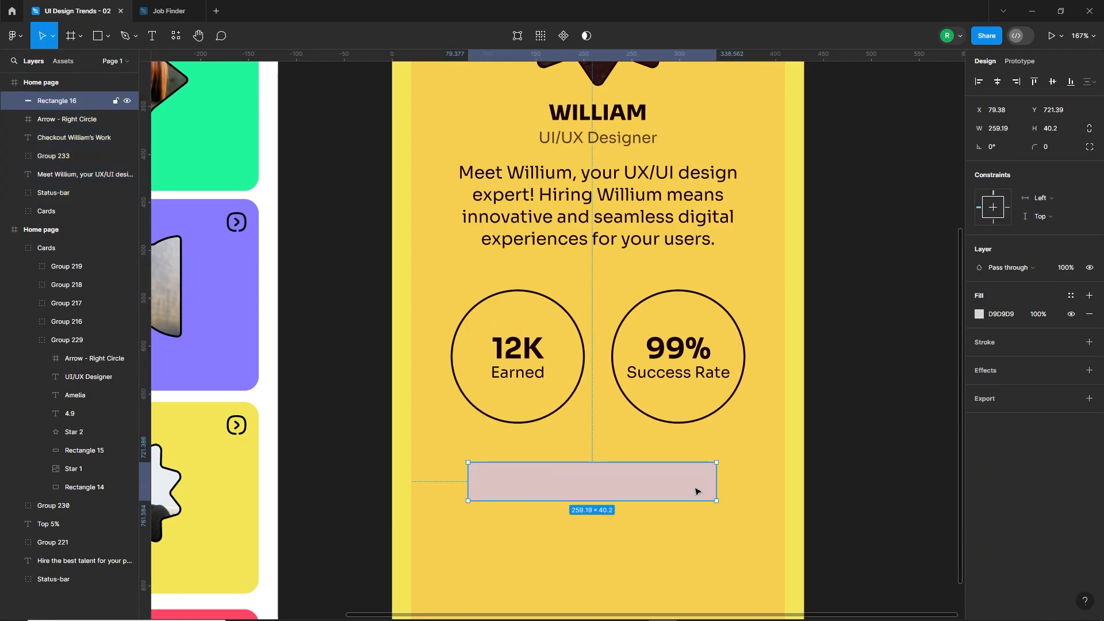
left_click(1009, 132)
type("280")
key("Return")
left_click(1065, 132)
type("45")
key("Return")
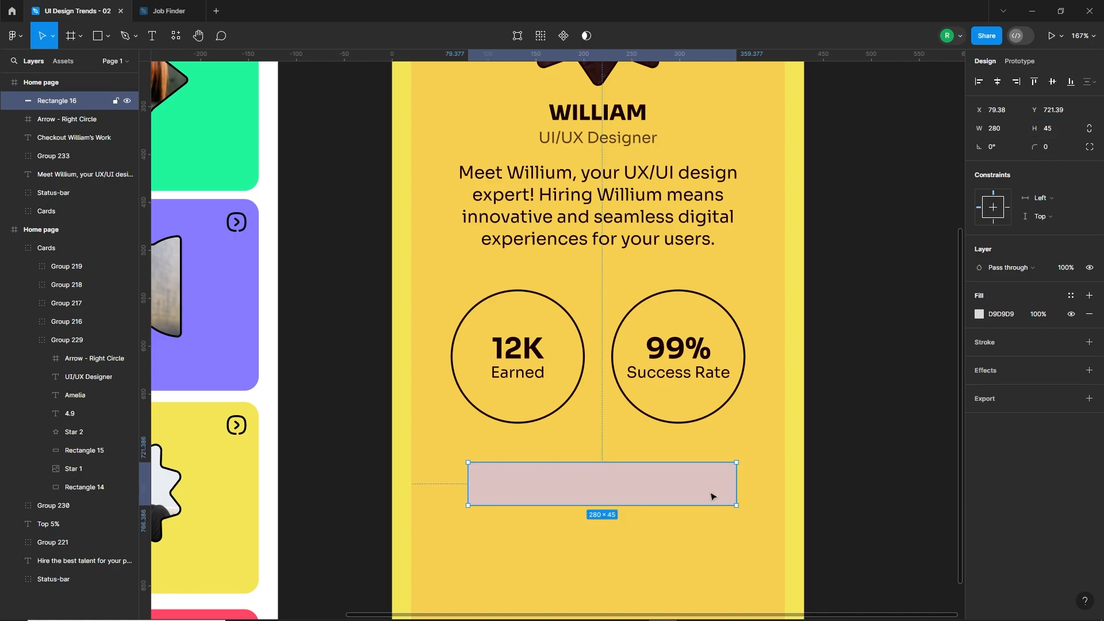
left_click(980, 315)
left_click_drag(881, 347, 759, 320)
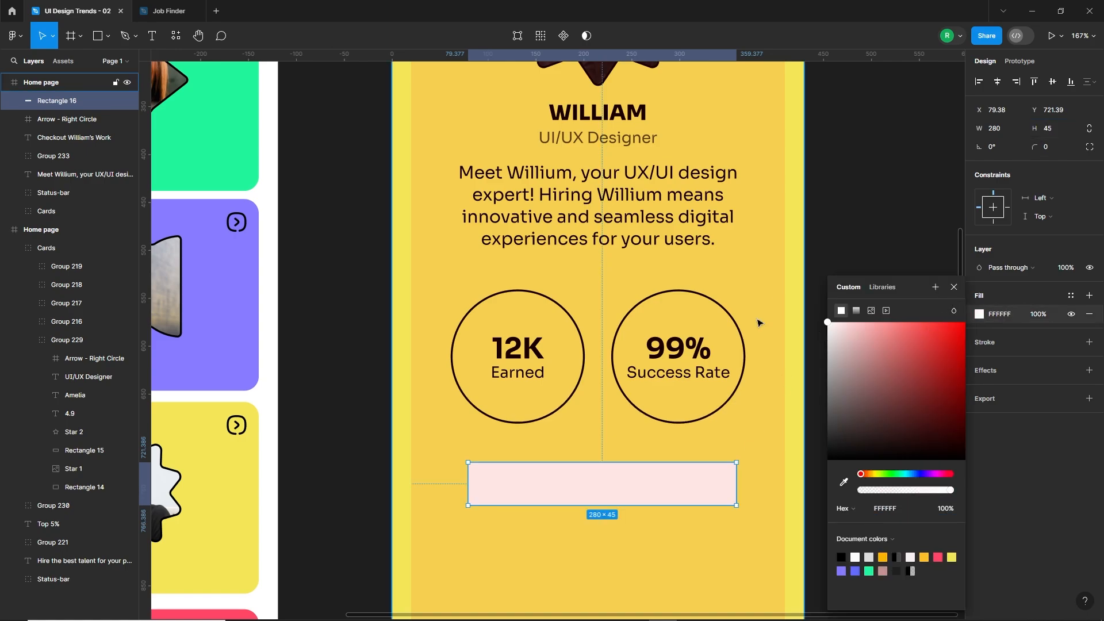
Round the white rectangle's corners, raise it to Y 717.5 and put the label and arrow in front of it.
mouse_move(697, 477)
left_mouse_down()
mouse_move(693, 514)
mouse_move(691, 493)
left_mouse_up()
left_click(670, 480)
left_click(694, 480, "shift")
key("ctrl+]")
left_click(694, 516)
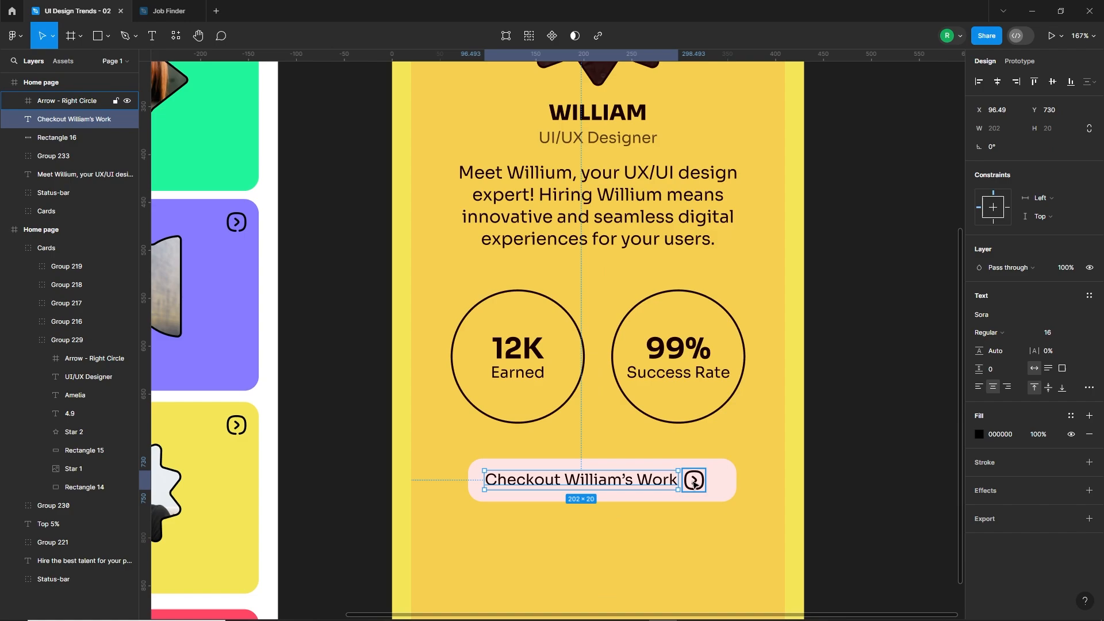
Move the arrow icon away from the label to X 317 and narrow the white rectangle to about 271.
left_click_drag(693, 479, 702, 487)
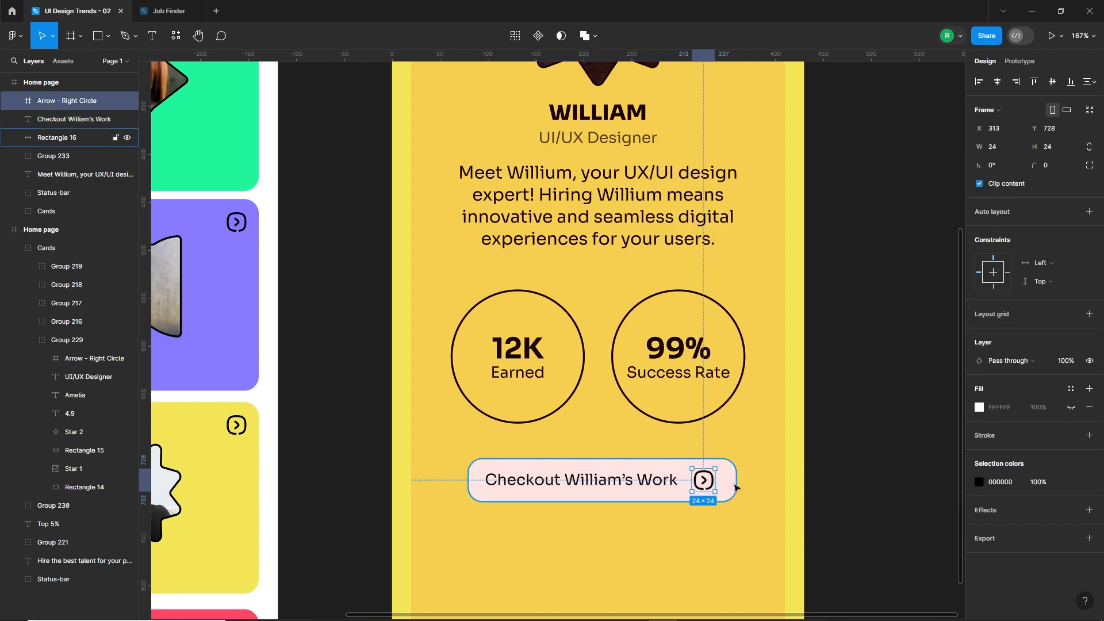
left_click_drag(702, 487, 710, 486)
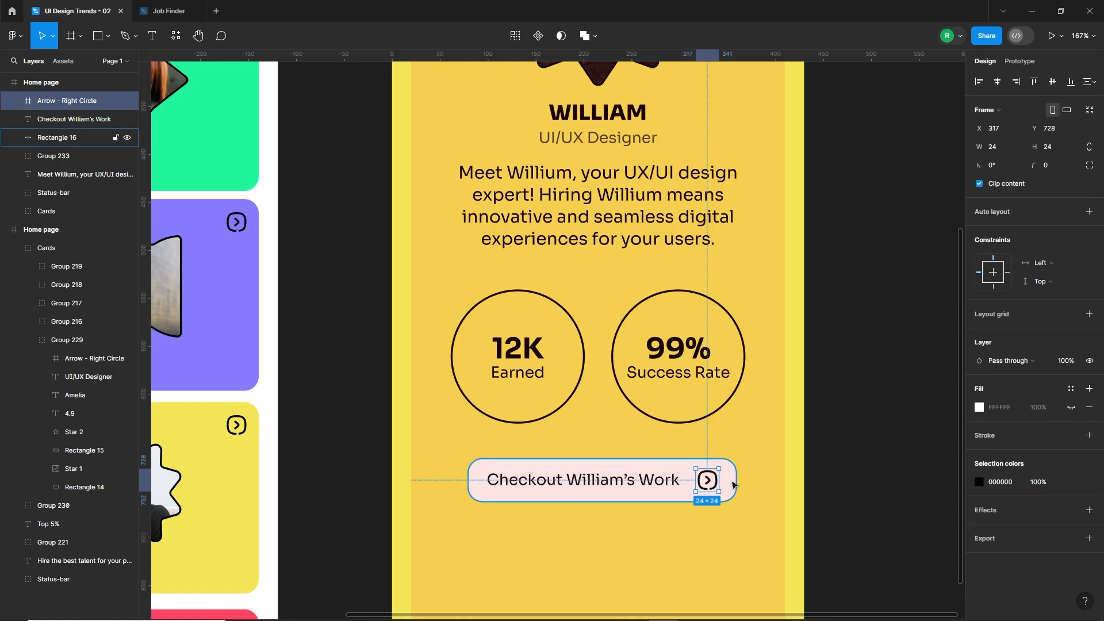
left_click(709, 487)
Align the label, arrow and rectangle on their vertical centres, then group them and centre the button horizontally on the frame.
left_click(709, 487)
left_click(669, 481, "shift")
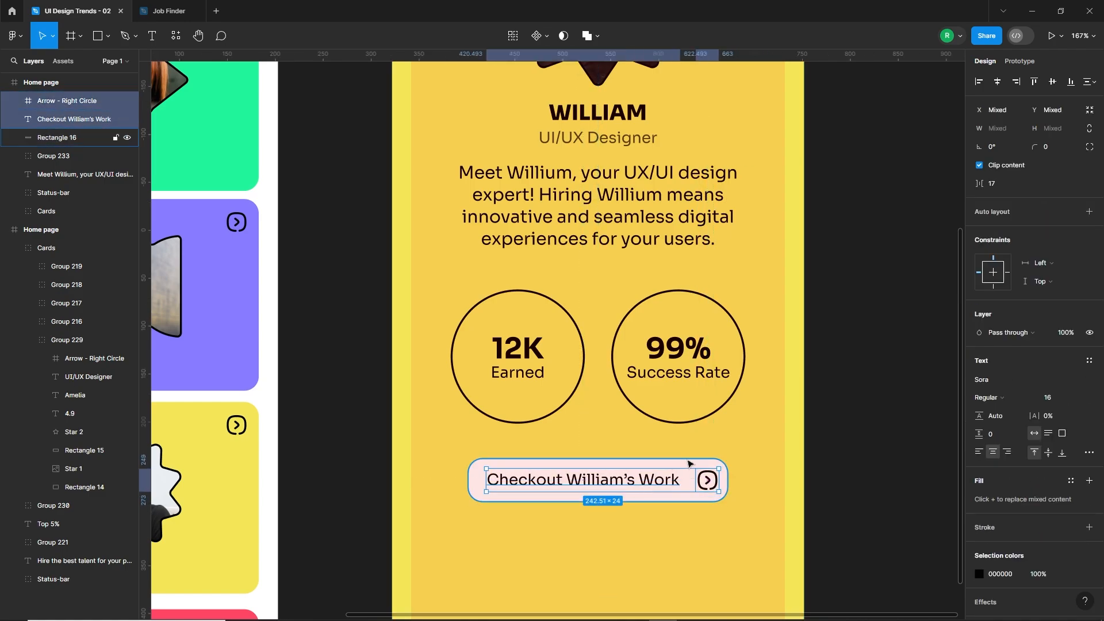
left_click(689, 465, "shift")
left_click(1052, 85)
key("ctrl+g")
left_click(997, 83)
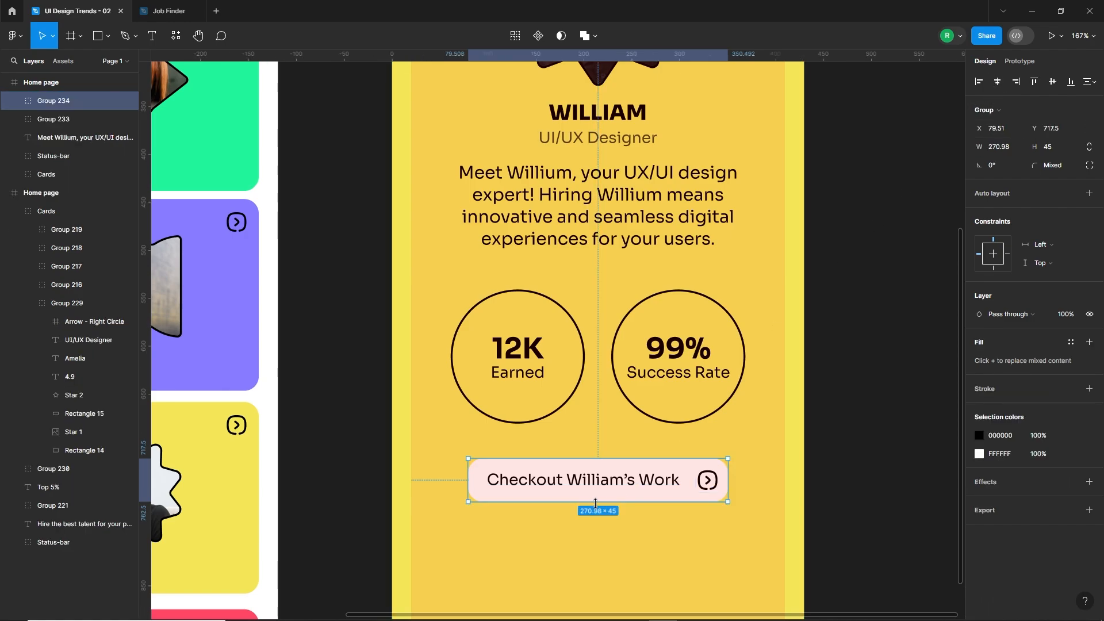
Draw a rectangle near the yellow frame's bottom edge, set it to 185 × 60 and move it against the right margin.
scroll(609, 492, "down", 3)
left_click(799, 388)
left_click(841, 387)
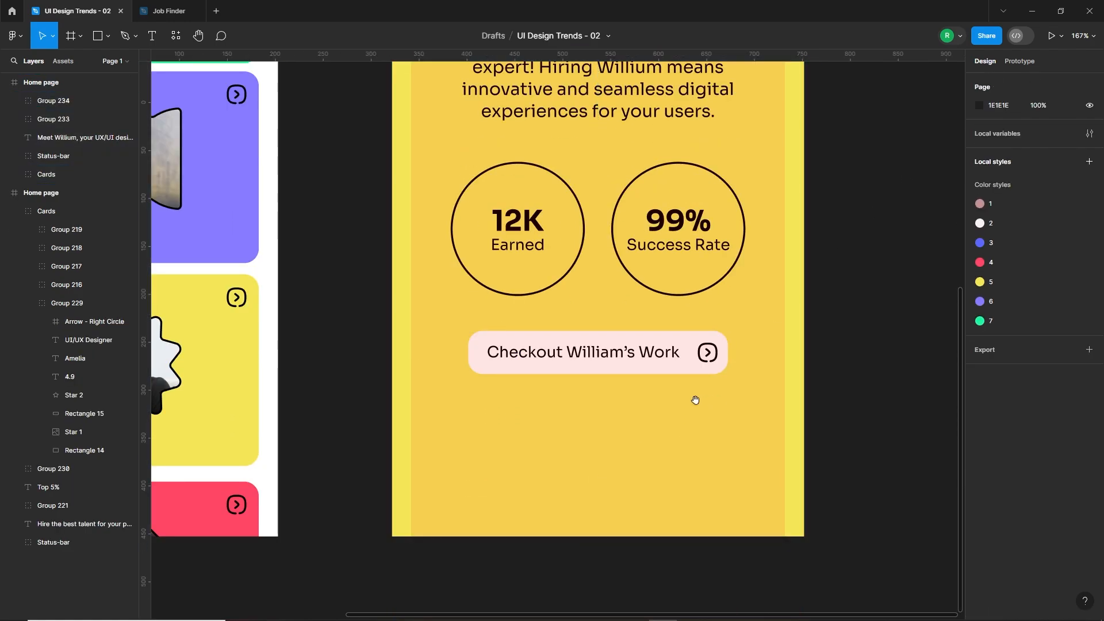
left_click_drag(695, 402, 714, 404)
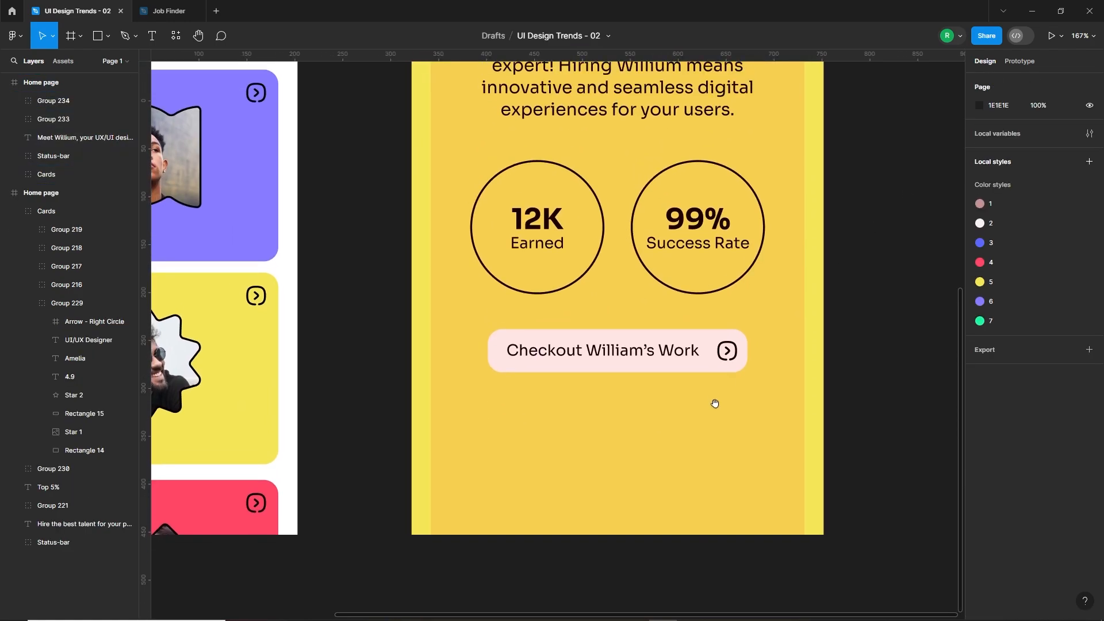
left_click(99, 36)
left_click_drag(804, 457, 618, 507)
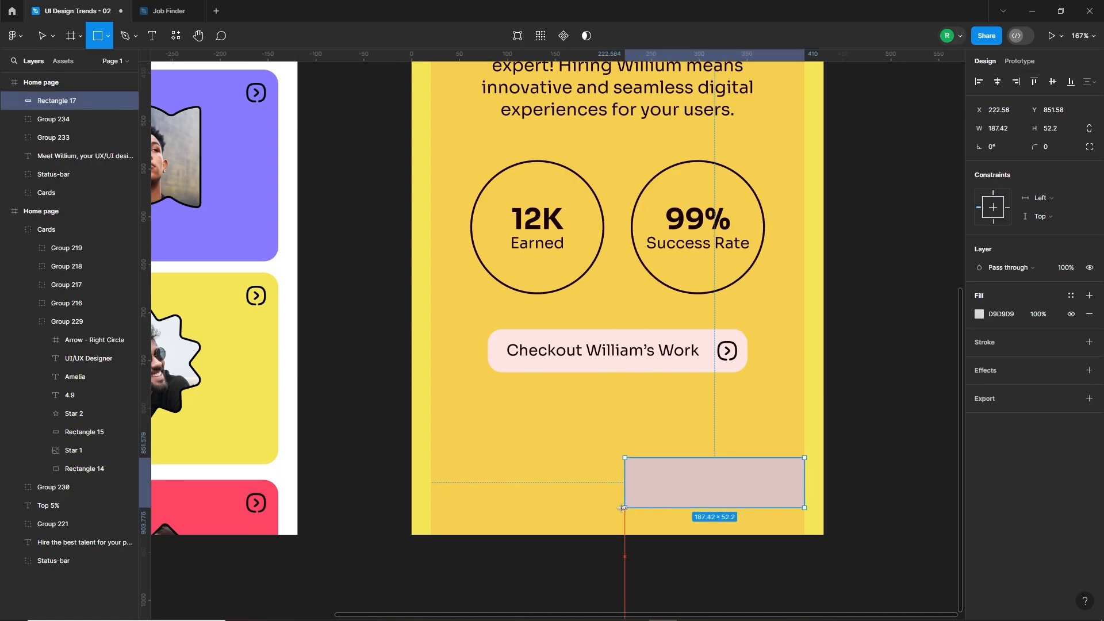
left_click(1007, 130)
type("185")
key("Return")
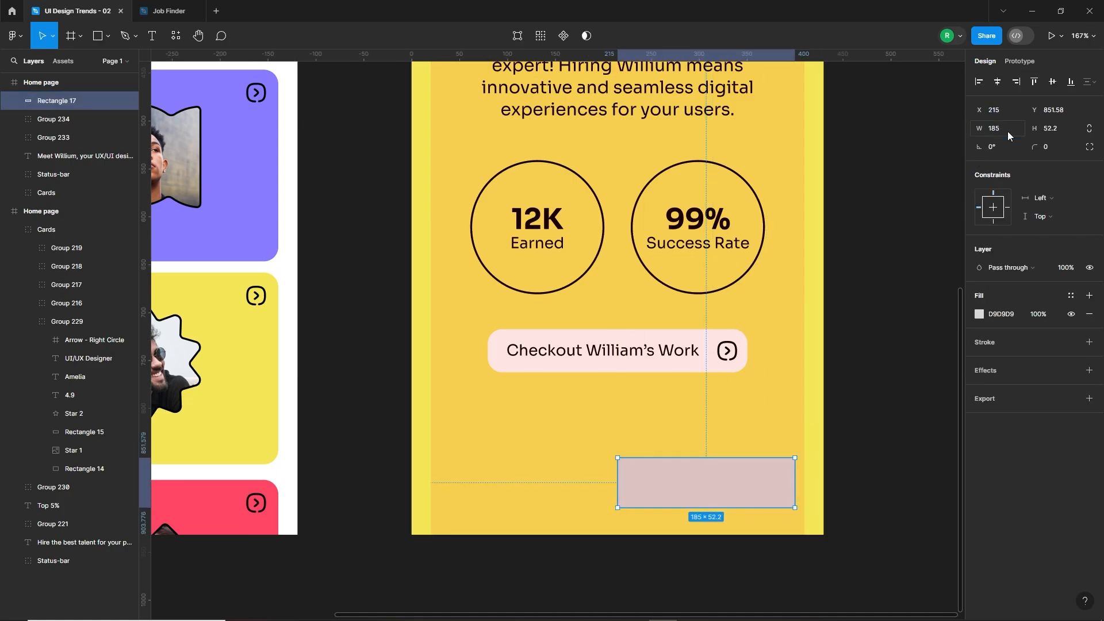
left_click(1064, 130)
type("60")
key("Return")
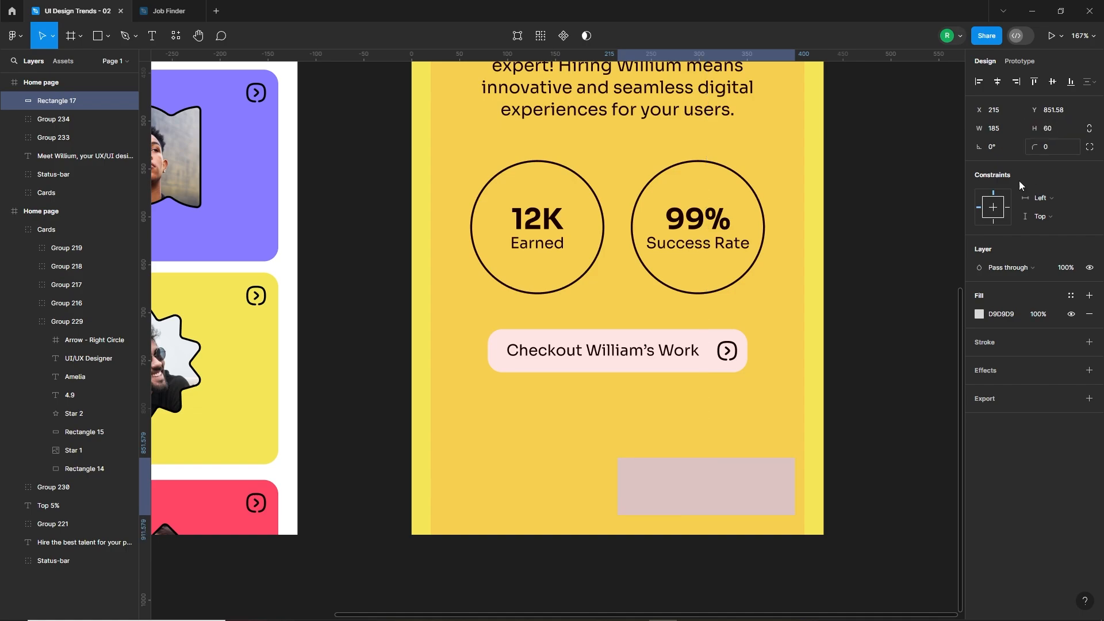
left_click_drag(772, 476, 780, 478)
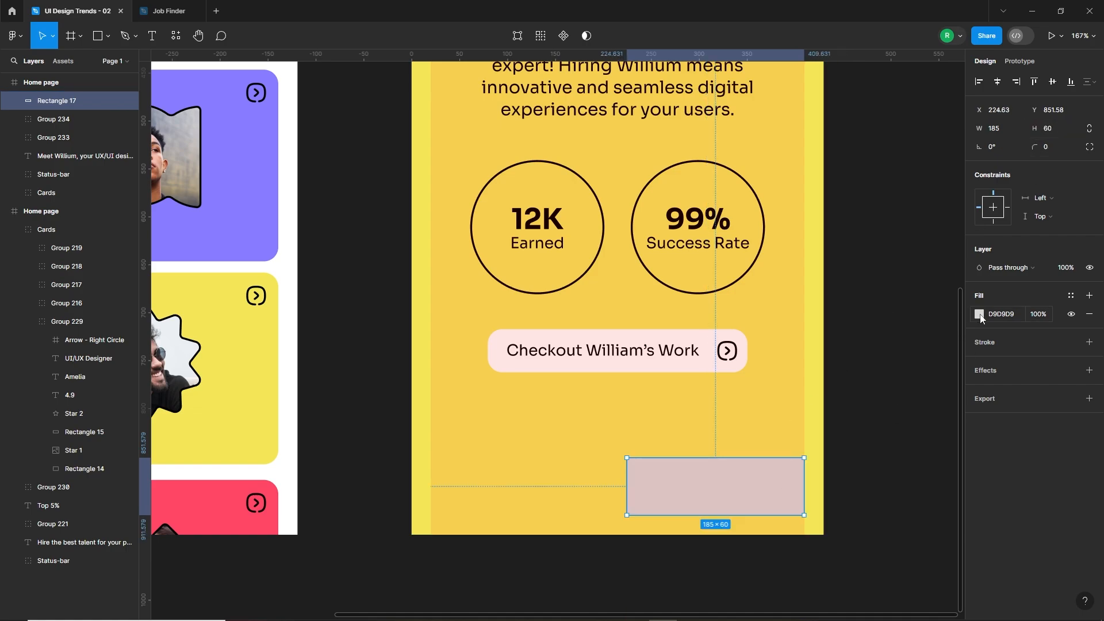
Fill the new rectangle black (000000) and set its corner radius to 15.
left_click(979, 314)
left_click_drag(835, 454, 830, 494)
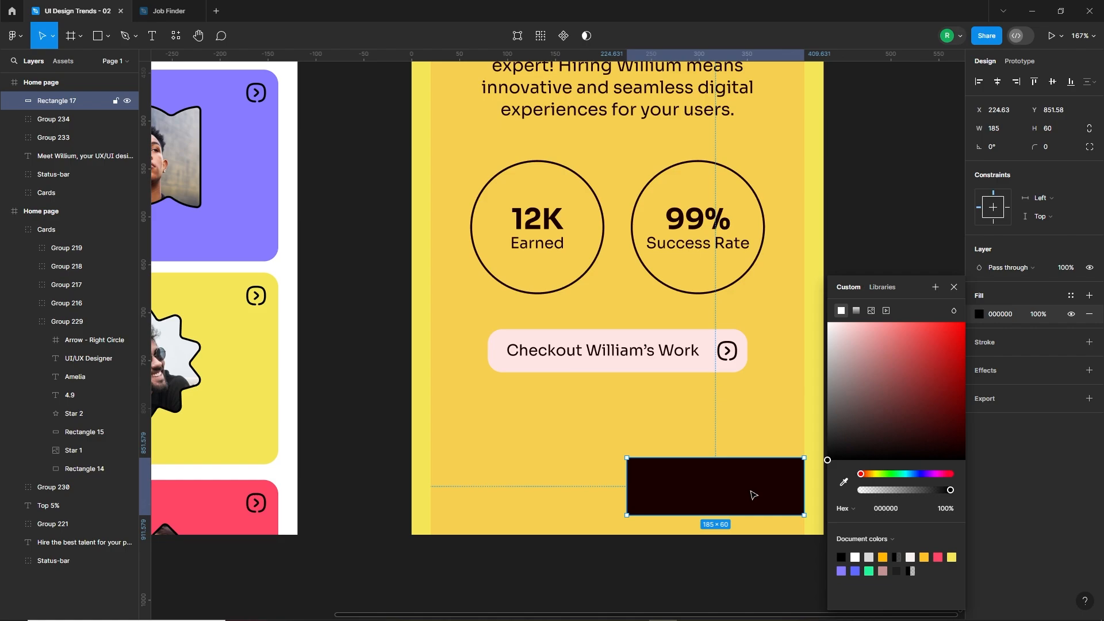
type("15")
key("Return")
Add the text "Hire" on top of the black rectangle.
key("t")
left_click(703, 494)
type("Hire")
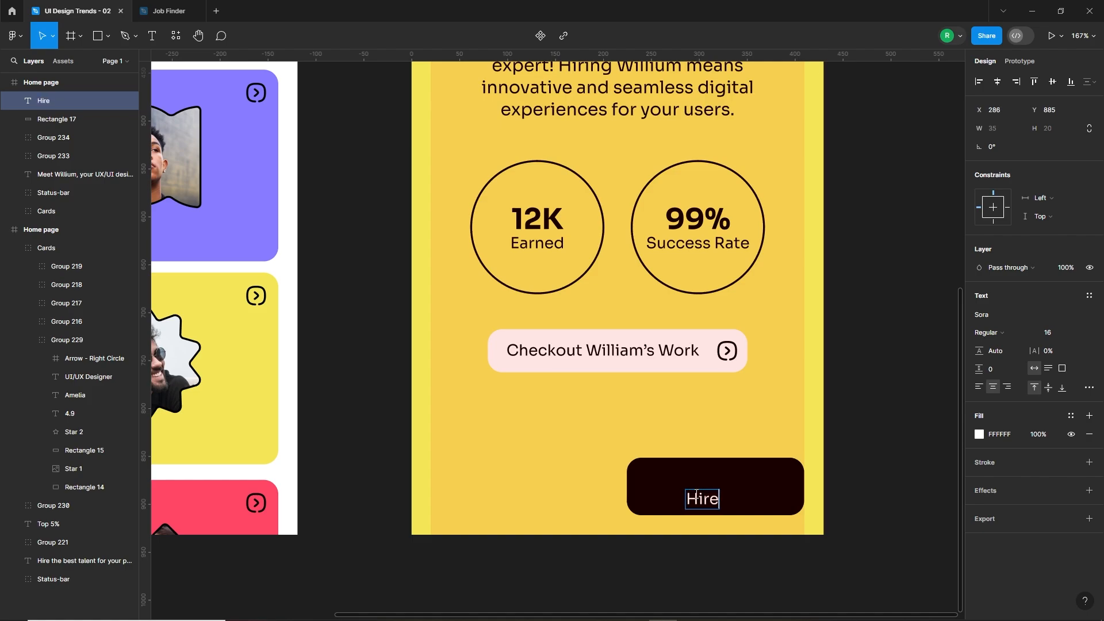
key("Escape")
Set the "Hire" label to Bold, size 20, and centre it on the black rectangle.
left_click(1001, 332)
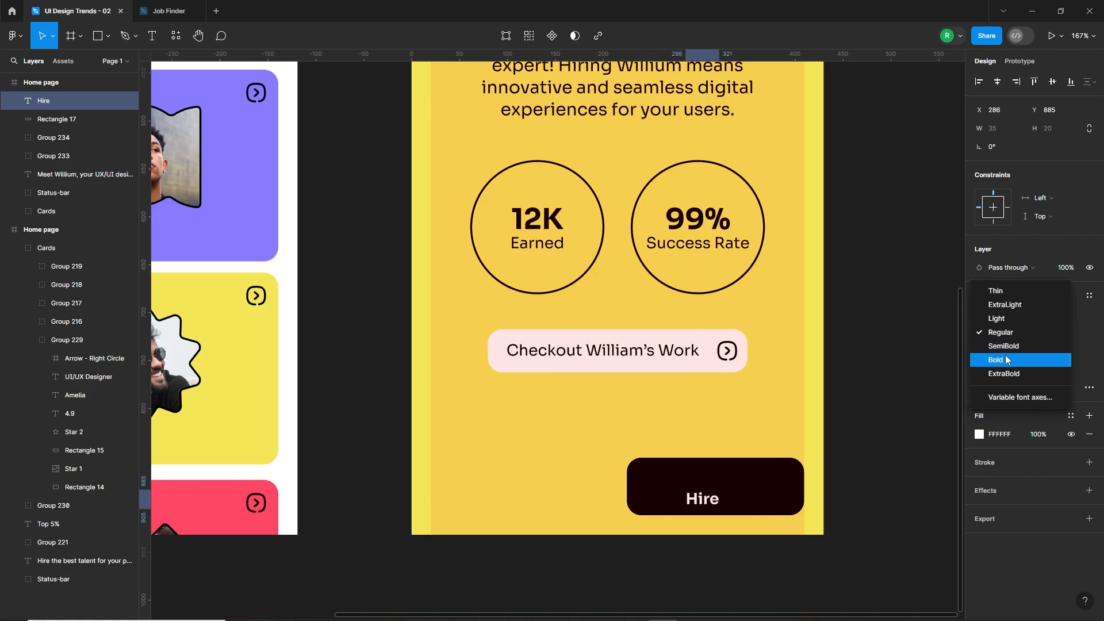
left_click(1003, 357)
left_click(1060, 333)
type("20")
key("Return")
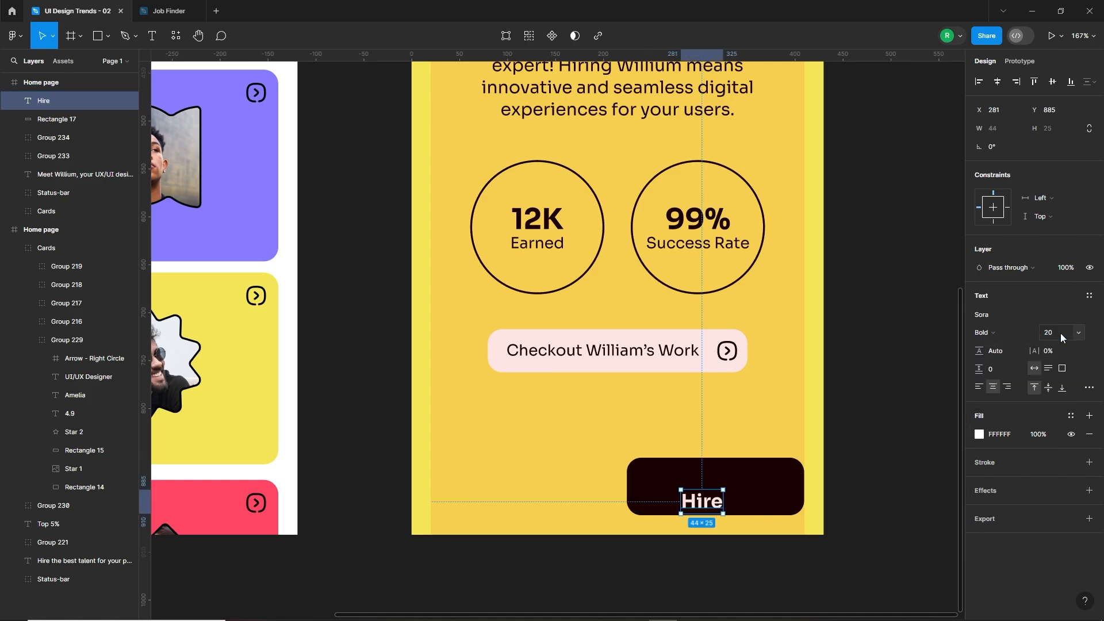
left_click_drag(715, 502, 731, 487)
left_click(874, 411)
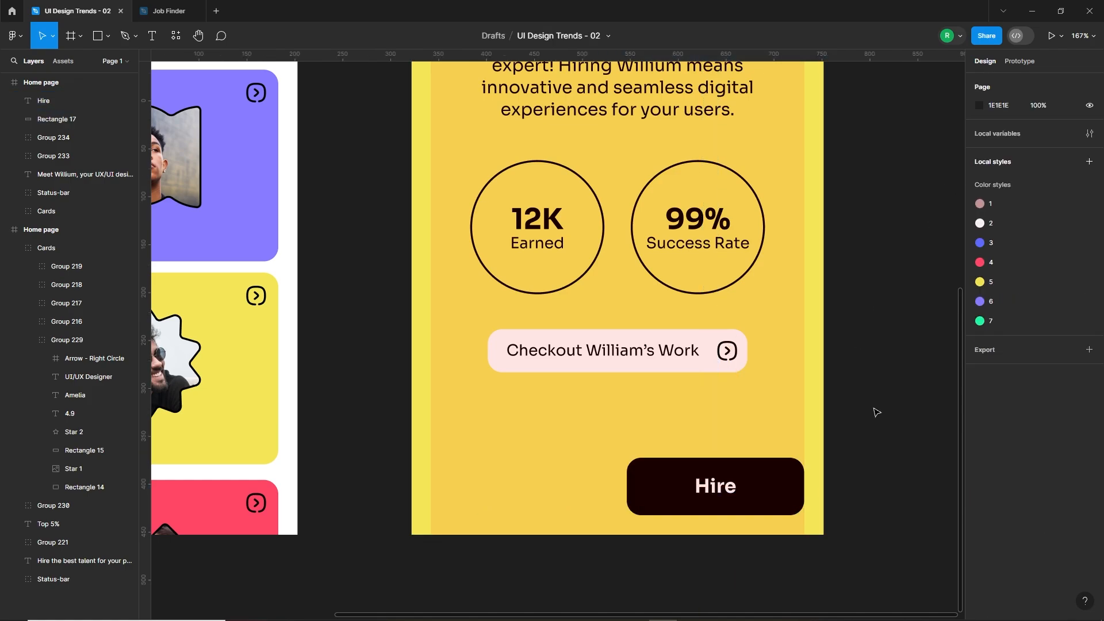
Duplicate the "Hire" label and its rectangle to the frame's left margin at X 20 and change the copied label to "Back".
left_click(732, 489)
left_click(771, 492, "shift")
left_click_drag(771, 492, 602, 514)
left_click(514, 489)
double_click(514, 489)
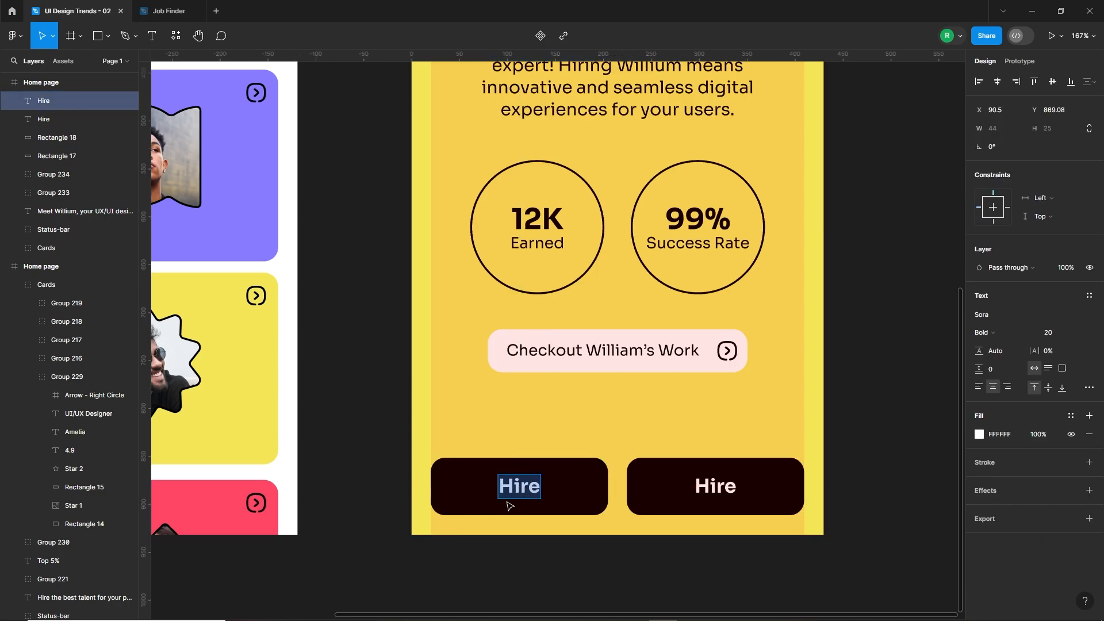
type("Back")
Replace the "Back" rectangle's fill with a black (000000) inside stroke of width 2.
left_click(576, 497)
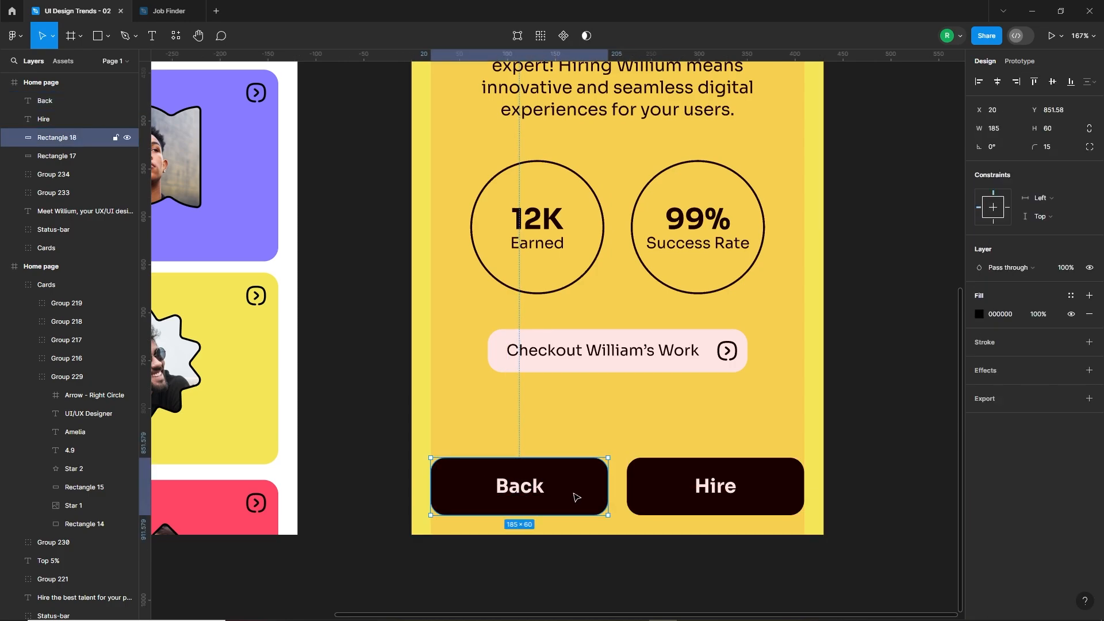
left_click(1088, 342)
left_click(1089, 314)
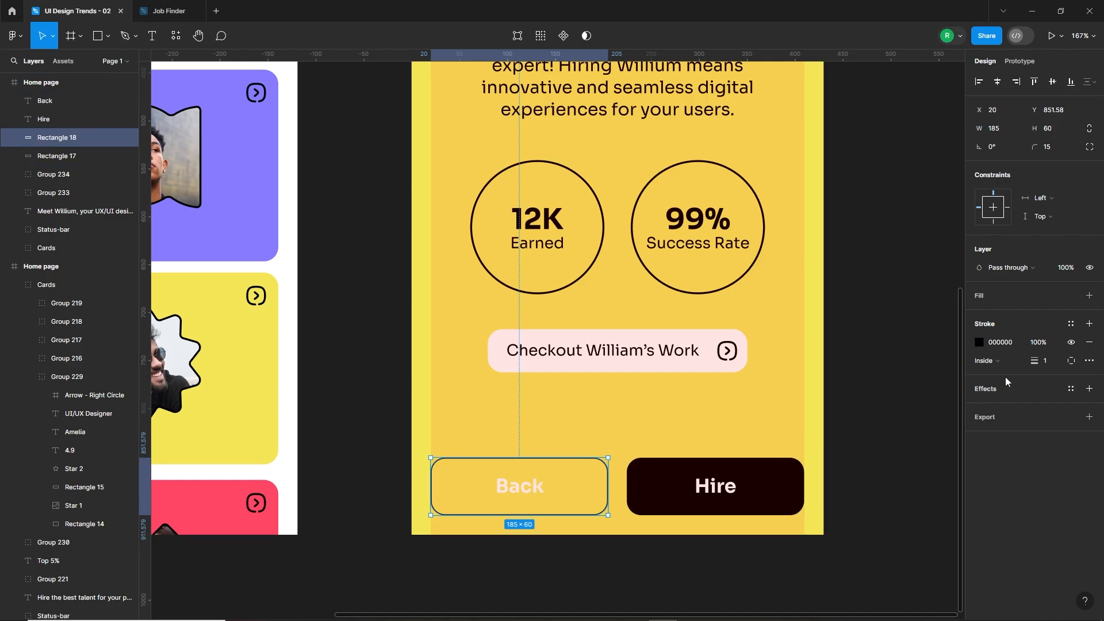
type("2")
key("Return")
left_click(661, 554)
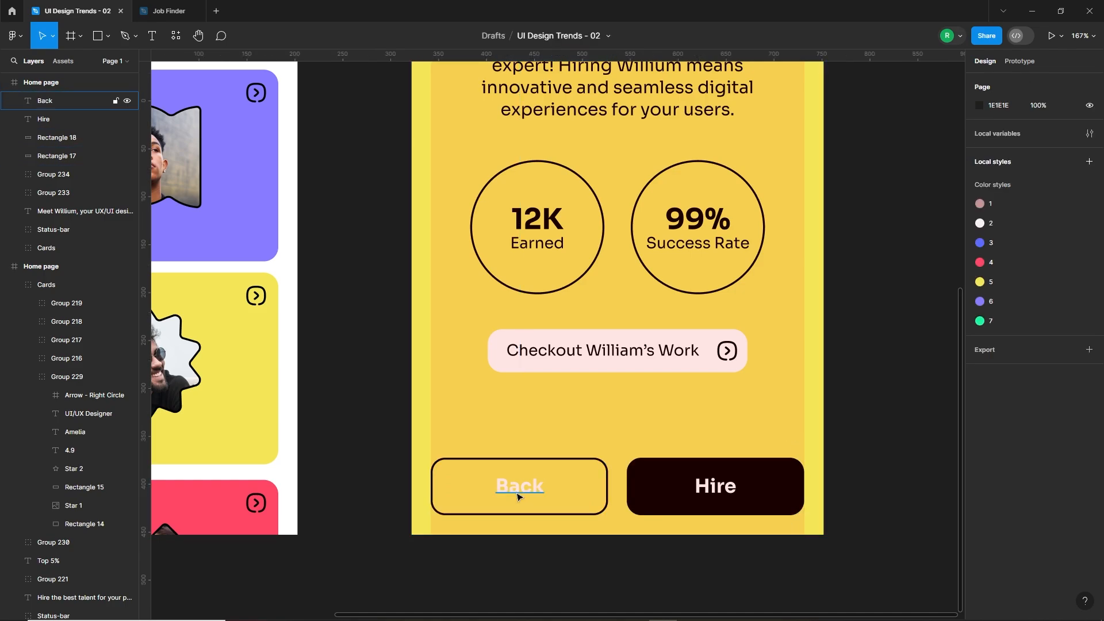
Change the "Back" label's text colour to black (000000).
left_click(517, 492)
left_click(979, 434)
left_click_drag(934, 439, 804, 495)
left_click(704, 554)
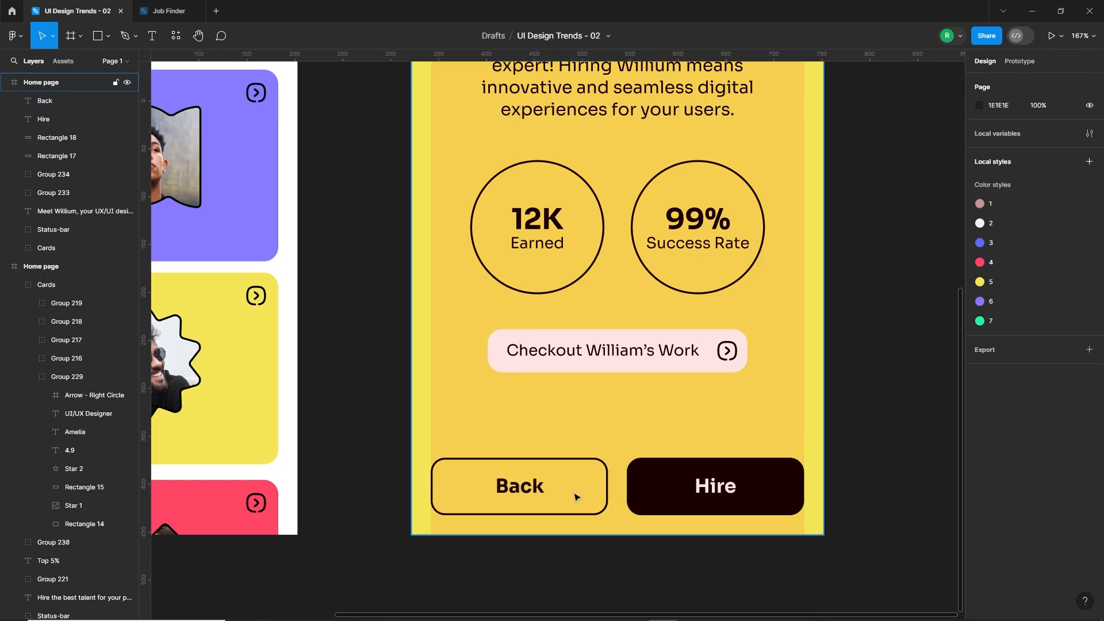
Group the "Back" label with its outline, and group the "Hire" label with its black rectangle.
left_click_drag(390, 469, 581, 520)
key("ctrl+g")
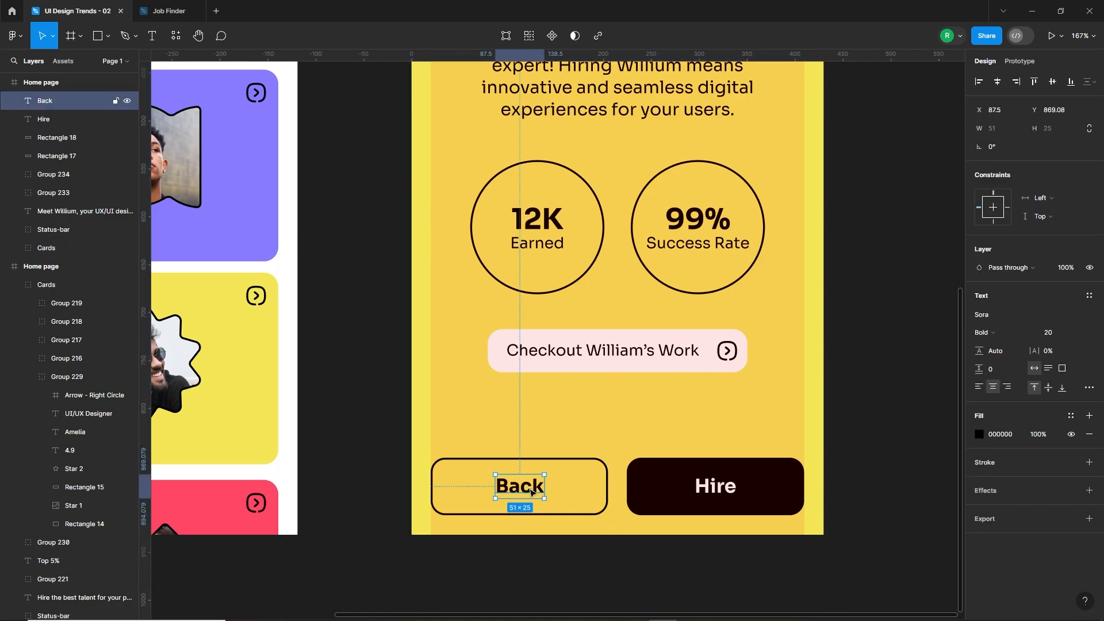
left_click(736, 463)
left_click(774, 480, "shift")
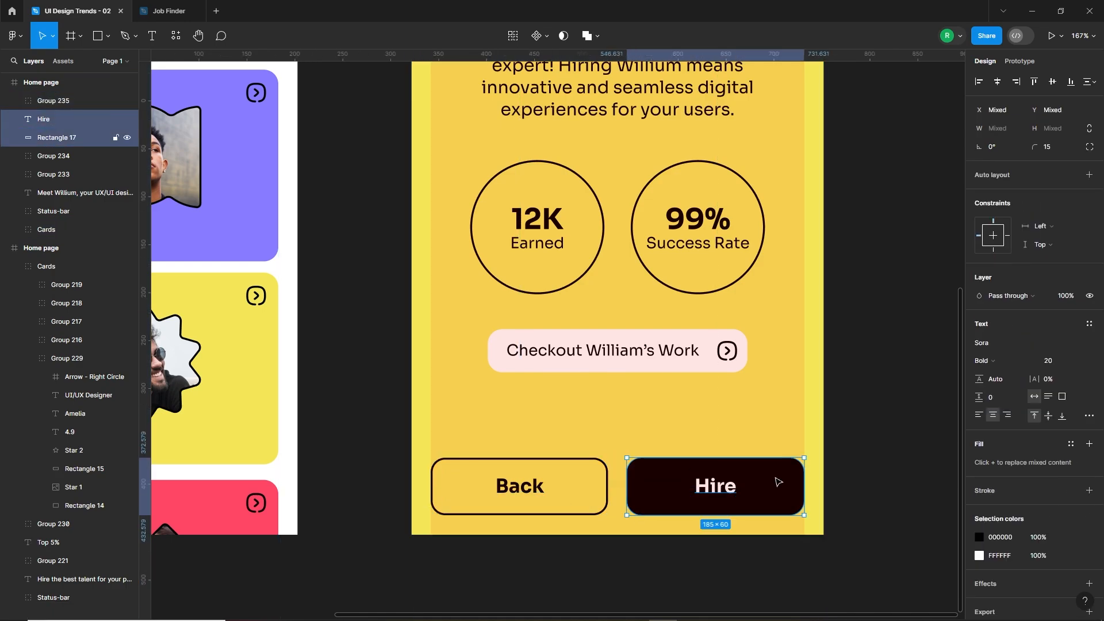
key("ctrl+g")
Select the "Back" and "Hire" buttons together and move them up to Y 838.58.
left_click(545, 489, "shift")
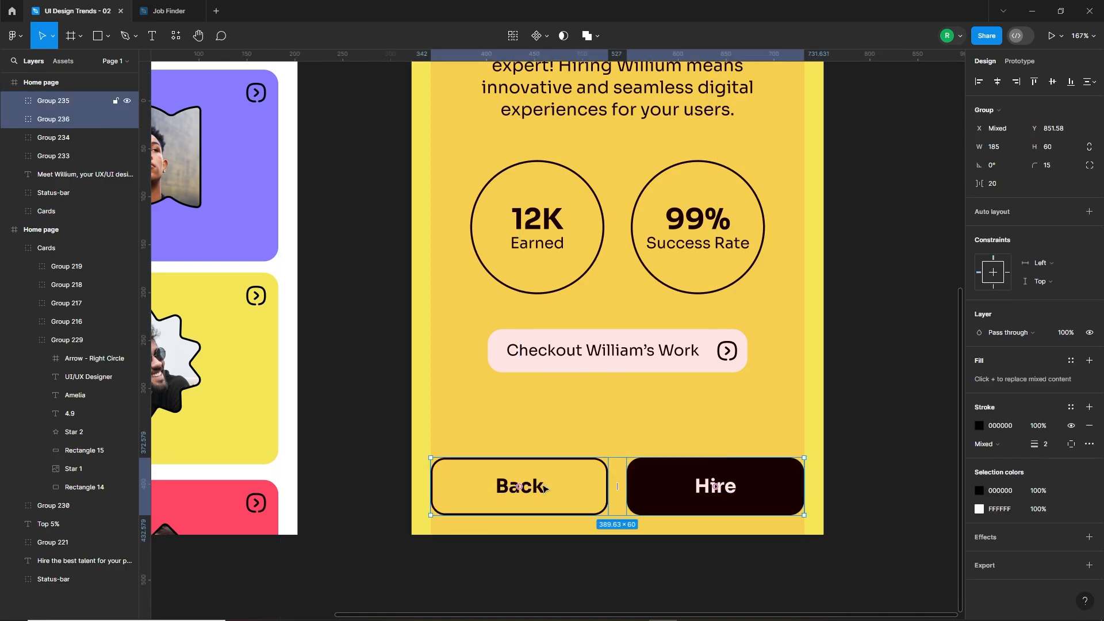
key("shift+Up")
key("Up")
key("Up")
key("Up")
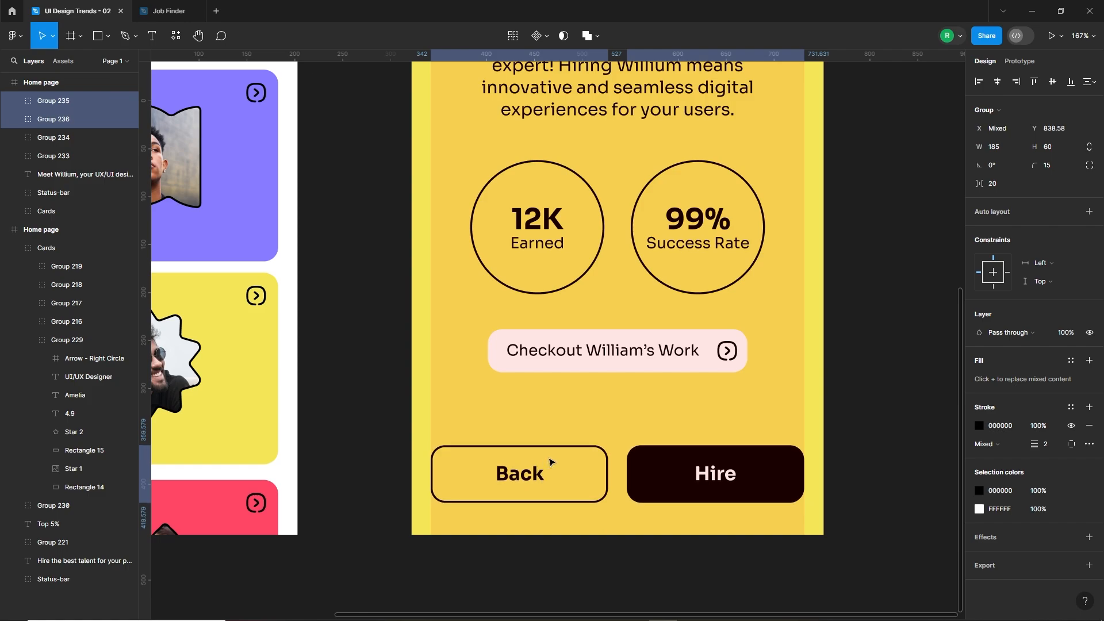
Group the two bottom buttons with the "Checkout" button, the stat circles and the bio text.
scroll(550, 462, "down", 5)
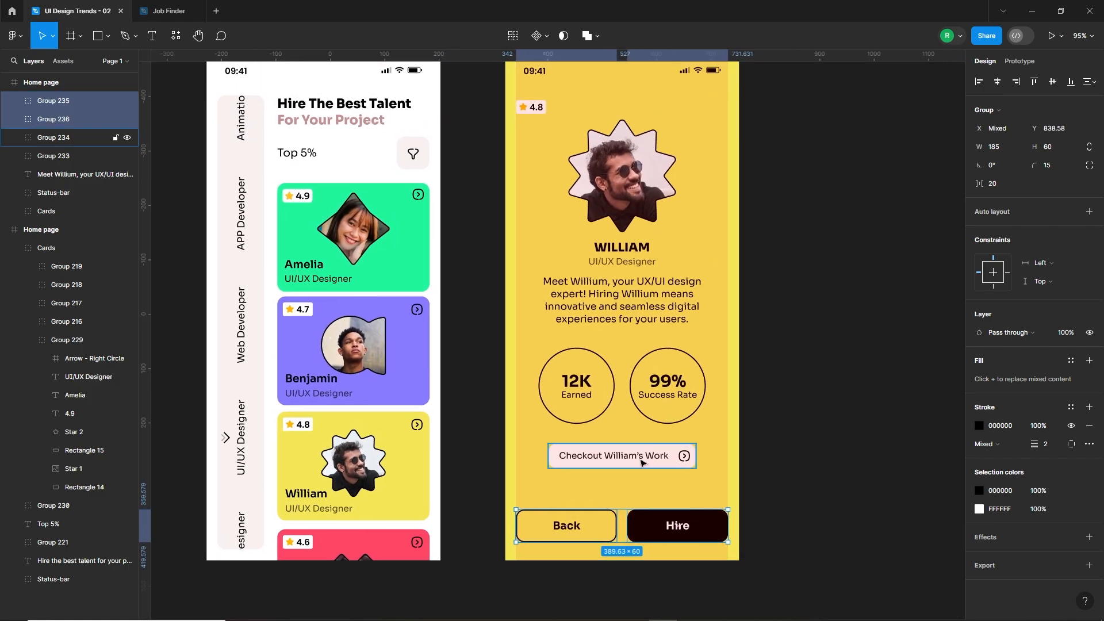
left_click(641, 463, "shift")
left_click(624, 396, "shift")
left_click(620, 305, "shift")
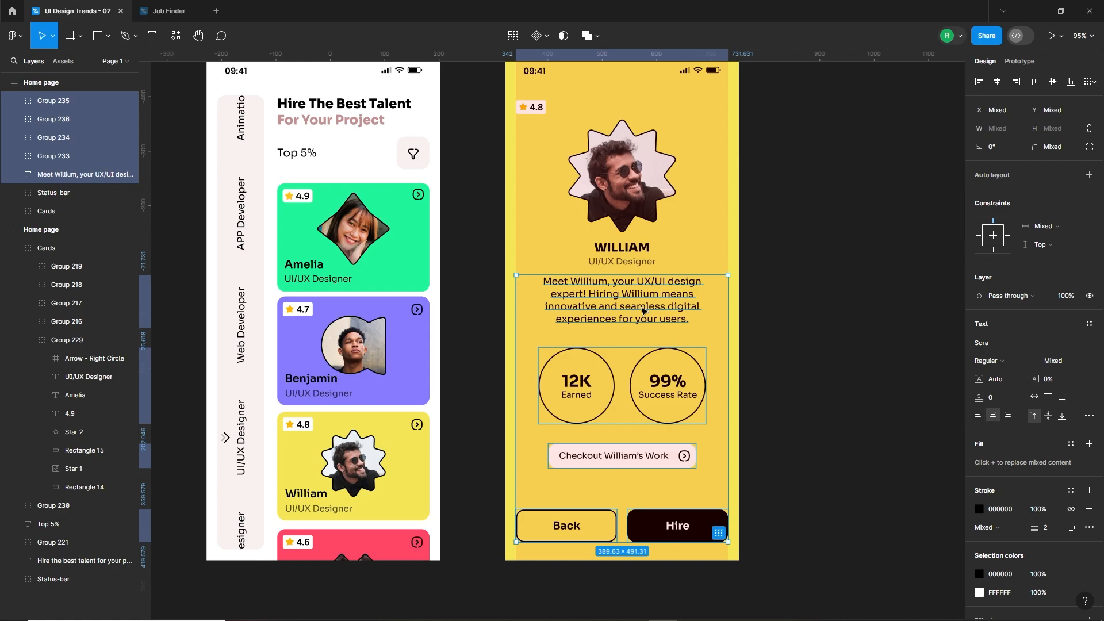
key("ctrl+g")
left_click_drag(791, 243, 855, 264)
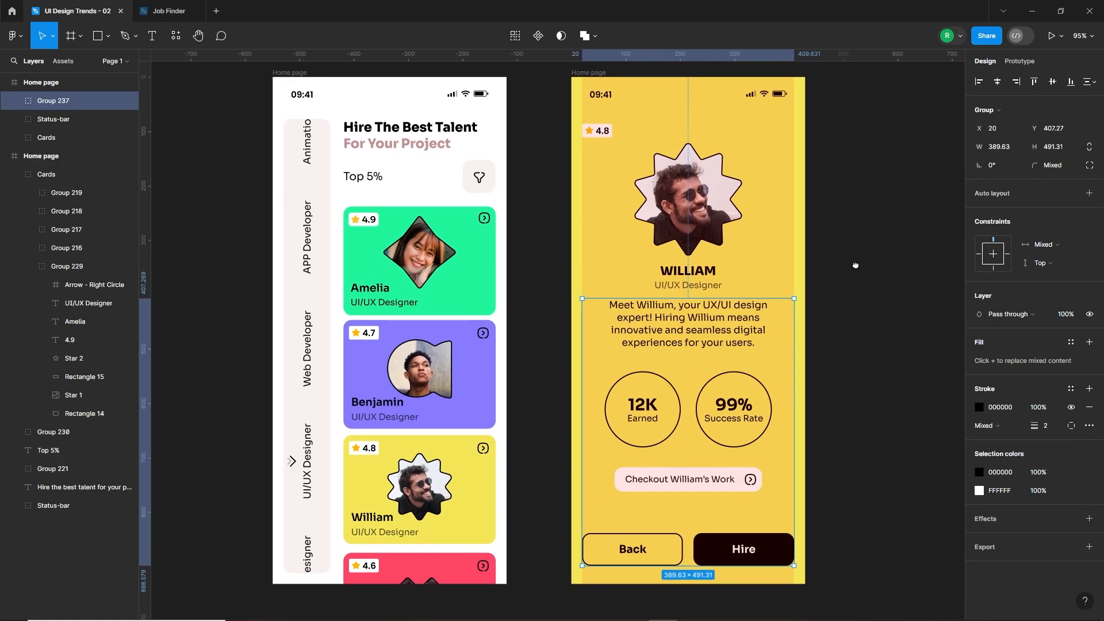
left_click(543, 315)
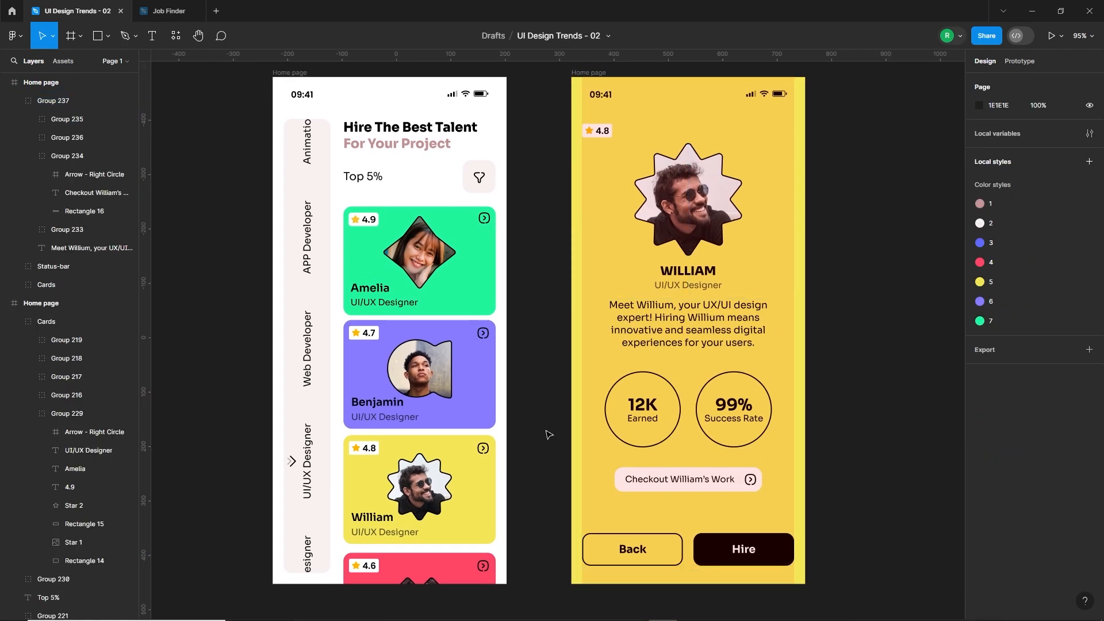
scroll(544, 316, "down", 5)
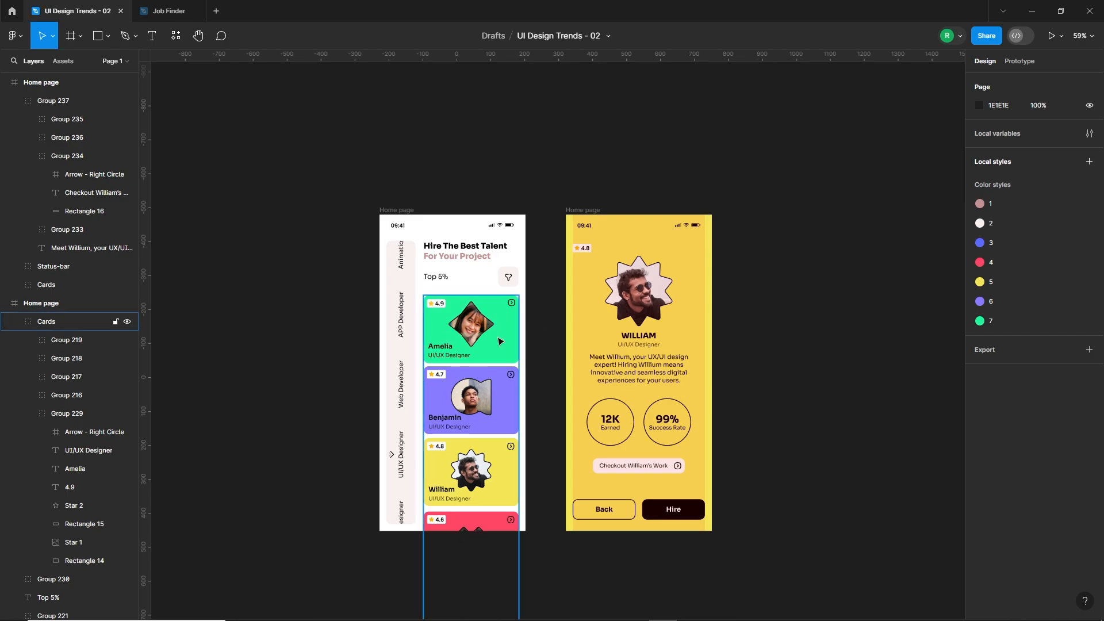
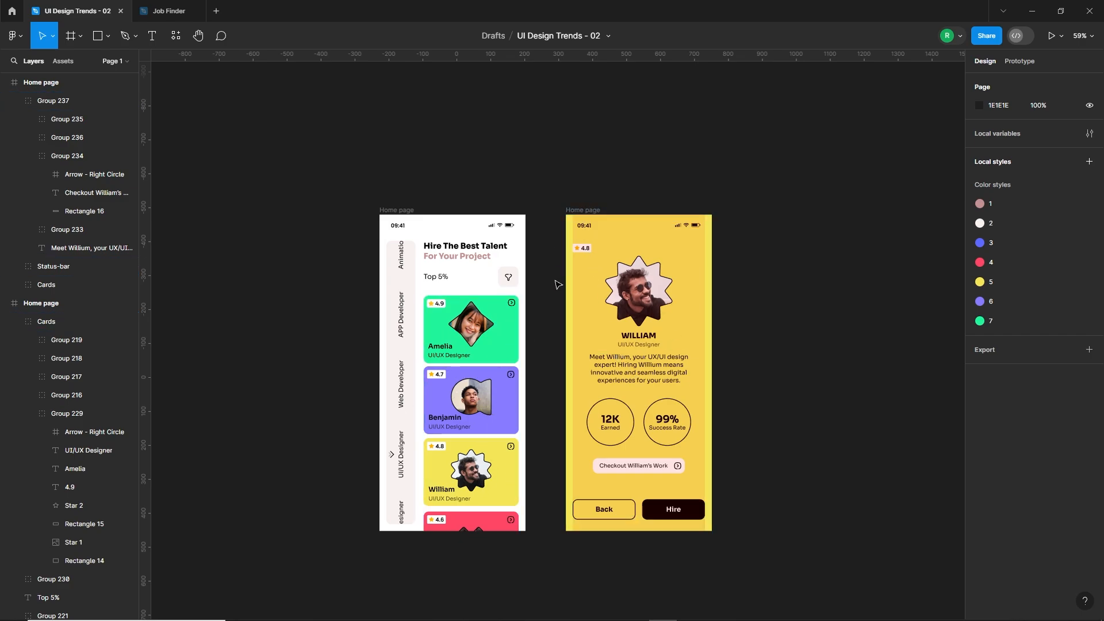
Move the yellow profile frame to X 823 and duplicate the home page frame into the gap at X 281.
left_click_drag(579, 215, 750, 216)
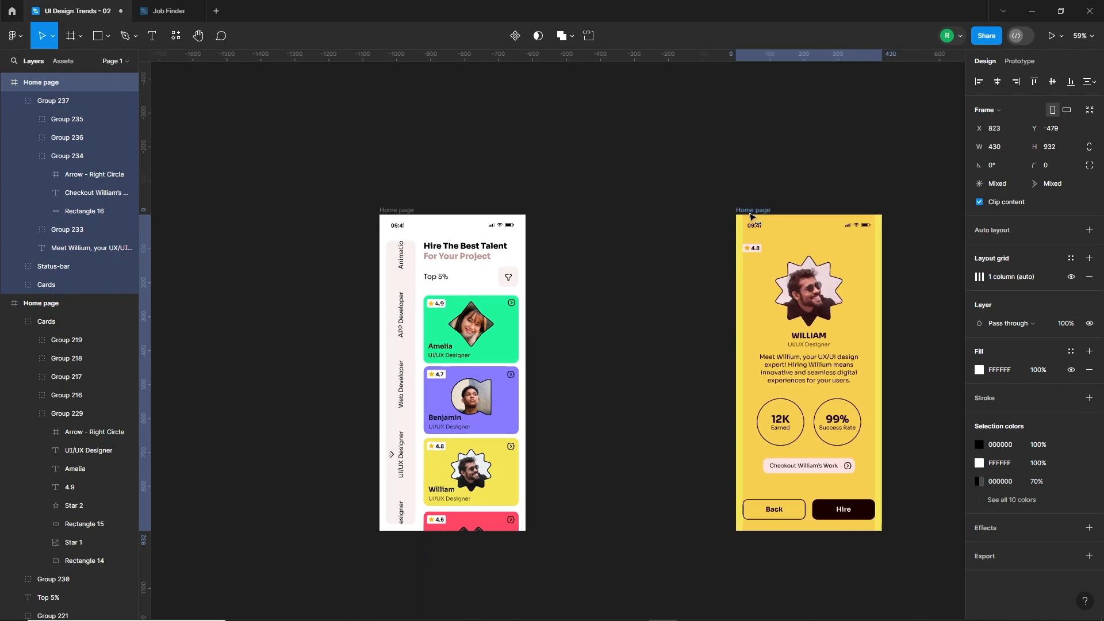
left_click(404, 210)
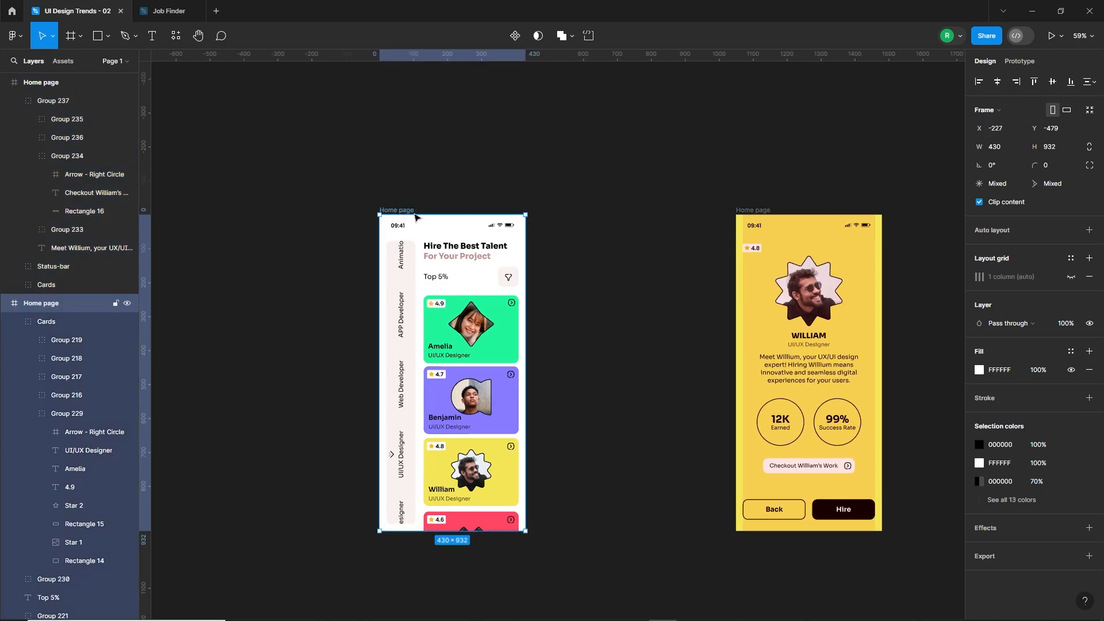
left_click_drag(416, 217, 577, 235, "alt")
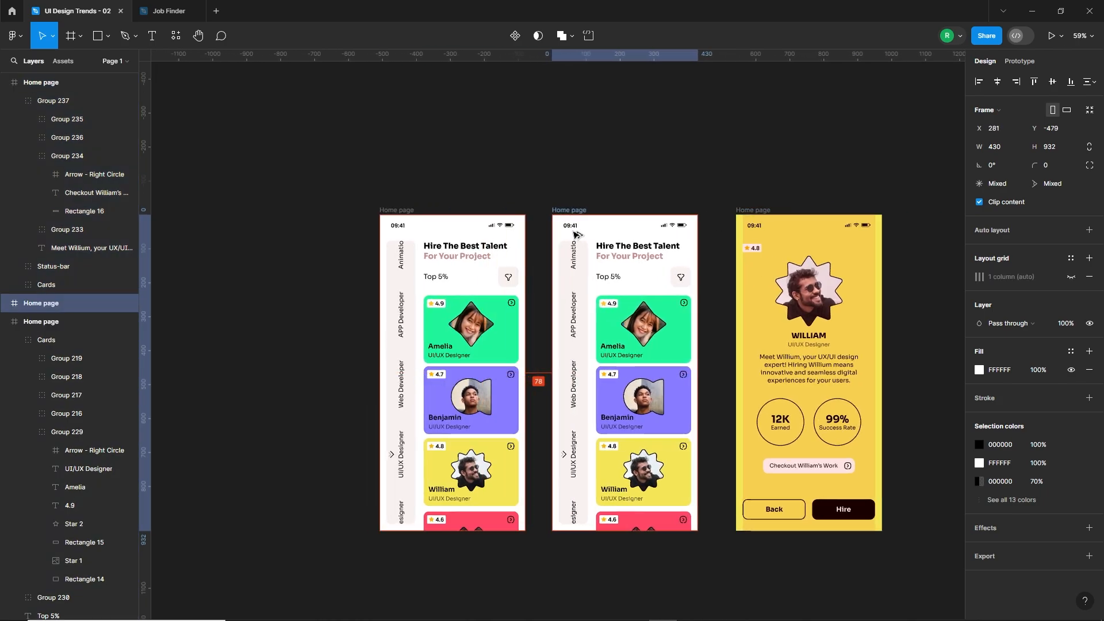
left_click(546, 409)
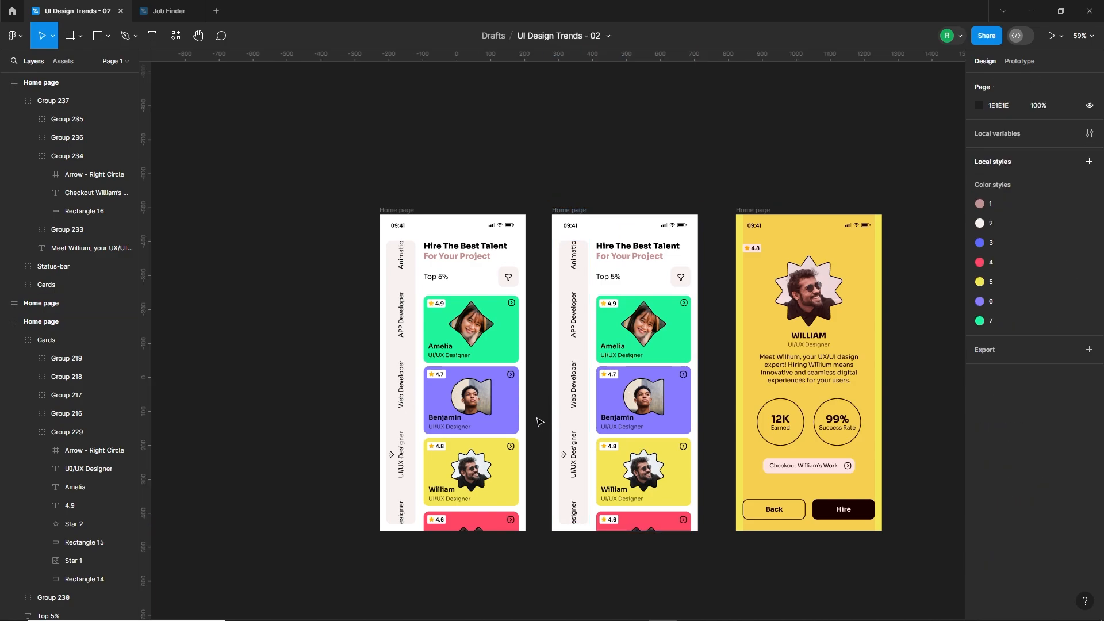
In the duplicated home page, move the purple card up over the green one, the yellow card to Y 338.21 and the red card to Y 549.14.
double_click(637, 412)
scroll(656, 409, "up", 4)
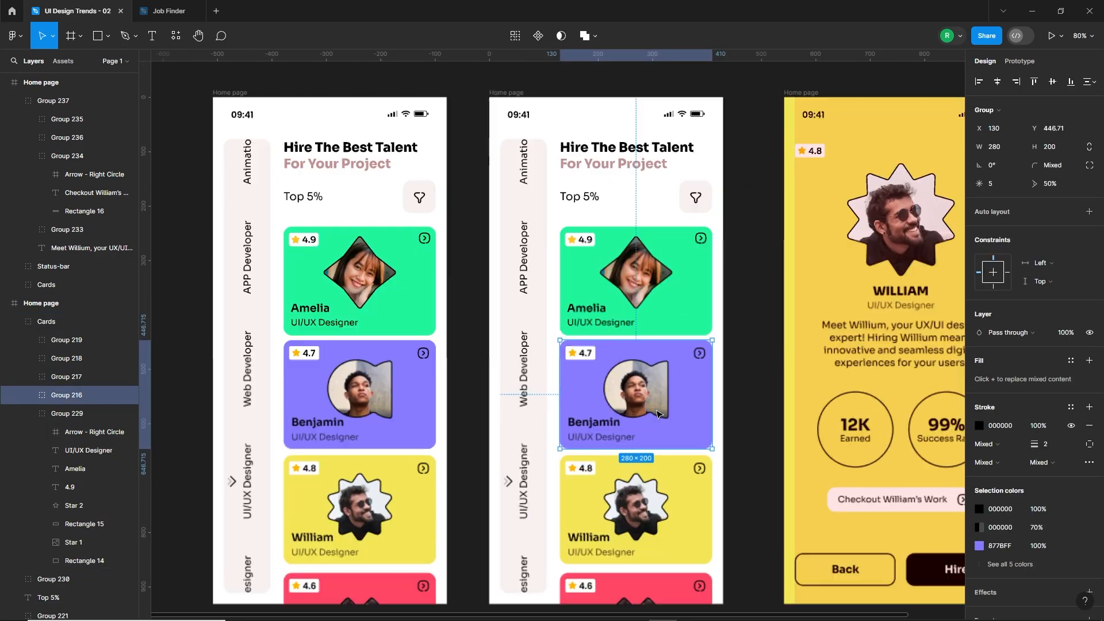
left_click_drag(693, 441, 690, 327)
left_click_drag(680, 500, 655, 358)
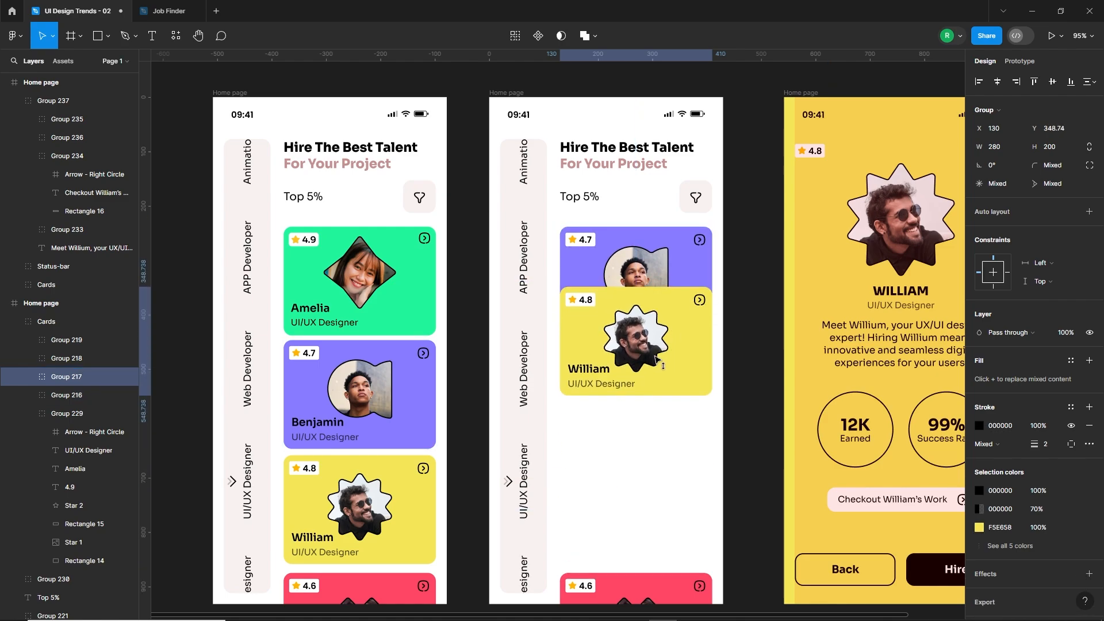
scroll(660, 523, "down", 2)
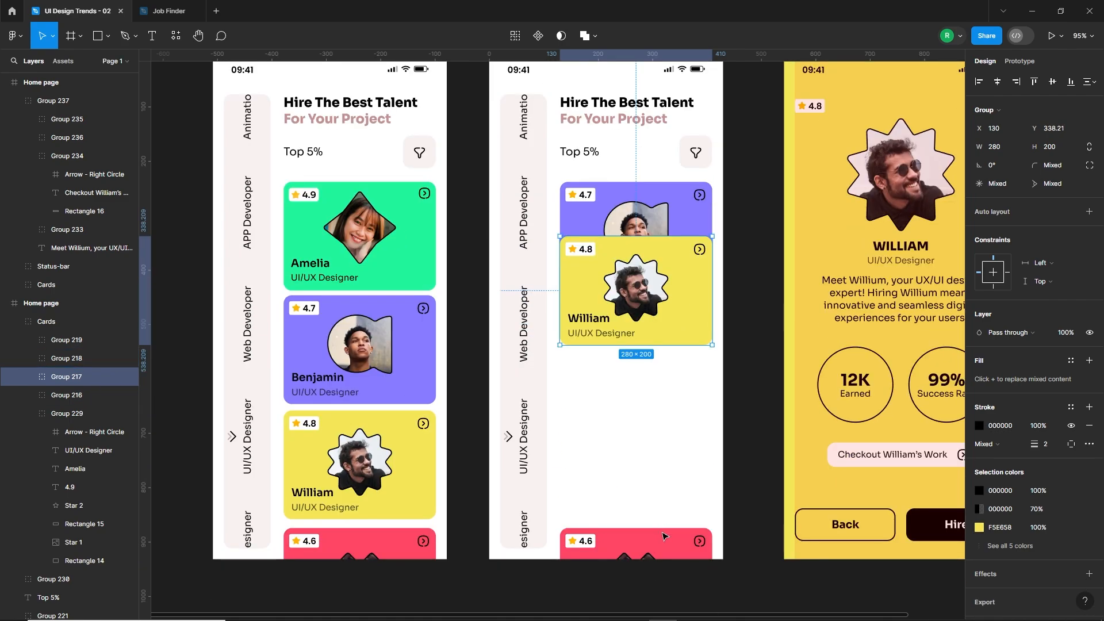
left_click_drag(653, 572, 652, 381)
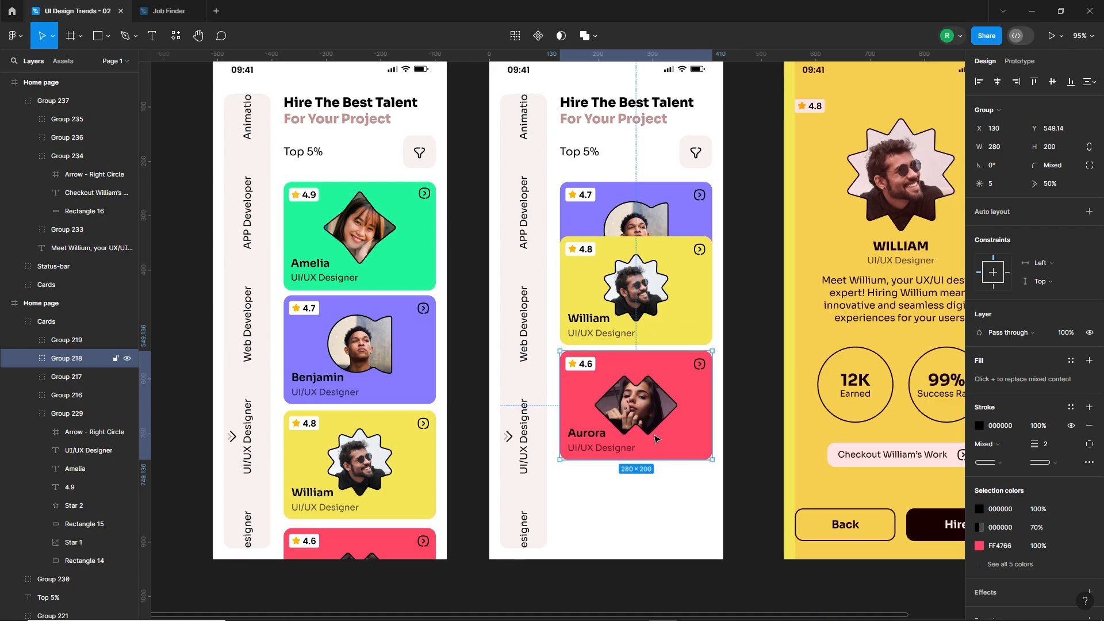
Move the blue card up to Y 760.16, just below the red card in the duplicated home page.
left_click(65, 340)
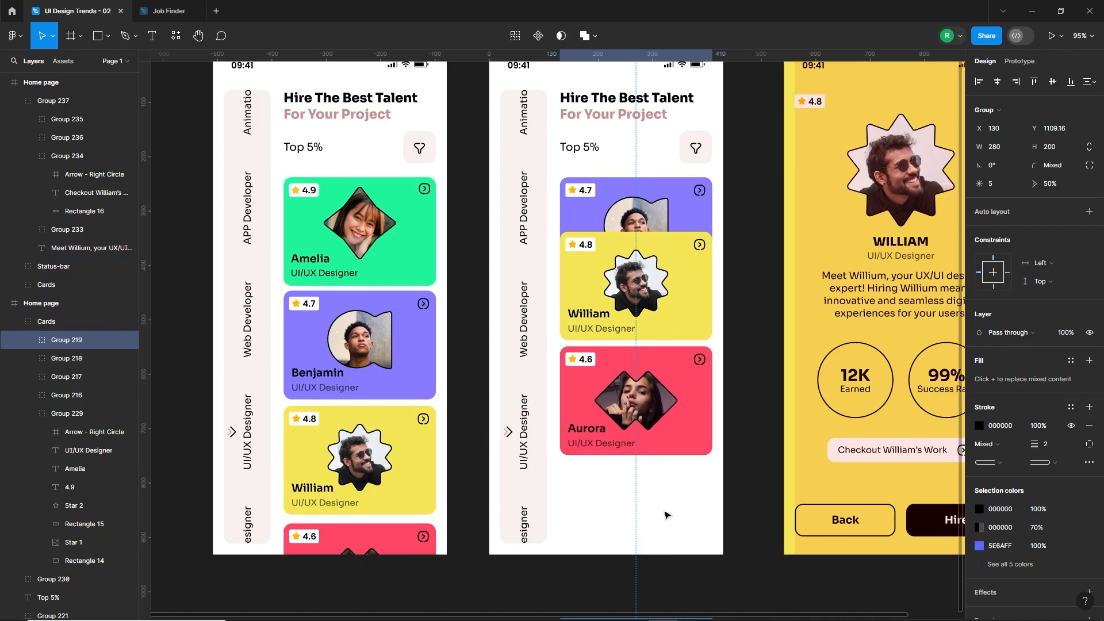
scroll(665, 512, "down", 1)
key("shift+Up")
key("shift+Up")
key("shift+Up")
key("shift+Up")
key("shift+Up")
key("shift+Up")
key("shift+Up")
key("shift+Up")
key("shift+Up")
key("shift+Up")
key("shift+Up")
key("shift+Up")
key("shift+Up")
key("shift+Up")
key("shift+Up")
key("shift+Up")
key("shift+Up")
key("shift+Up")
key("shift+Up")
key("shift+Up")
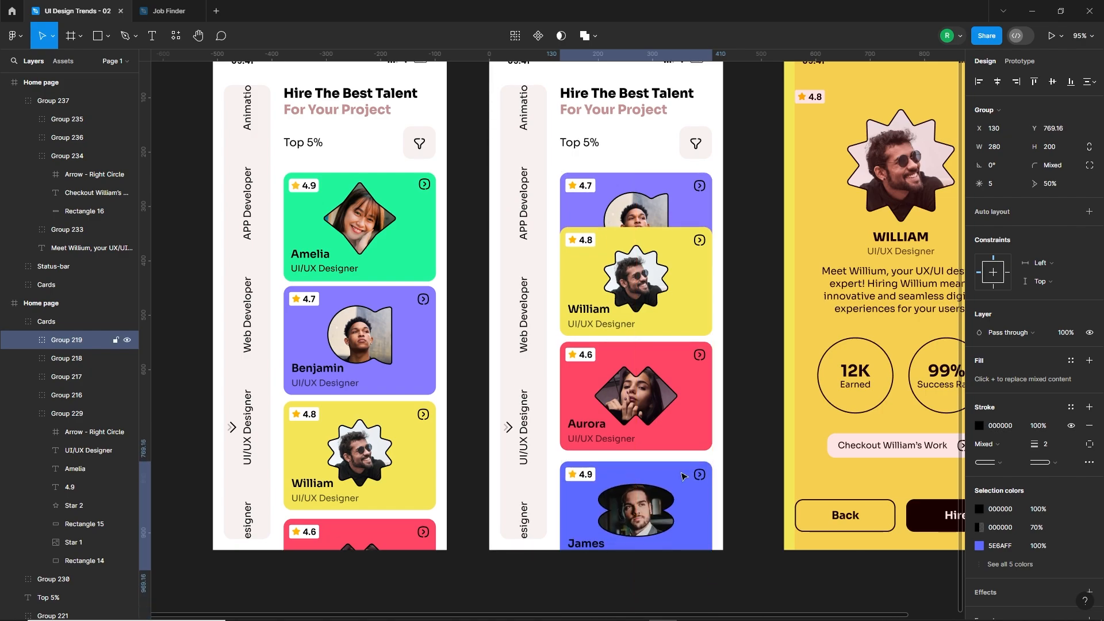
key("Up")
key("Up")
key("Up")
key("Up")
key("Up")
key("Up")
key("Up")
key("Up")
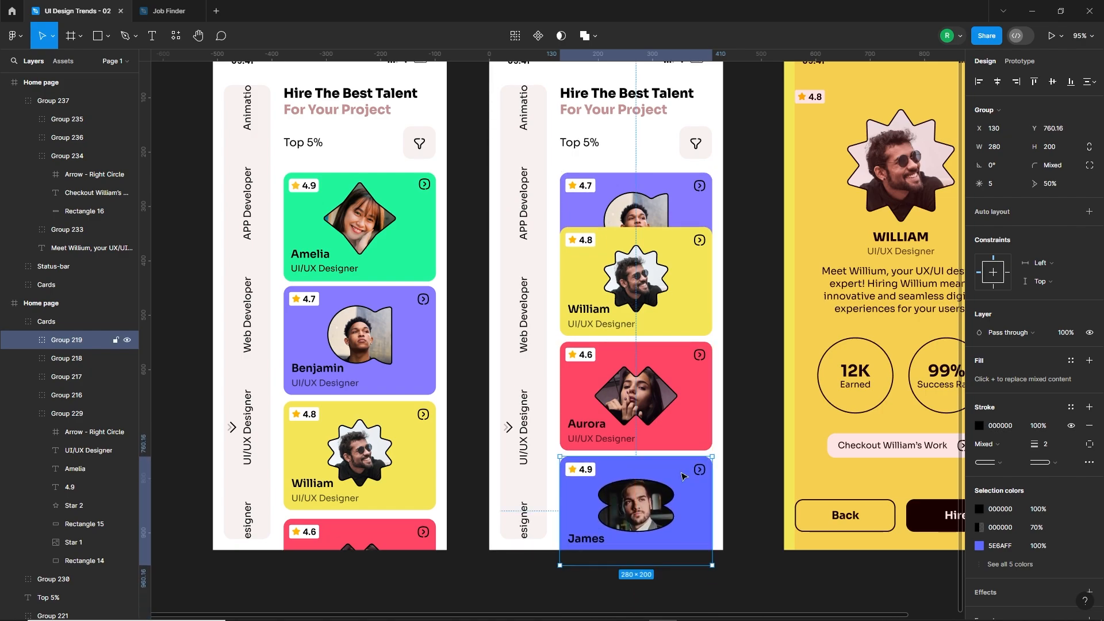
left_click(766, 482)
Link the first home page's card group to the duplicated home page with an On drag, Smart animate interaction using the Slow curve.
scroll(626, 442, "down", 2)
left_click_drag(503, 332, 541, 343)
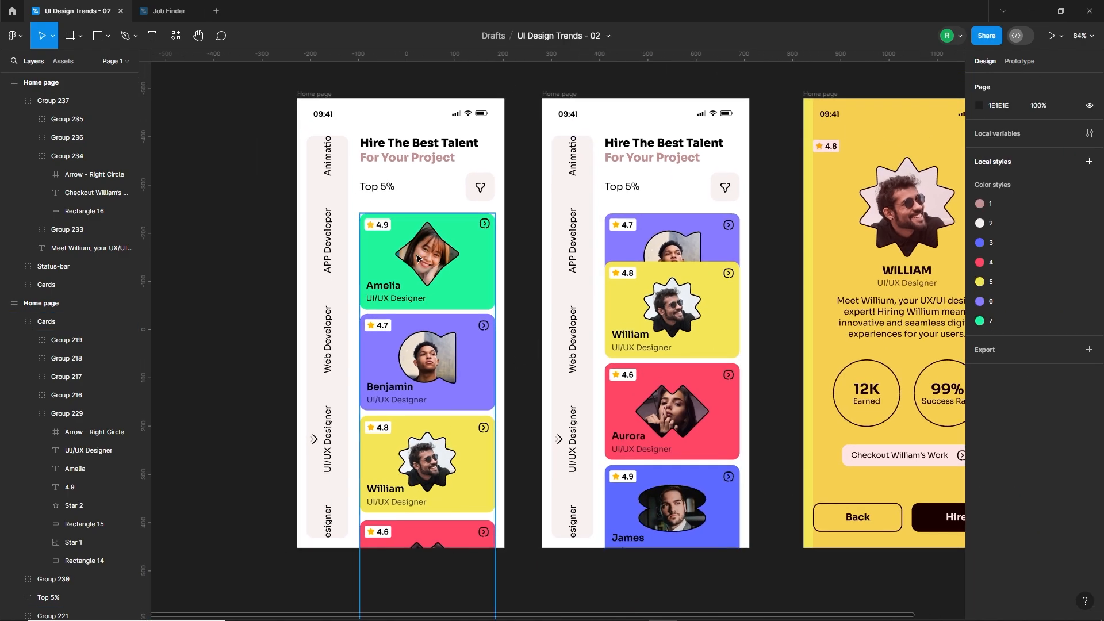
left_click(427, 362)
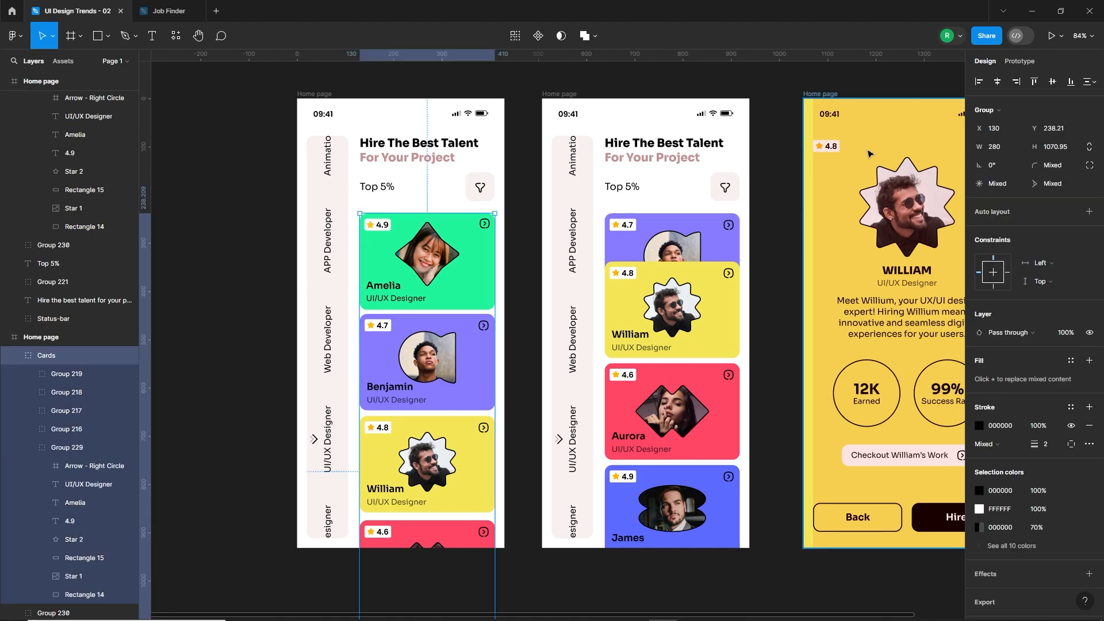
left_click(1019, 61)
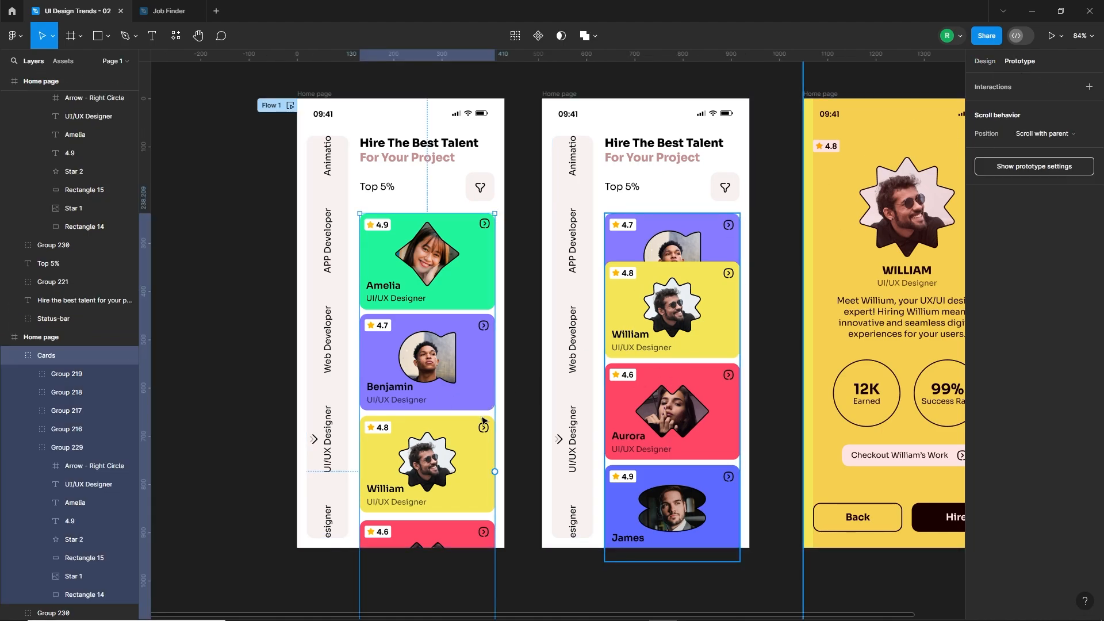
left_click_drag(557, 473, 561, 471)
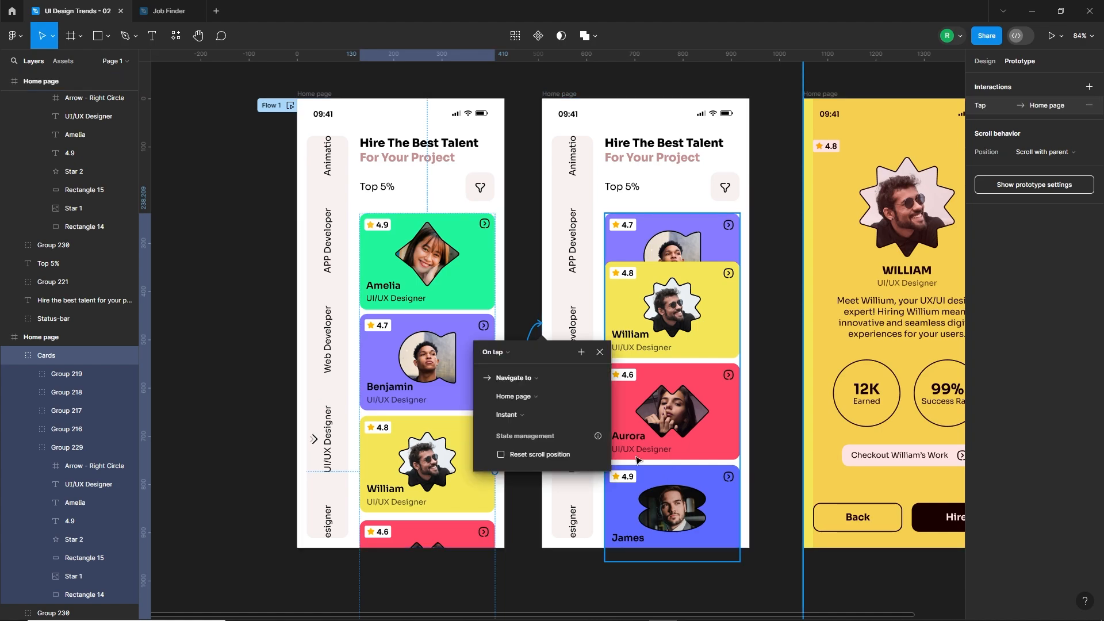
left_click(505, 352)
left_click(502, 372)
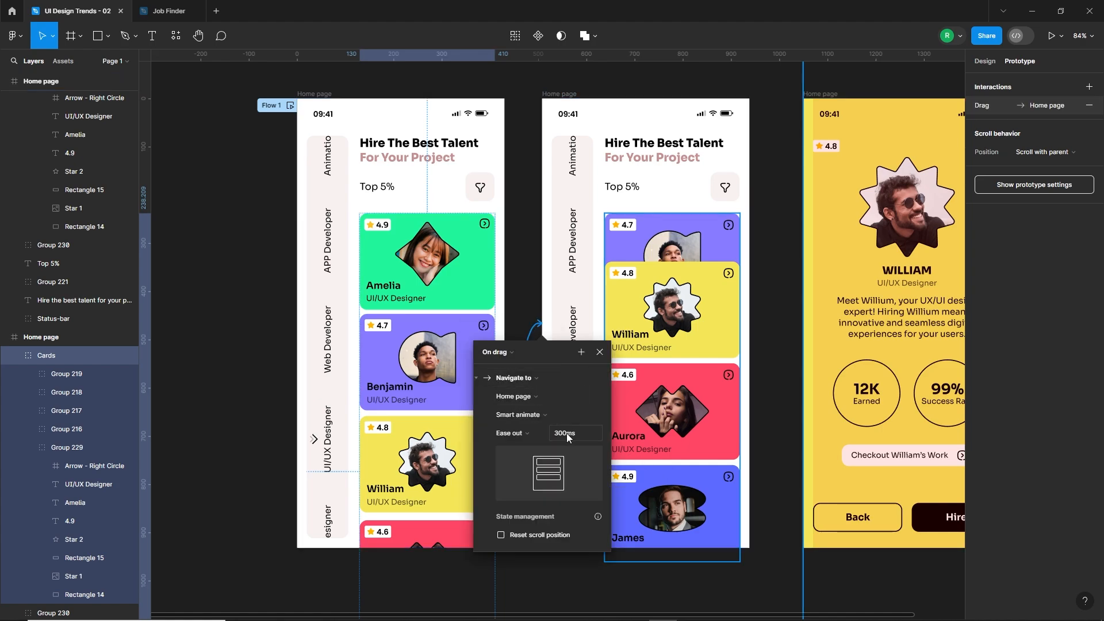
left_click(527, 433)
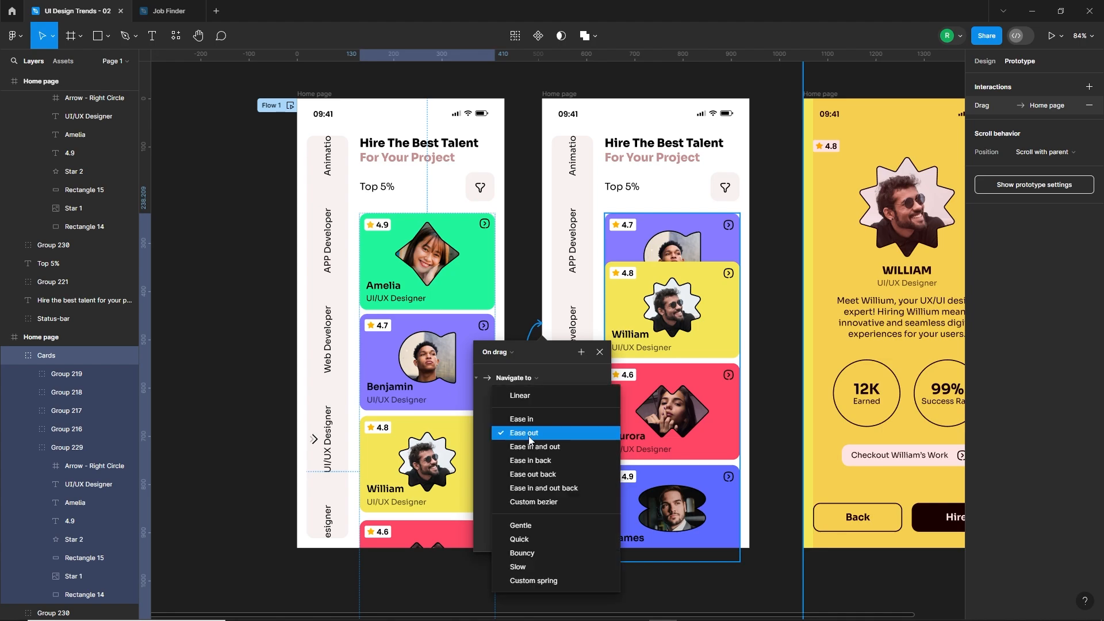
left_click(525, 566)
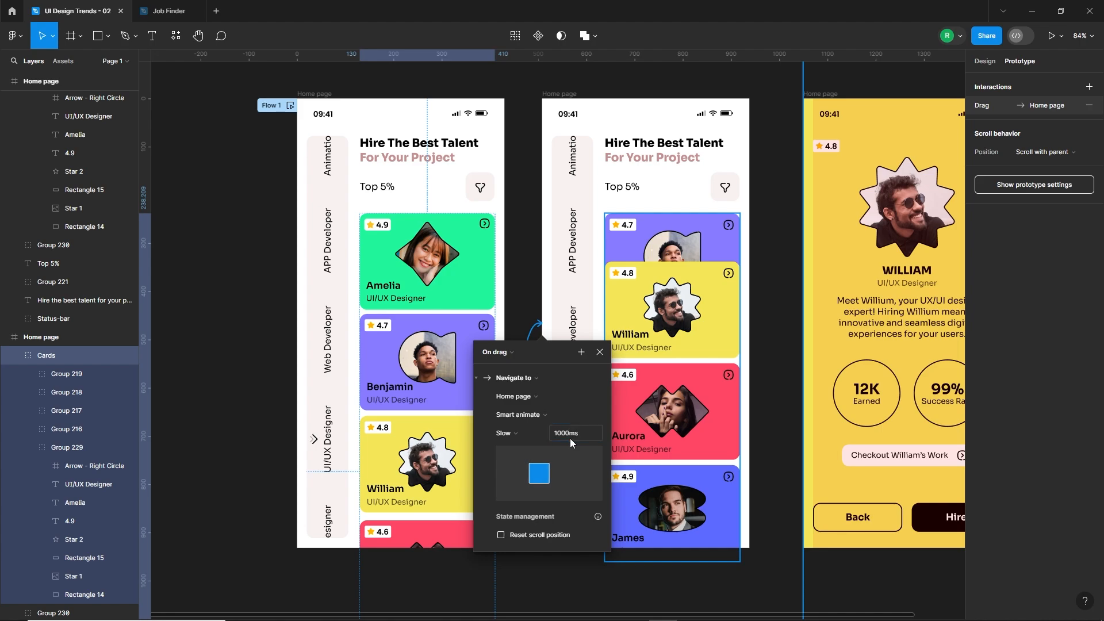
Link the duplicated page's card group back to the first home page with an On drag, Smart animate interaction using the Slow curve.
left_click(661, 320)
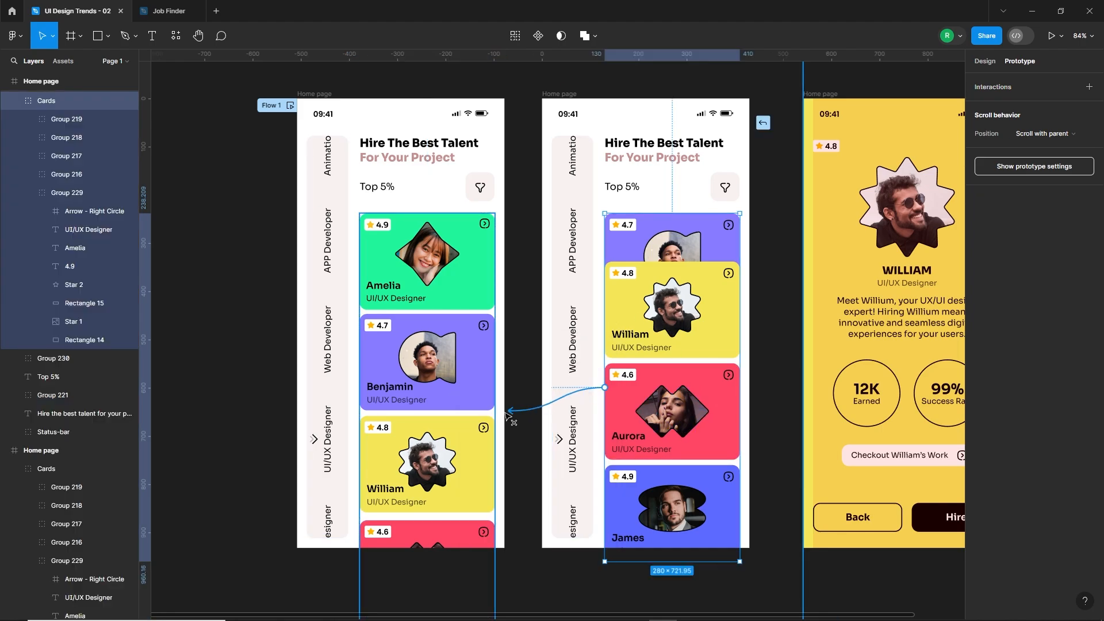
left_click_drag(509, 414, 499, 413)
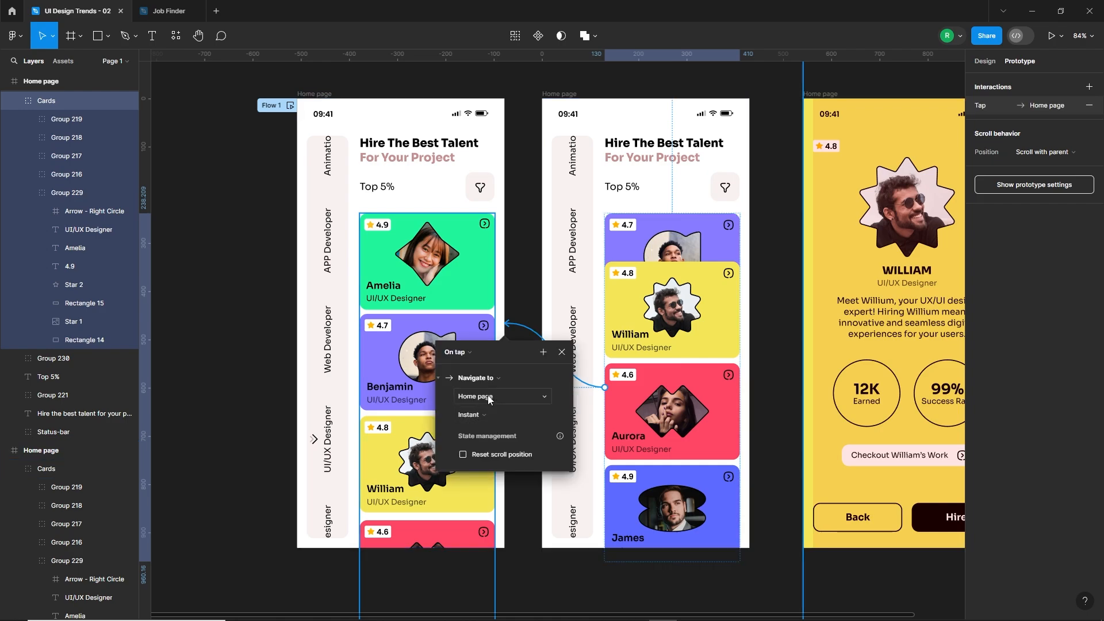
left_click(458, 351)
left_click(470, 366)
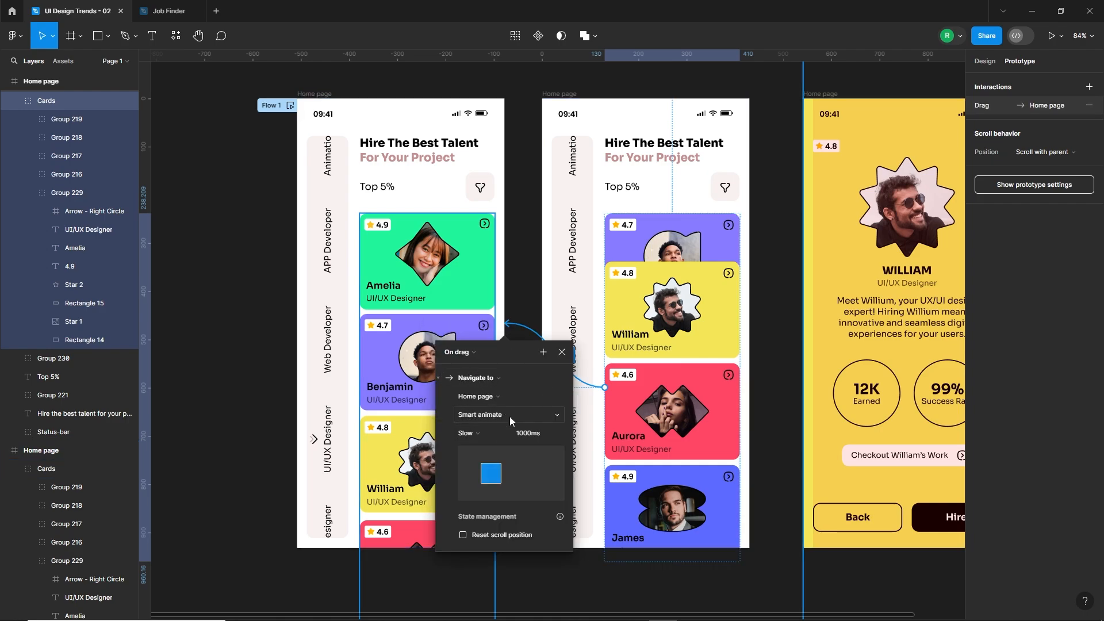
left_click(561, 352)
left_click(520, 377)
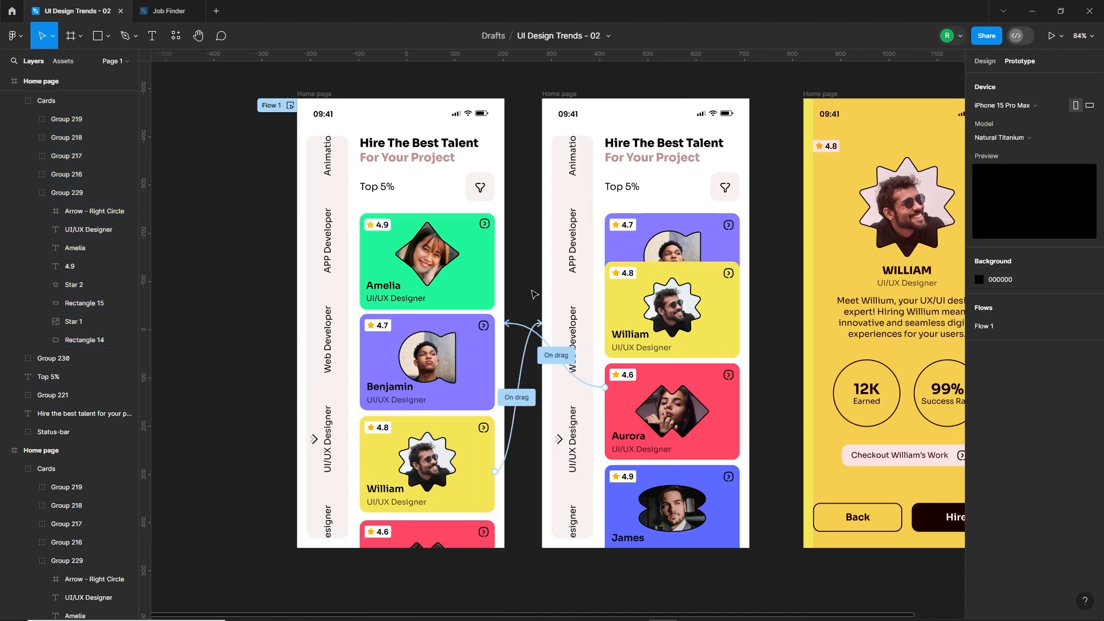
Preview the prototype from the first home page, test dragging the cards up and back down, and return to the design file.
left_click(324, 93)
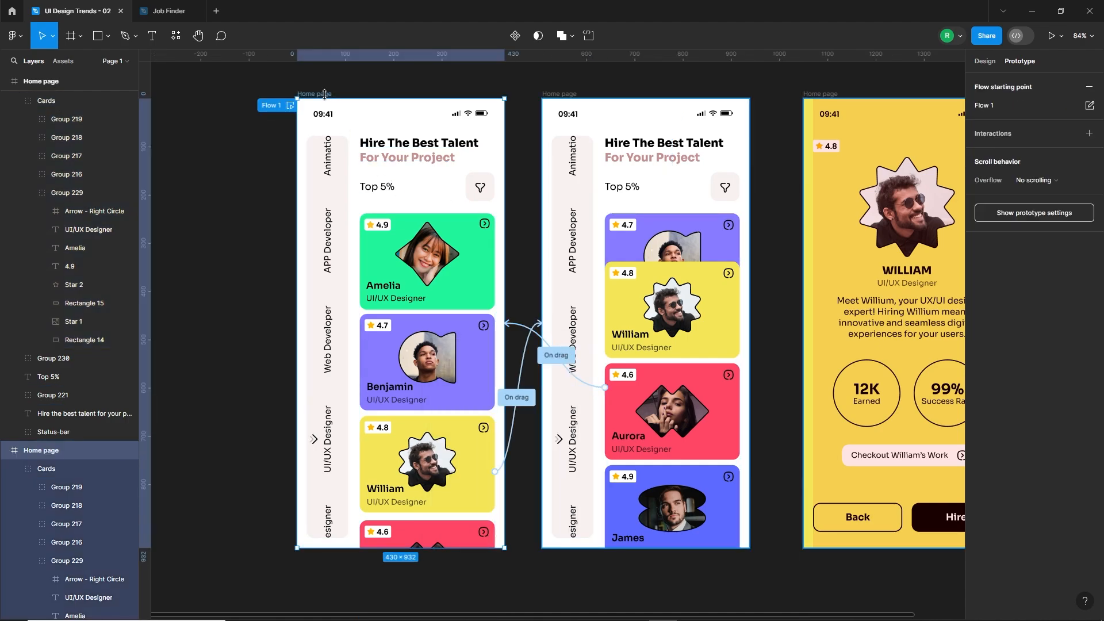
left_click(1051, 35)
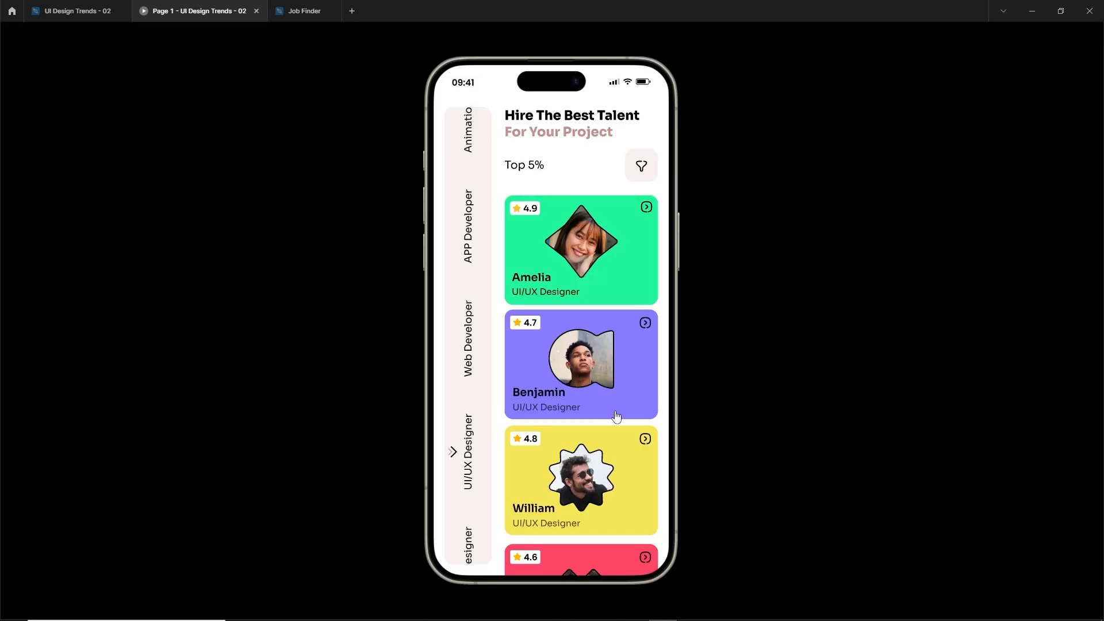
left_click_drag(612, 463, 623, 357)
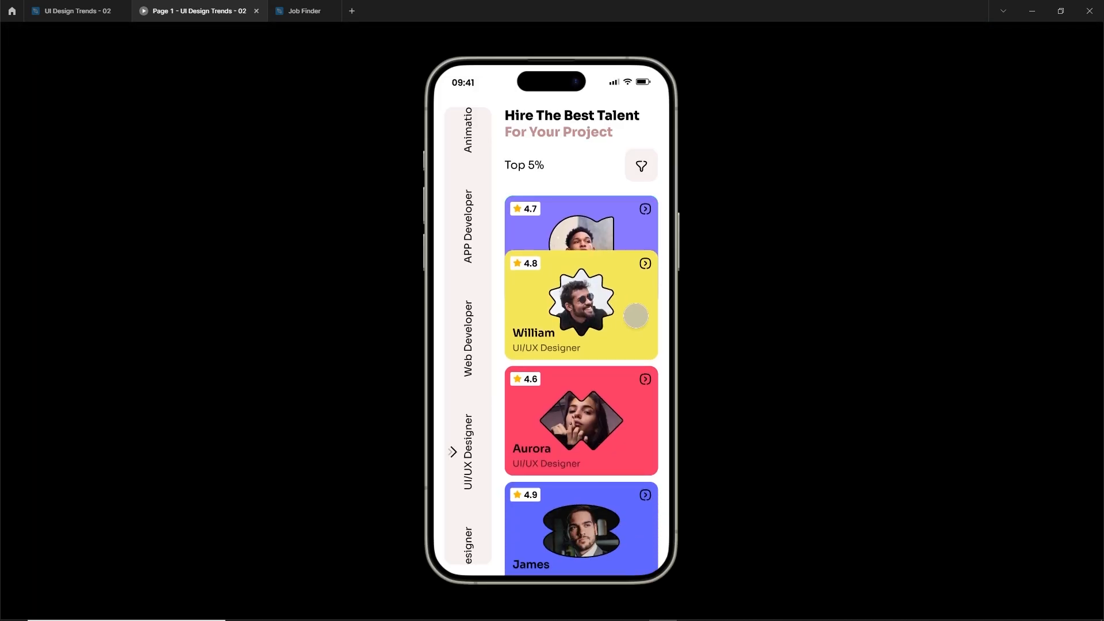
left_click_drag(635, 316, 638, 367)
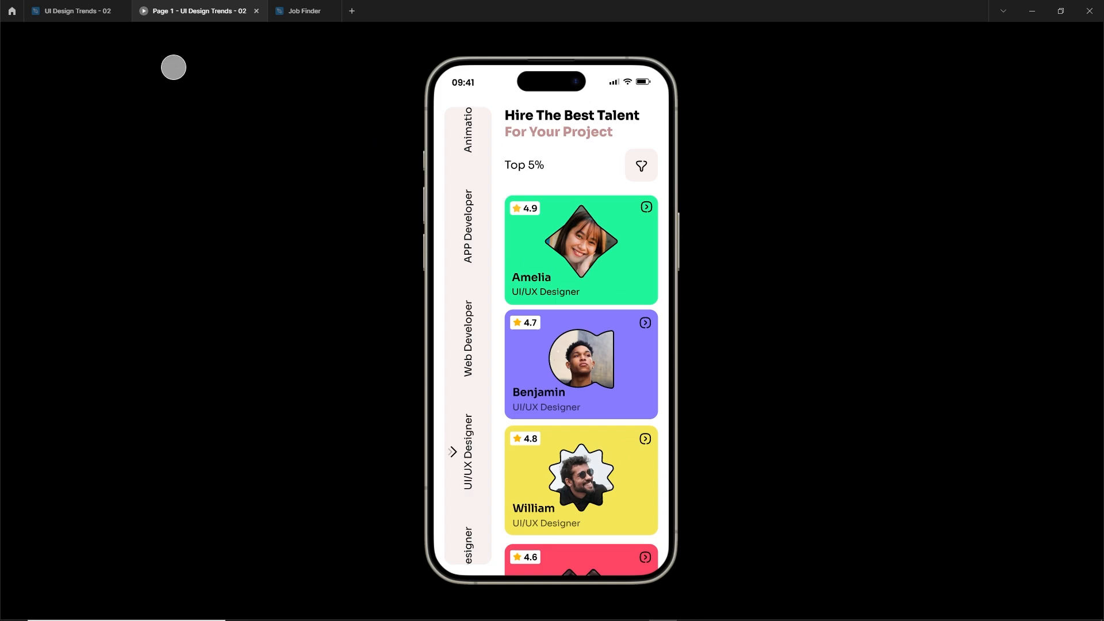
left_click(115, 12)
Link the yellow card on the duplicated home page to the yellow profile frame with an On tap, Smart animate interaction using Ease out.
left_click(770, 288)
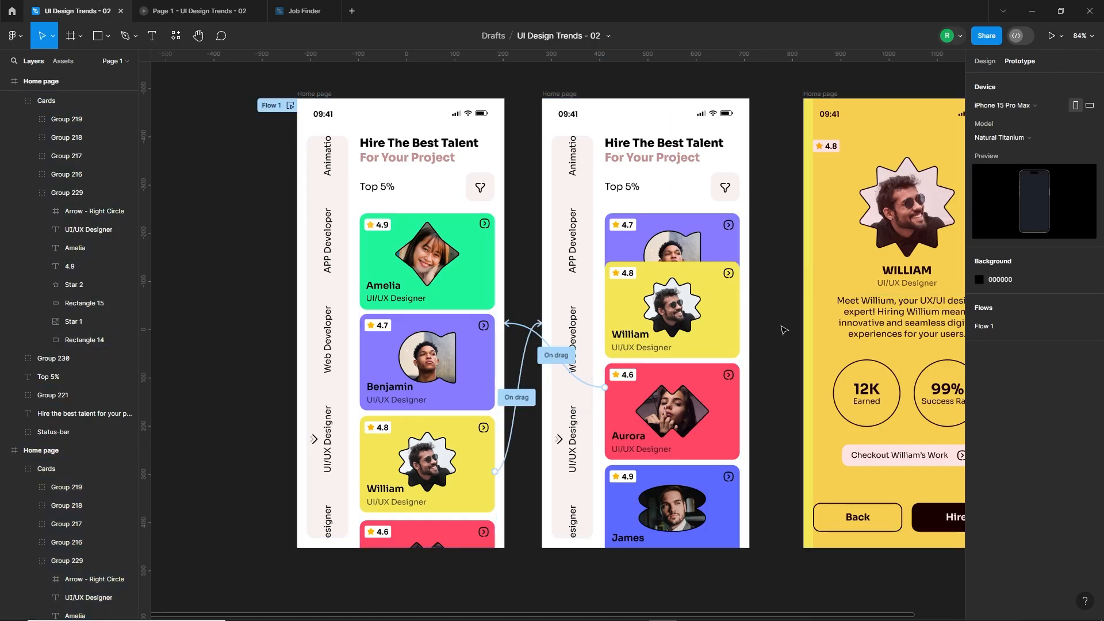
left_click_drag(771, 288, 627, 363)
left_click(494, 345)
left_click(592, 391)
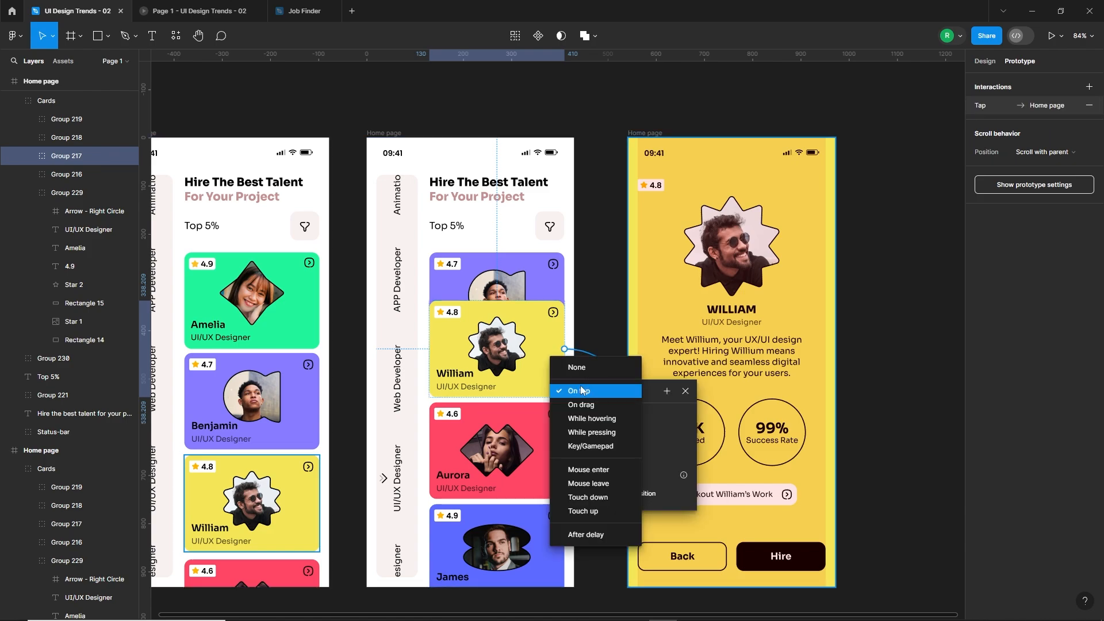
left_click(619, 394)
left_click(618, 451)
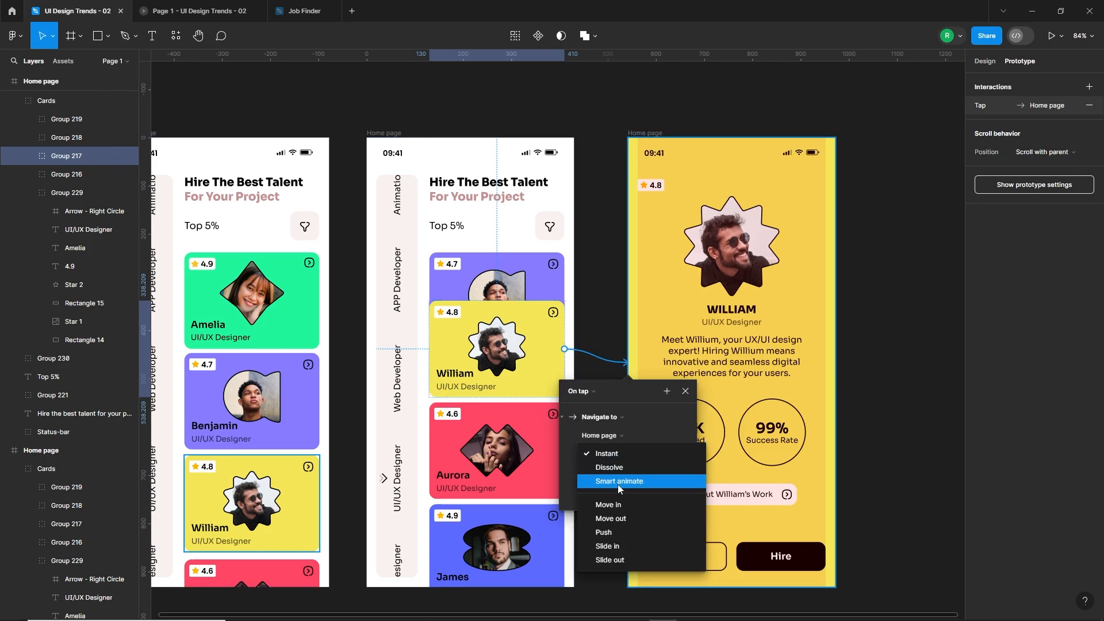
left_click(618, 484)
left_click(603, 476)
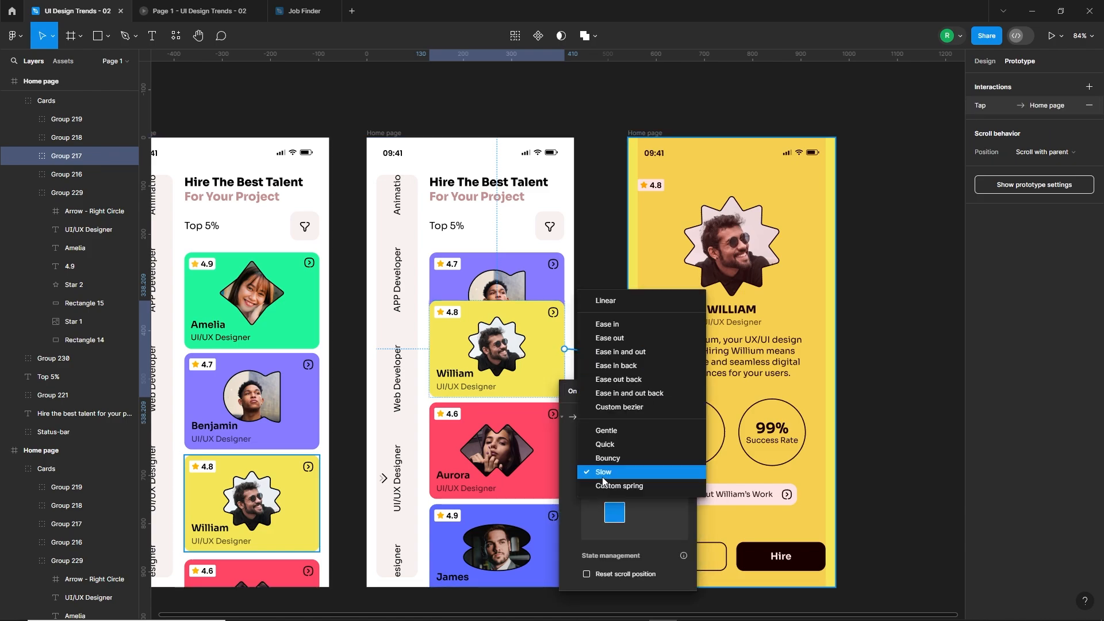
left_click(609, 338)
left_click(685, 391)
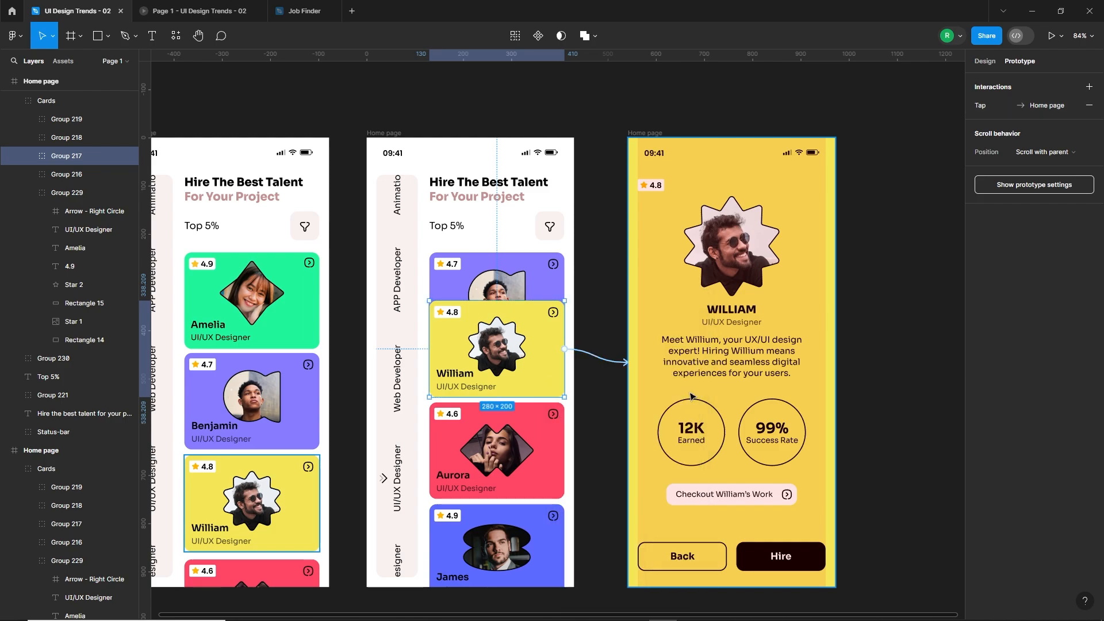
Test the prototype by scrolling the cards up, opening the profile from the yellow card and going back to the card list.
left_click(204, 10)
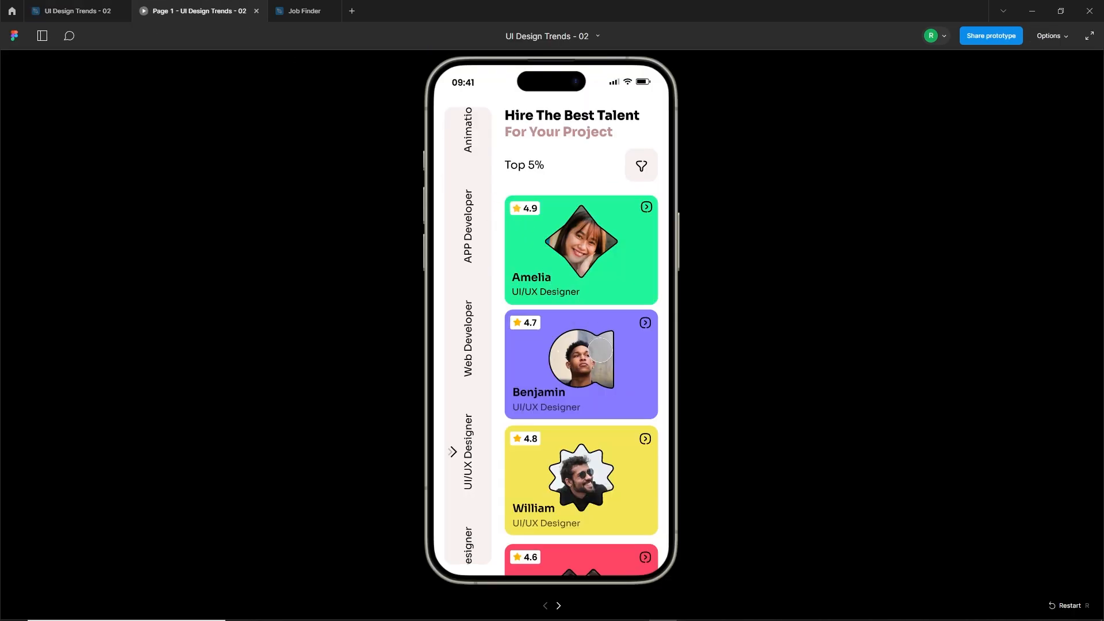
left_click_drag(600, 432, 611, 352)
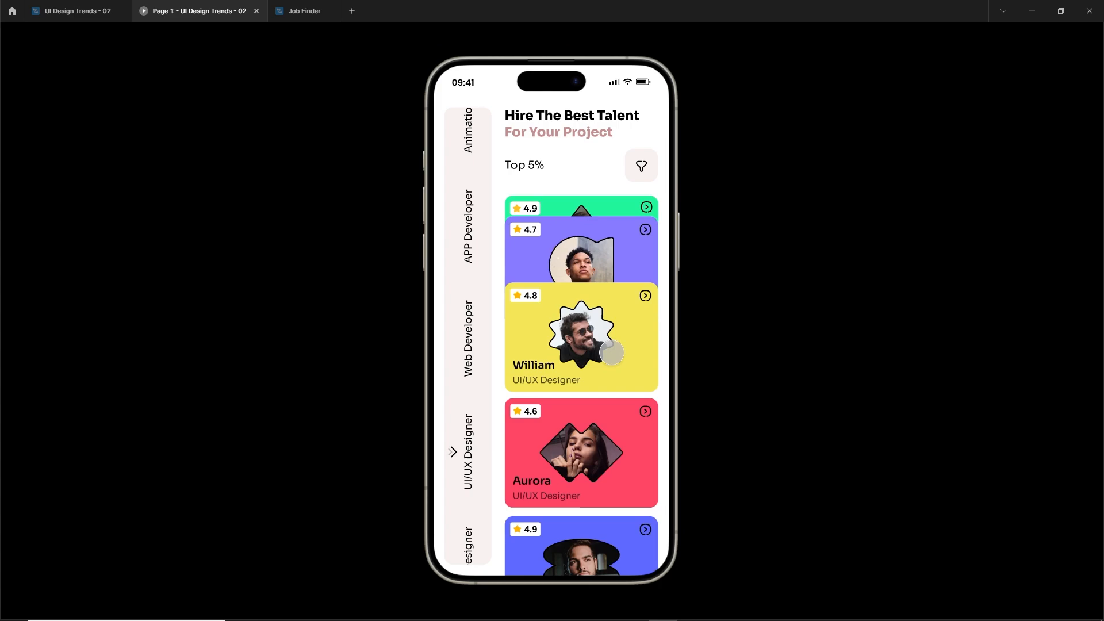
left_click(624, 324)
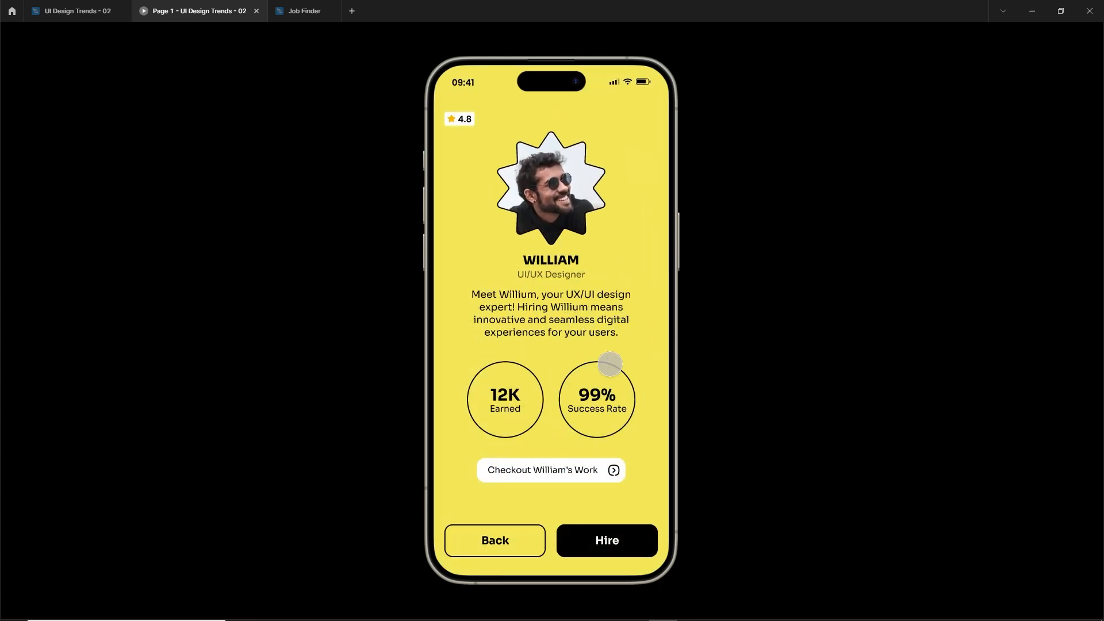
key("Left")
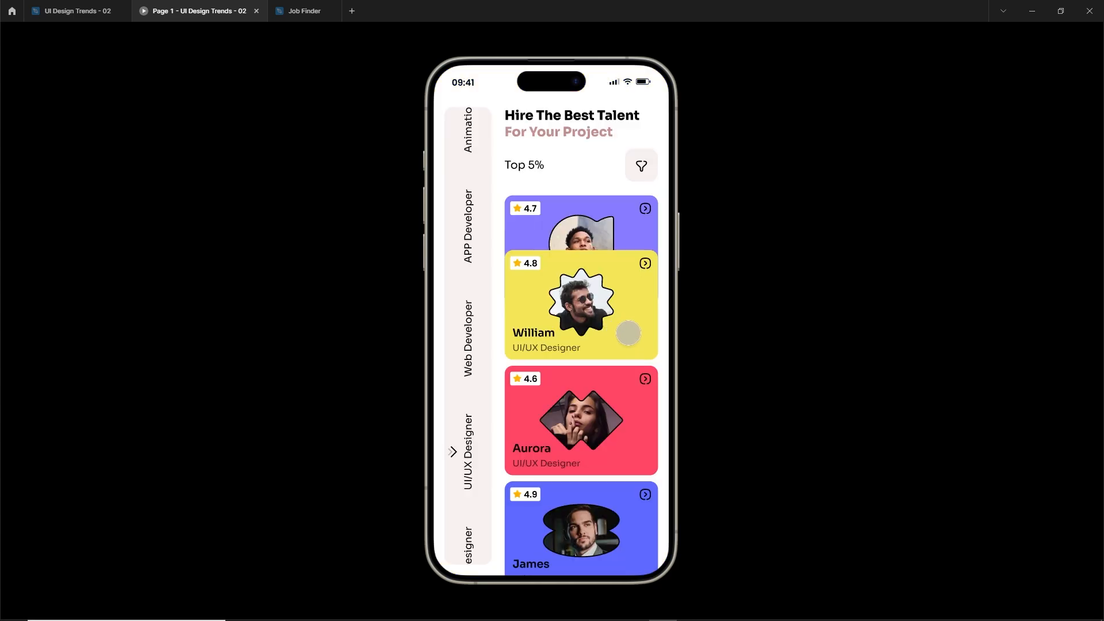
Check the profile opening in the preview, and place a copy of the profile's details group at the lower edge of the second home page.
left_click(627, 333)
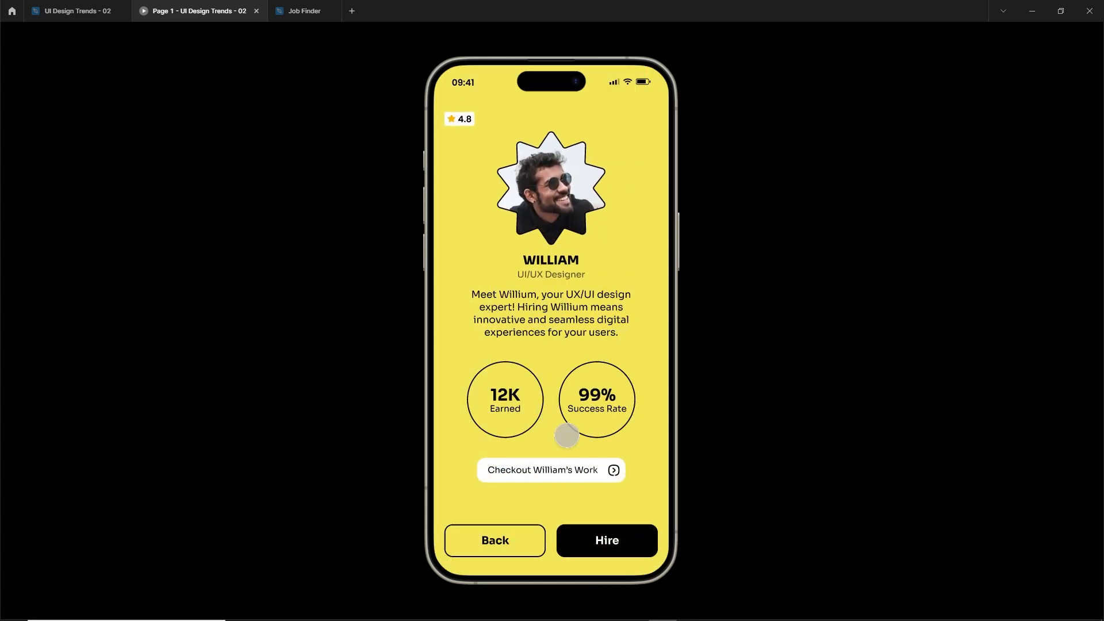
left_click(74, 11)
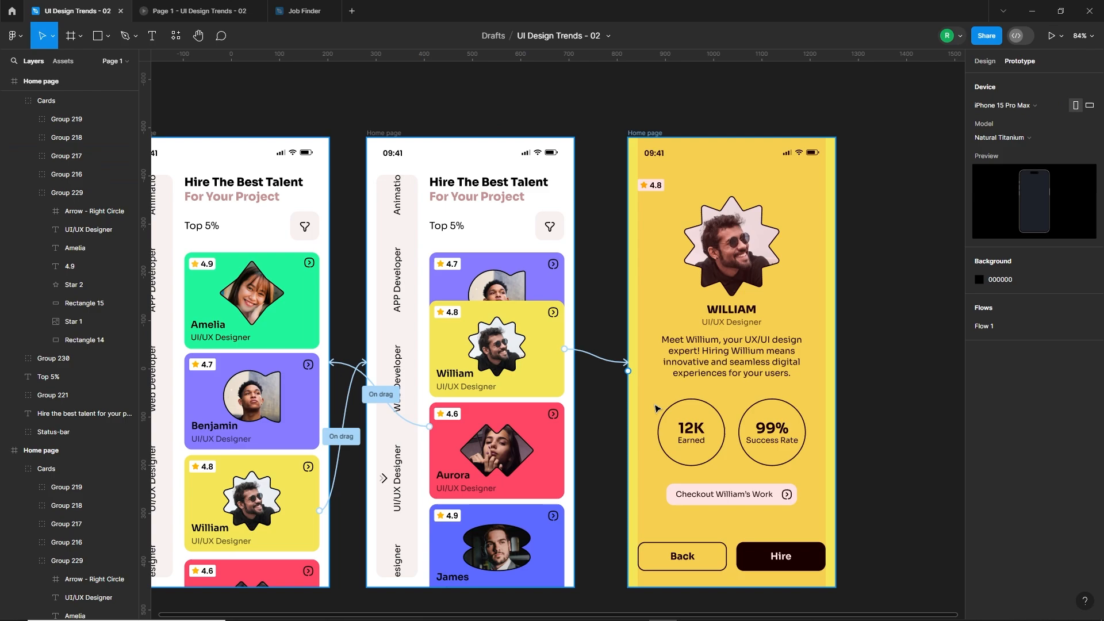
scroll(655, 408, "left", 2)
left_click(764, 344)
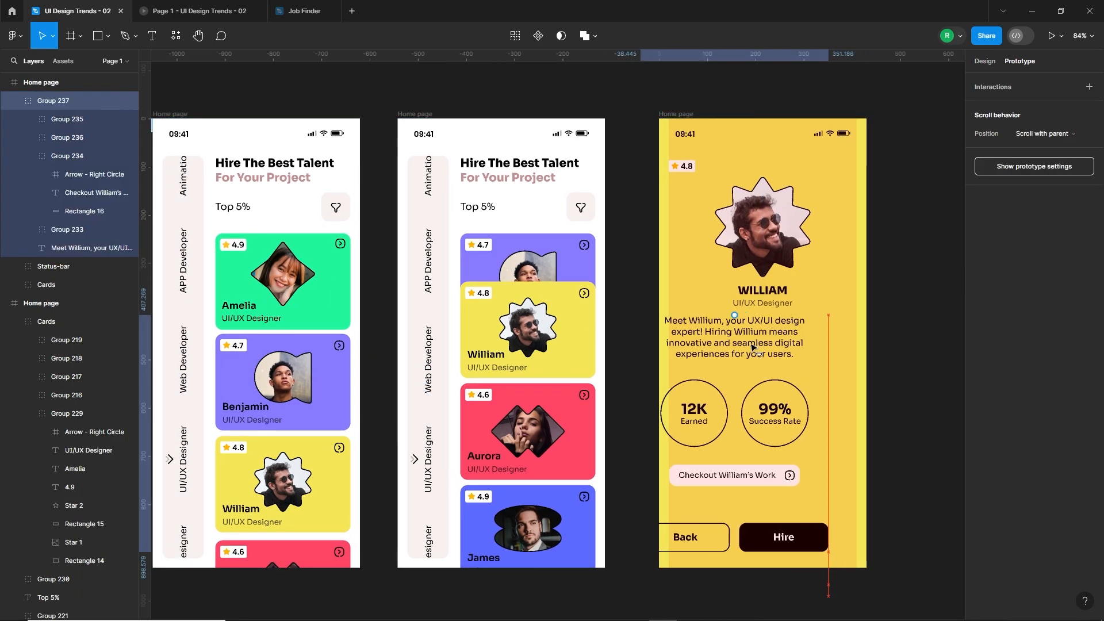
left_click_drag(751, 345, 562, 563, "alt")
Fade out the copied details group by setting its black colour to 0% opacity and lowering its white colour's opacity.
left_click(984, 62)
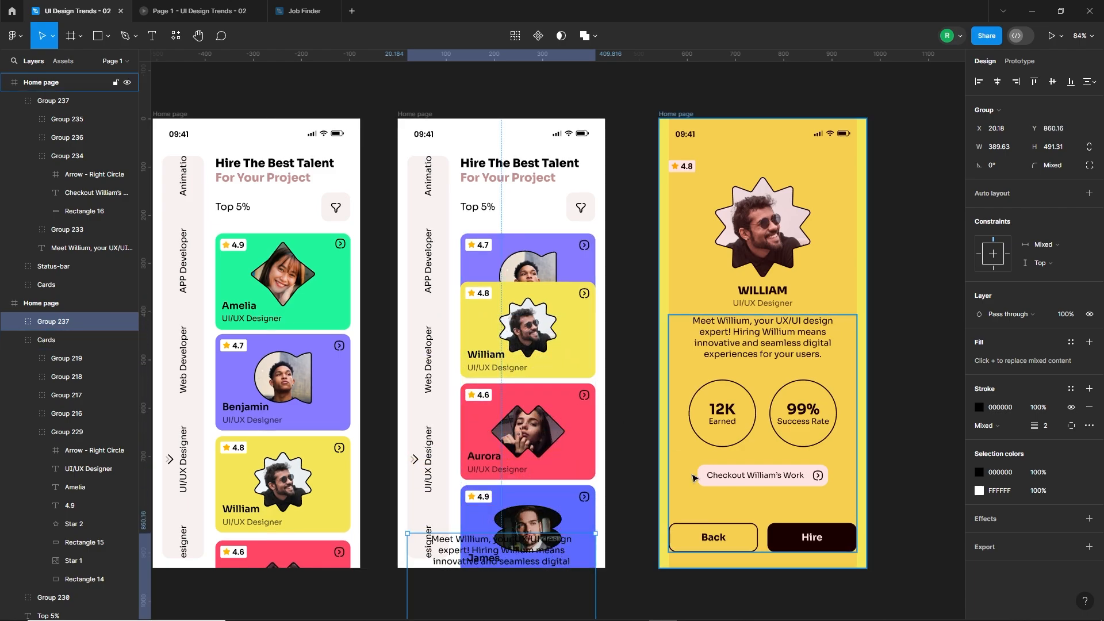
left_click(979, 472)
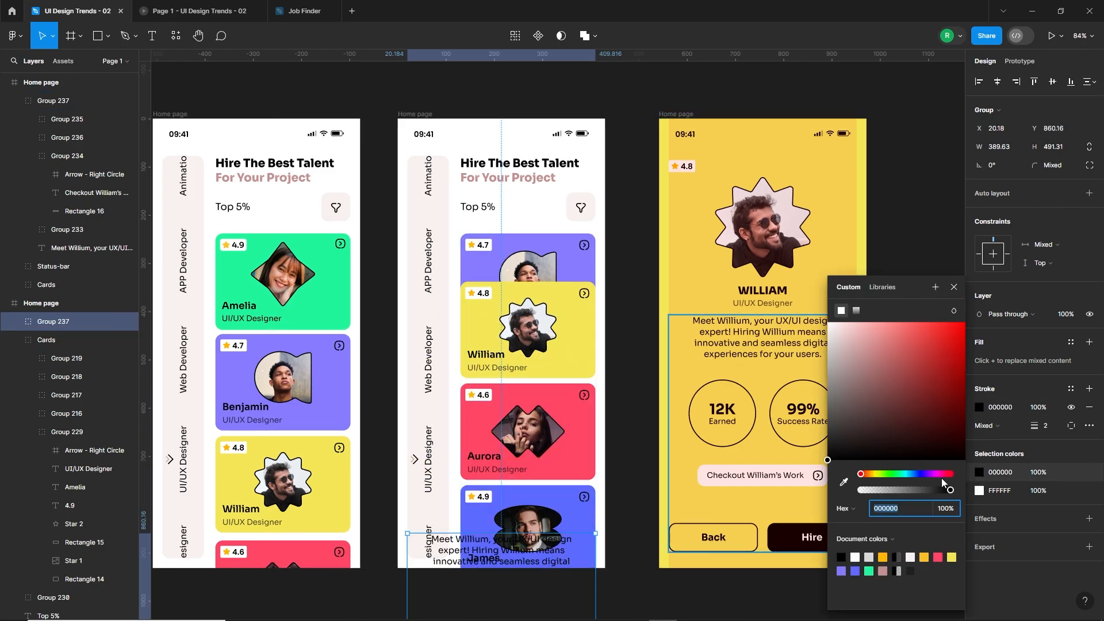
left_click_drag(944, 490, 858, 490)
left_click(979, 491)
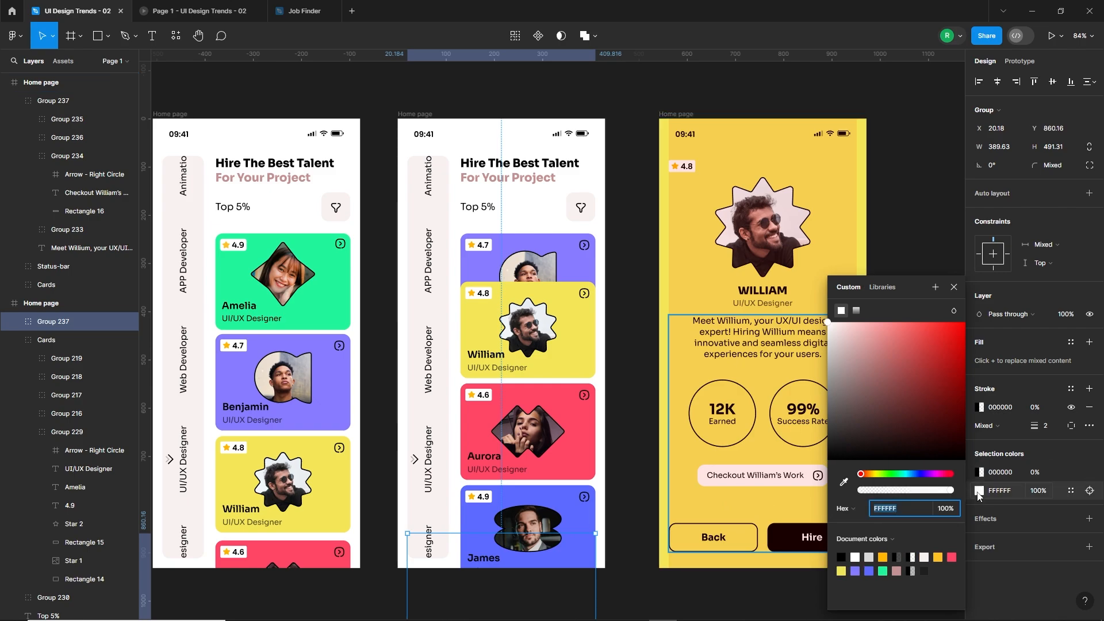
left_click_drag(950, 490, 924, 490)
left_click(613, 418)
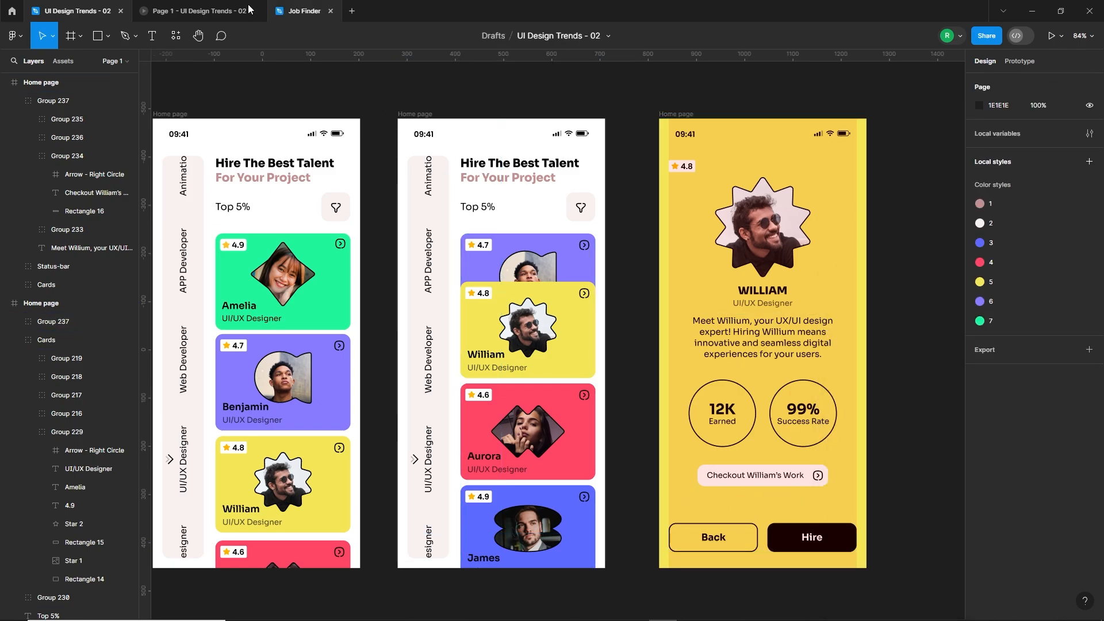
Test opening the profile from the yellow card and going back to the card list twice, and return to the design file.
left_click(195, 11)
key("Left")
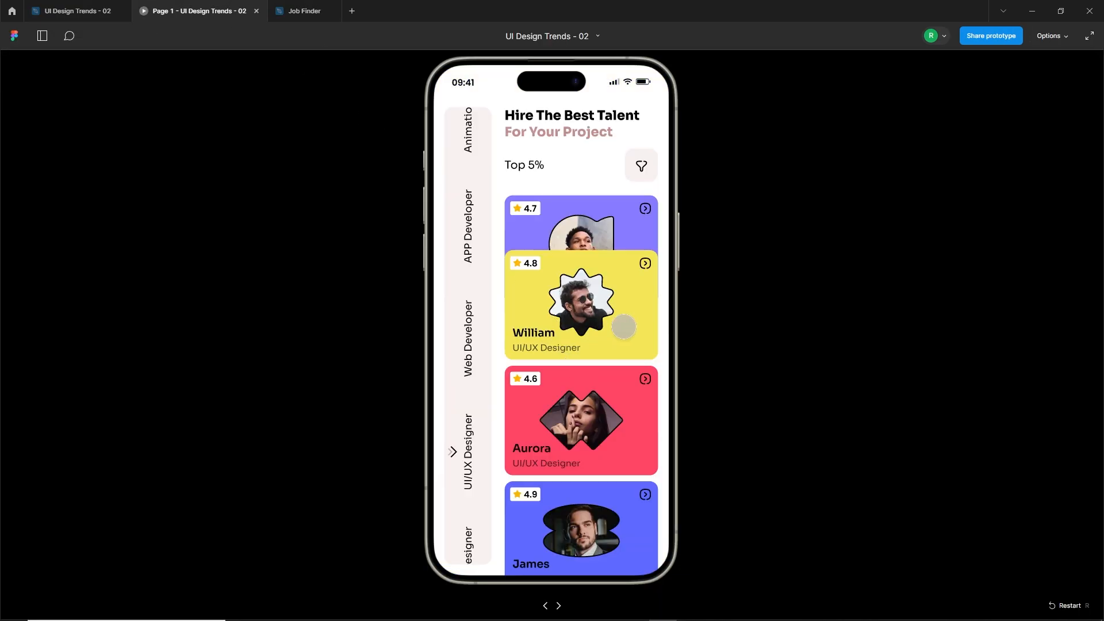
left_click(631, 327)
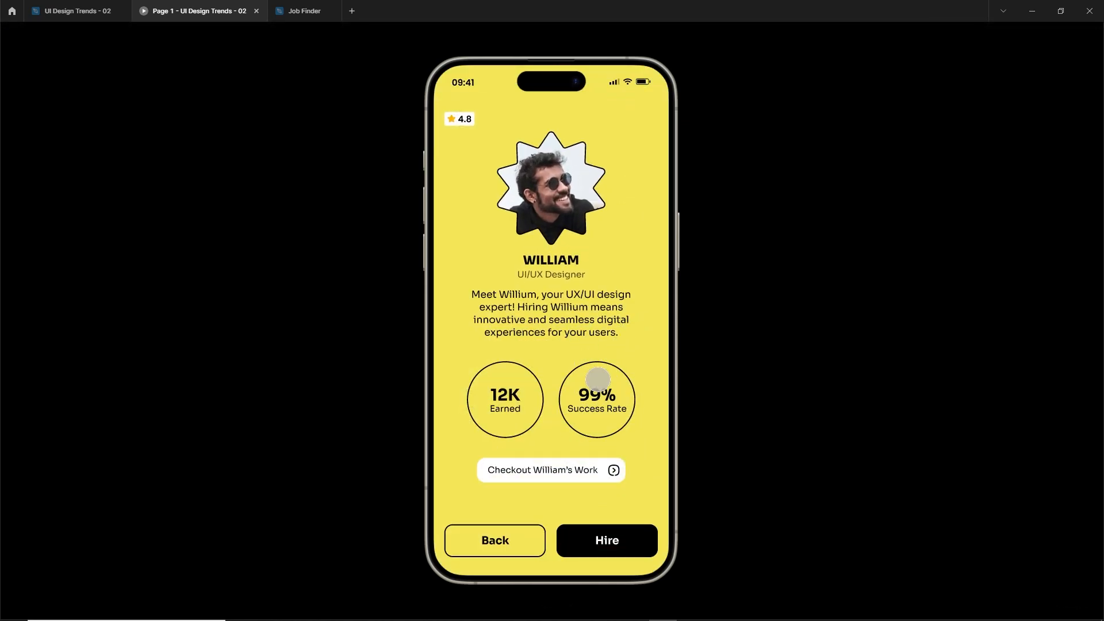
key("Left")
left_click(626, 337)
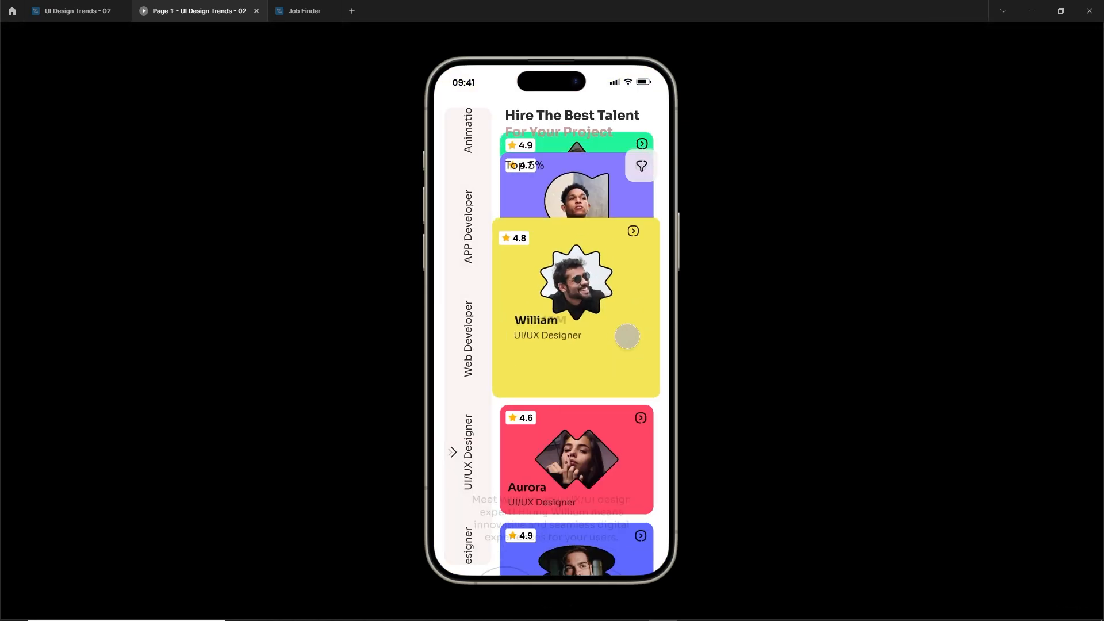
key("Left")
left_click(77, 11)
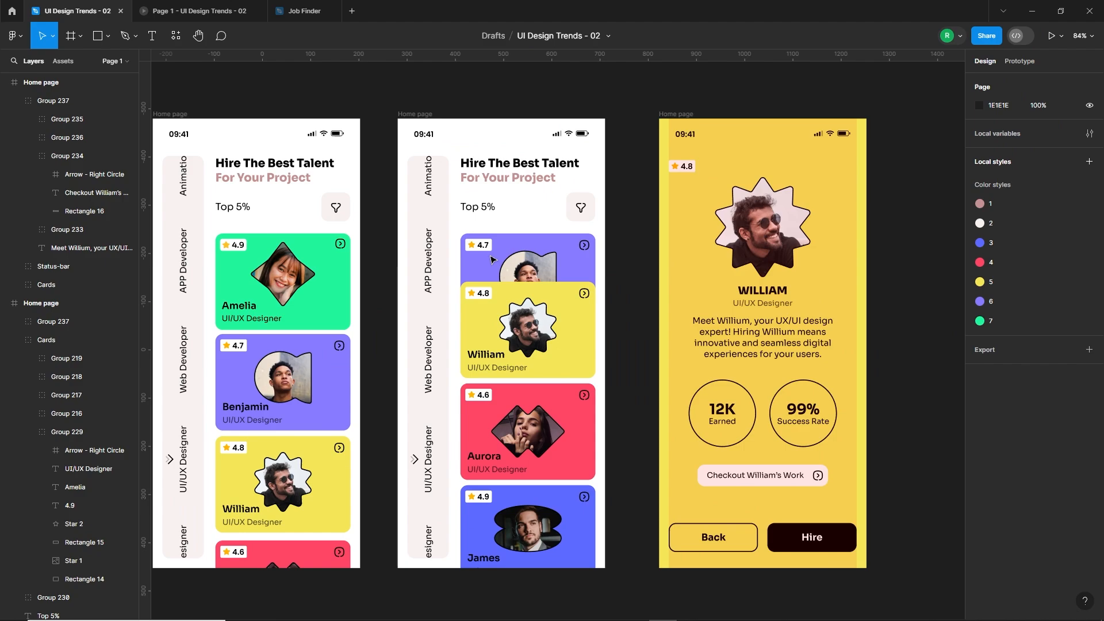
Move the profile frame slightly closer and link its Back button to the second home page with On tap, Smart animate, Ease out, 500 ms.
left_click_drag(664, 114, 647, 113)
left_click(616, 217)
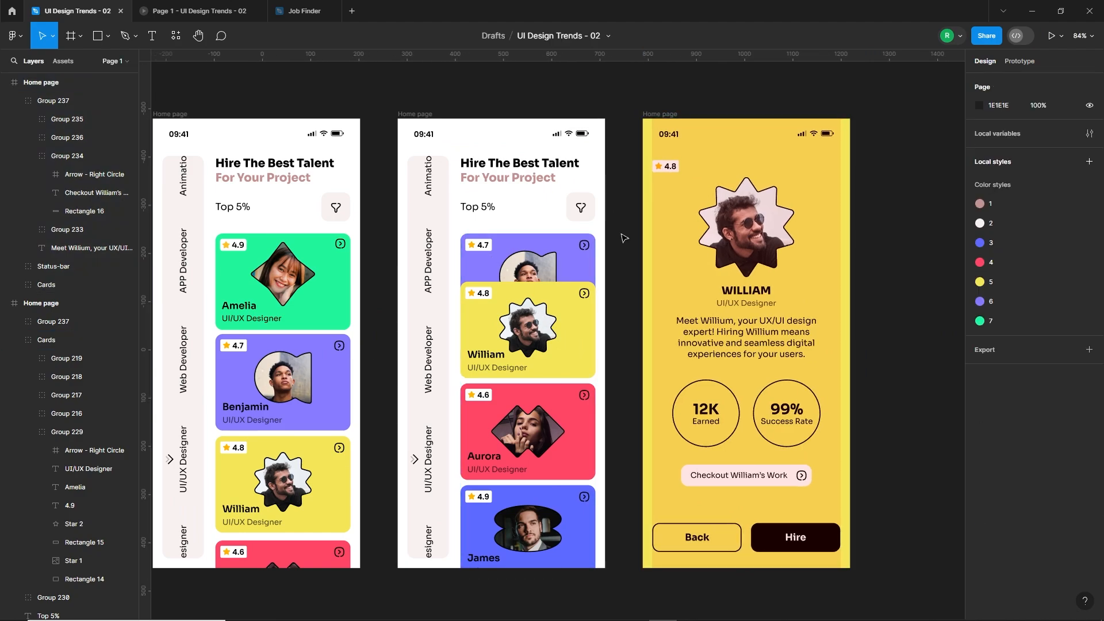
left_click(700, 539)
left_click(699, 539)
key("shift+e")
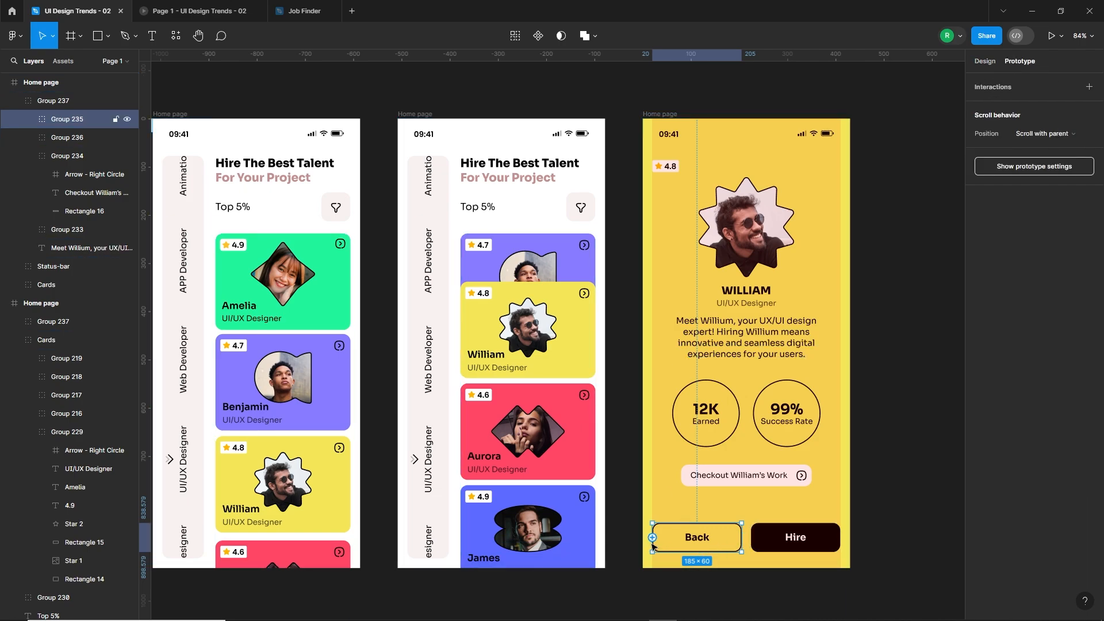
left_click_drag(652, 537, 560, 543)
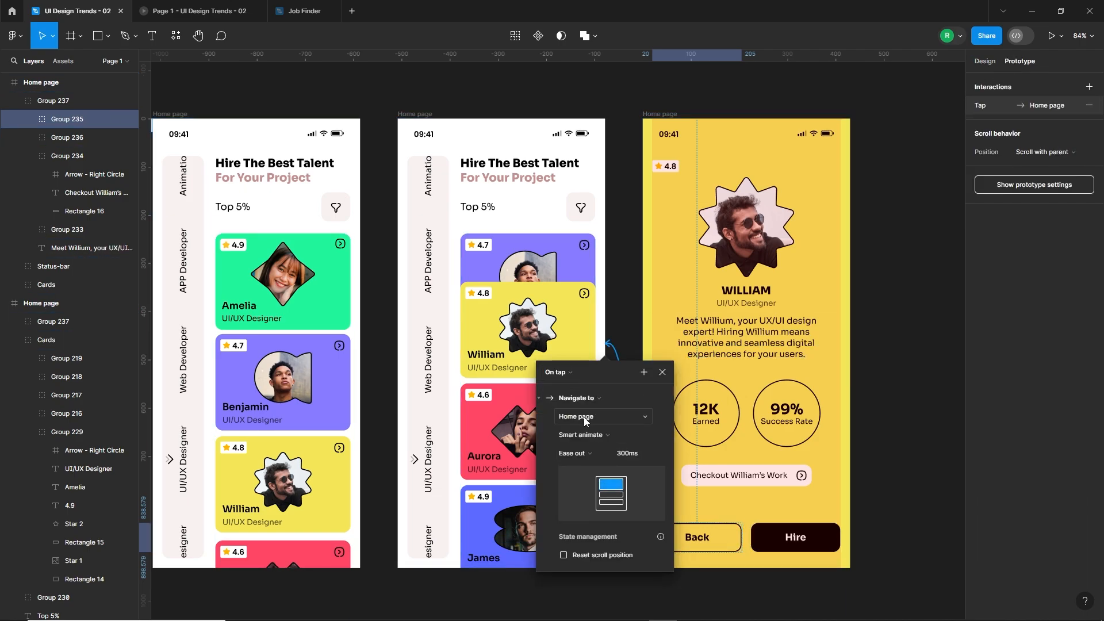
left_click(629, 454)
type("500")
key("Return")
left_click(623, 339)
Link the profile frame's yellow background card to the first home page with On drag, Smart animate and the Slow curve at 1000 ms.
left_click(664, 367)
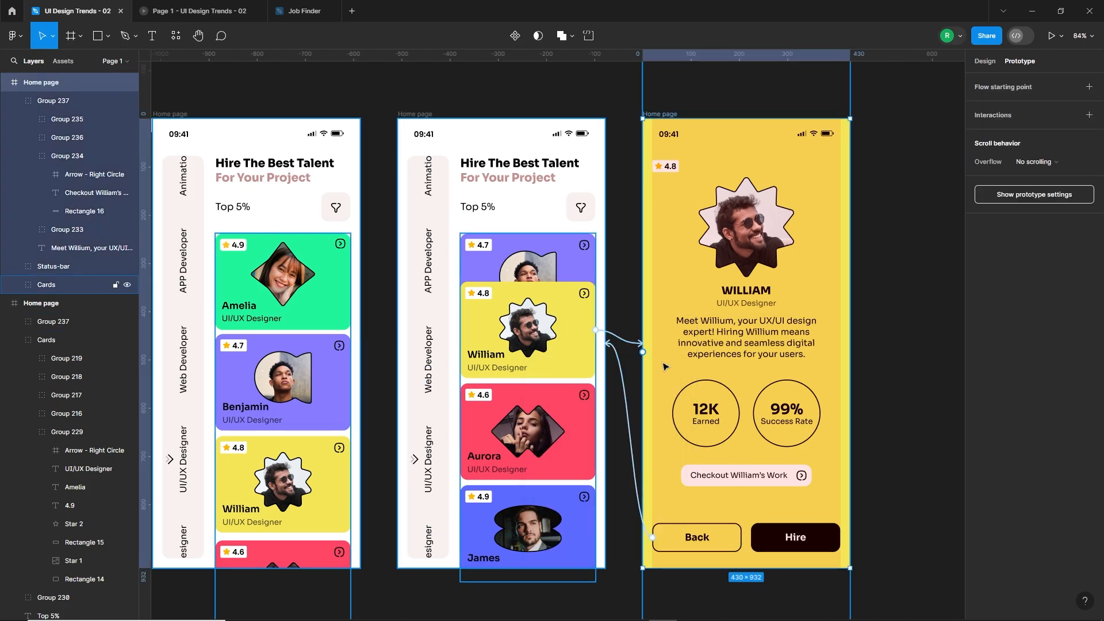
left_click(669, 366)
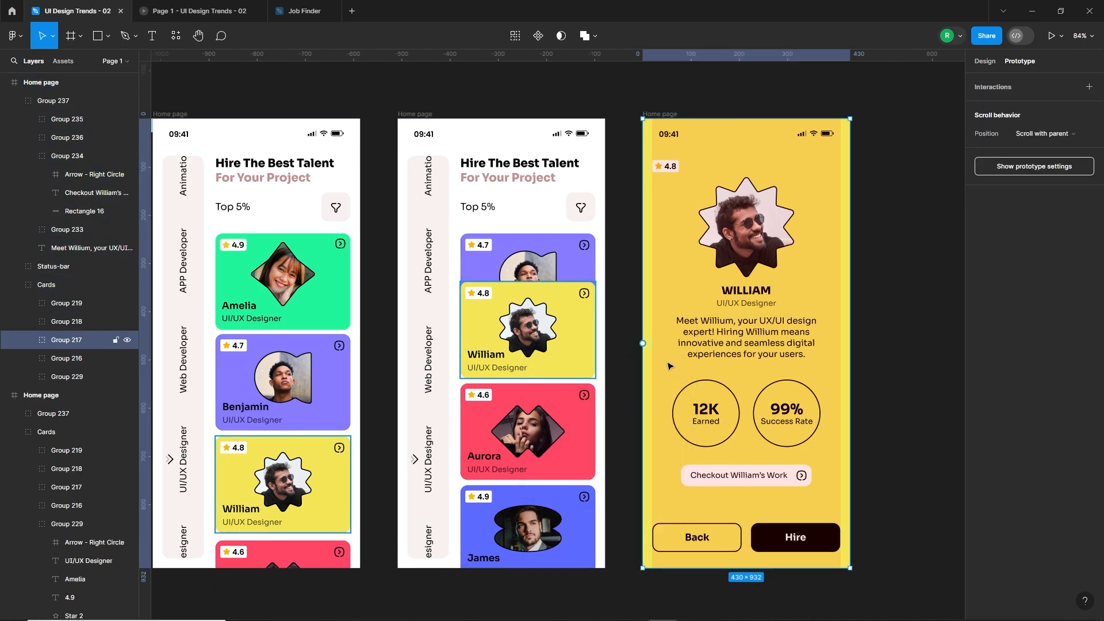
left_click_drag(642, 343, 351, 414)
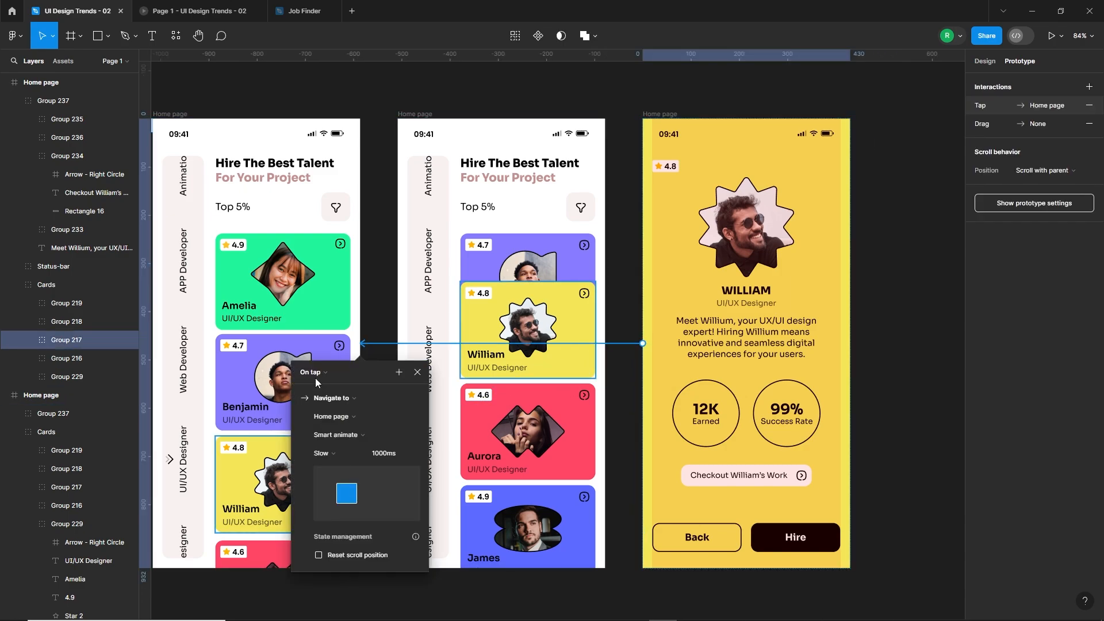
left_click(316, 383)
left_click(319, 384)
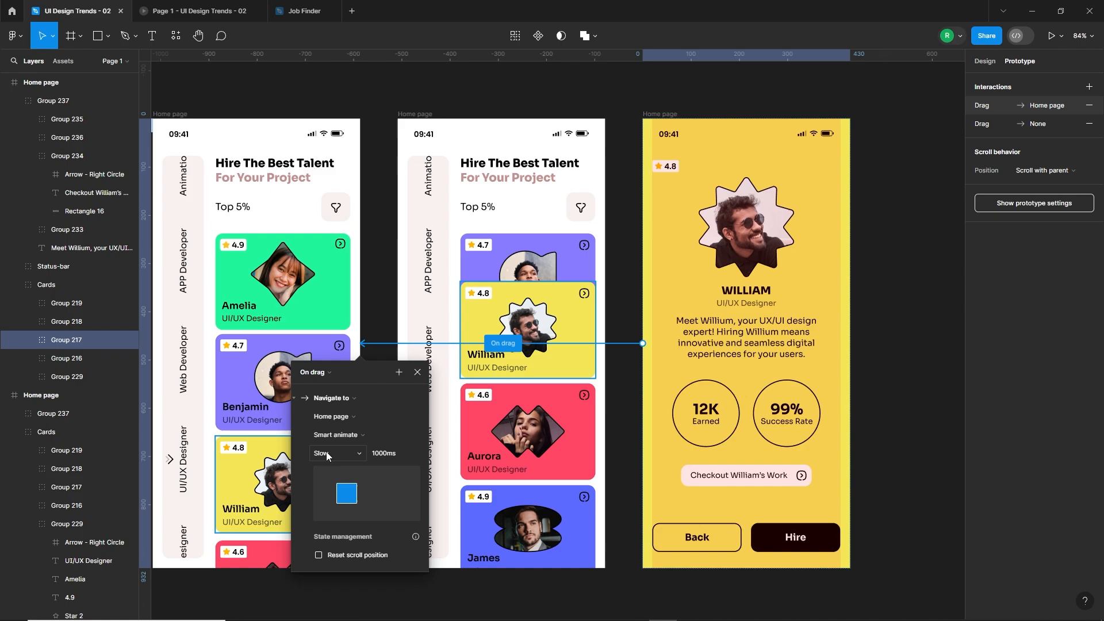
left_click(390, 290)
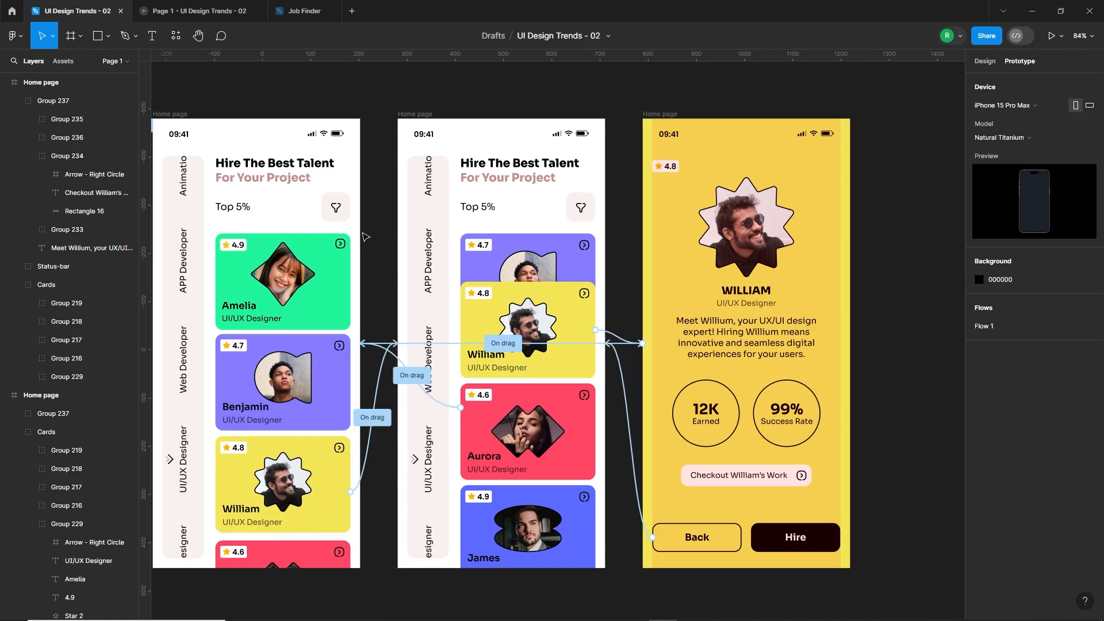
Test the prototype by dragging the cards up, opening the yellow profile and dragging it down to return to the first home page.
left_click(196, 11)
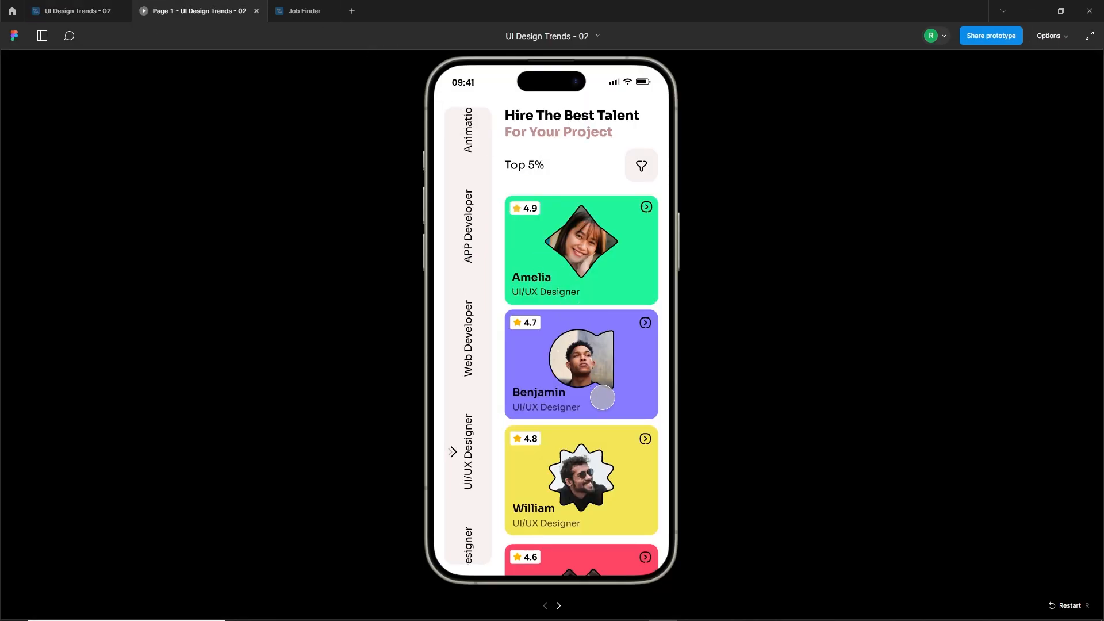
left_click_drag(602, 397, 638, 317)
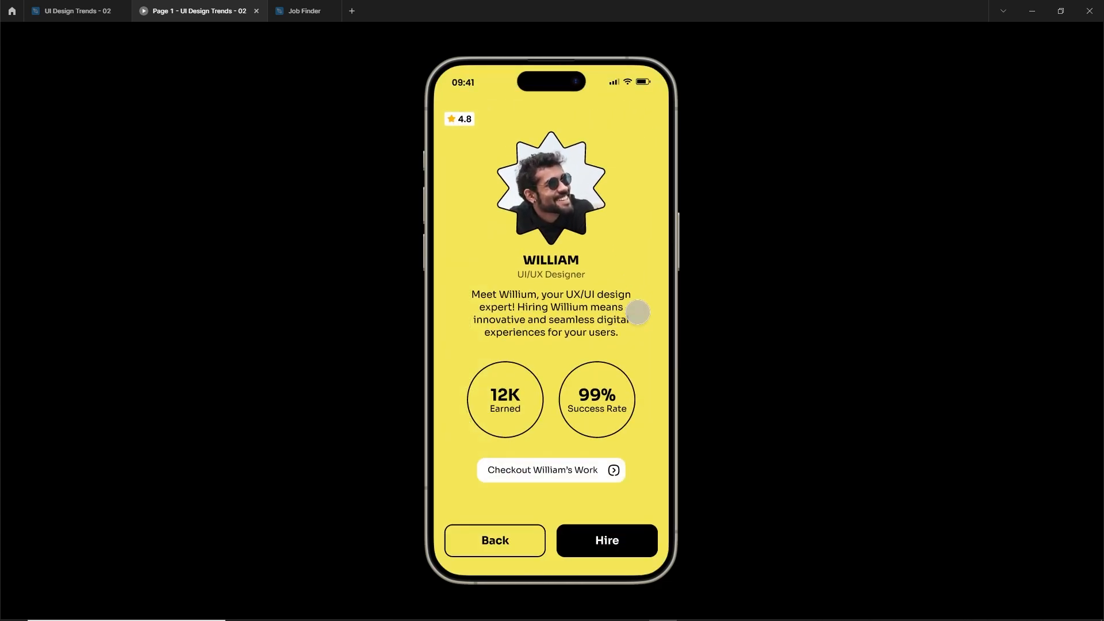
left_click_drag(608, 222, 619, 322)
left_click(619, 321)
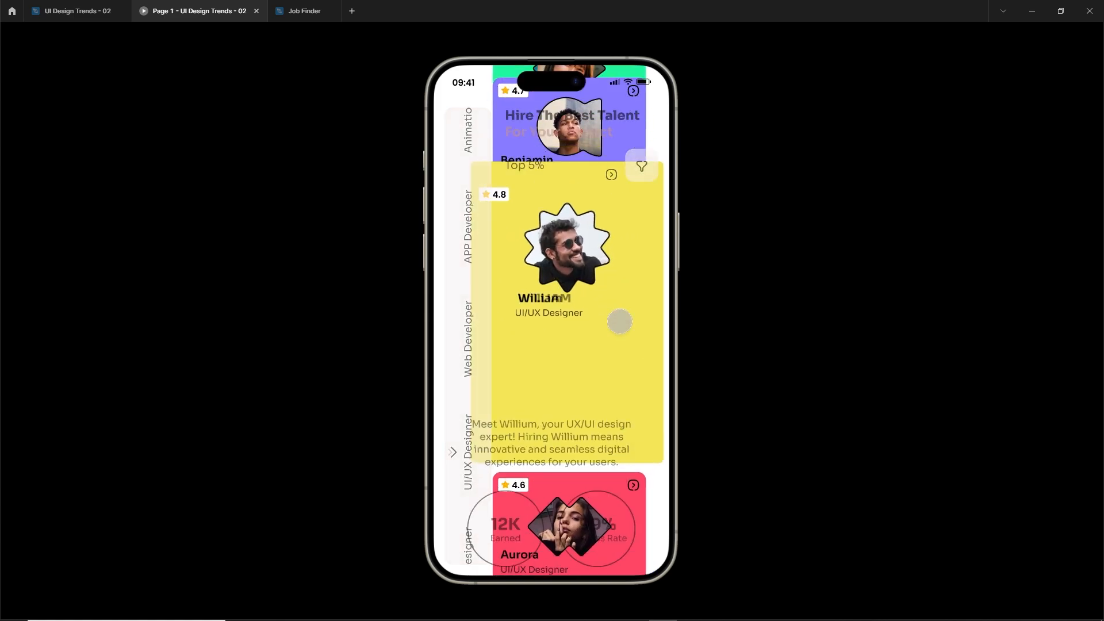
left_click_drag(586, 241, 611, 437)
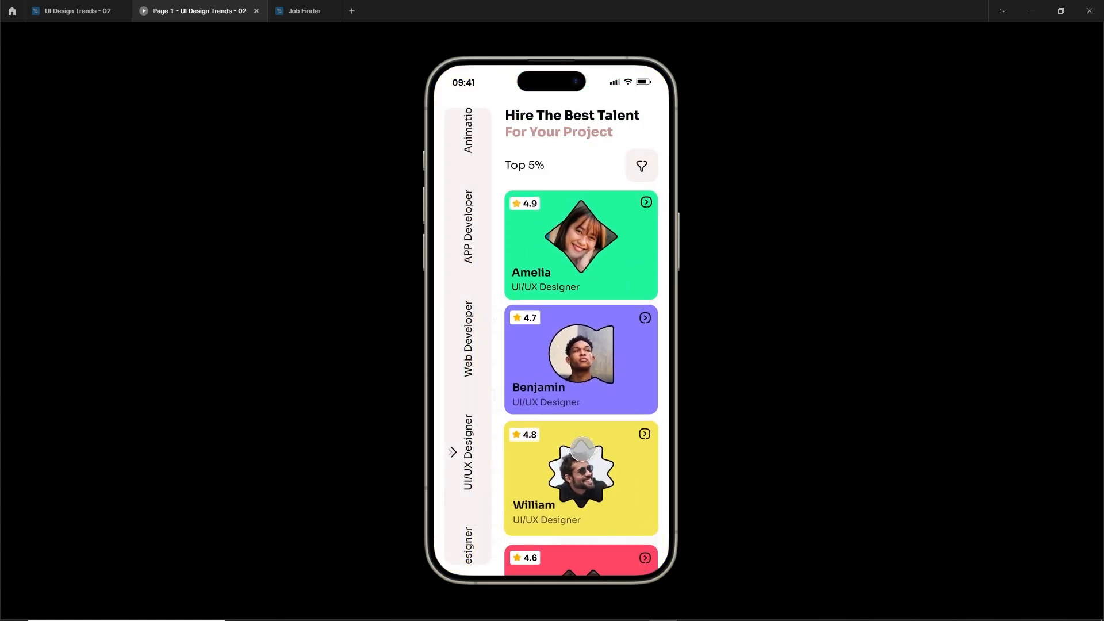